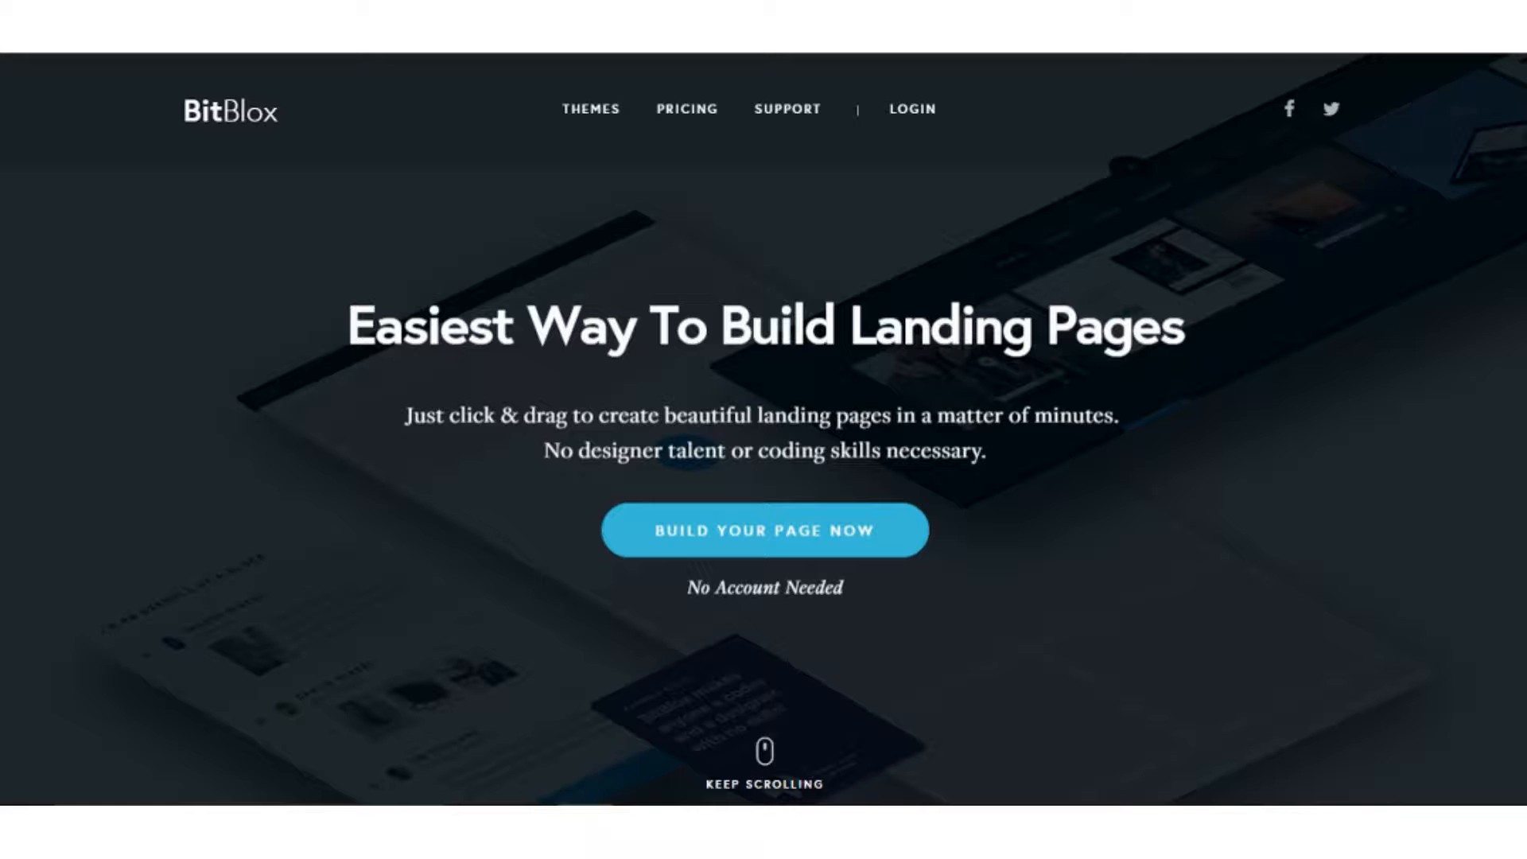
Start a new page in the builder and open the block picker from the empty canvas.
click(812, 516)
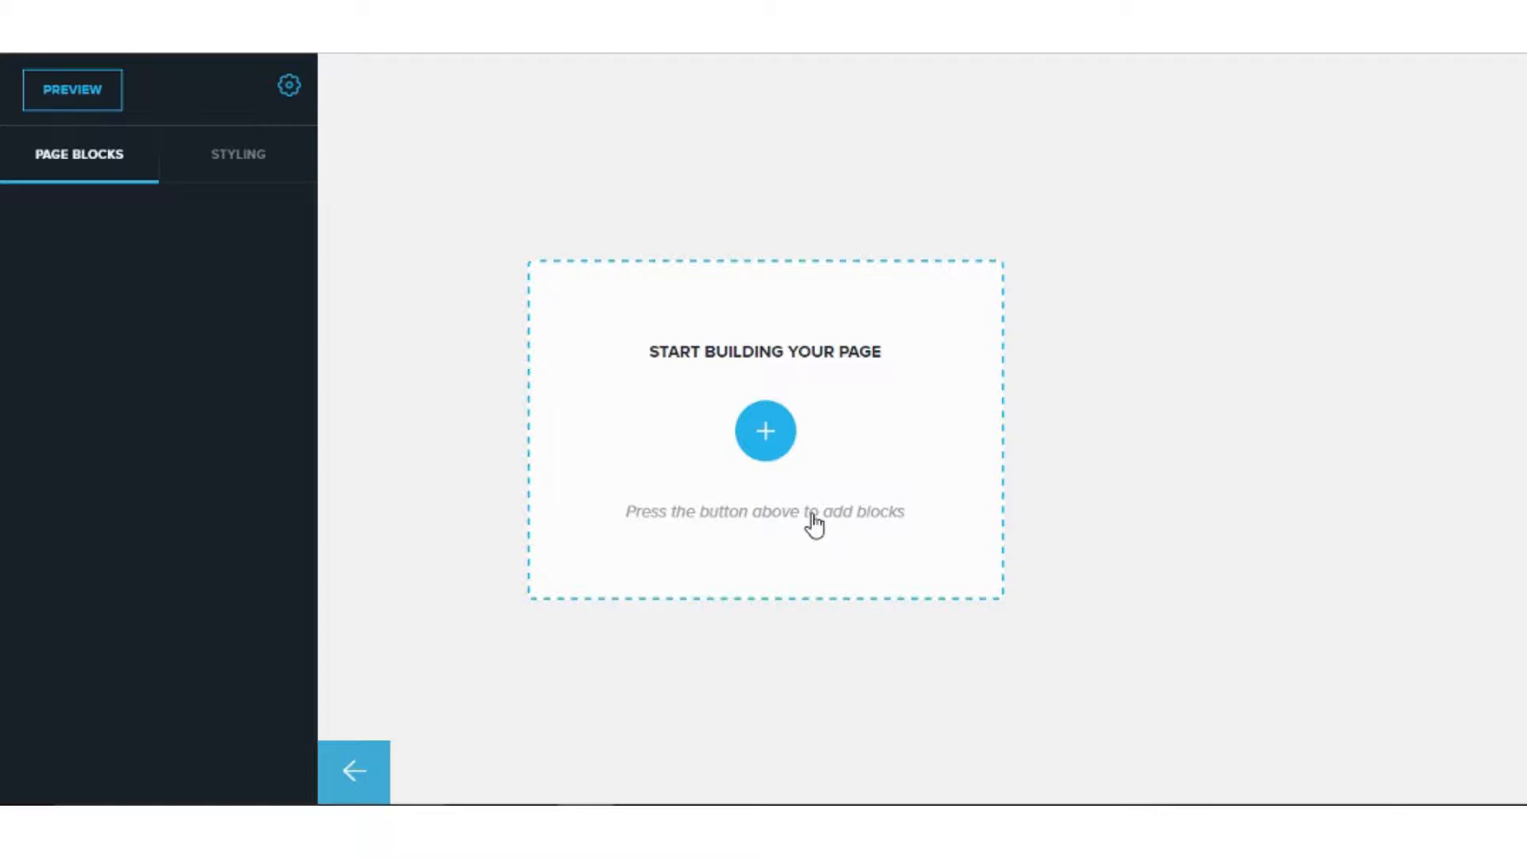
click(788, 455)
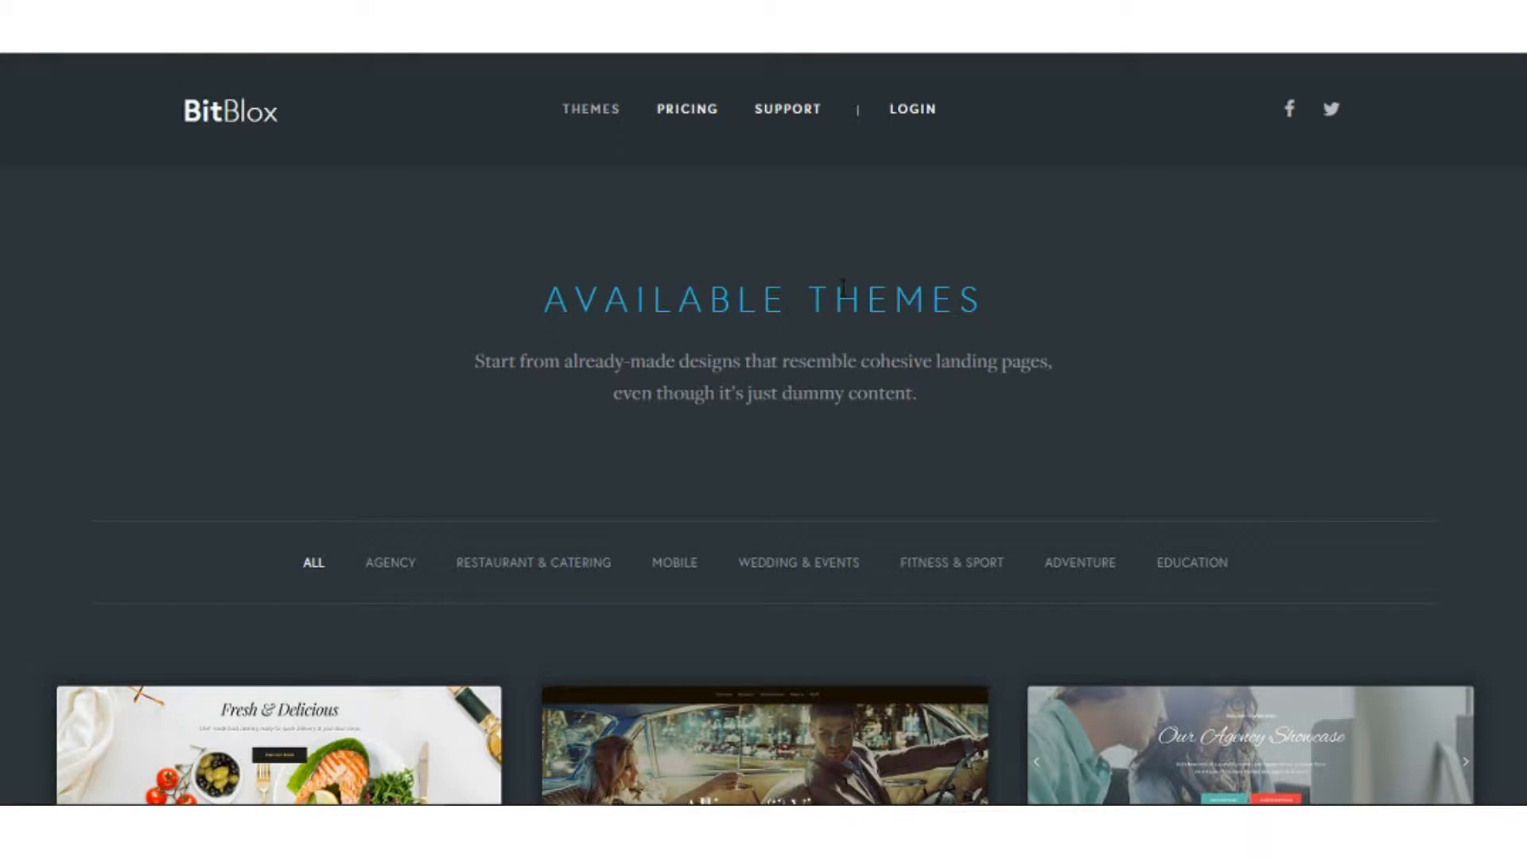
scroll(842, 342, down, 6)
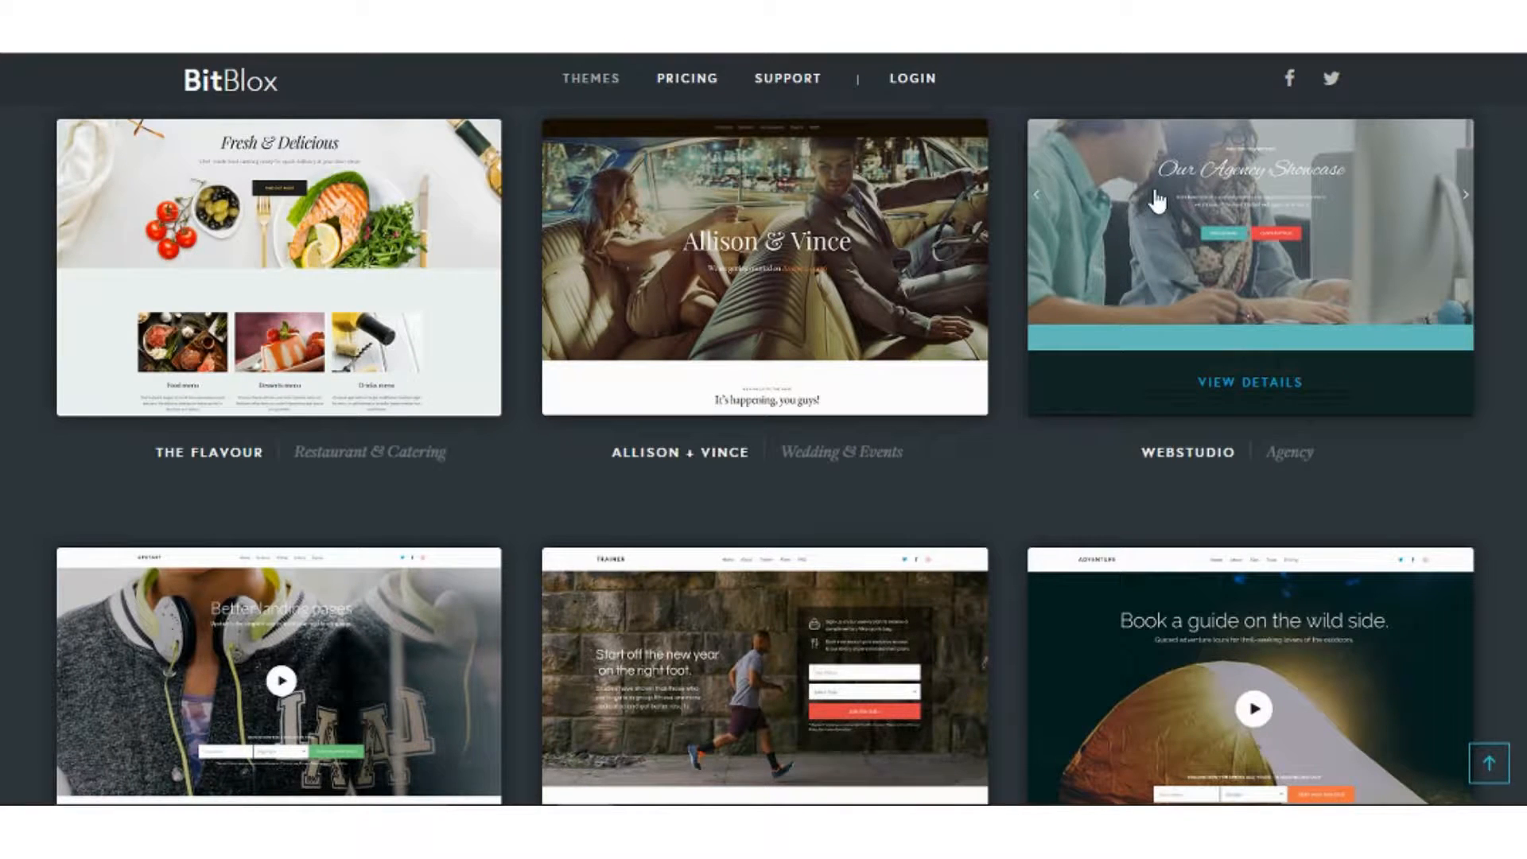
scroll(1397, 294, down, 4)
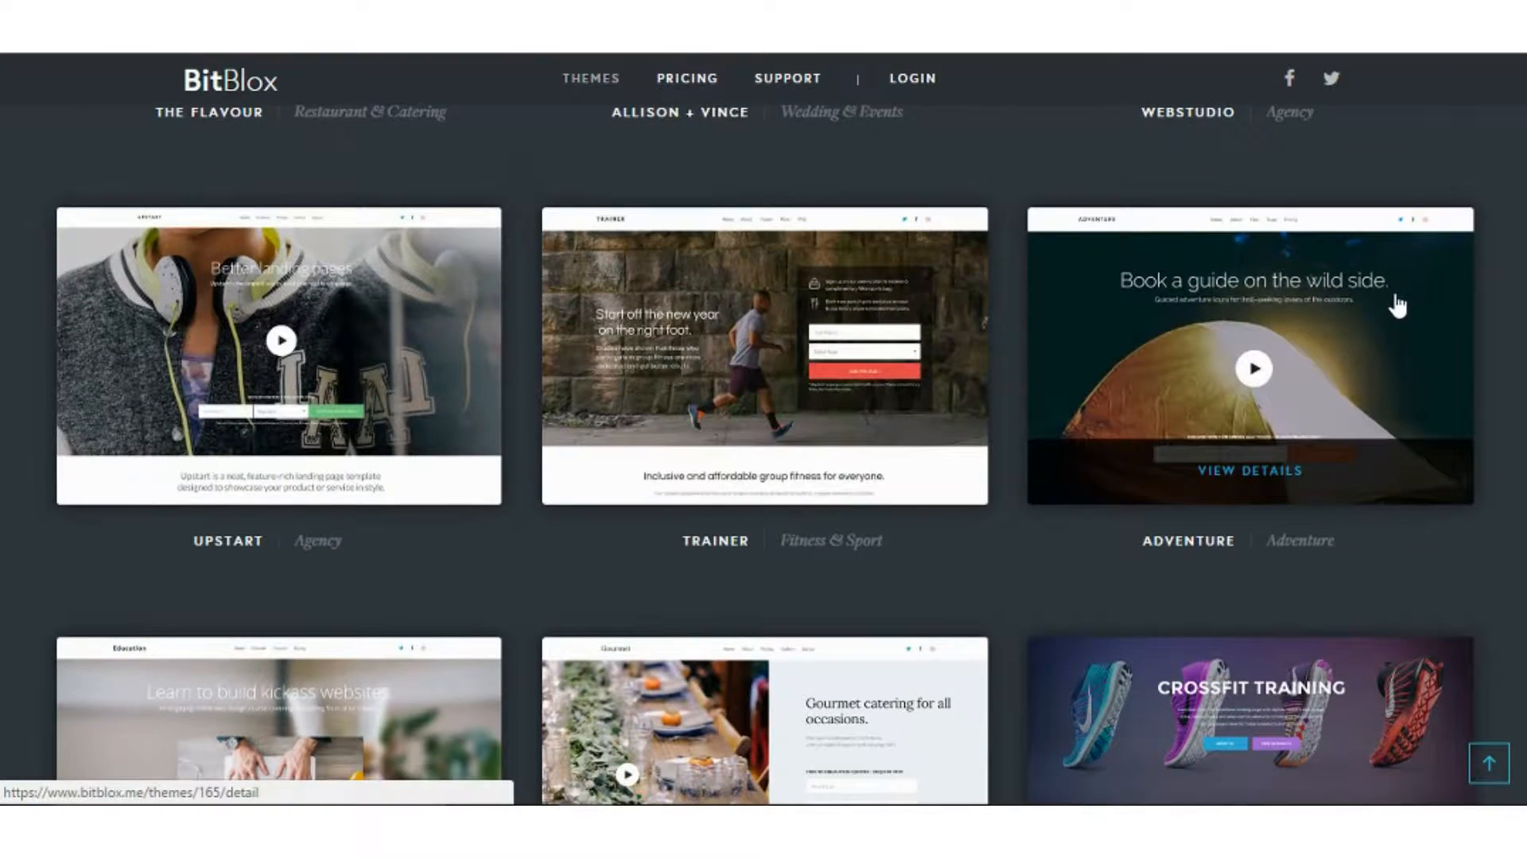
scroll(1398, 302, down, 4)
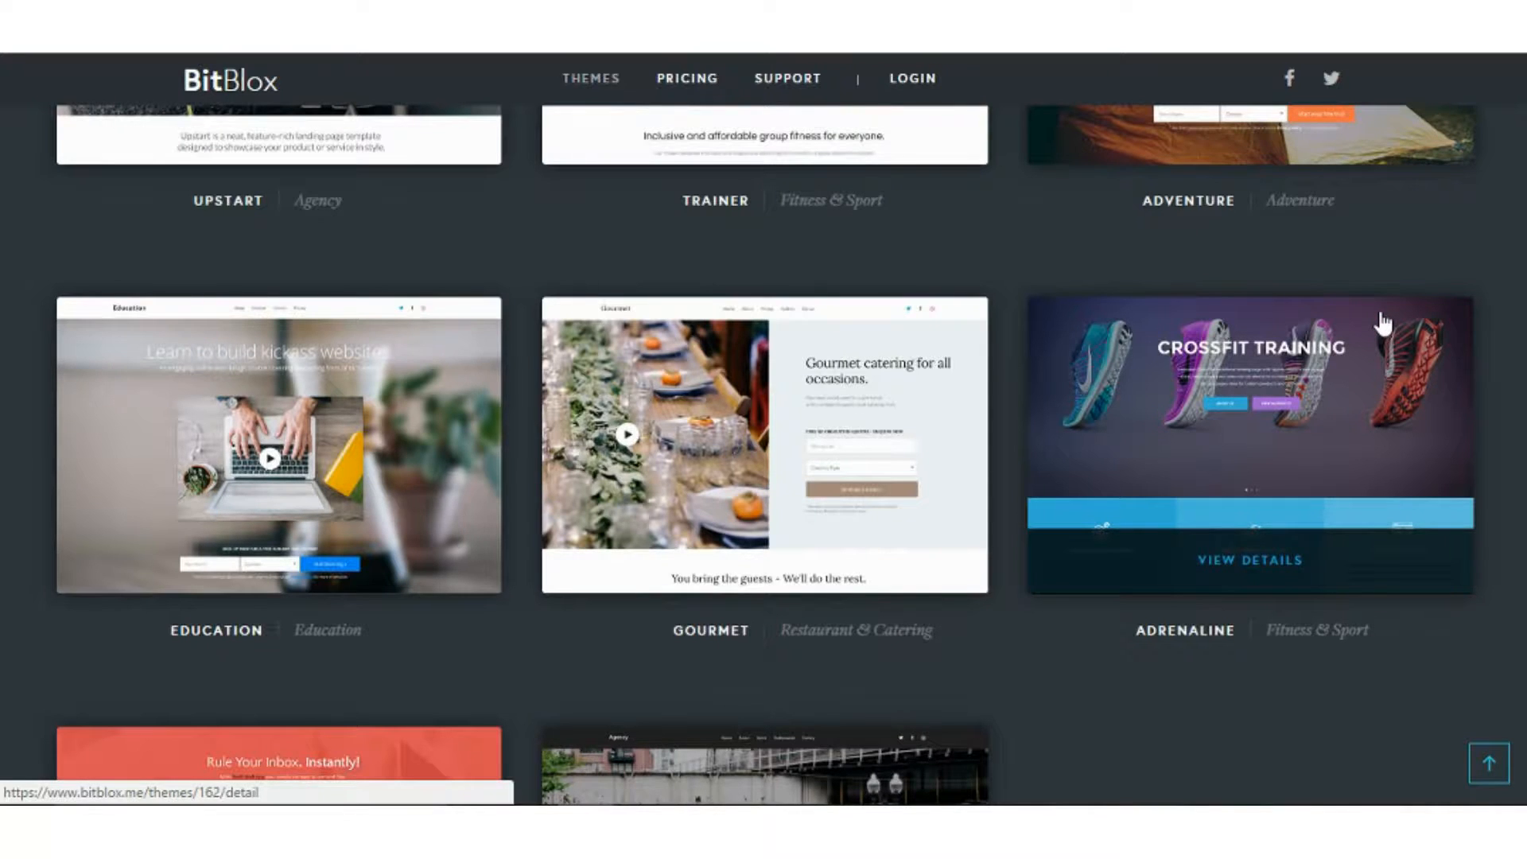
scroll(1304, 334, down, 3)
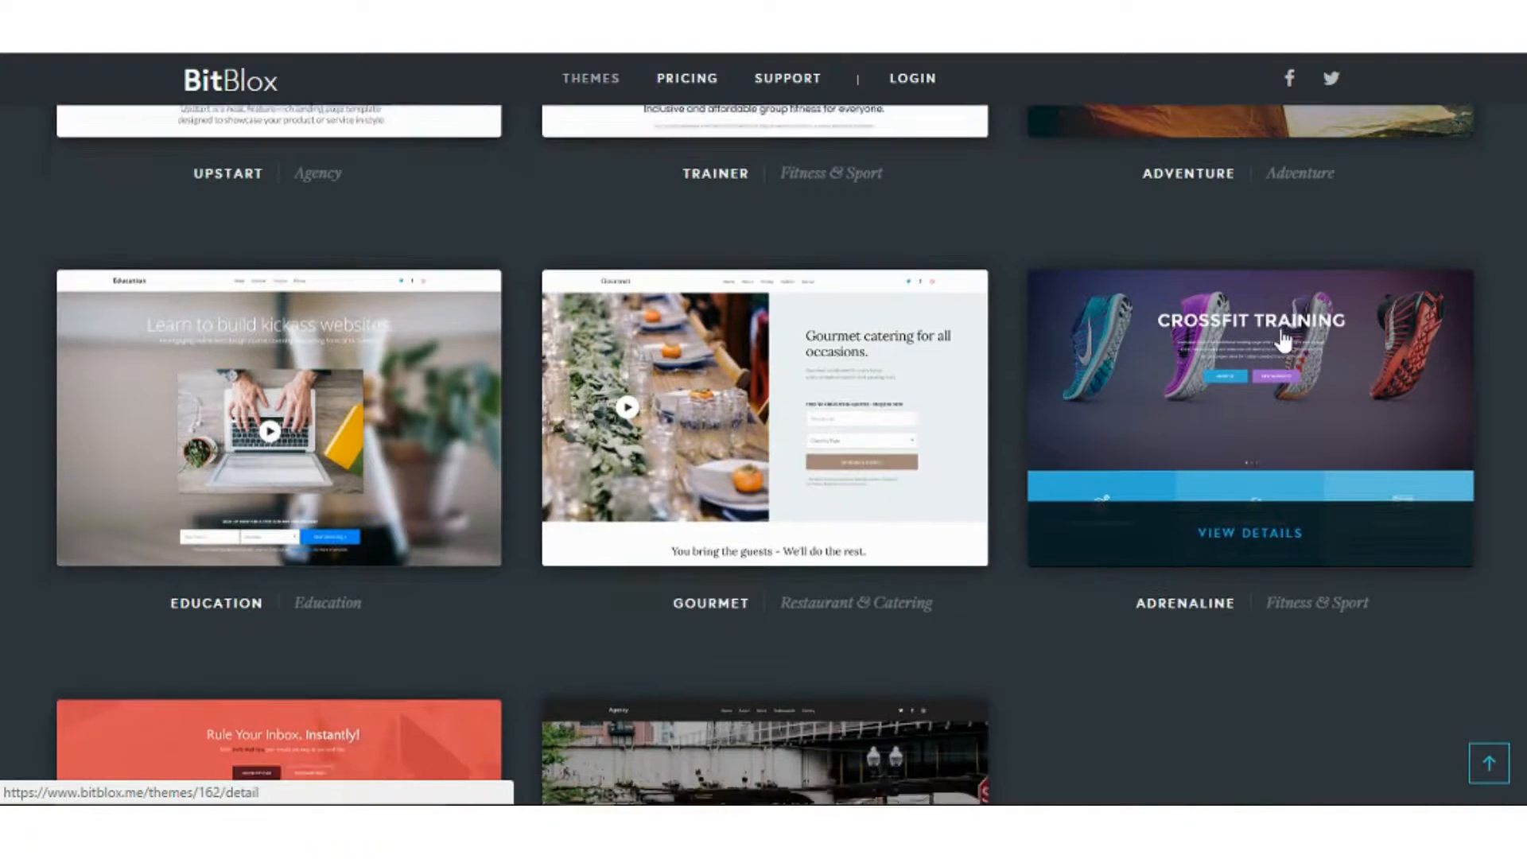
click(1282, 337)
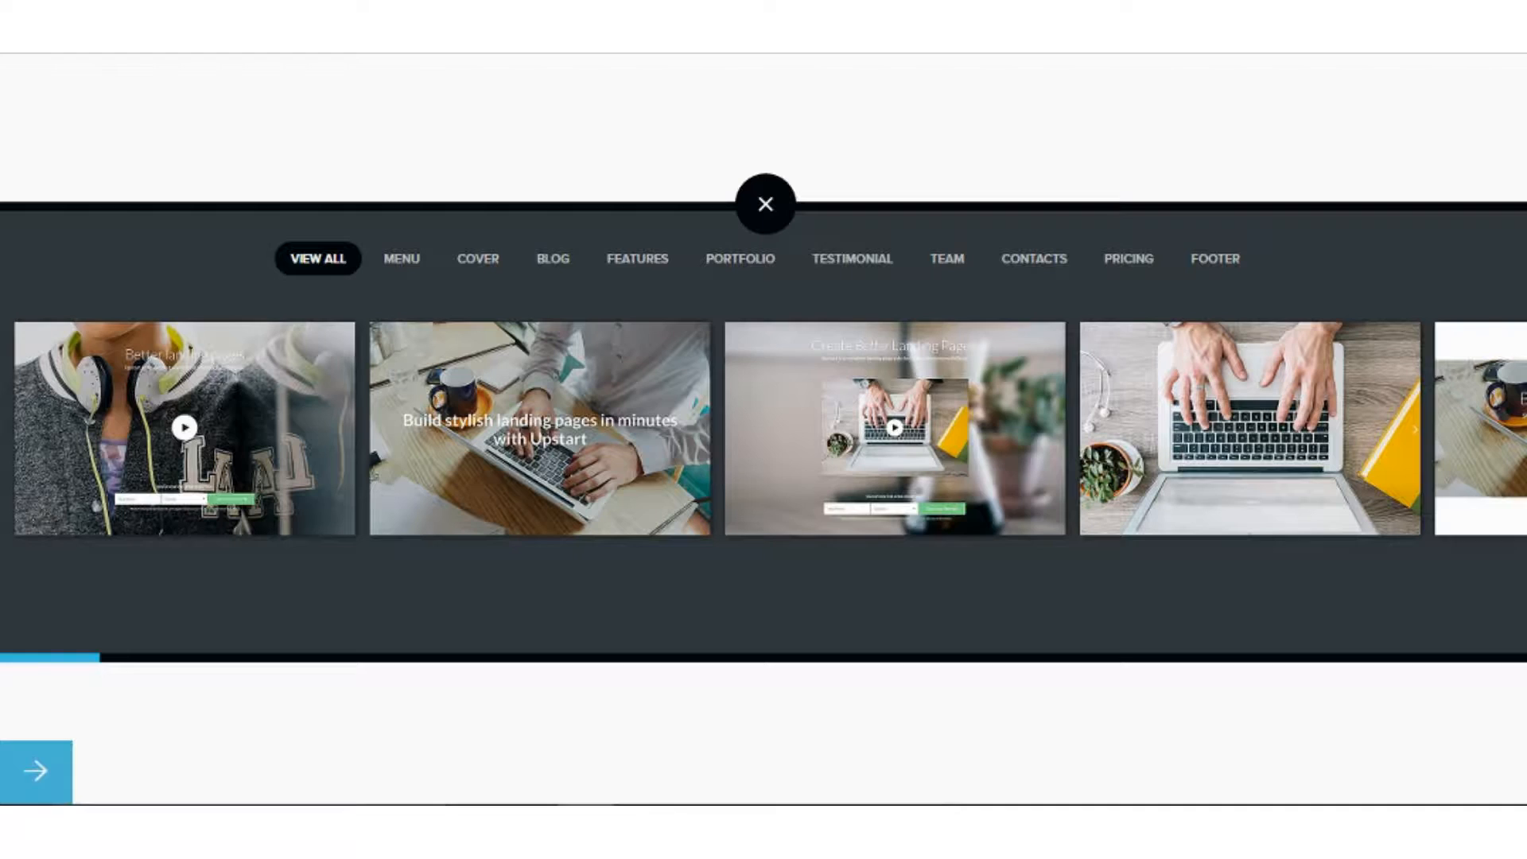
mouse_move(920, 402)
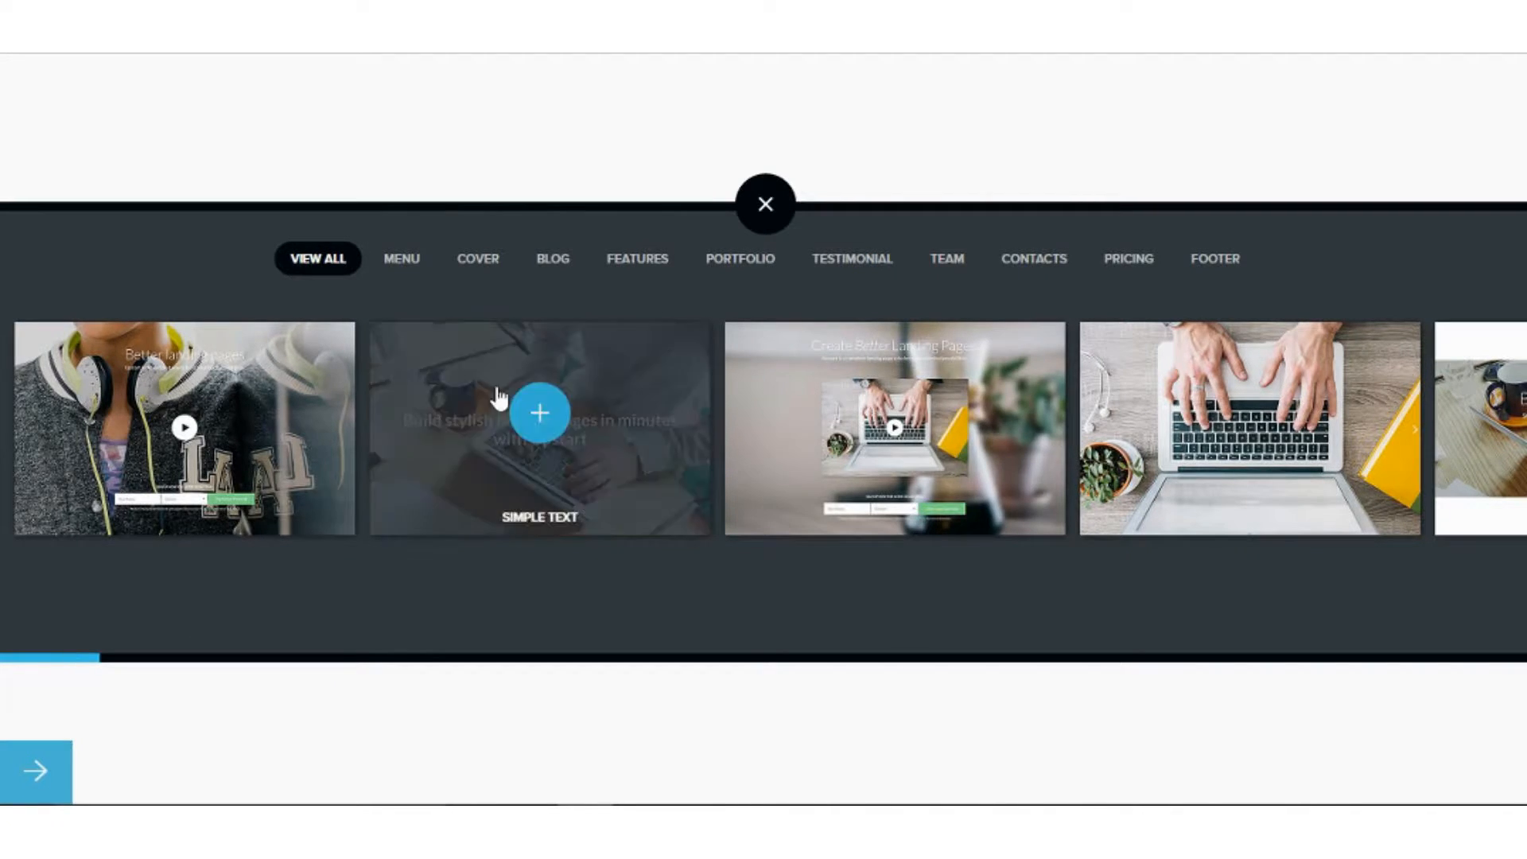
Add the green Product Shot cover block to the page.
click(489, 260)
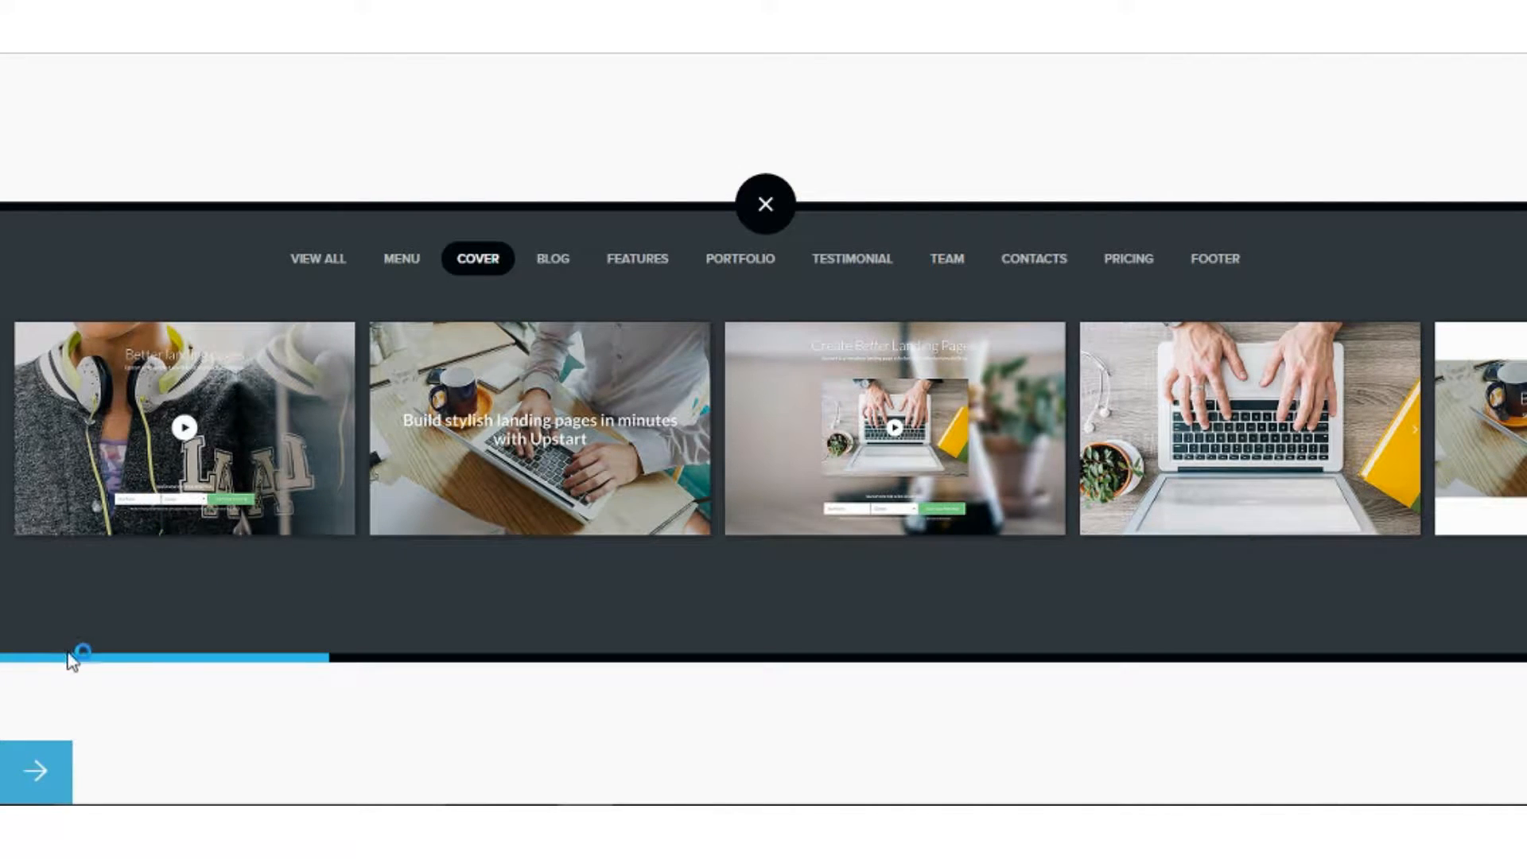
drag(75, 657, 385, 633)
mouse_move(920, 469)
click(847, 446)
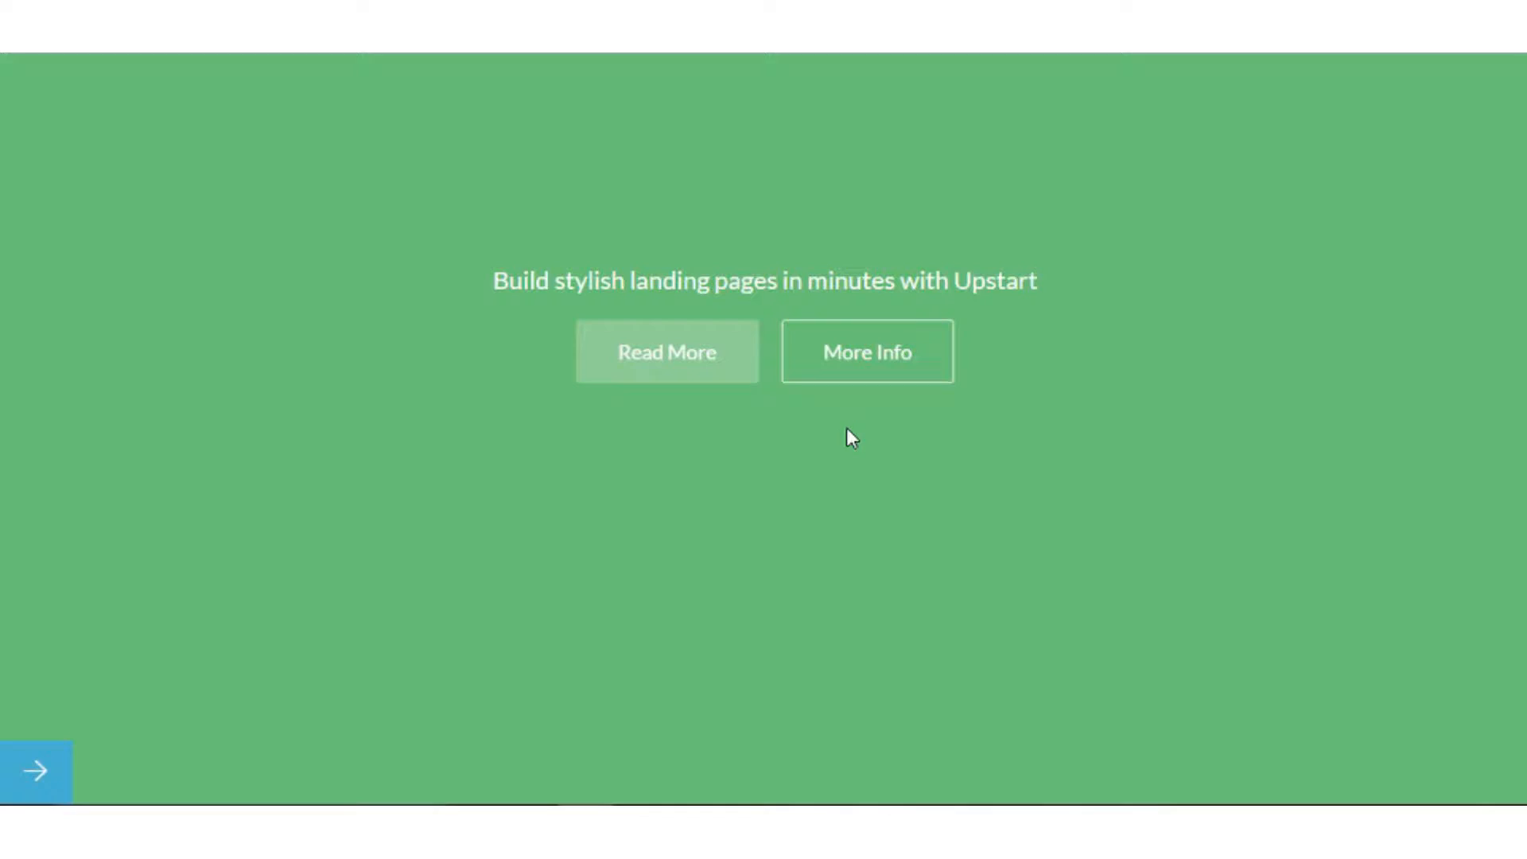
Add the Grid Image Thirds portfolio block below the cover.
scroll(857, 432, down, 2)
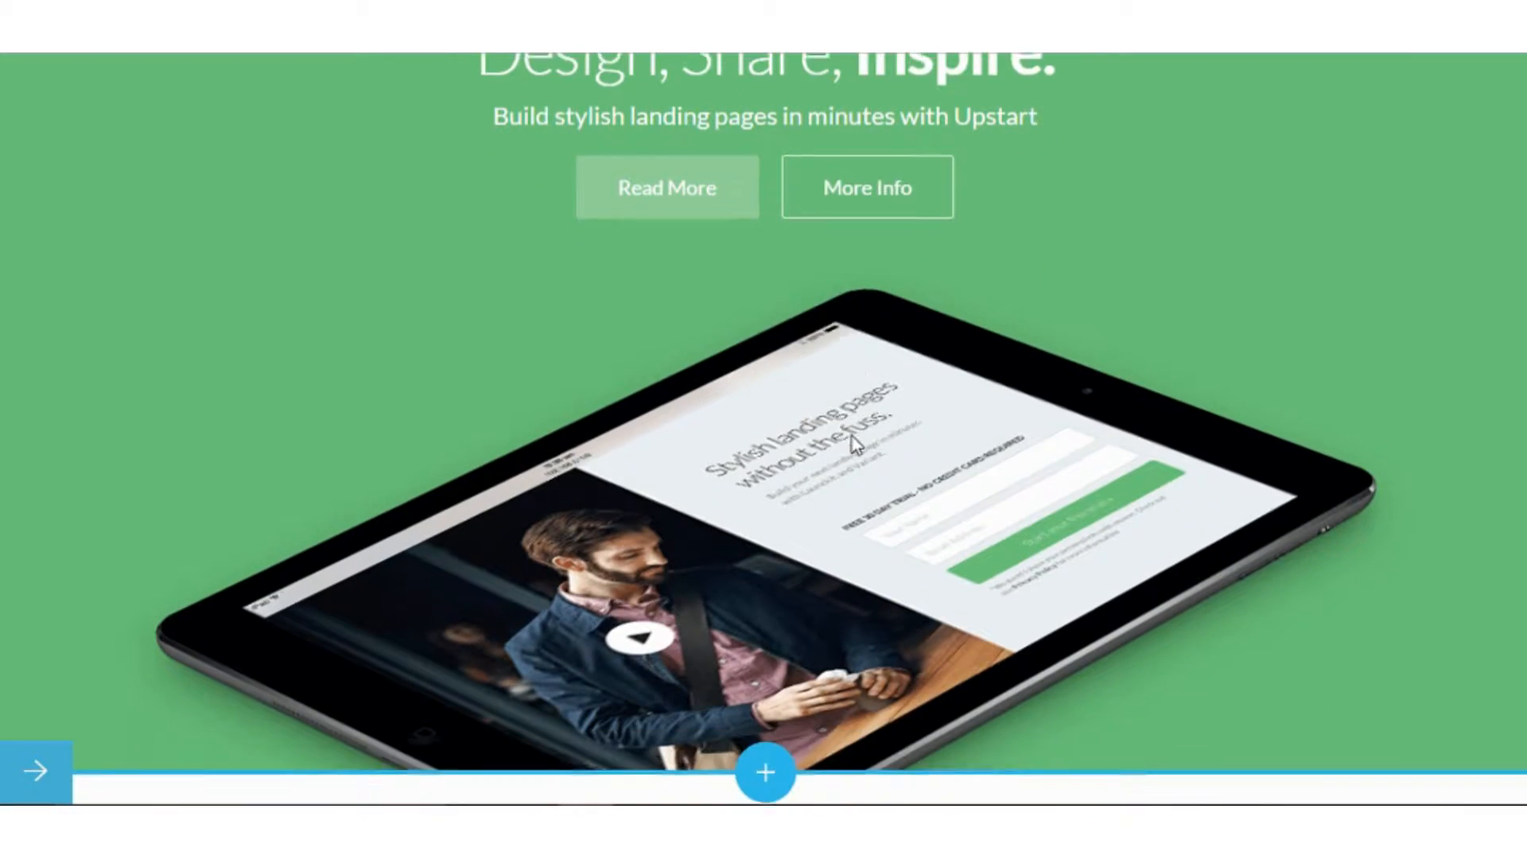
click(764, 767)
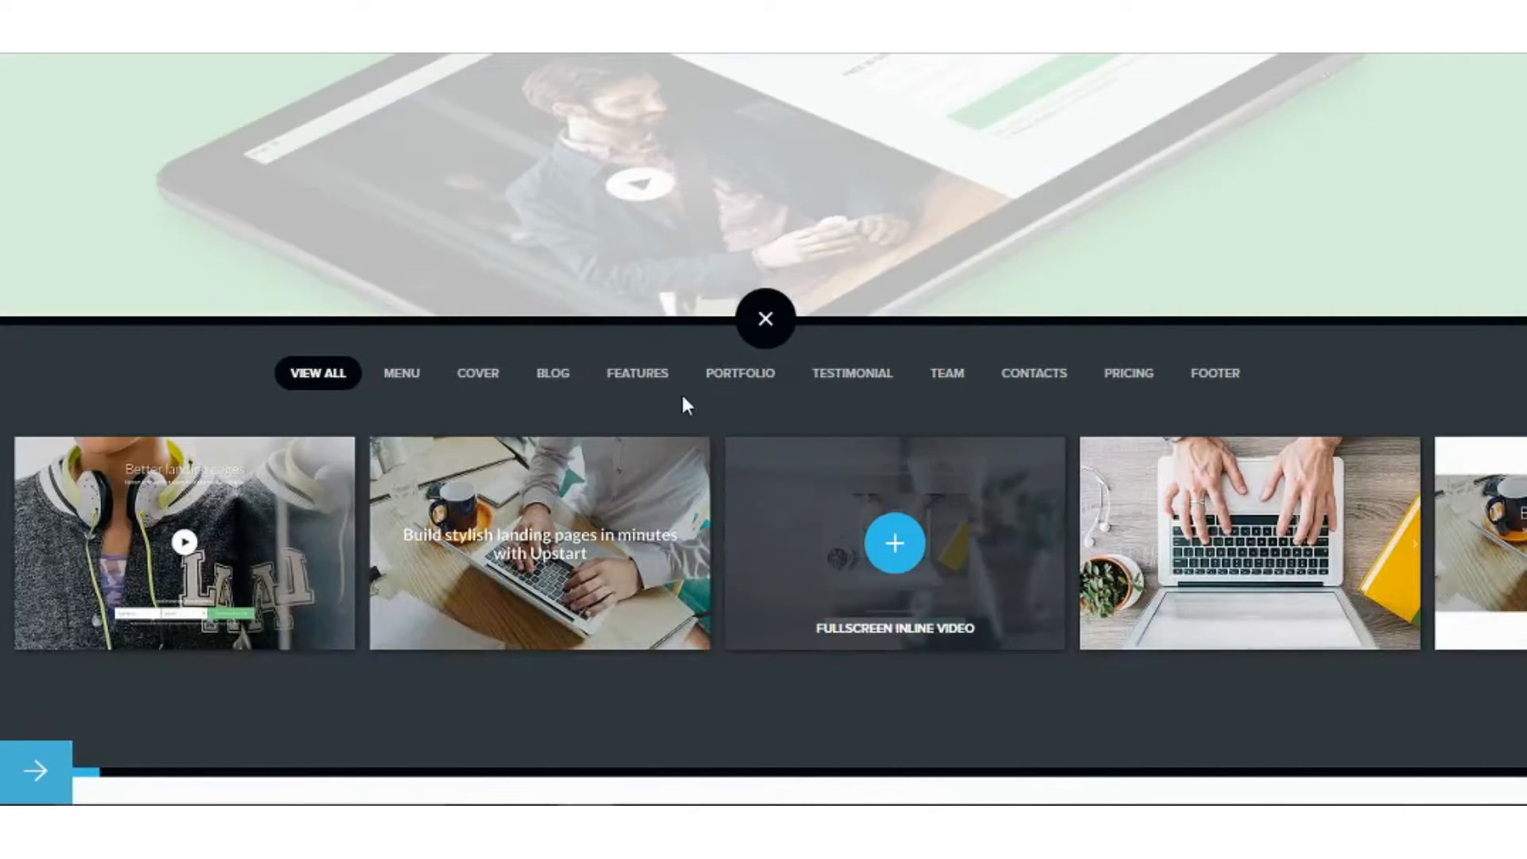
click(635, 376)
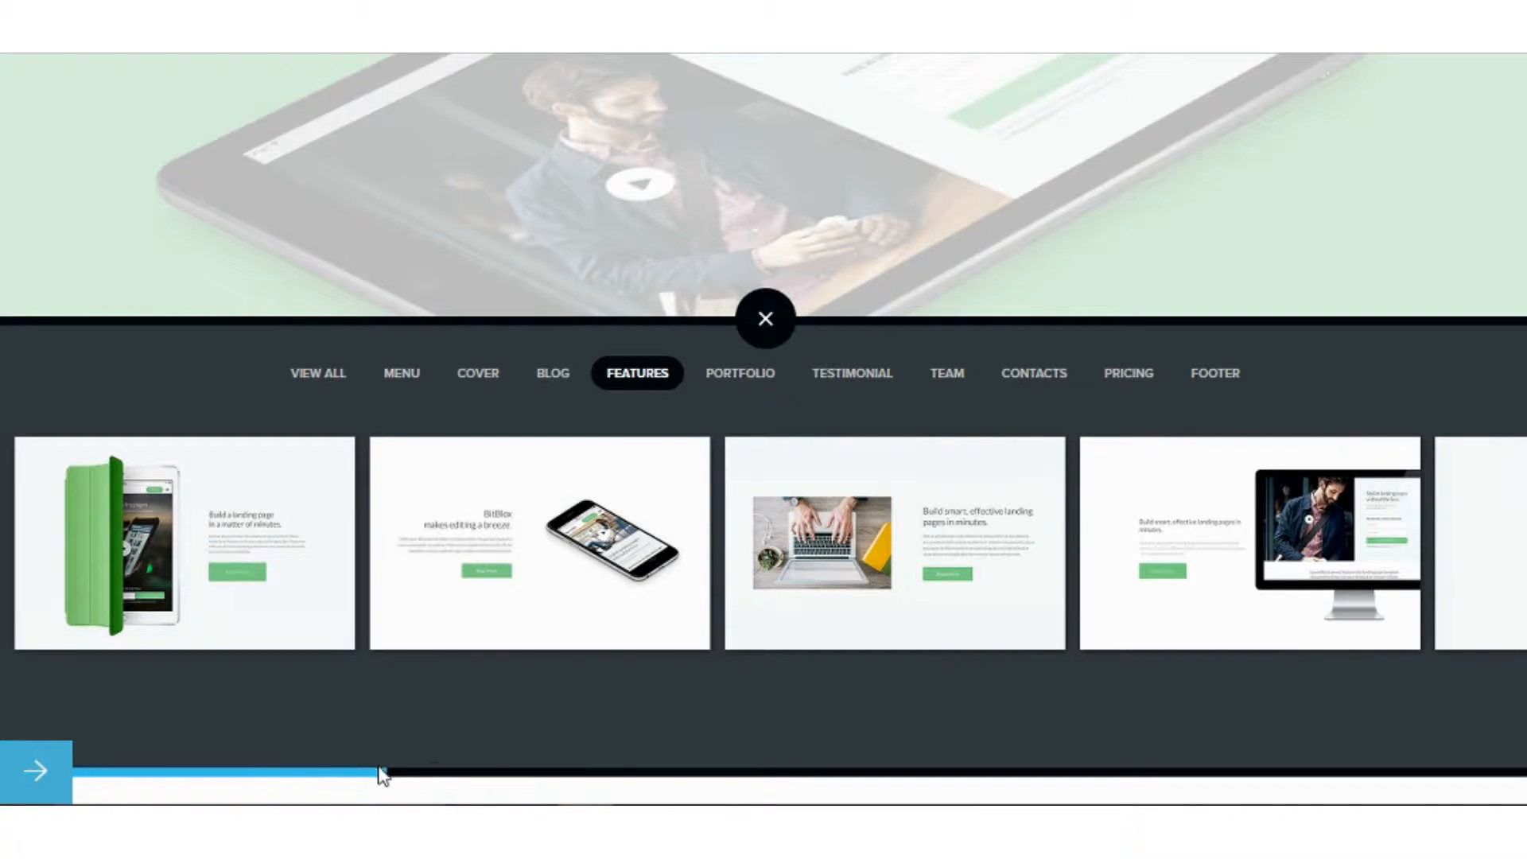
click(759, 374)
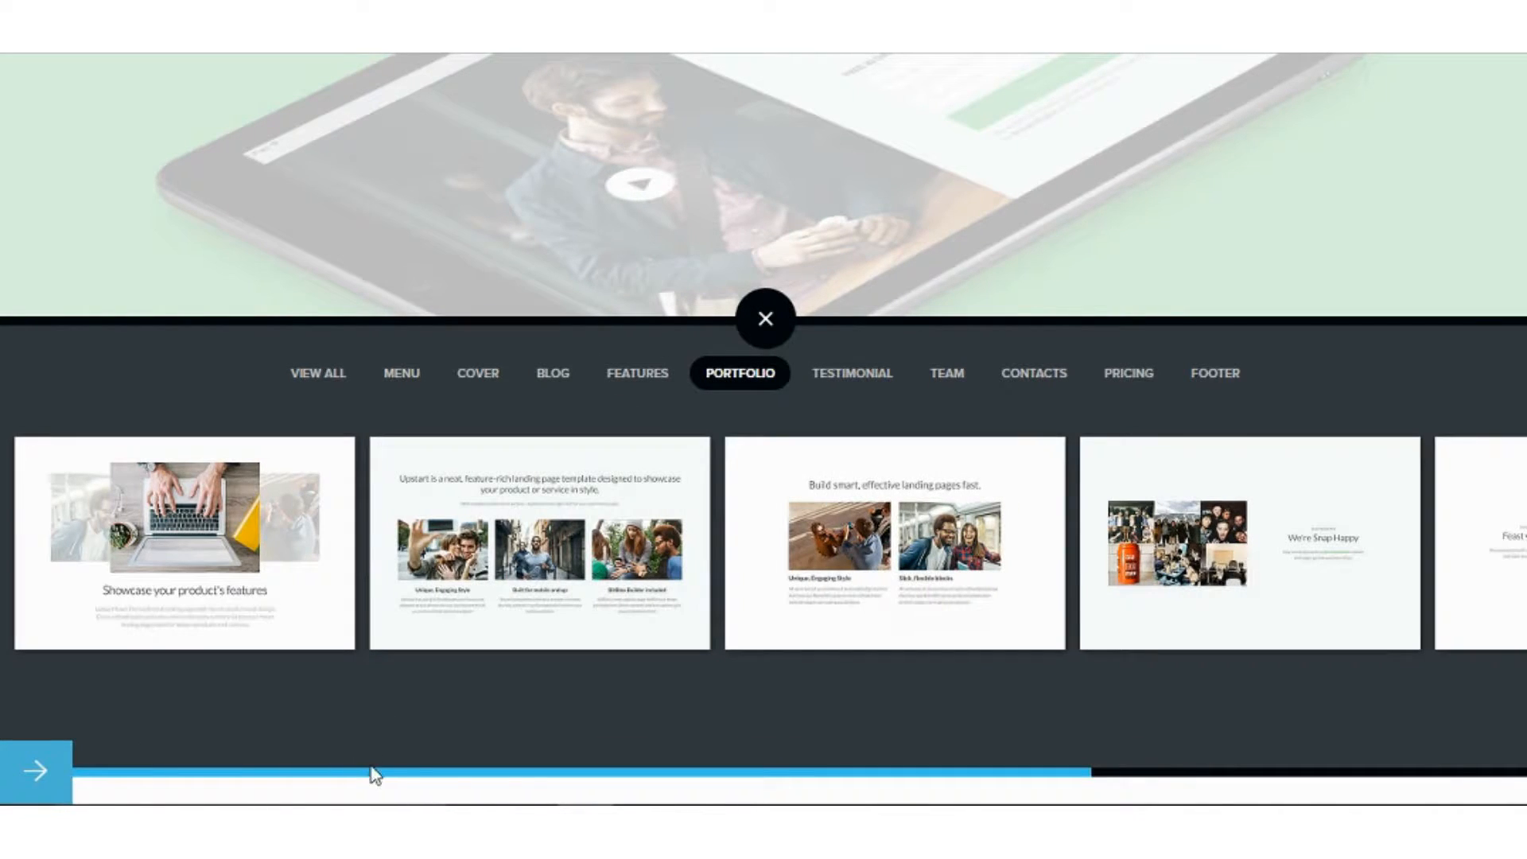
mouse_move(497, 526)
click(540, 543)
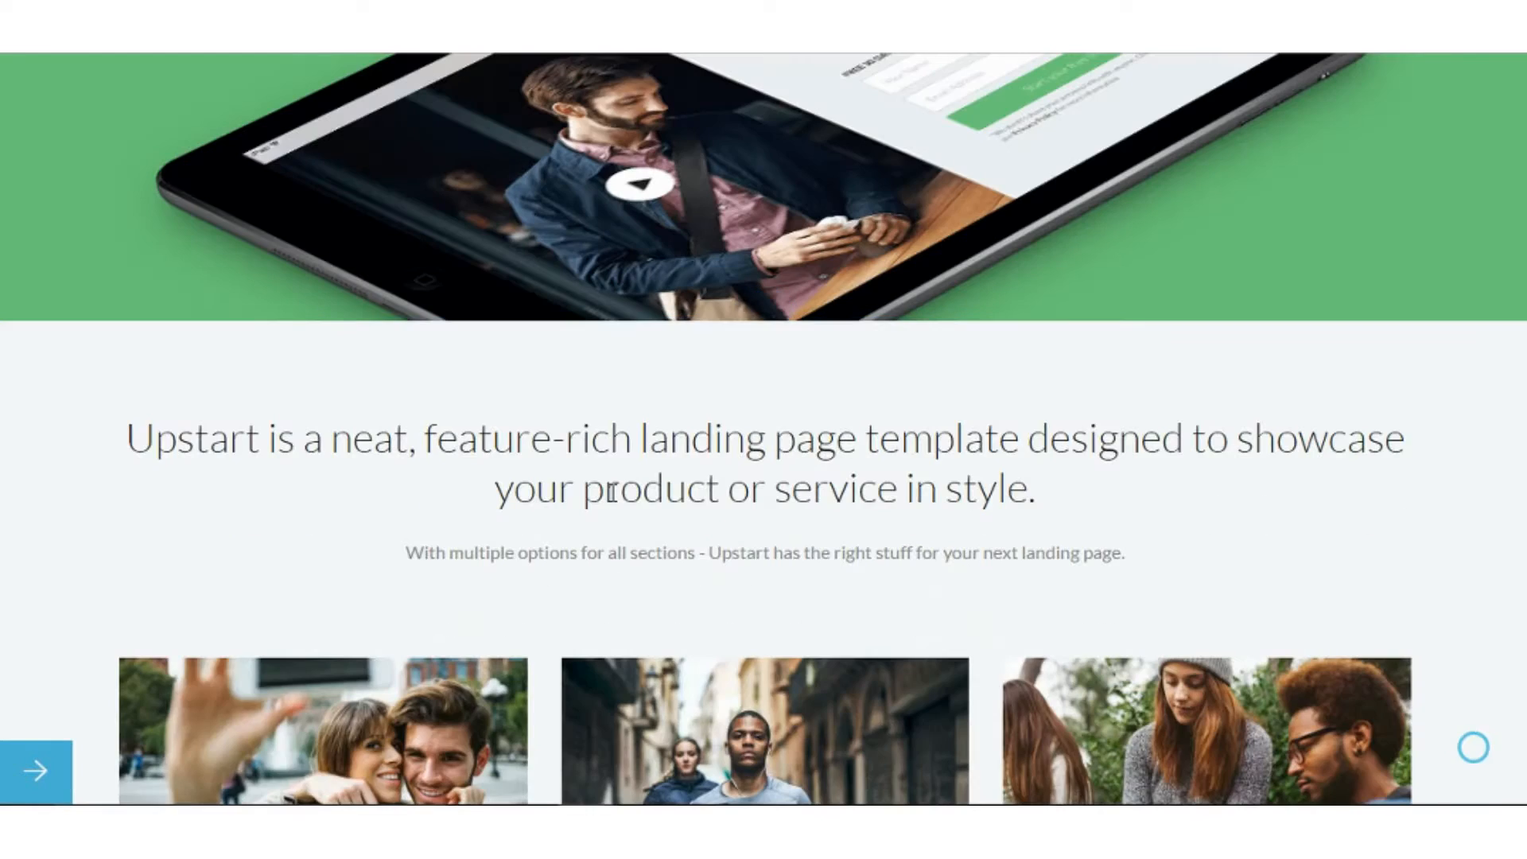
Add the green 'Lists with icon' features block below the image section.
scroll(716, 557, down, 4)
click(766, 766)
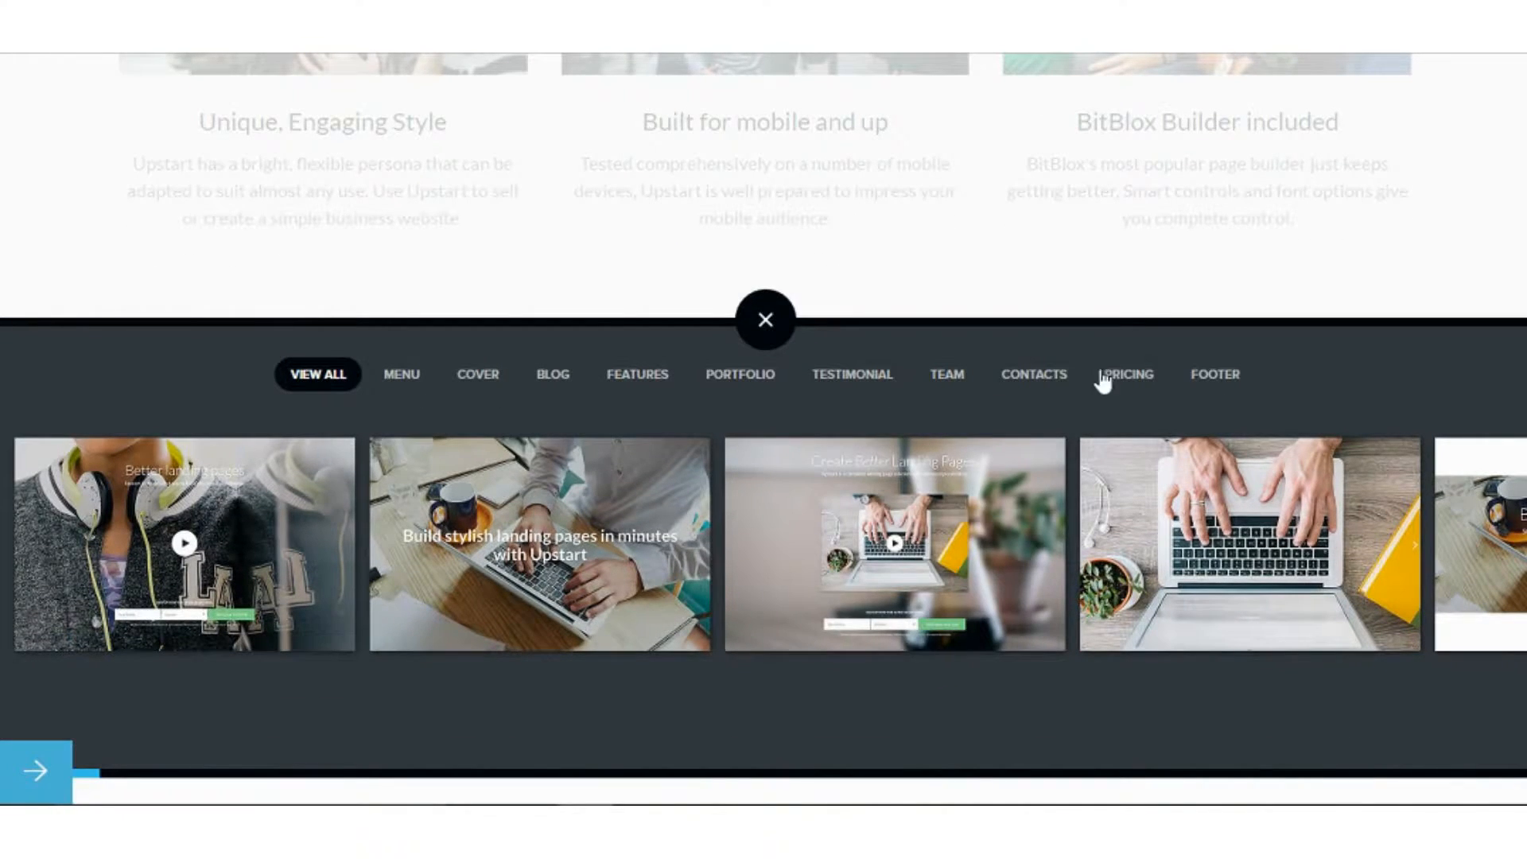
click(711, 373)
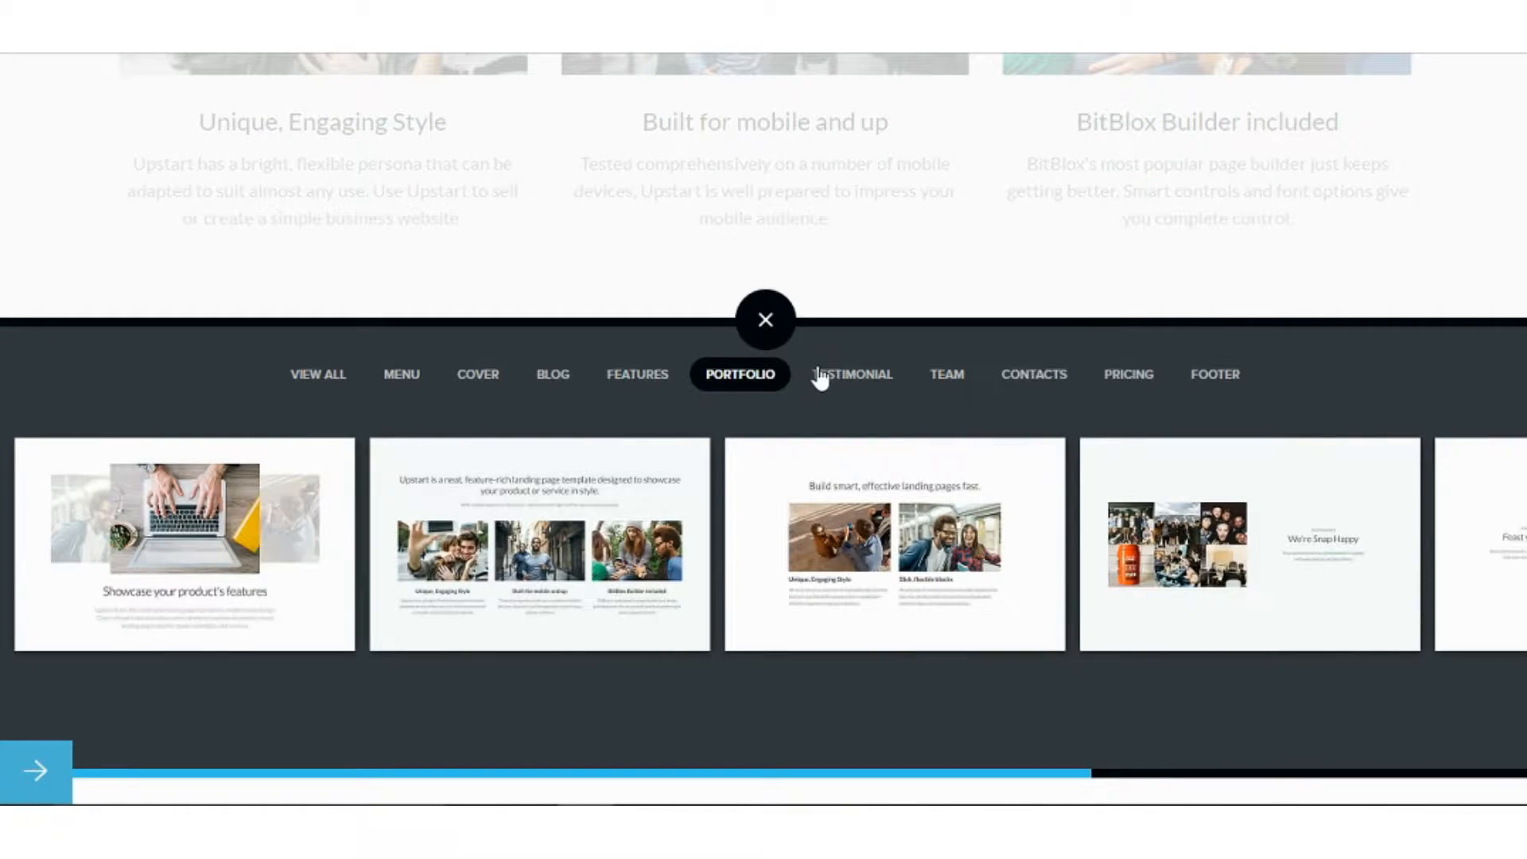
click(819, 375)
click(626, 373)
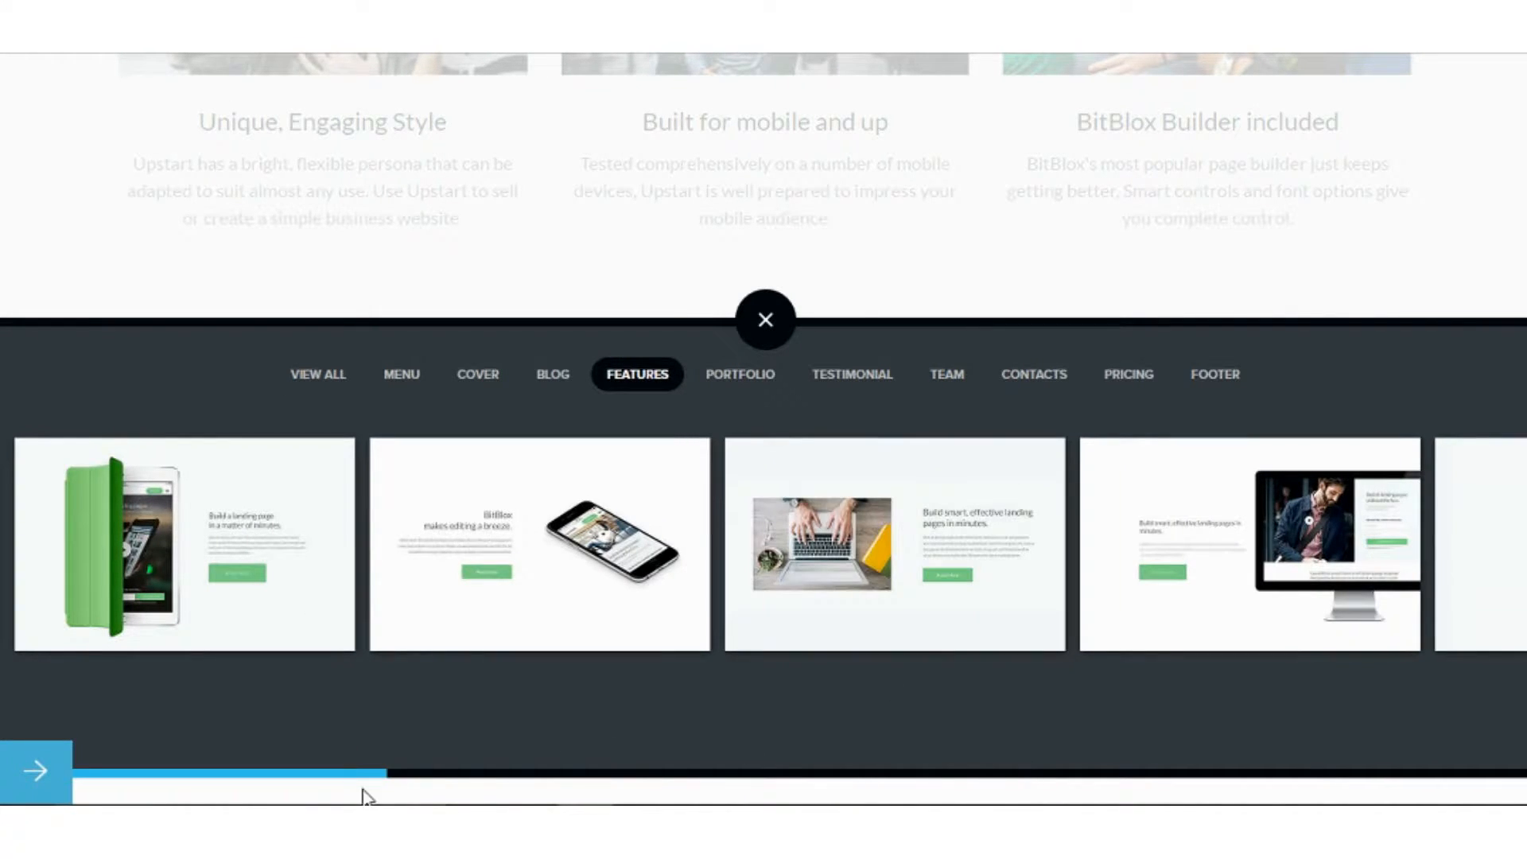
drag(368, 786, 1022, 776)
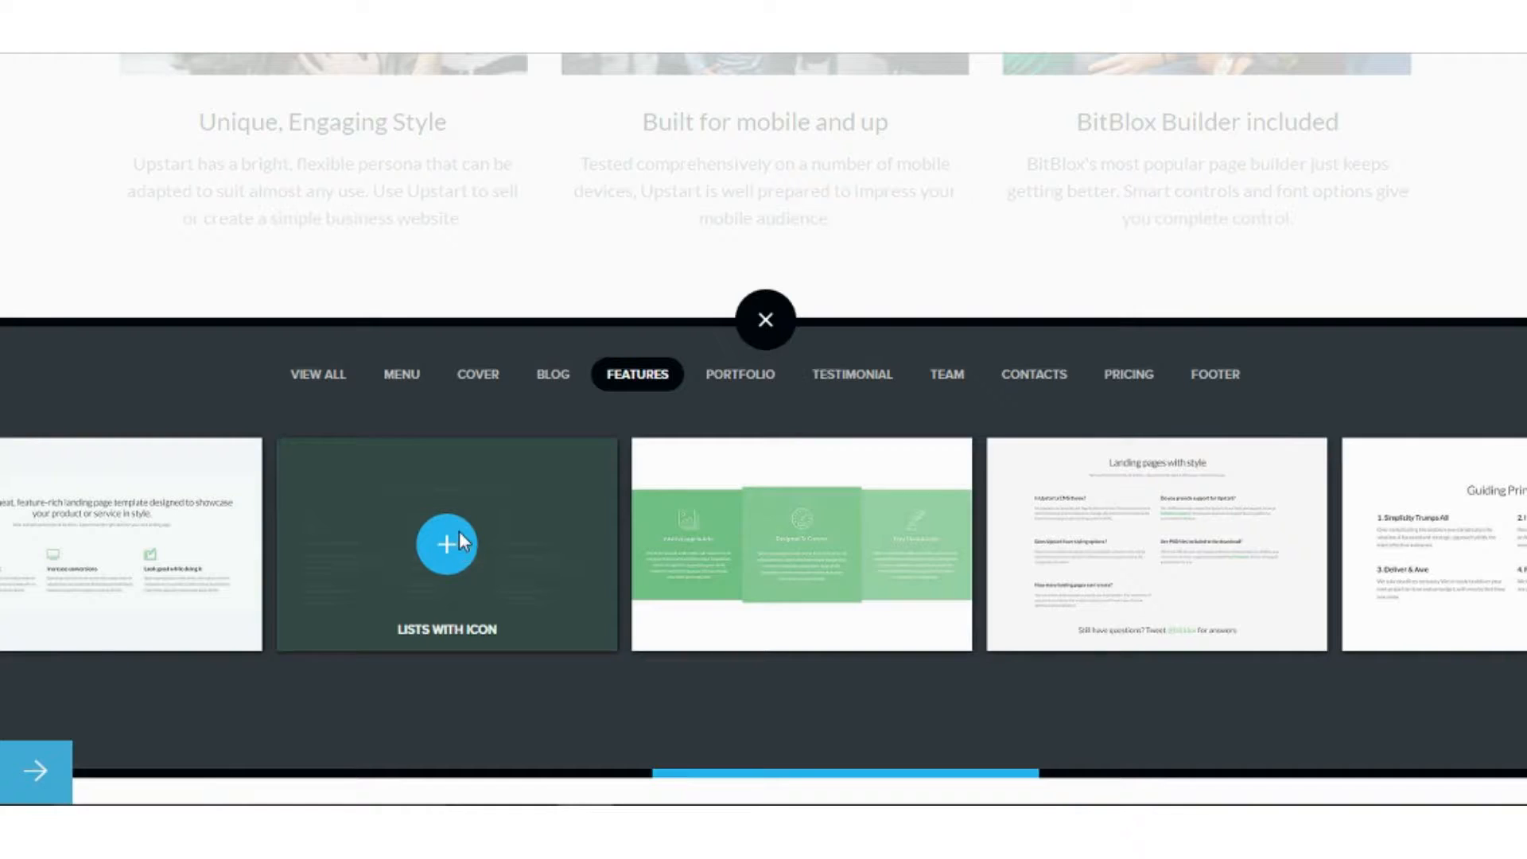
click(459, 532)
Open the block picker below the features, filtered to testimonial blocks.
scroll(898, 469, down, 4)
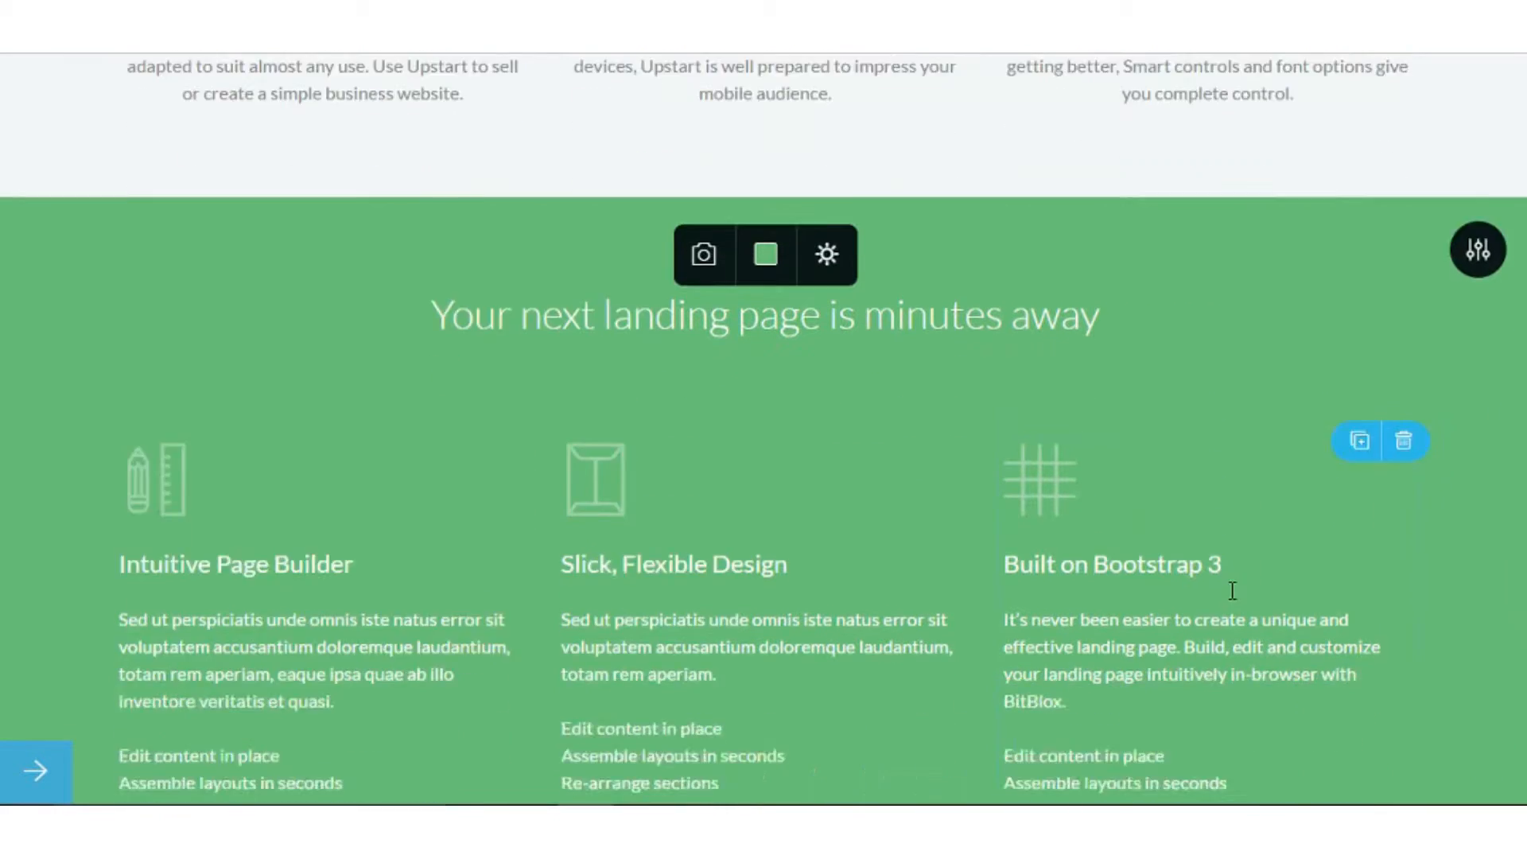
click(764, 767)
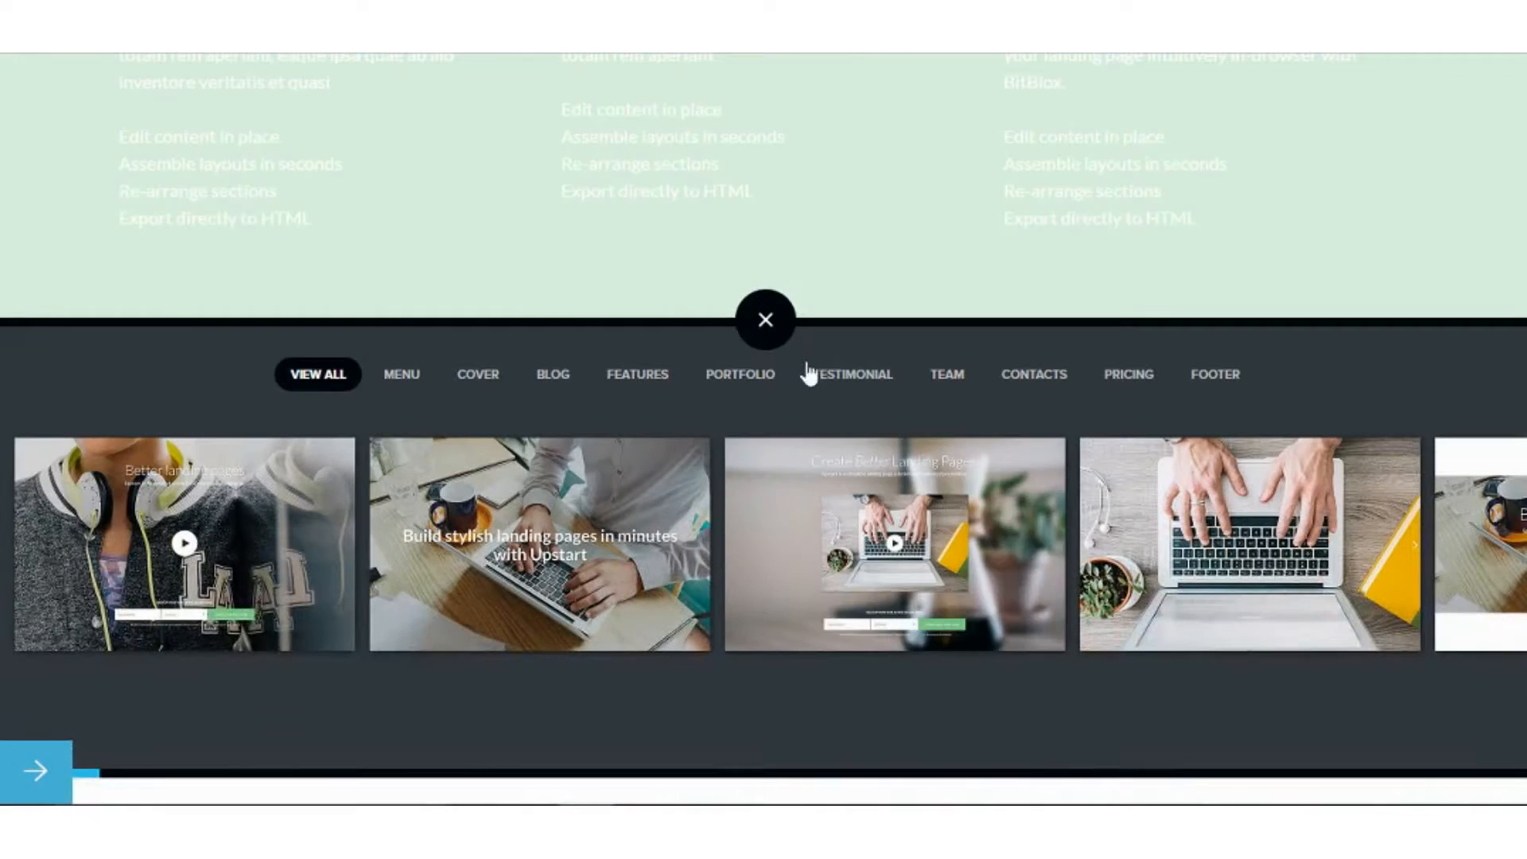
click(843, 376)
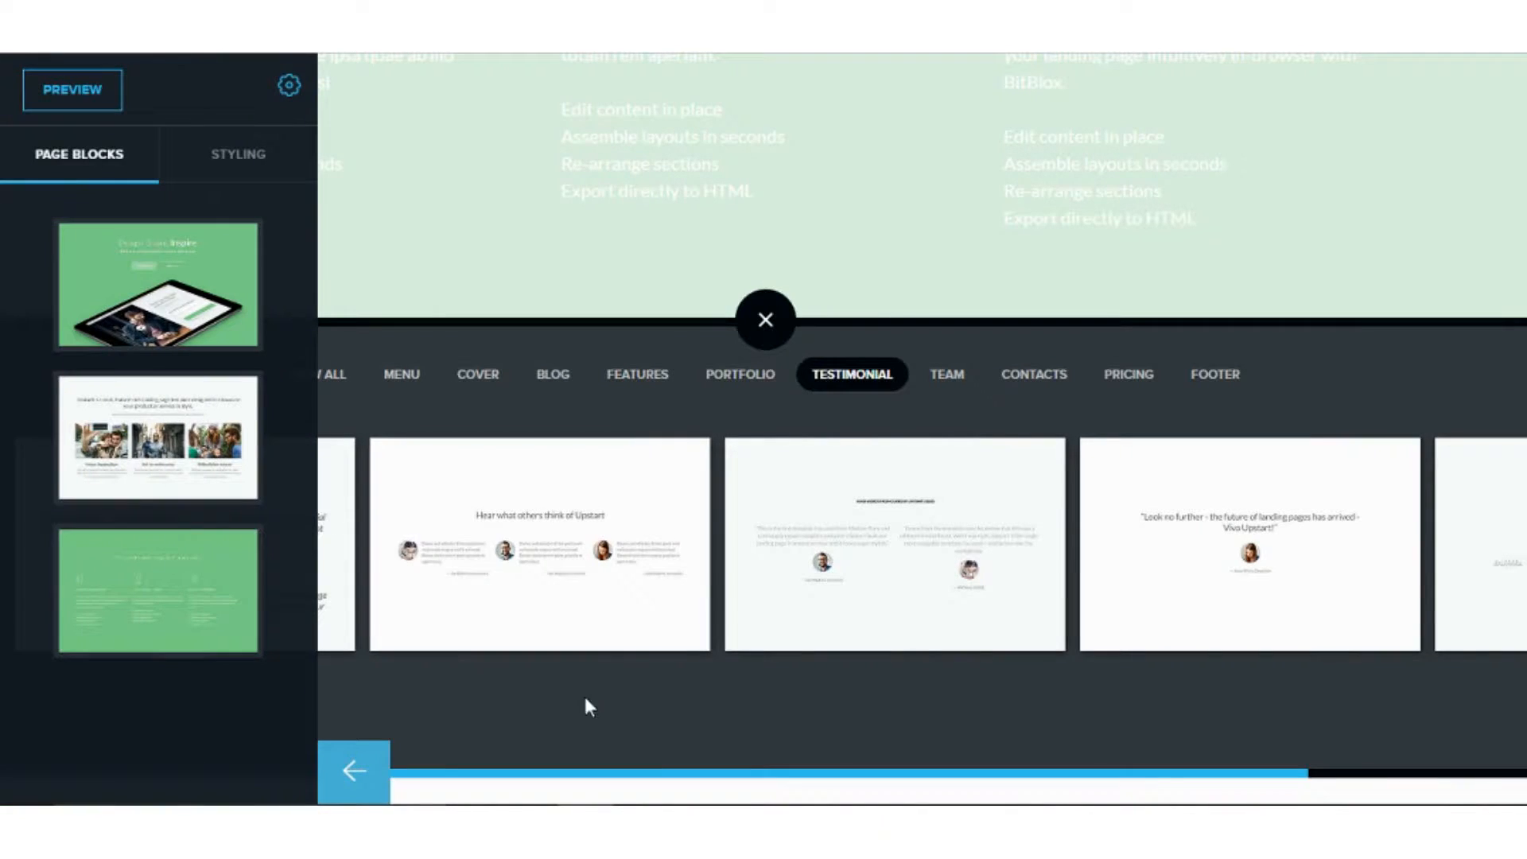
Add the Thirds Quotes with Avatar testimonial, then a Message Form contact block beneath it.
click(598, 617)
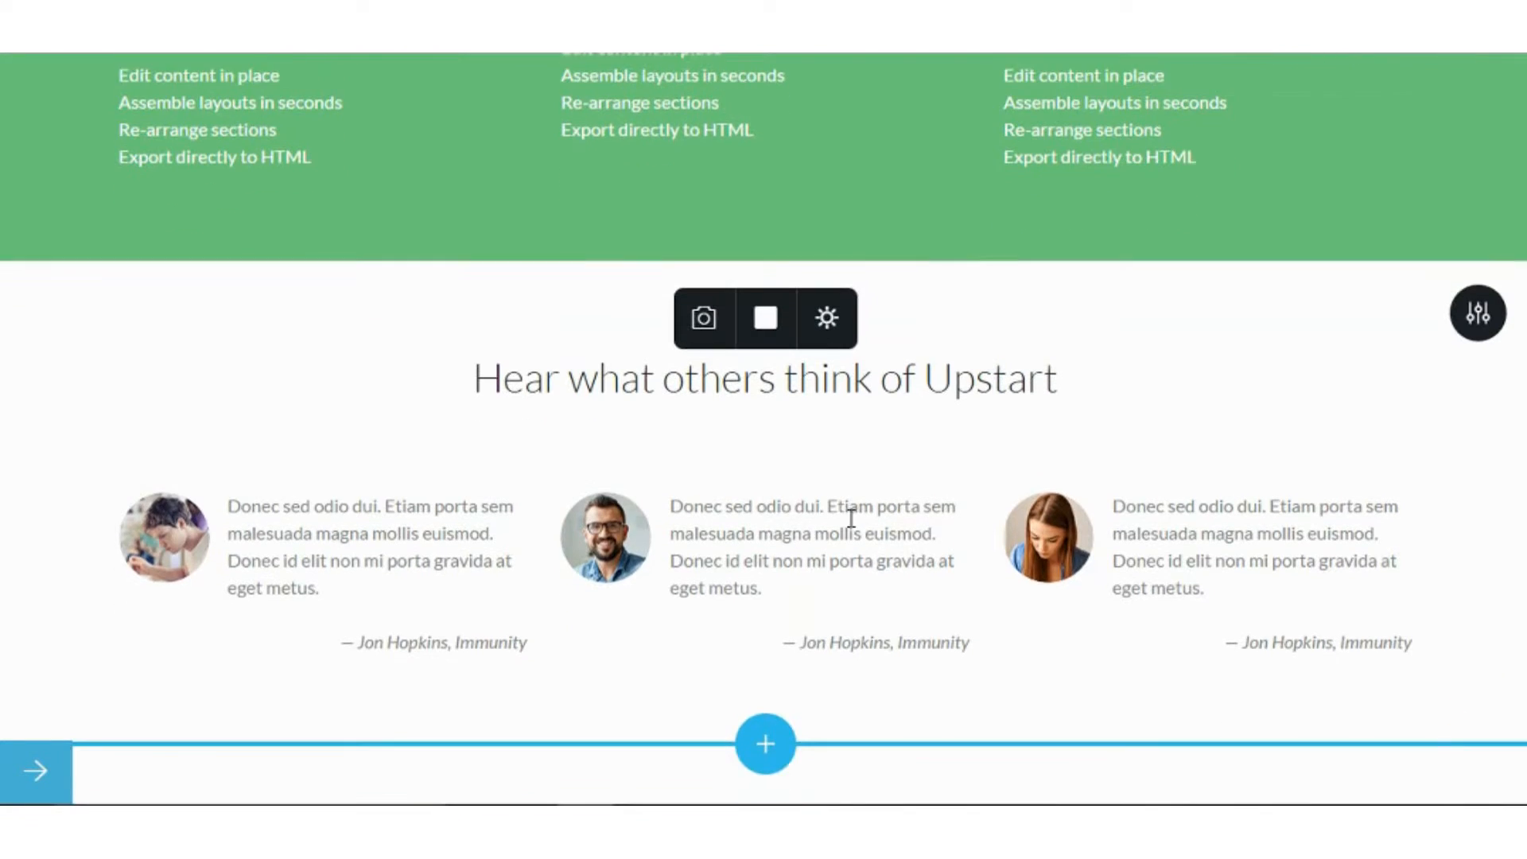
click(777, 743)
mouse_move(804, 586)
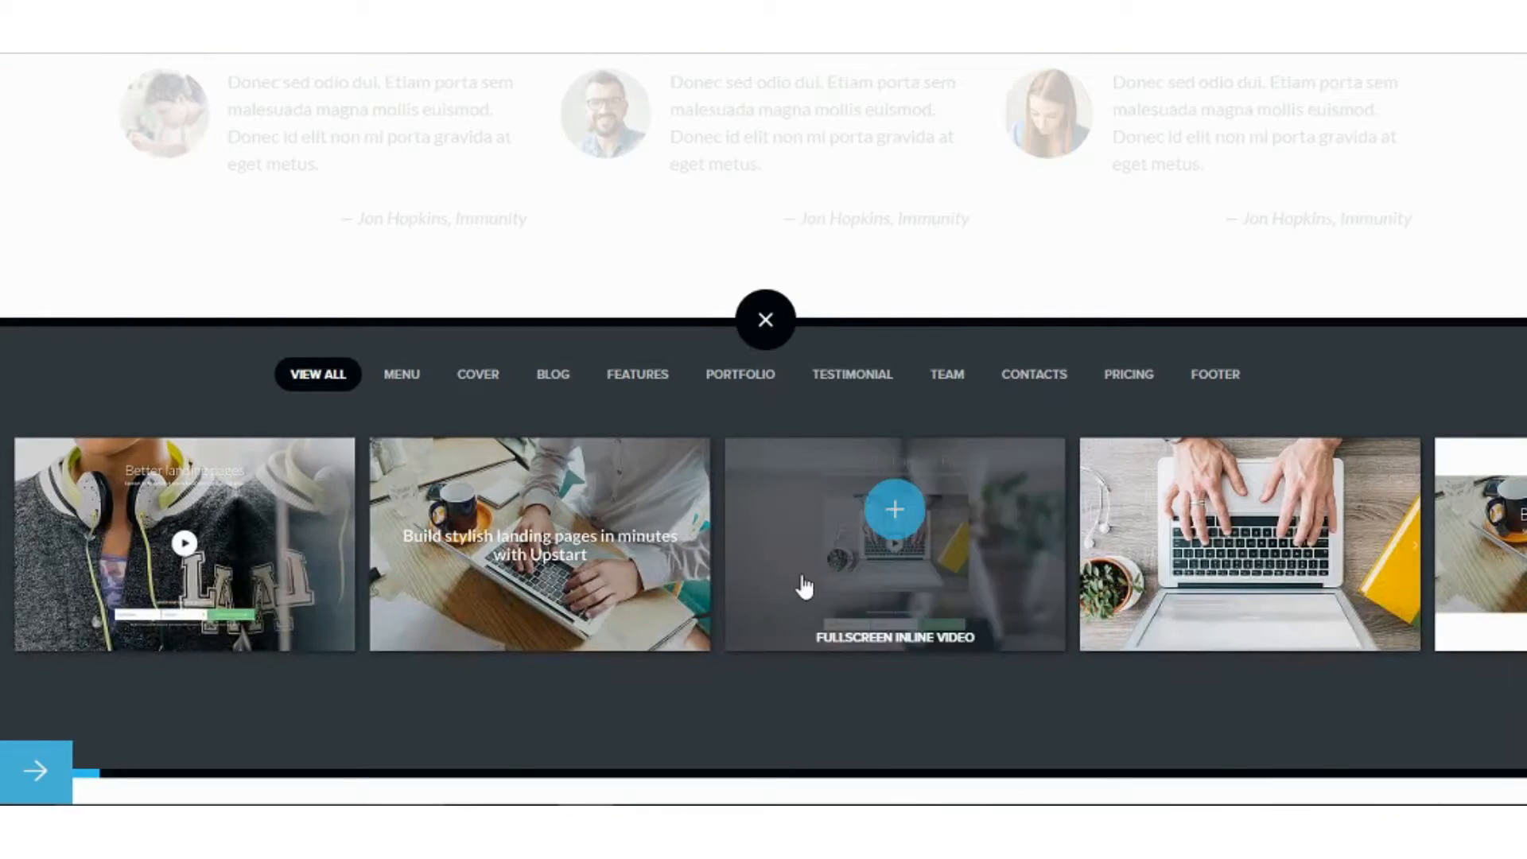
click(1053, 383)
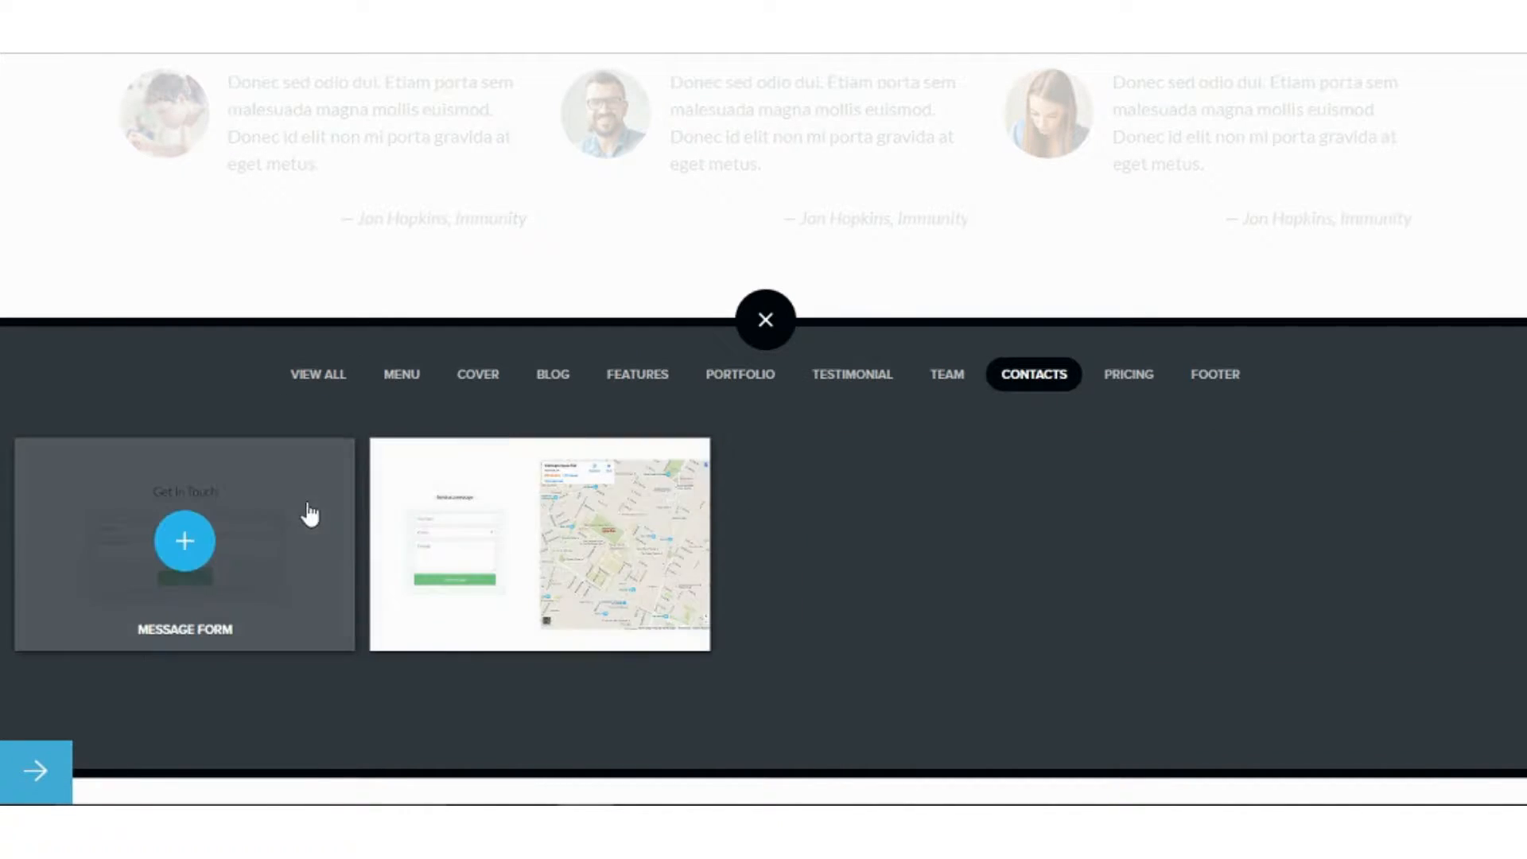
click(314, 513)
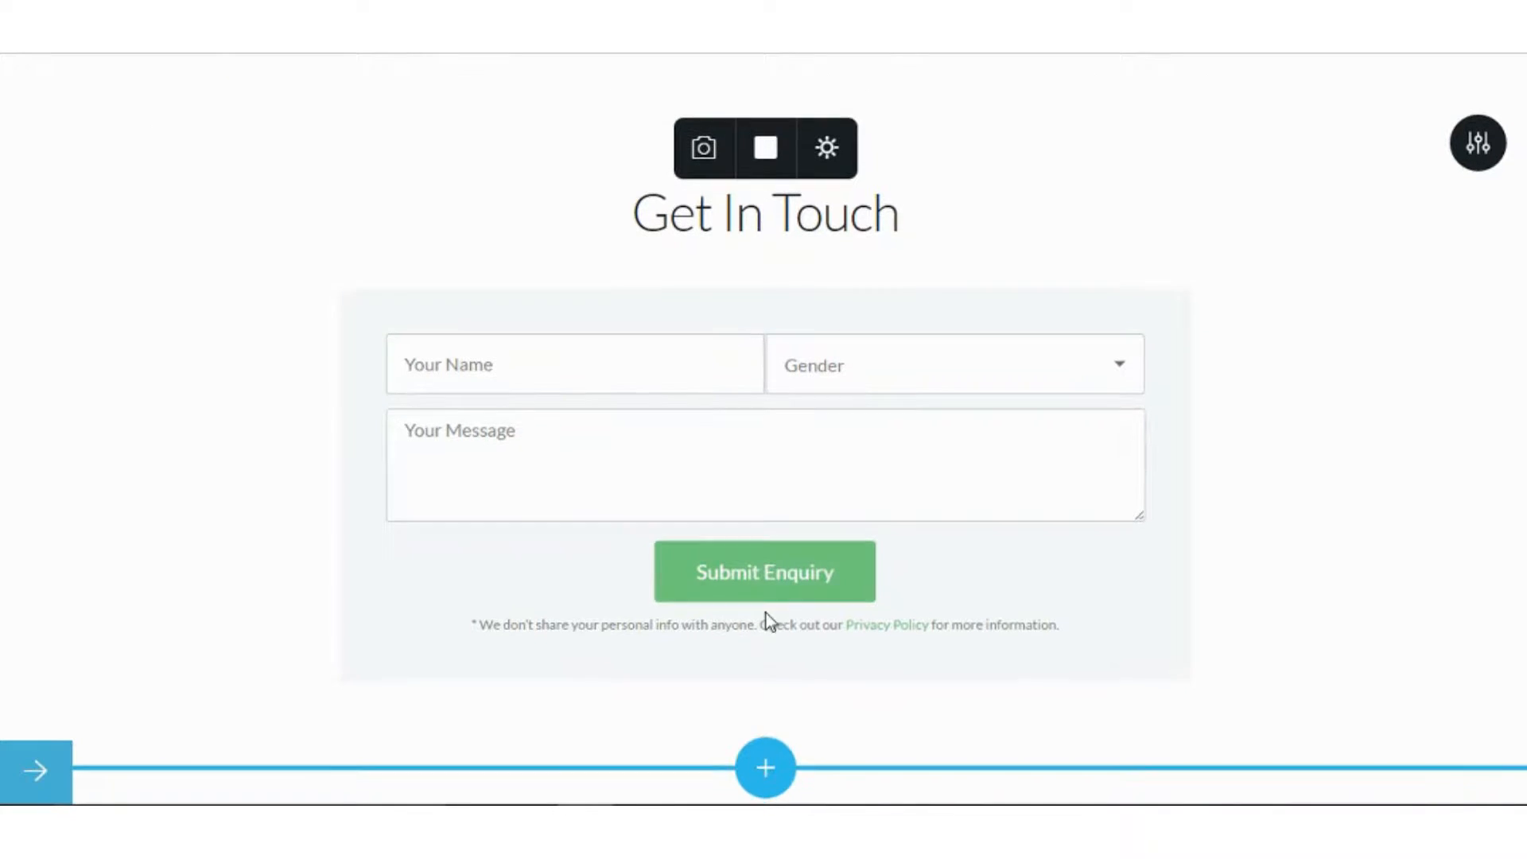
Add the Row Menu footer block below the contact form.
click(782, 765)
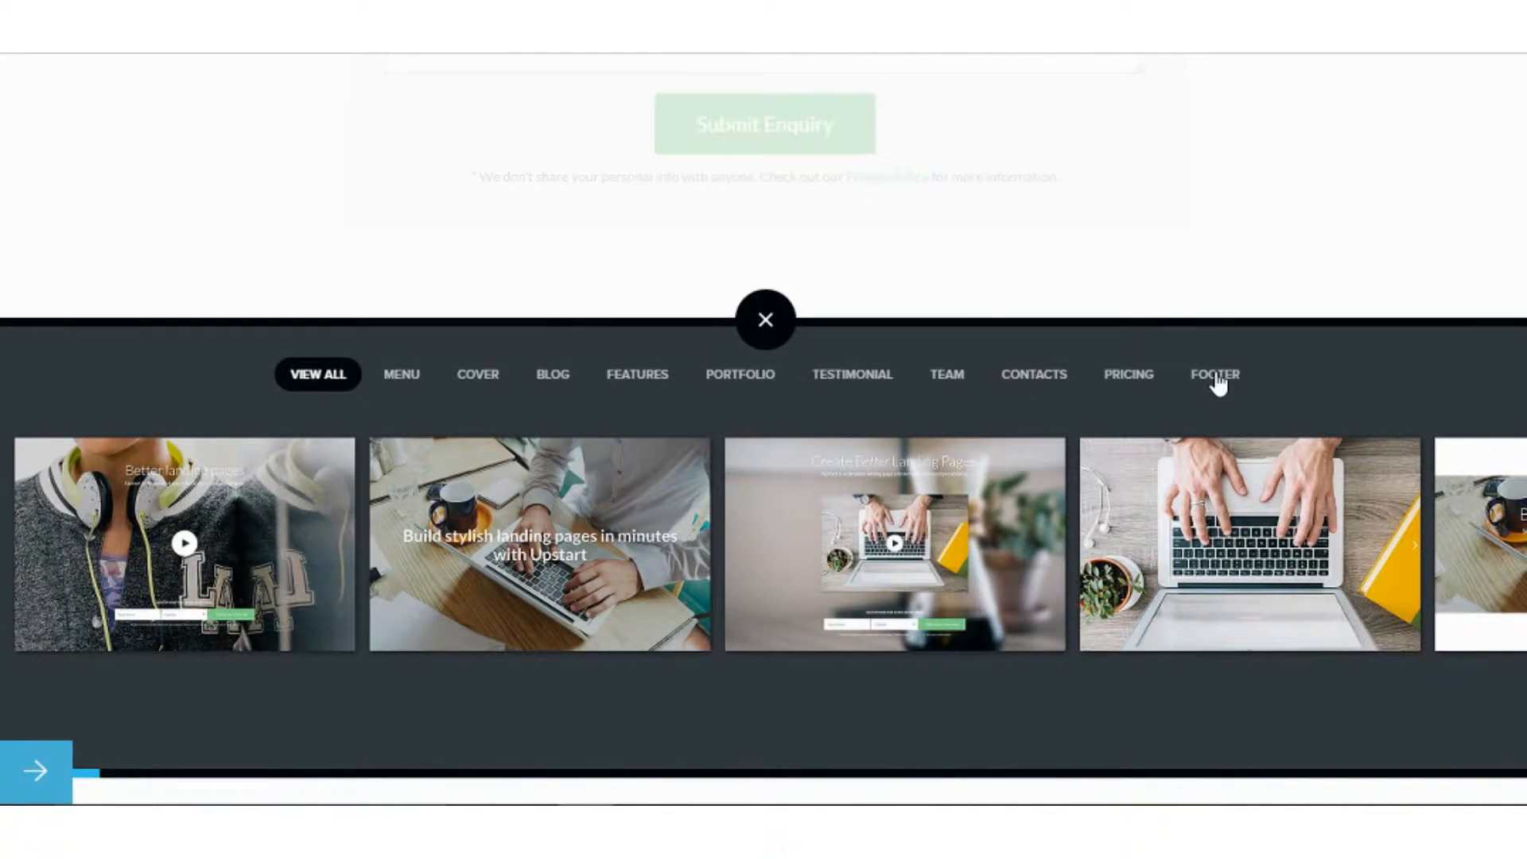
click(1217, 379)
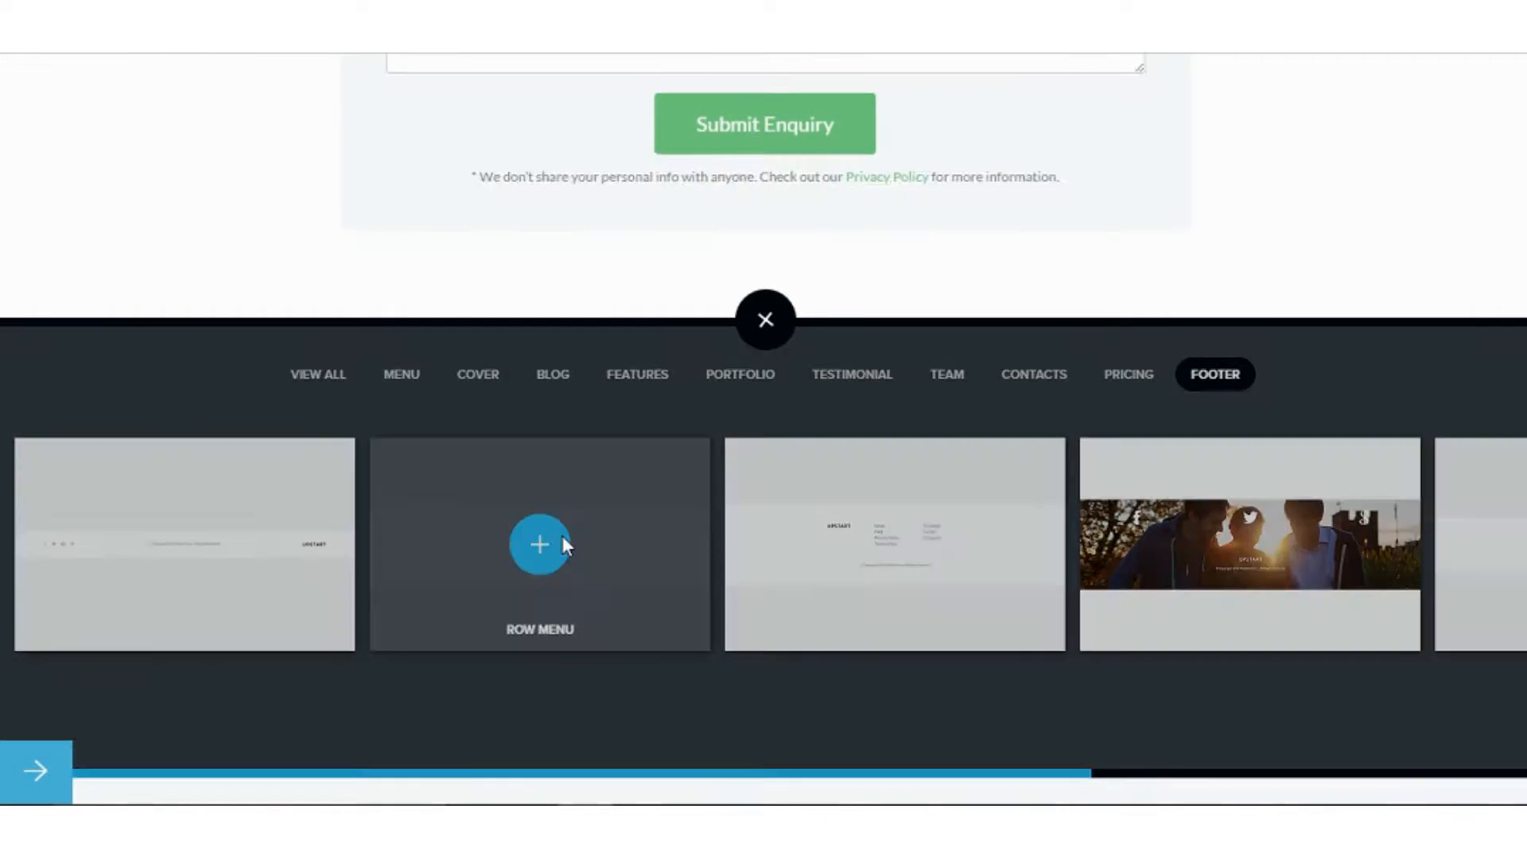
click(541, 544)
scroll(569, 541, up, 20)
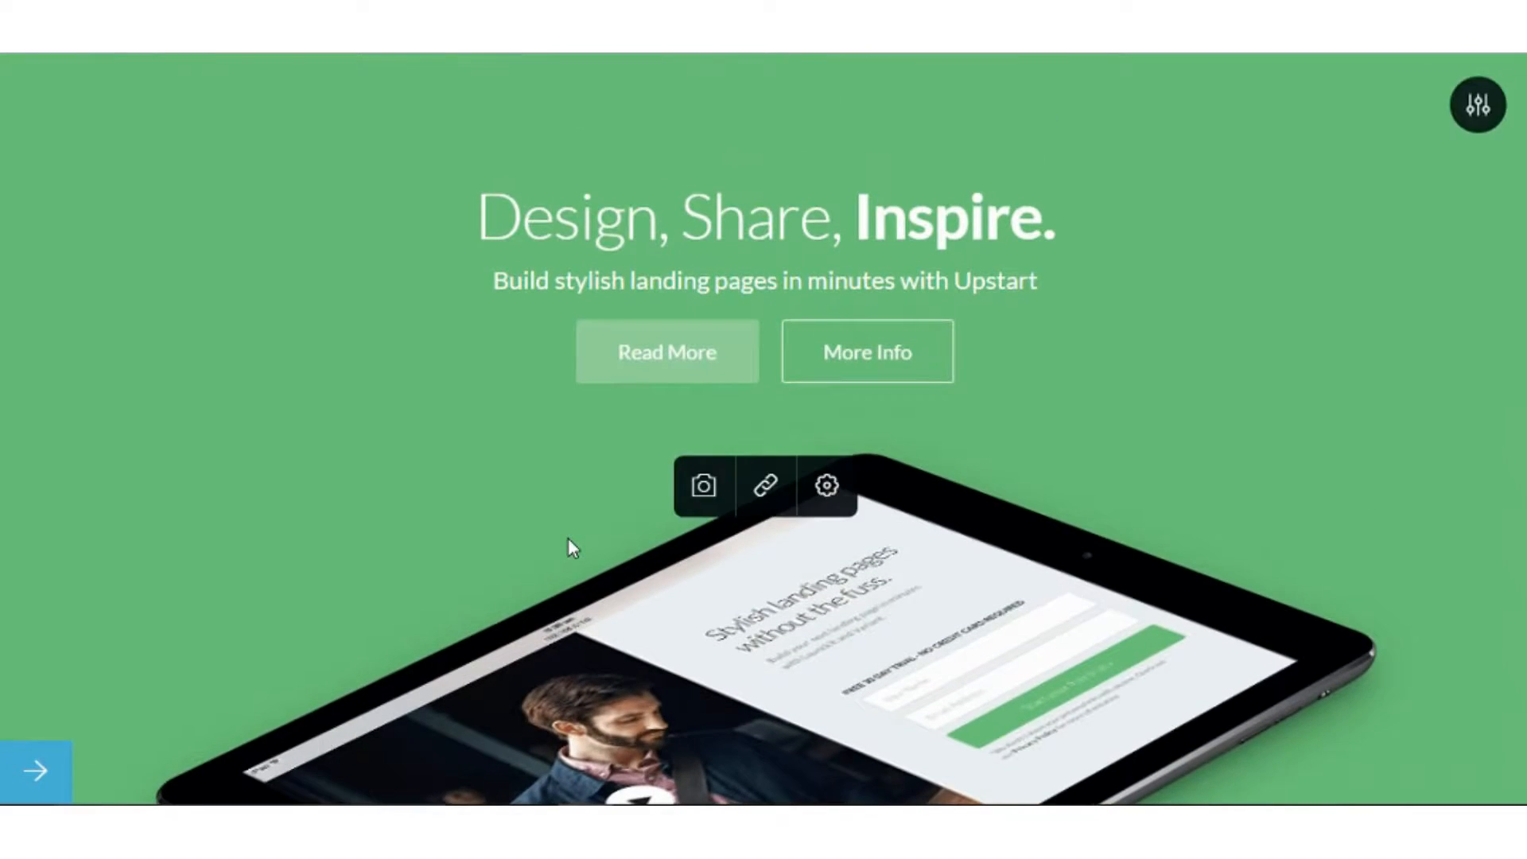
scroll(568, 541, down, 7)
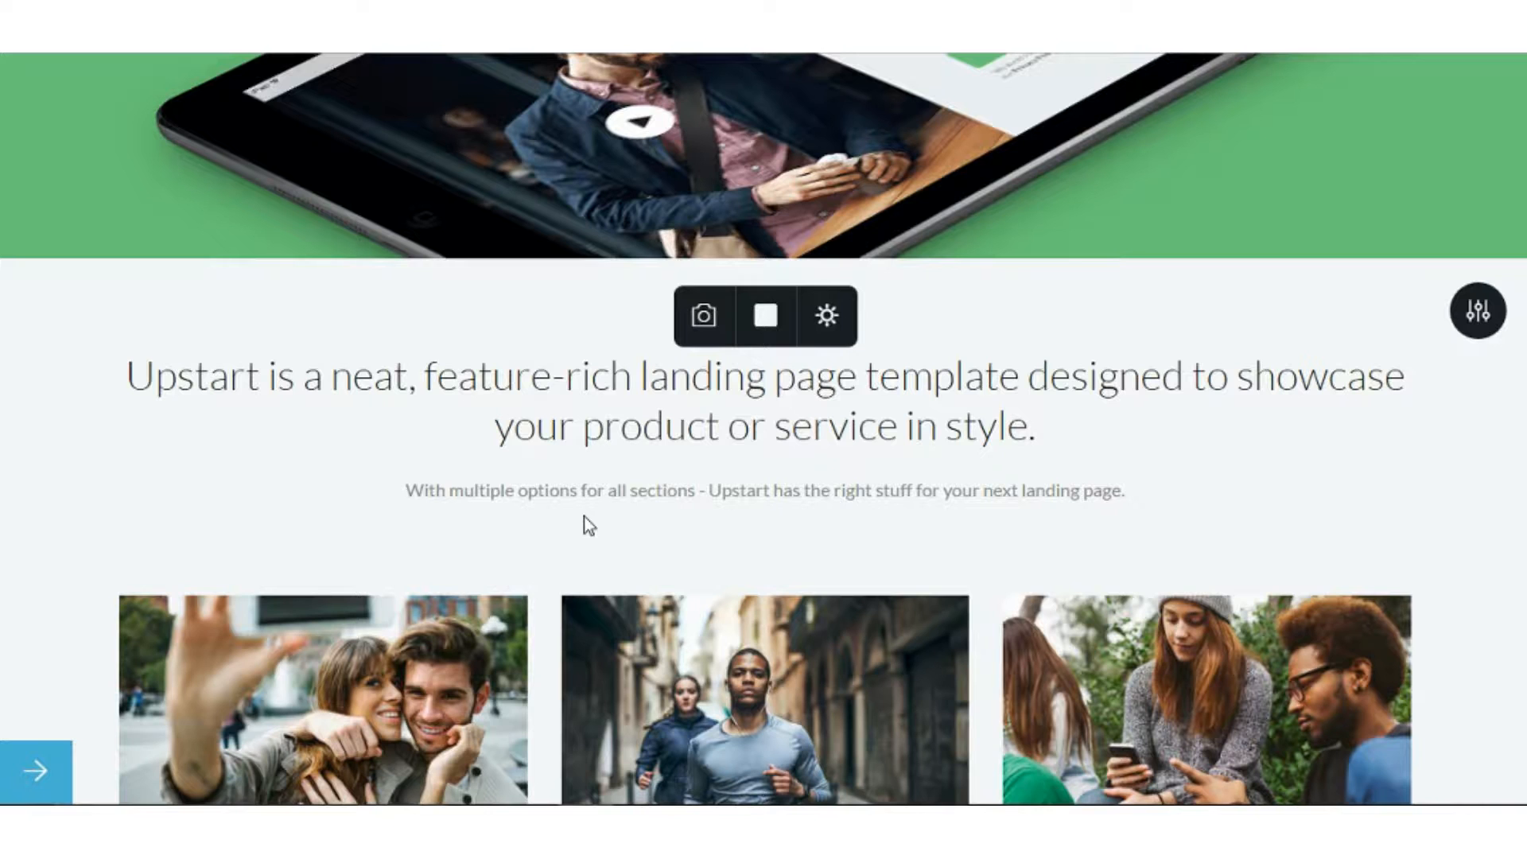
scroll(583, 493, down, 4)
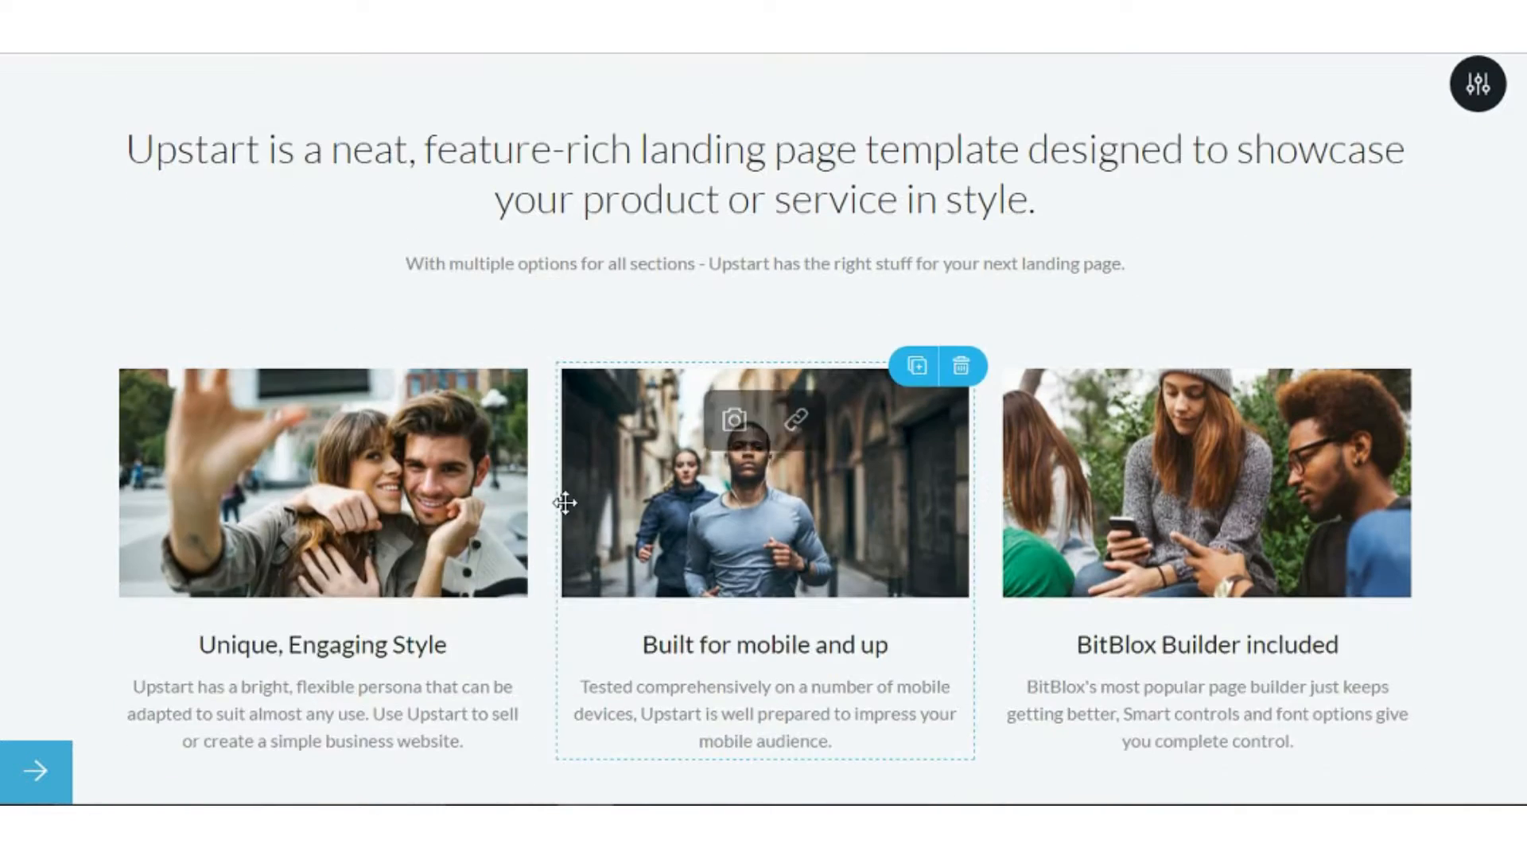
scroll(574, 509, down, 2)
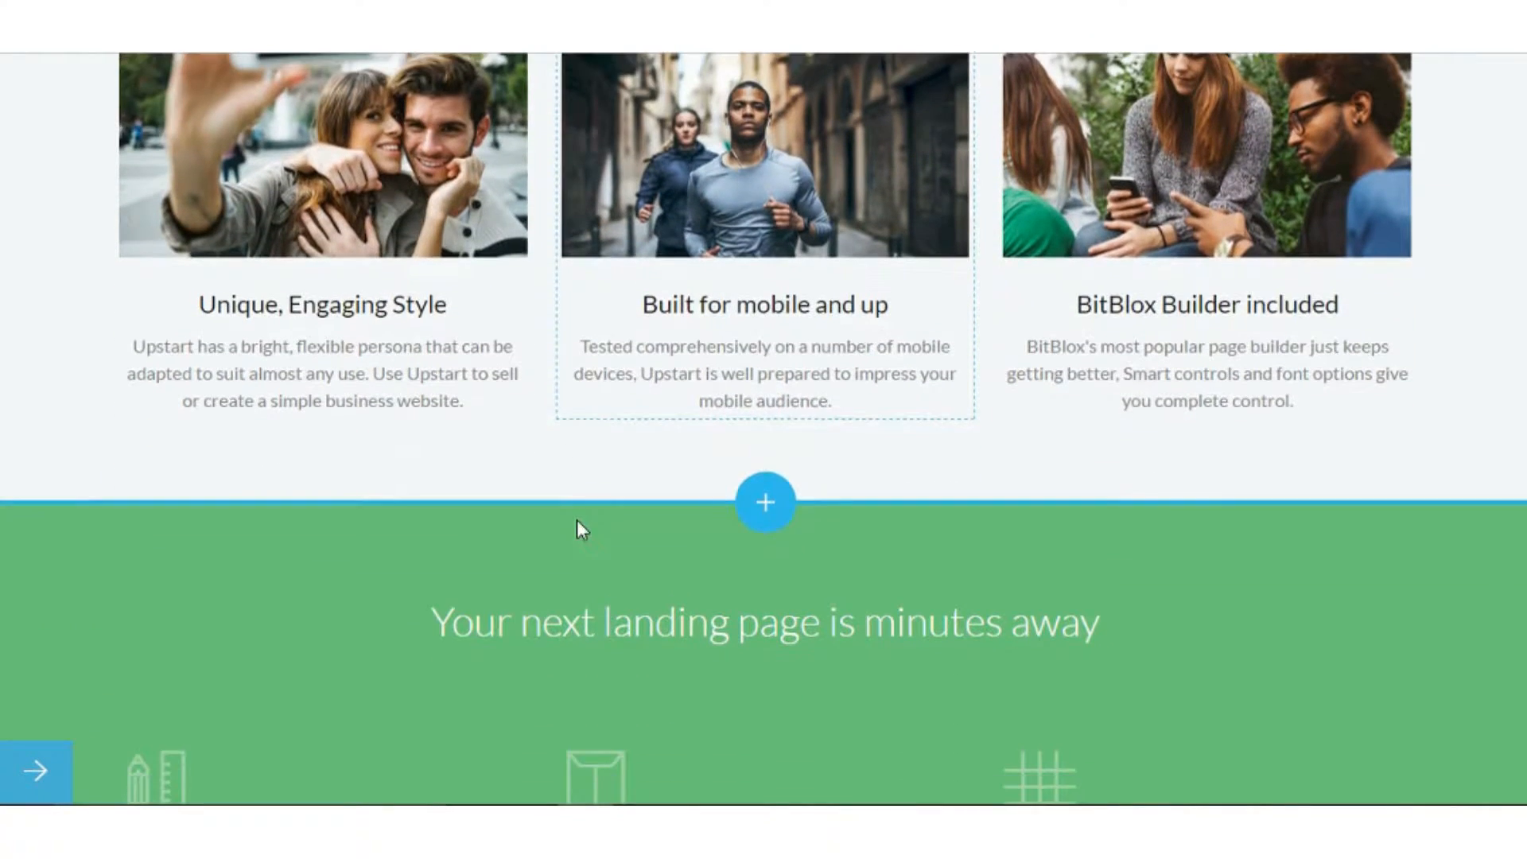
scroll(576, 522, down, 3)
scroll(576, 521, down, 8)
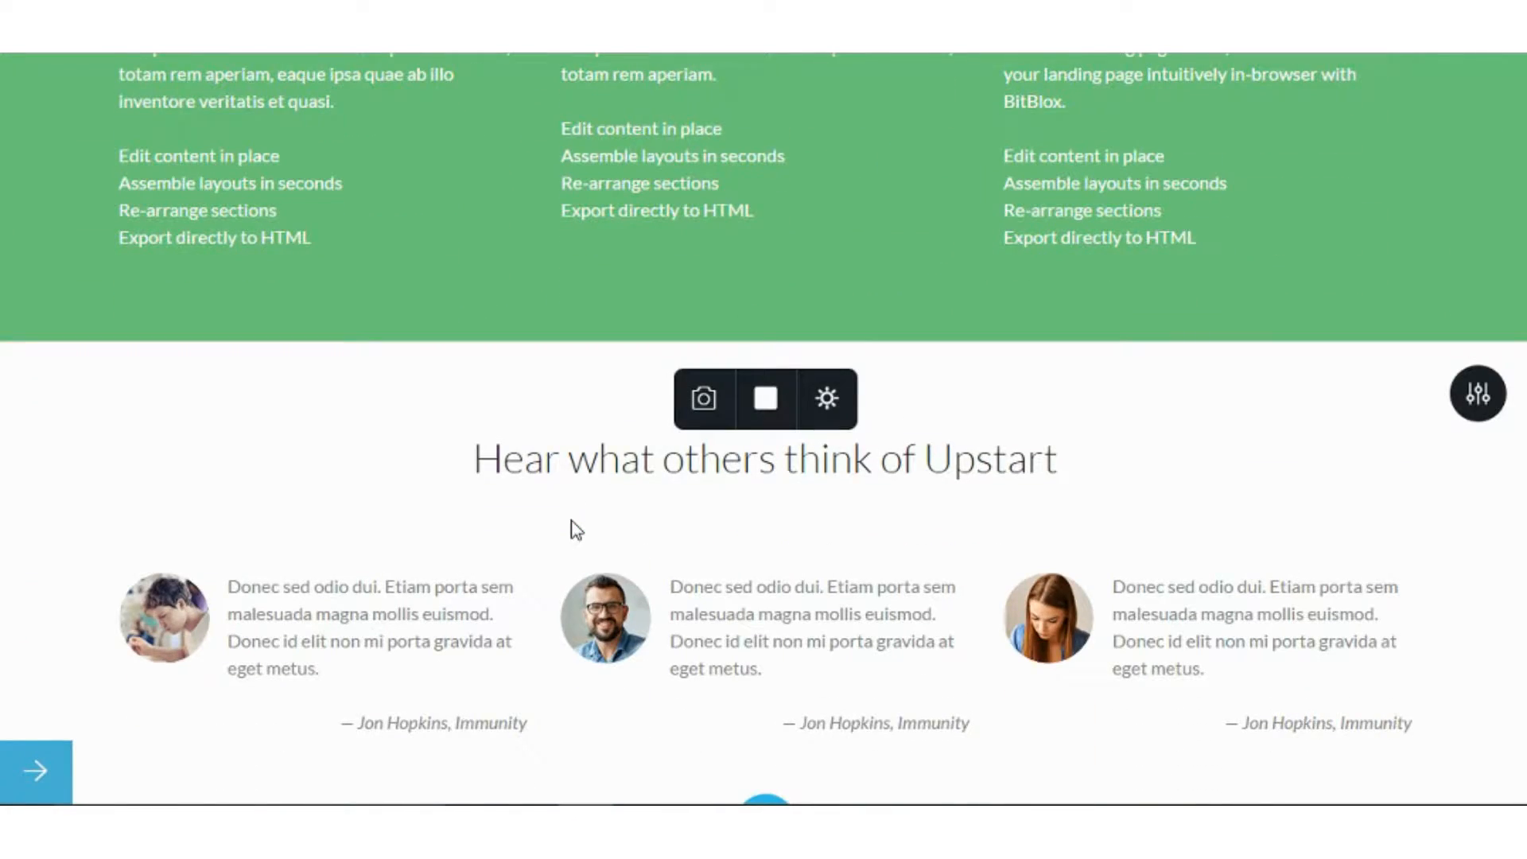
scroll(576, 528, down, 4)
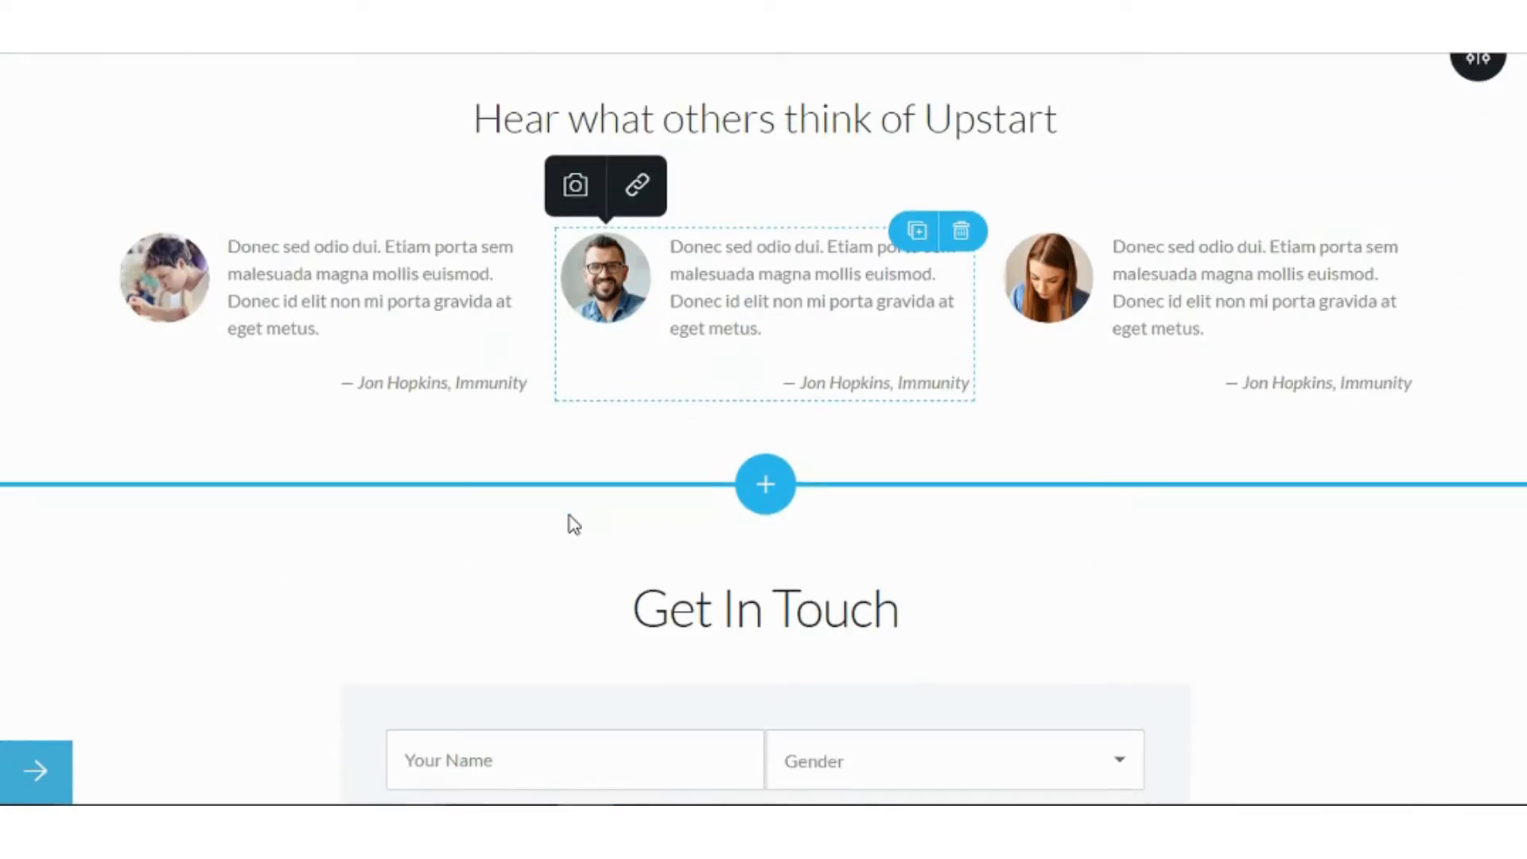
scroll(573, 522, down, 4)
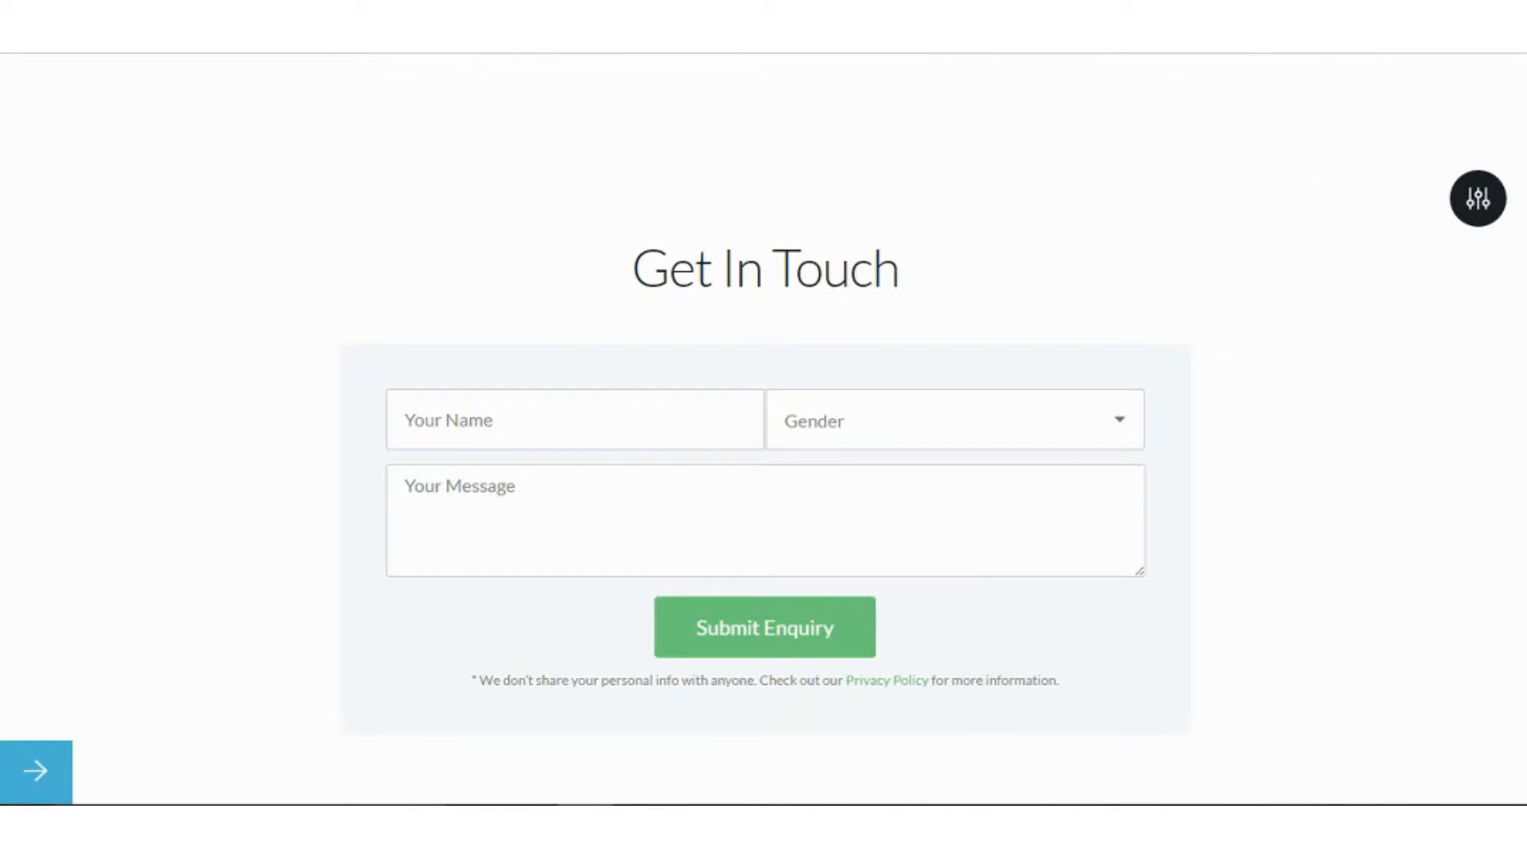
drag(1525, 684, 1525, 103)
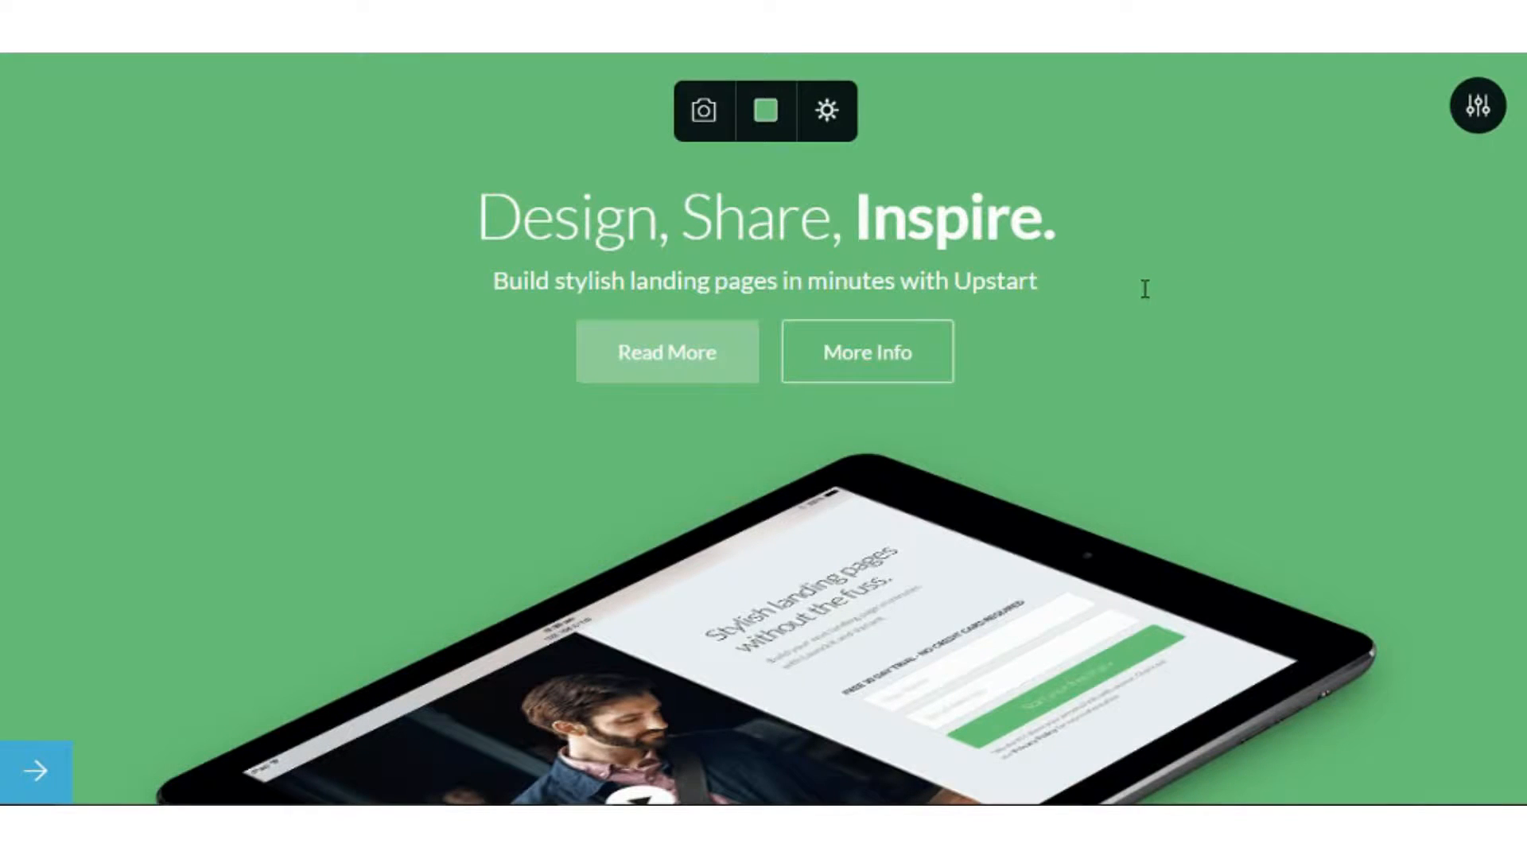
Replace the hero heading text with 'My New Restaurant'.
double_click(992, 229)
drag(1056, 221, 539, 199)
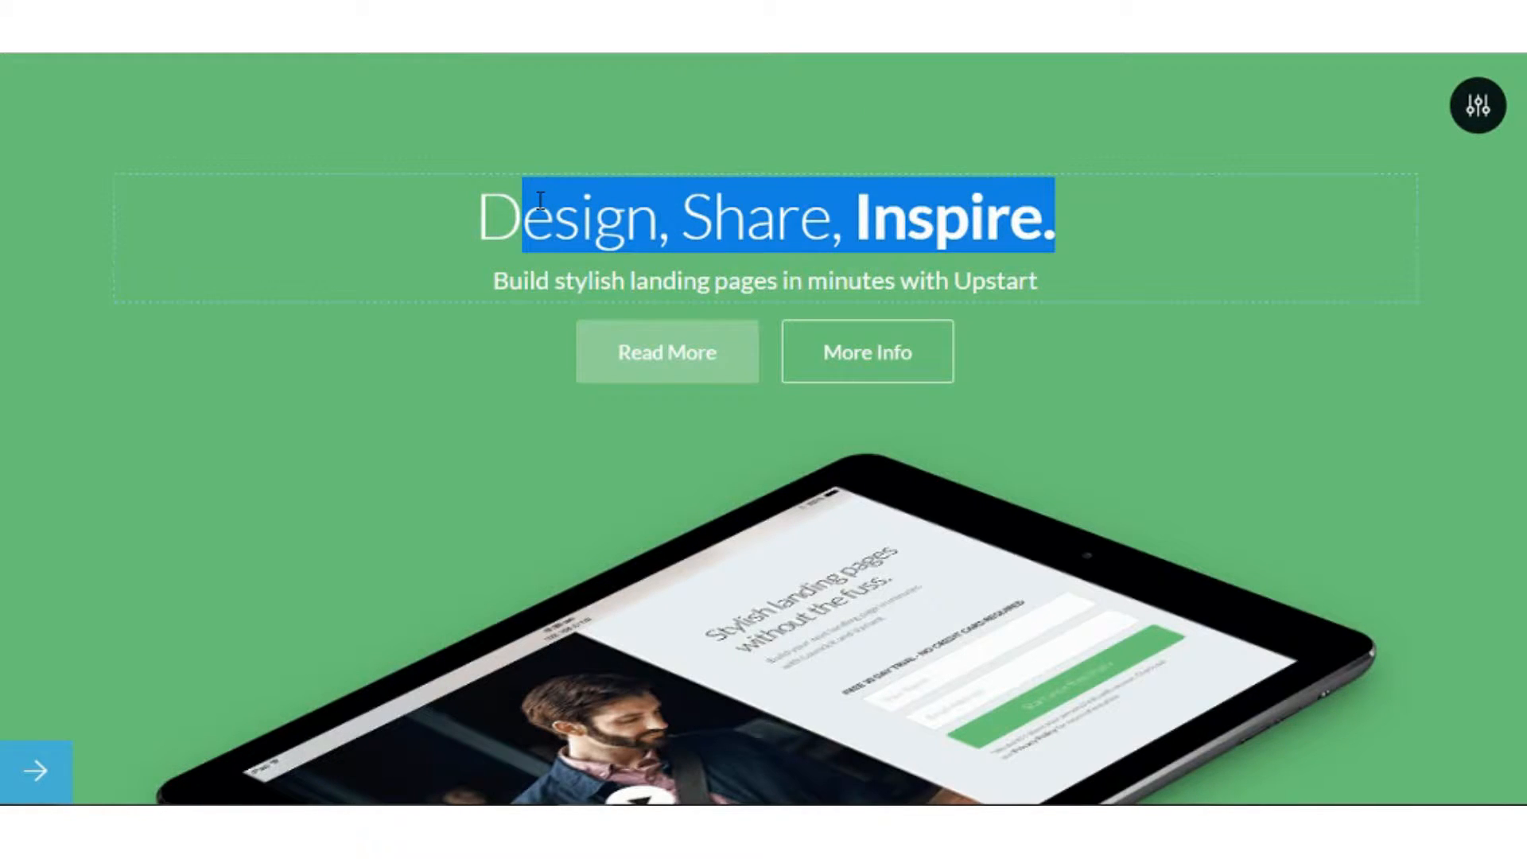
key(BackSpace)
key(BackSpace)
text(T)
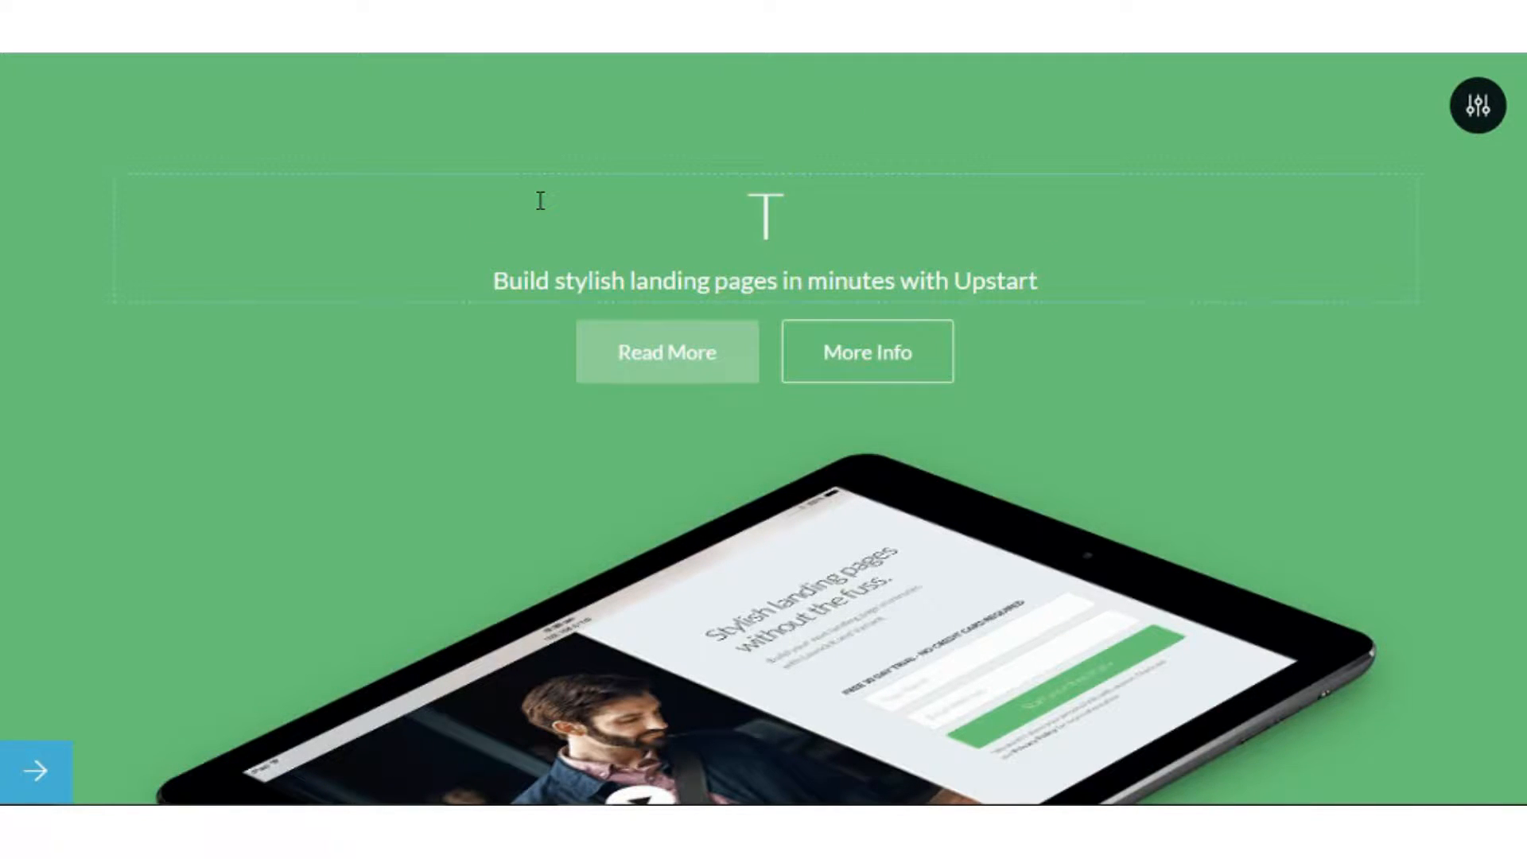
key(BackSpace)
text(My New)
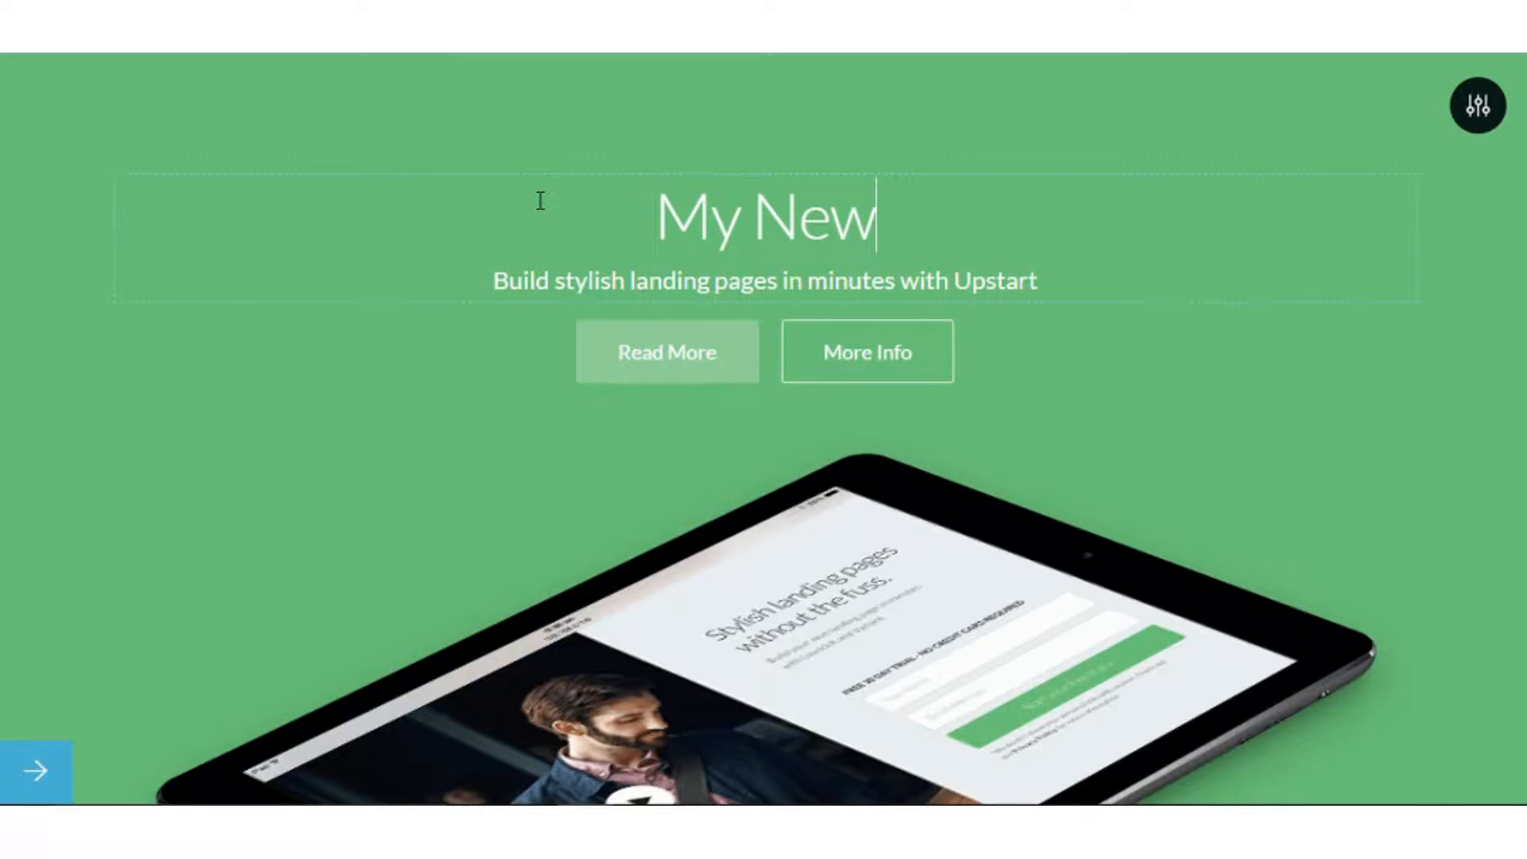
text( Restaur)
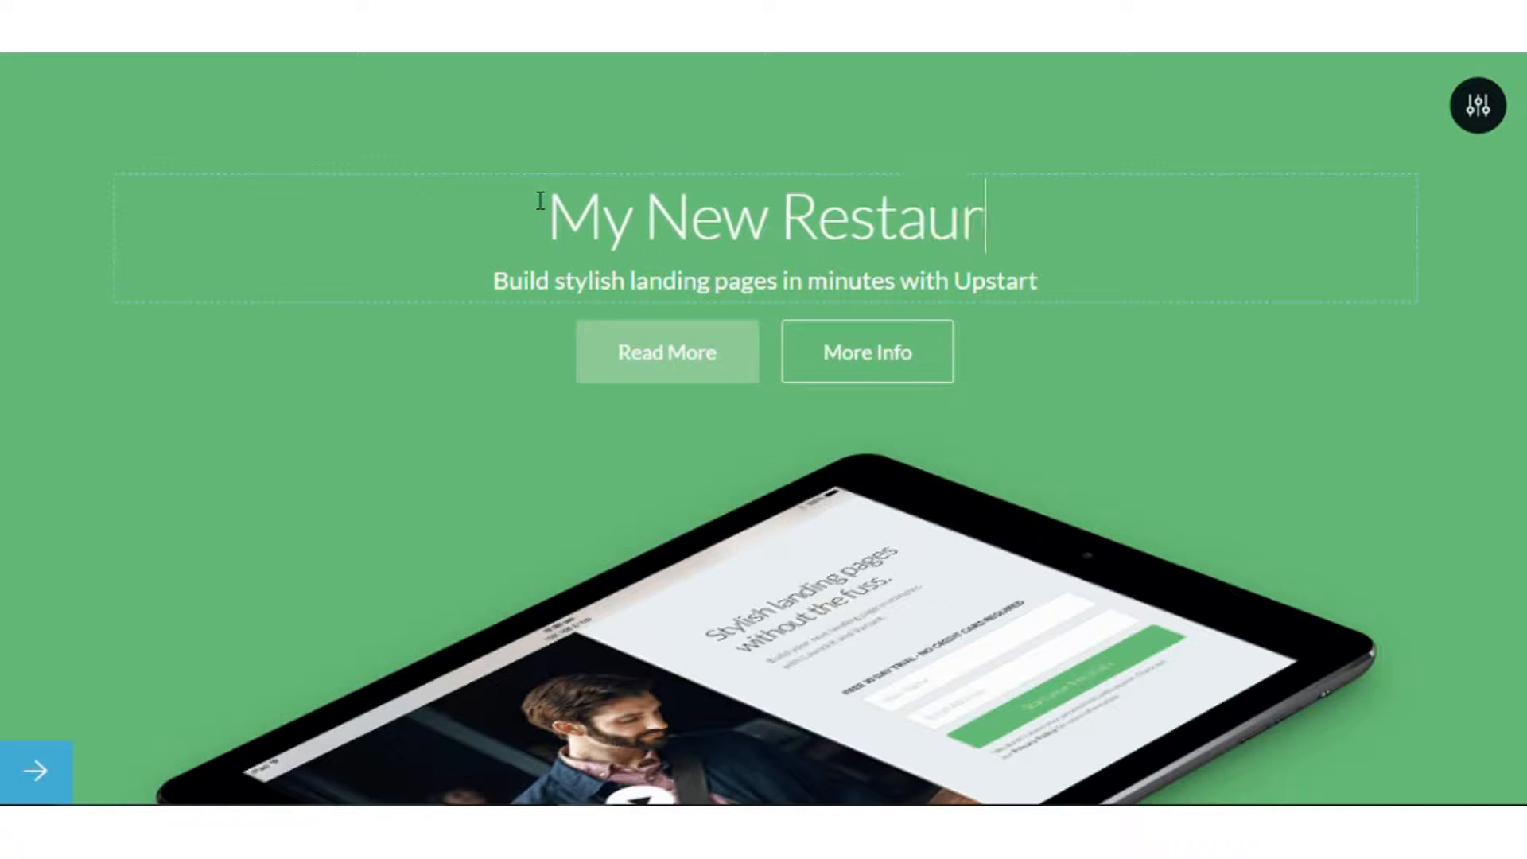
text(ant)
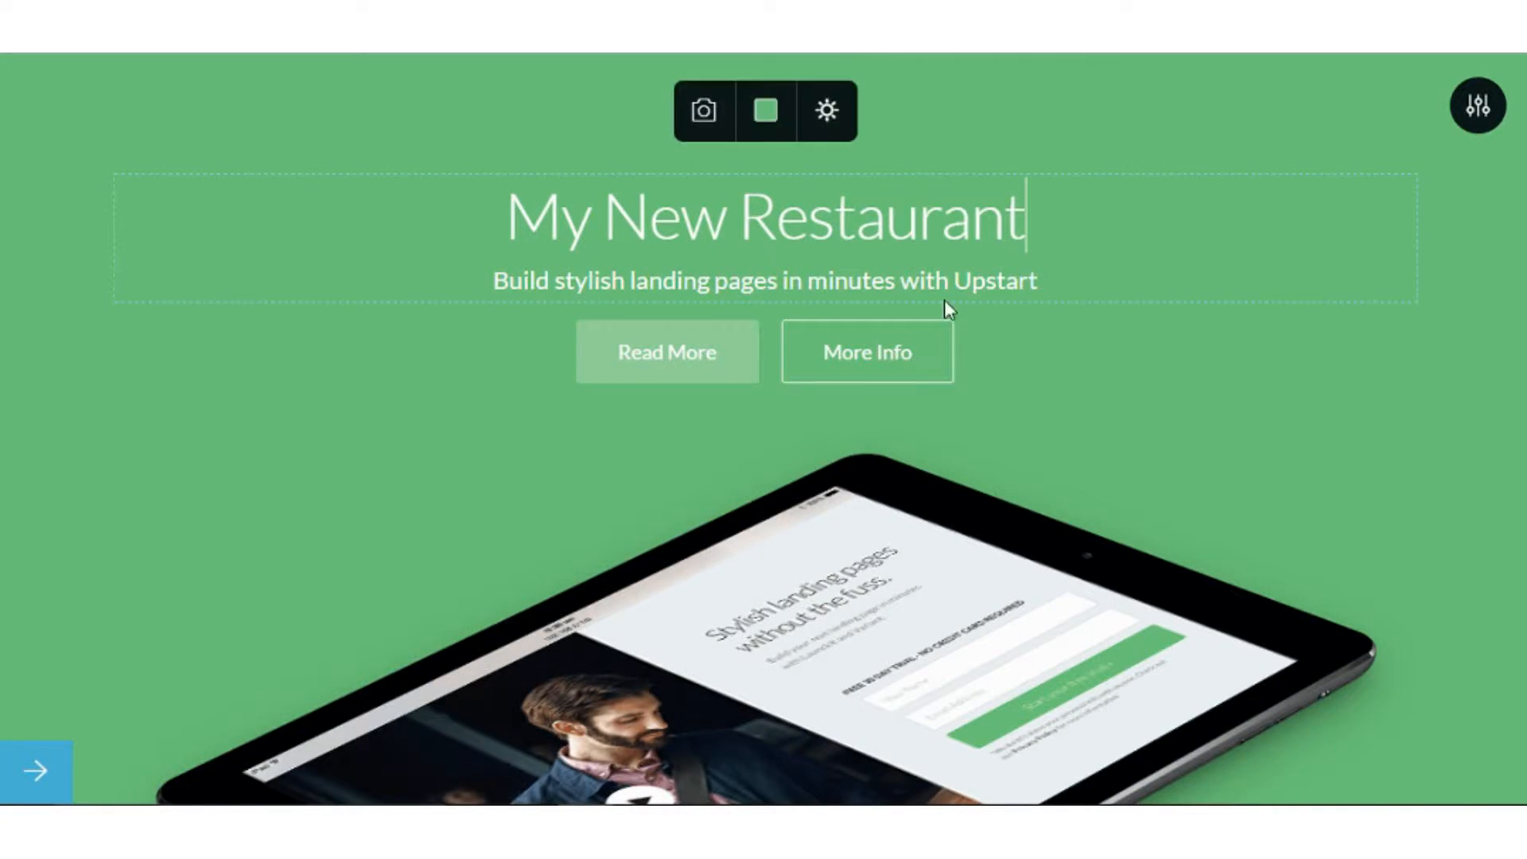
Delete the More Info button so Read More stands alone.
click(823, 355)
click(987, 280)
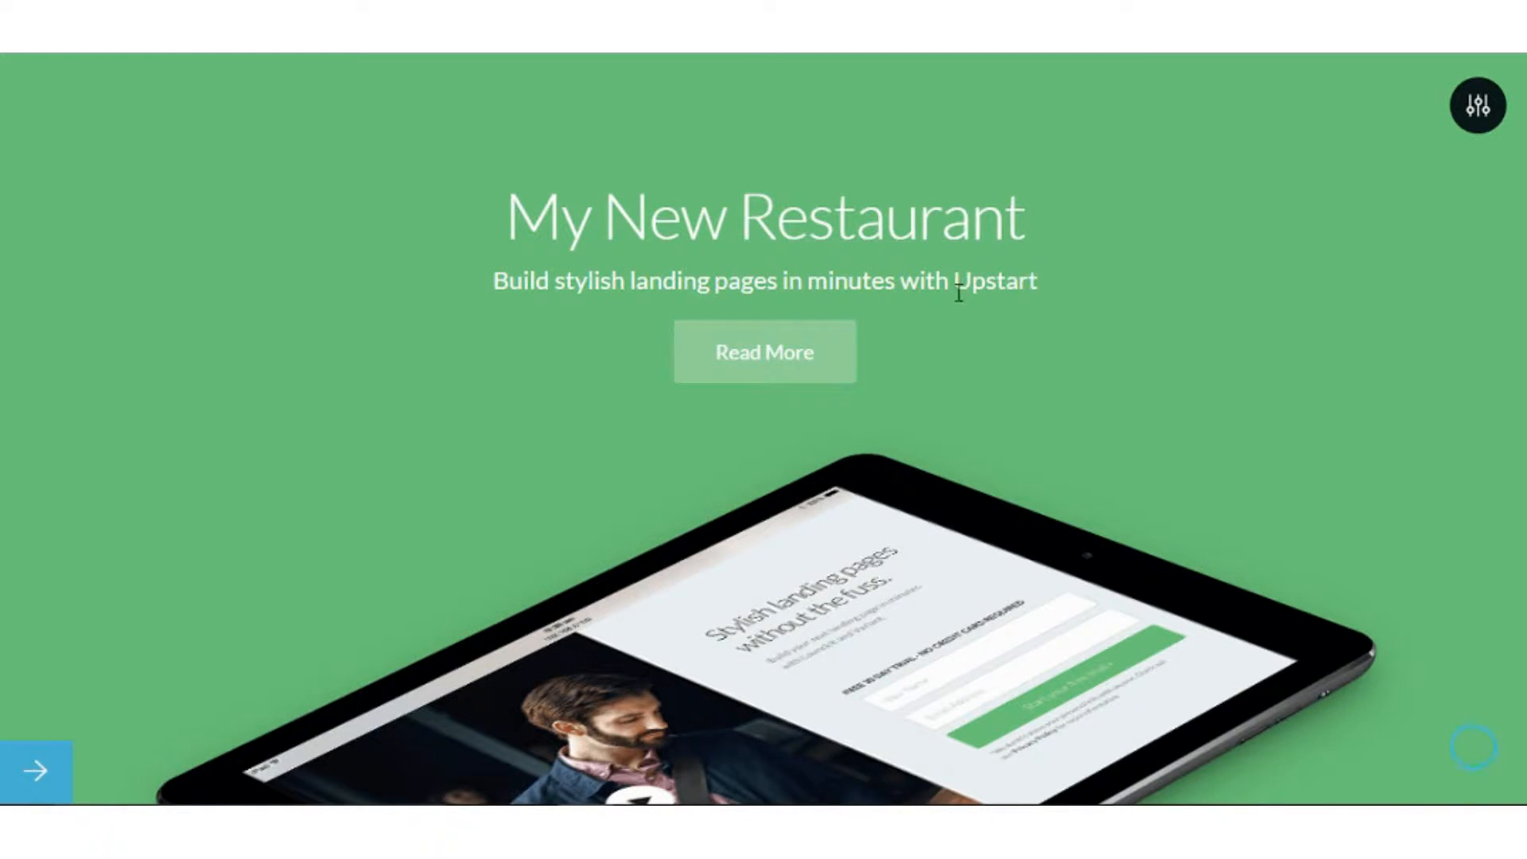
drag(799, 342, 592, 397)
drag(715, 280, 728, 280)
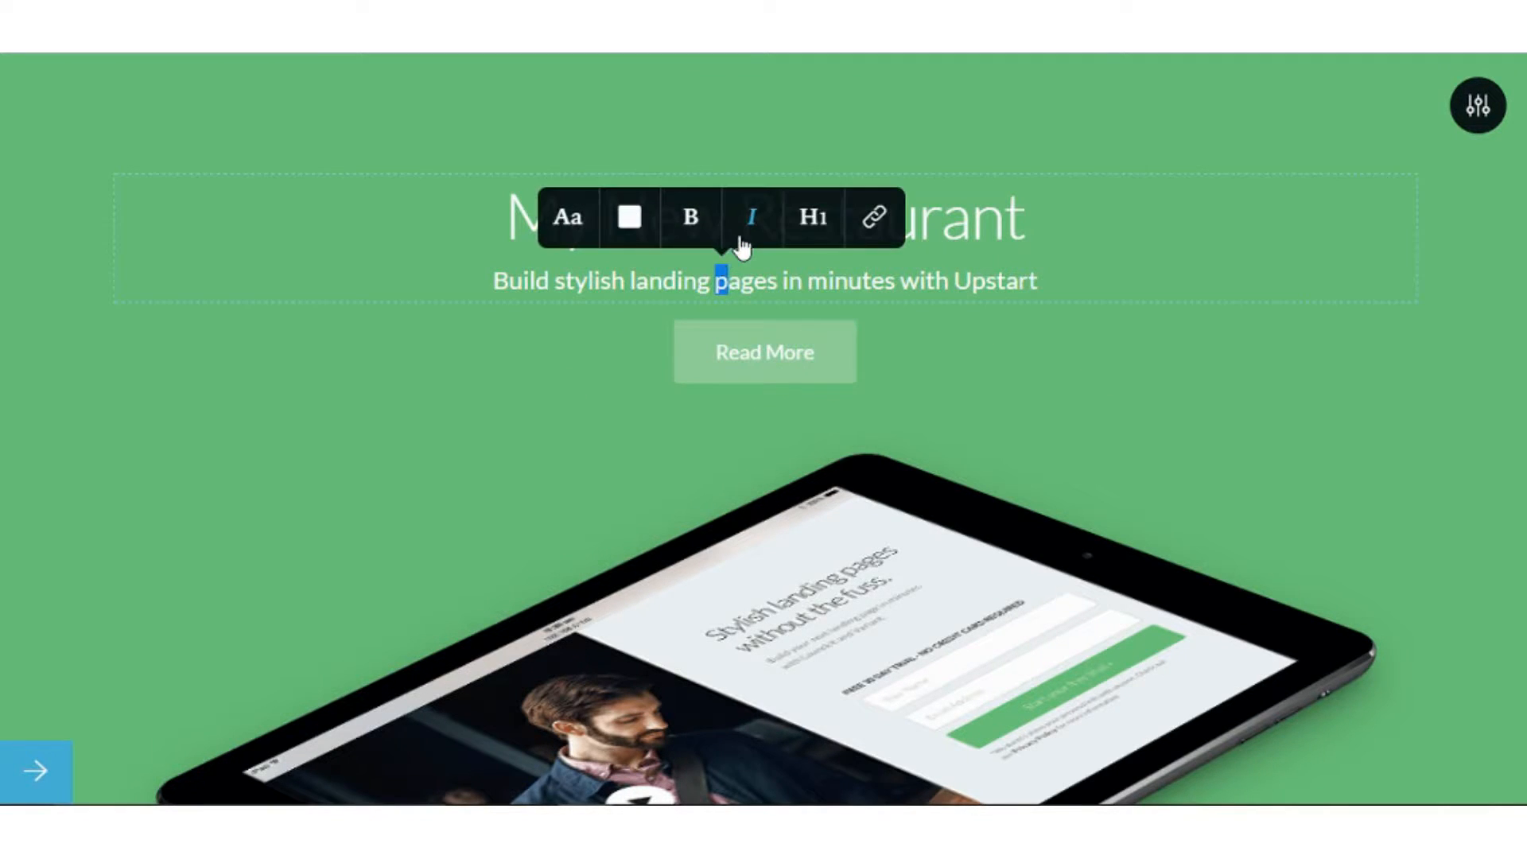
click(1028, 275)
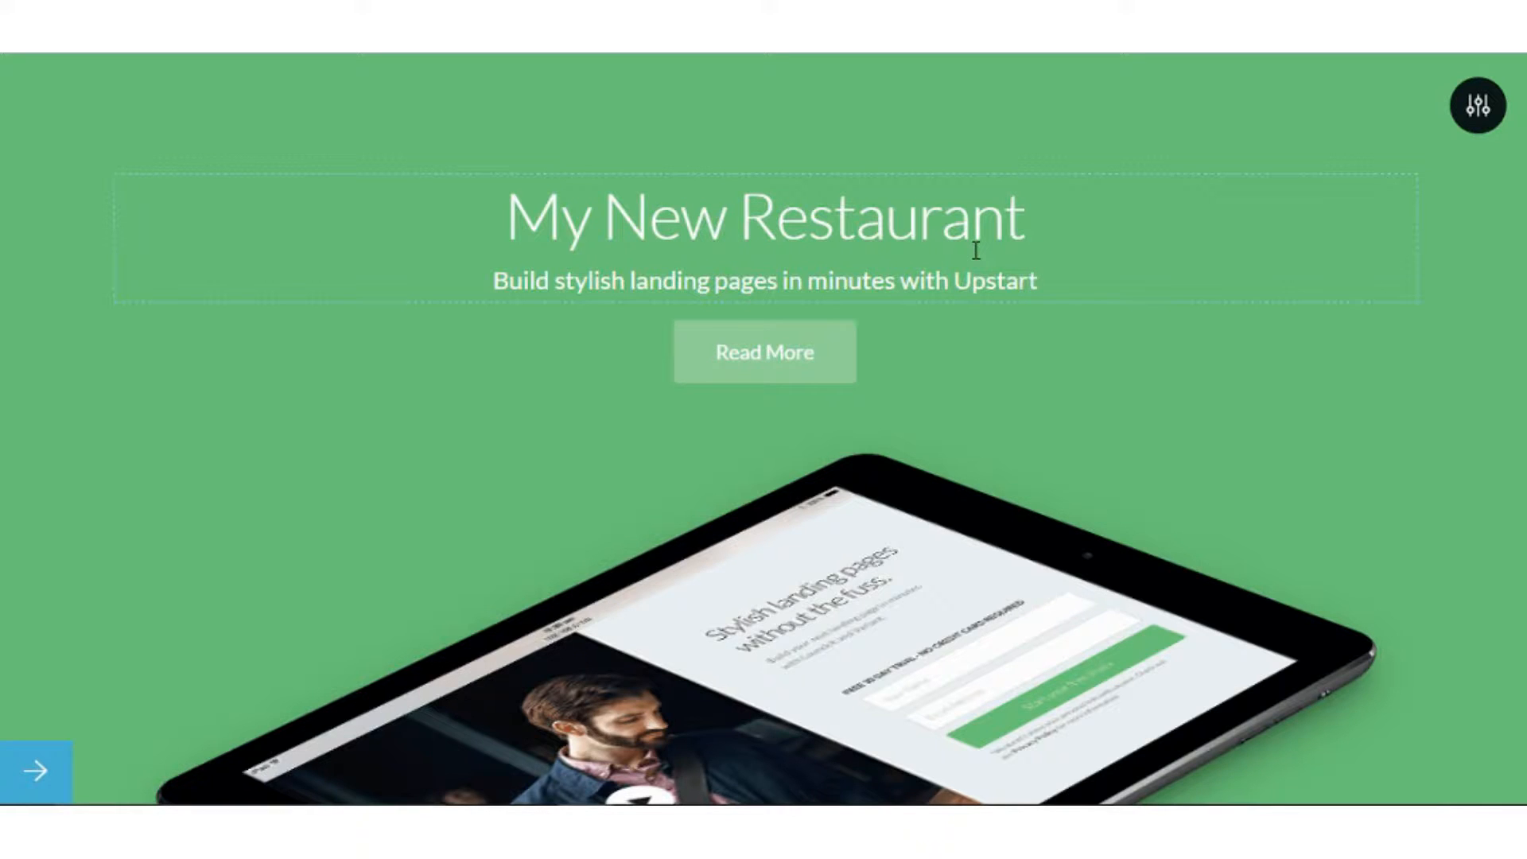
scroll(978, 290, down, 2)
scroll(978, 298, down, 1)
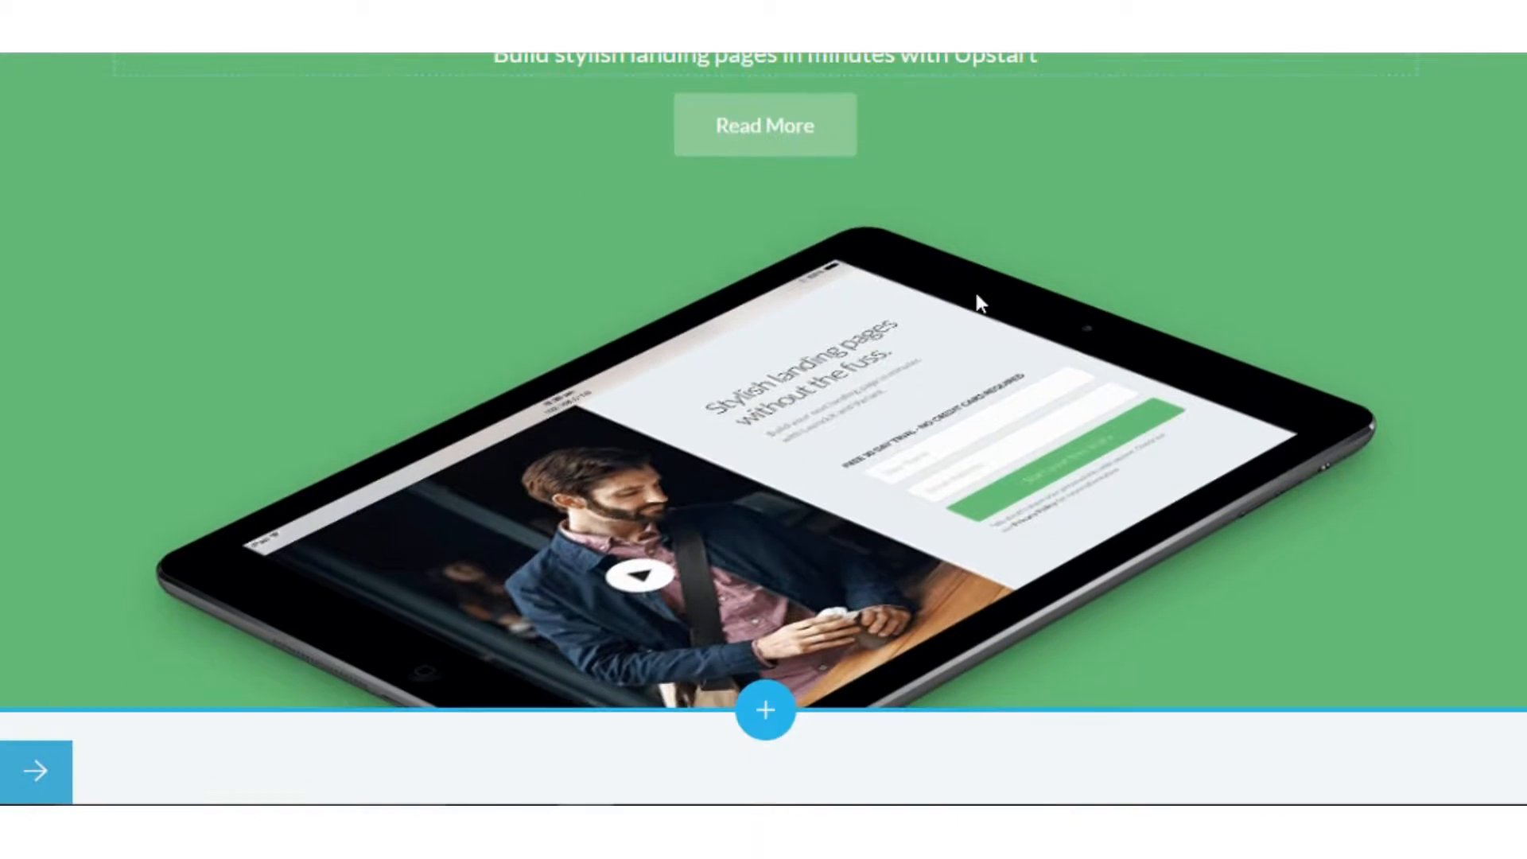
mouse_move(974, 291)
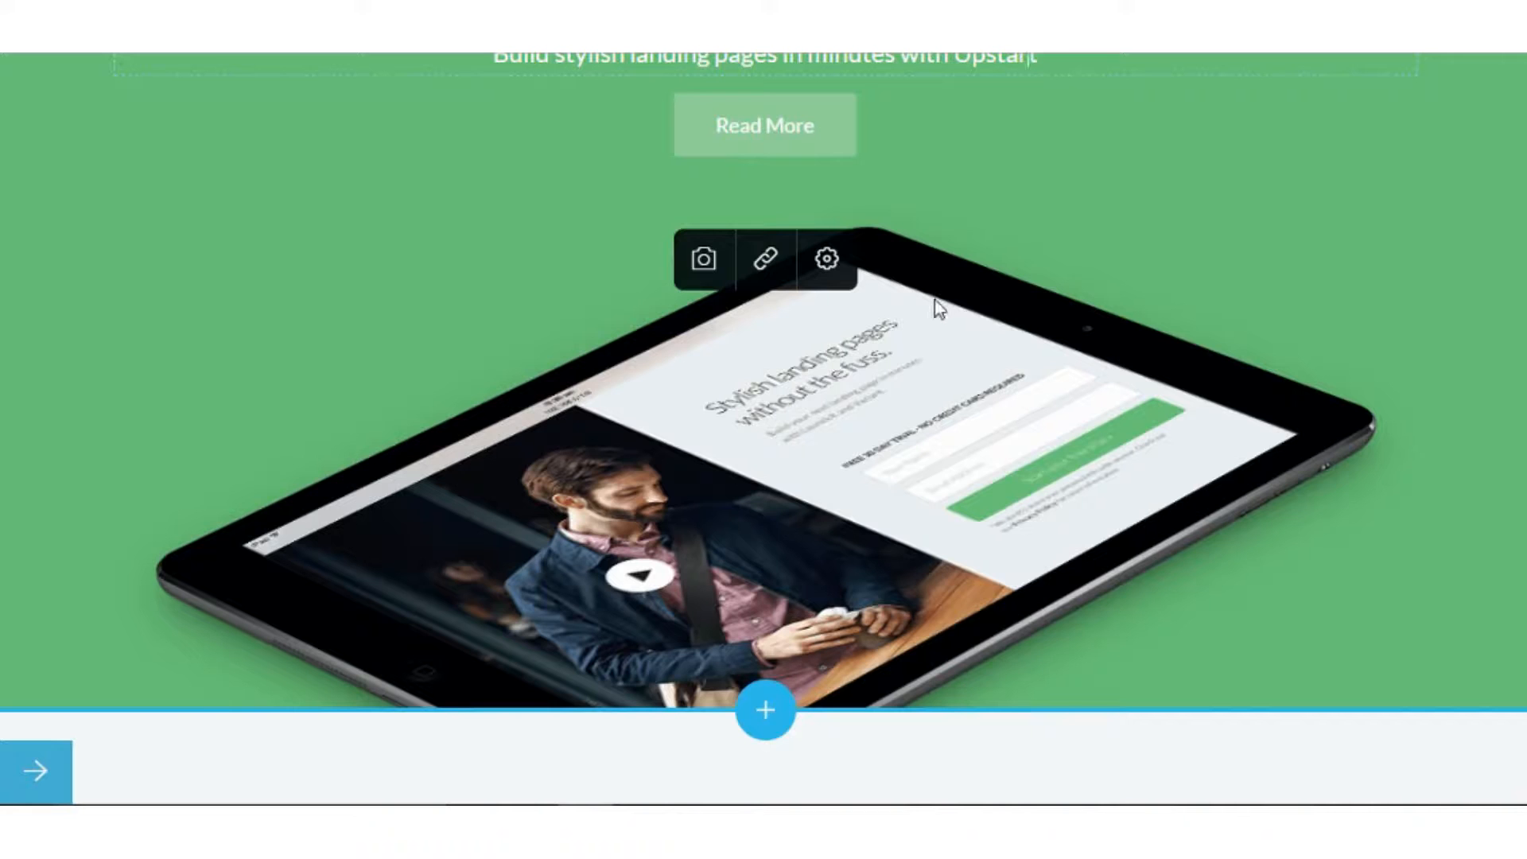
scroll(935, 301, up, 2)
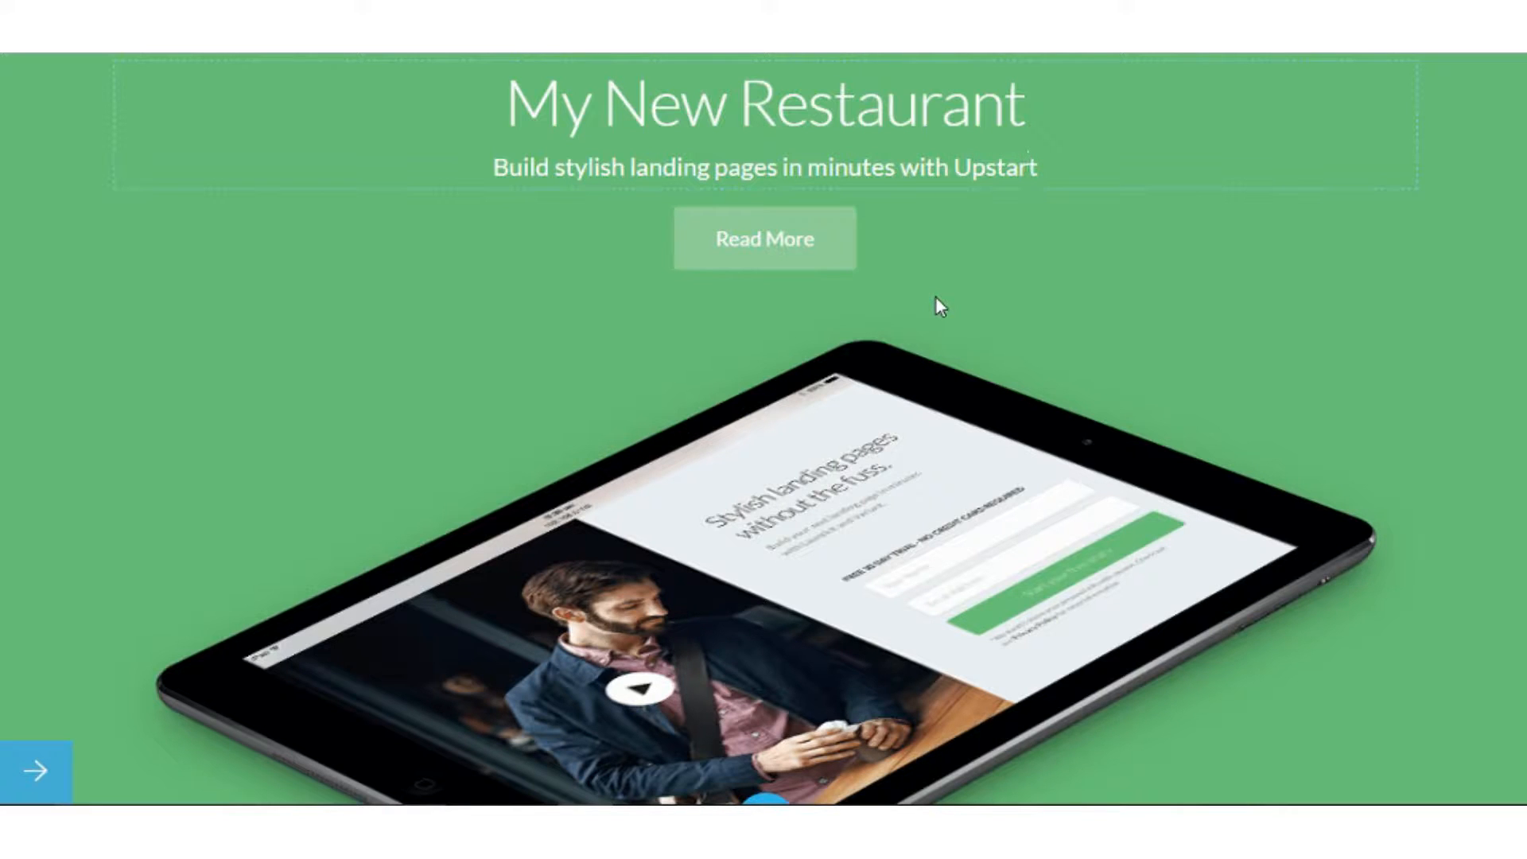
scroll(935, 298, up, 2)
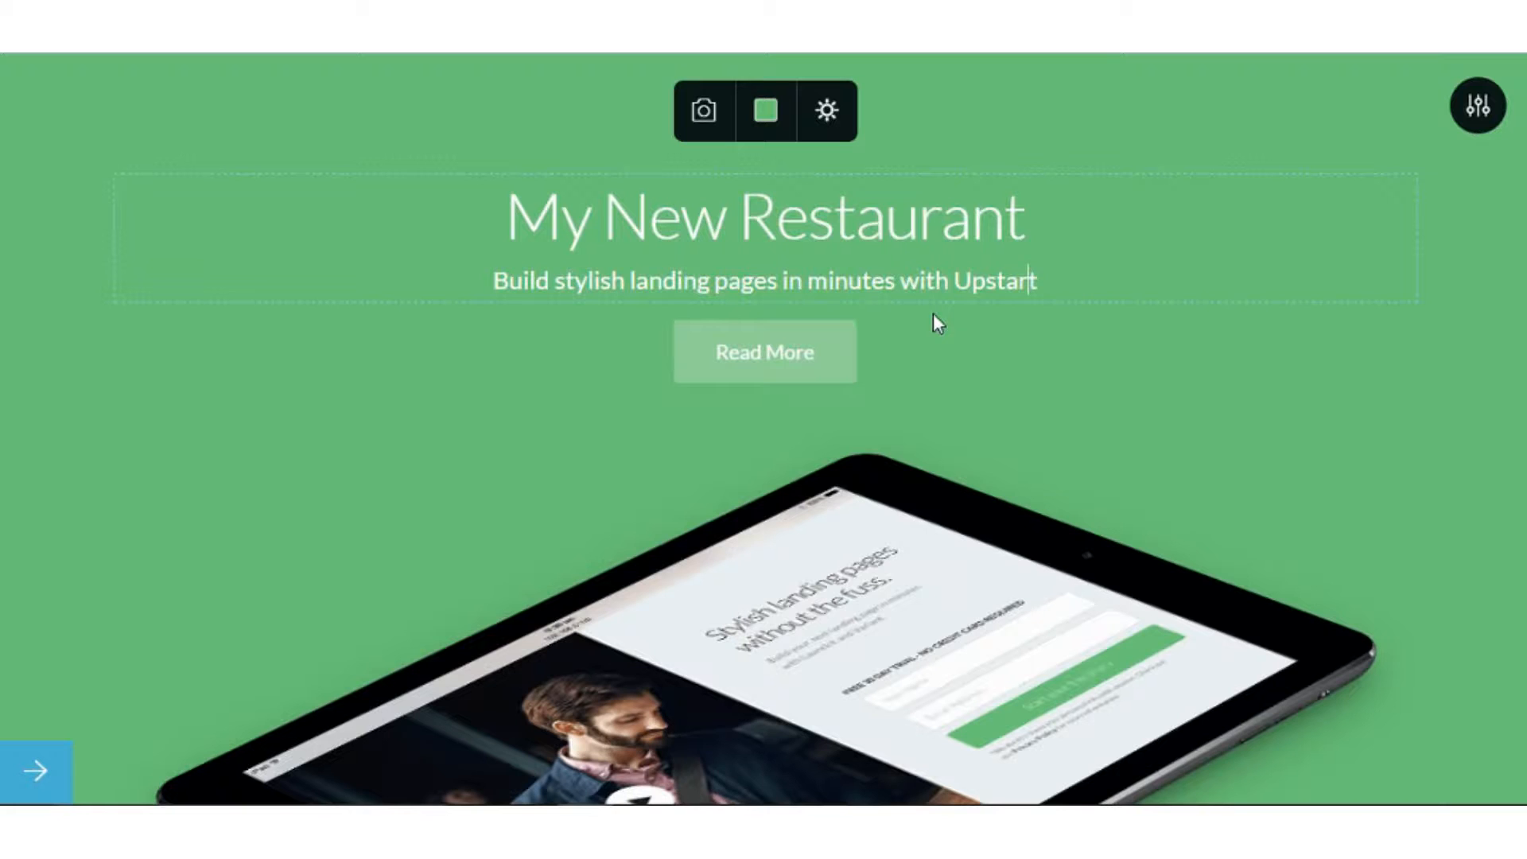
scroll(931, 333, down, 3)
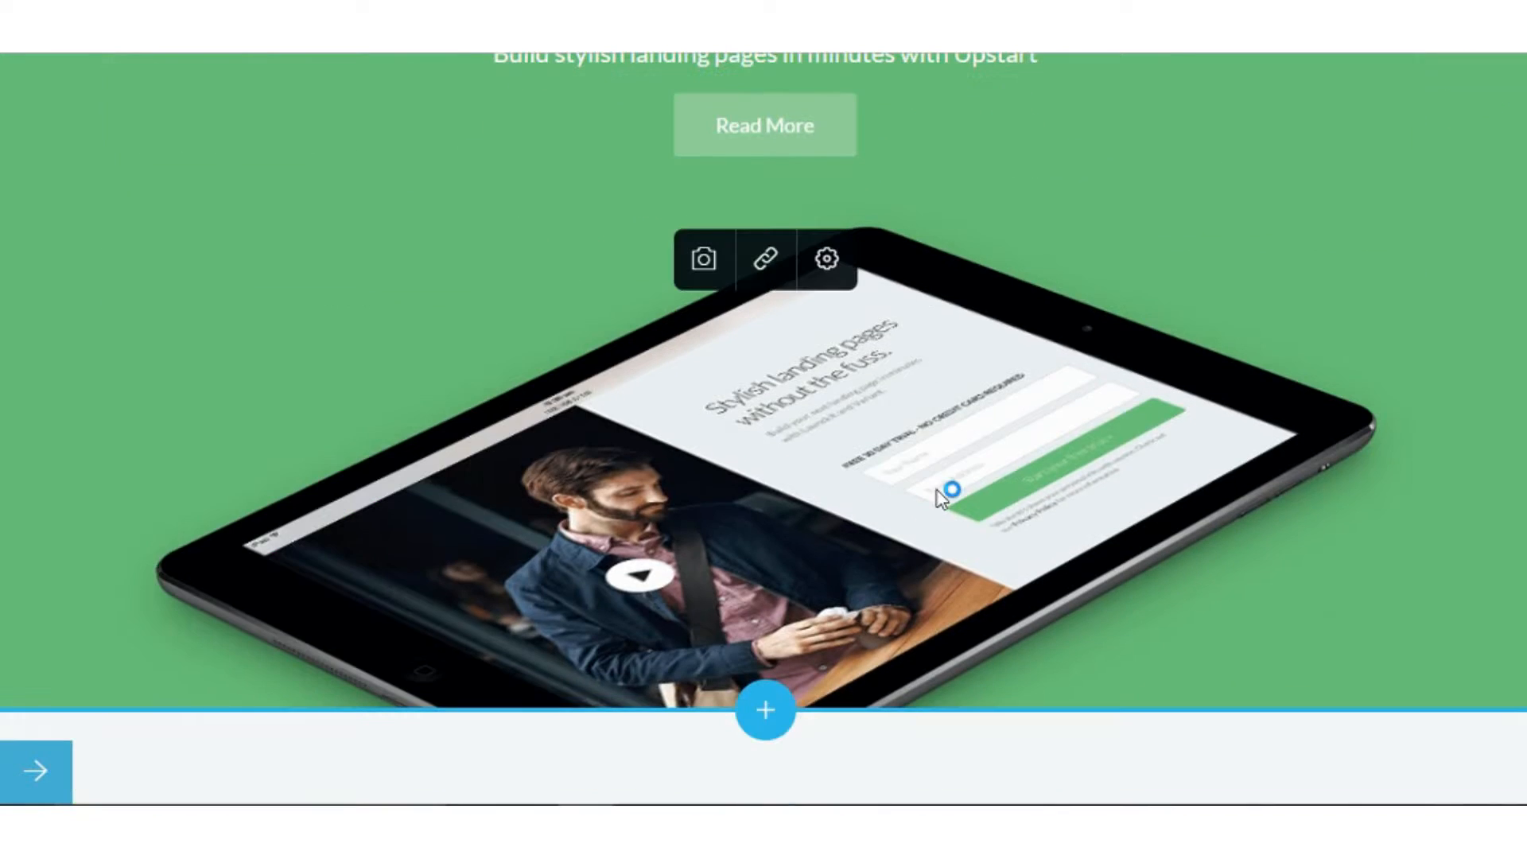
Replace the tablet picture with Fork-and-Knife-and-Spoon-2 from the Images folder.
click(741, 267)
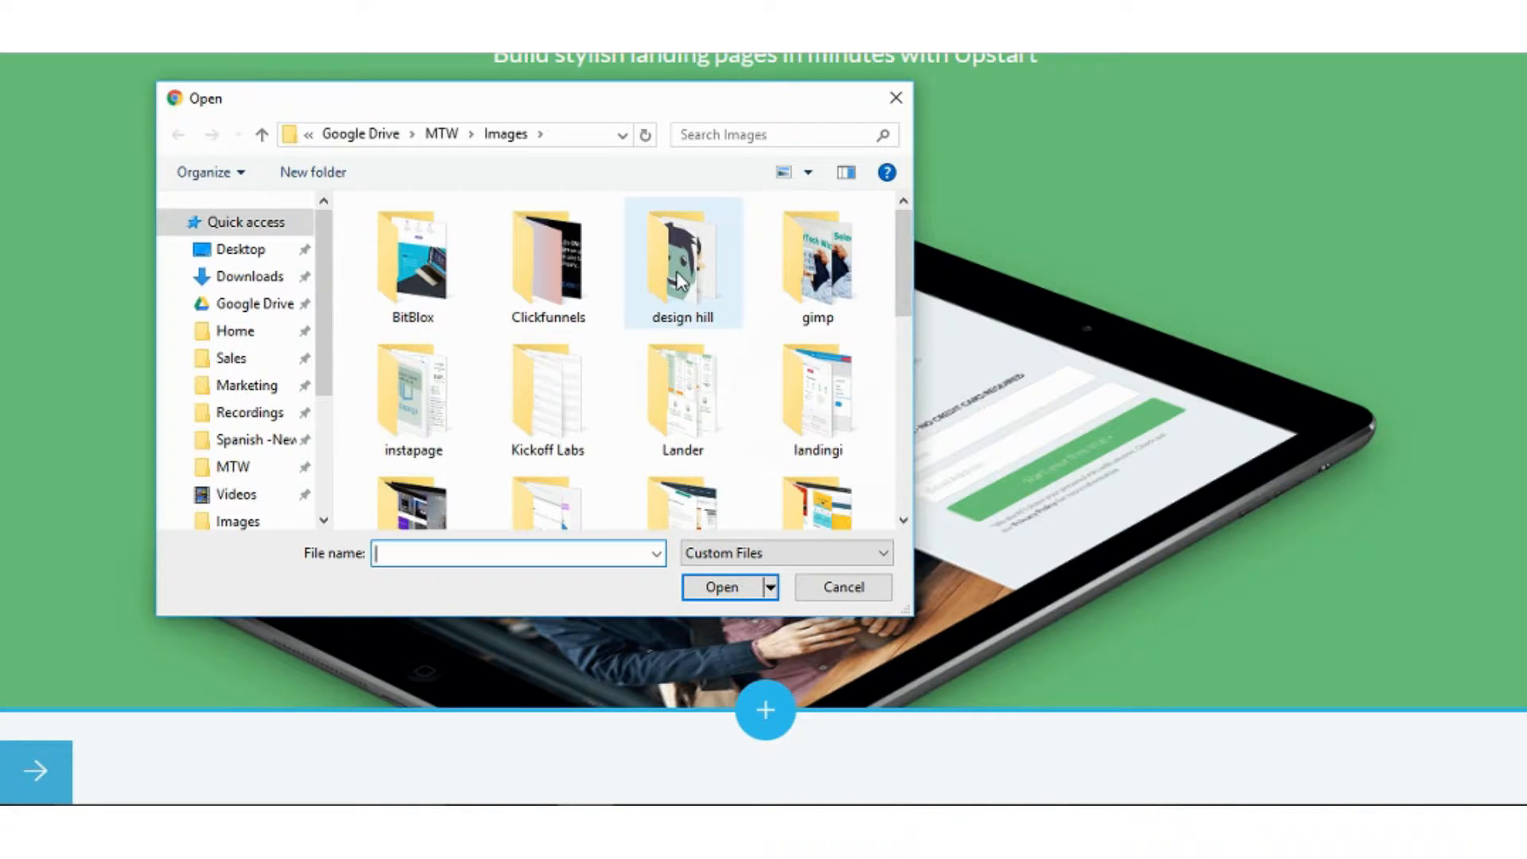
scroll(680, 287, down, 5)
scroll(682, 282, up, 1)
click(688, 306)
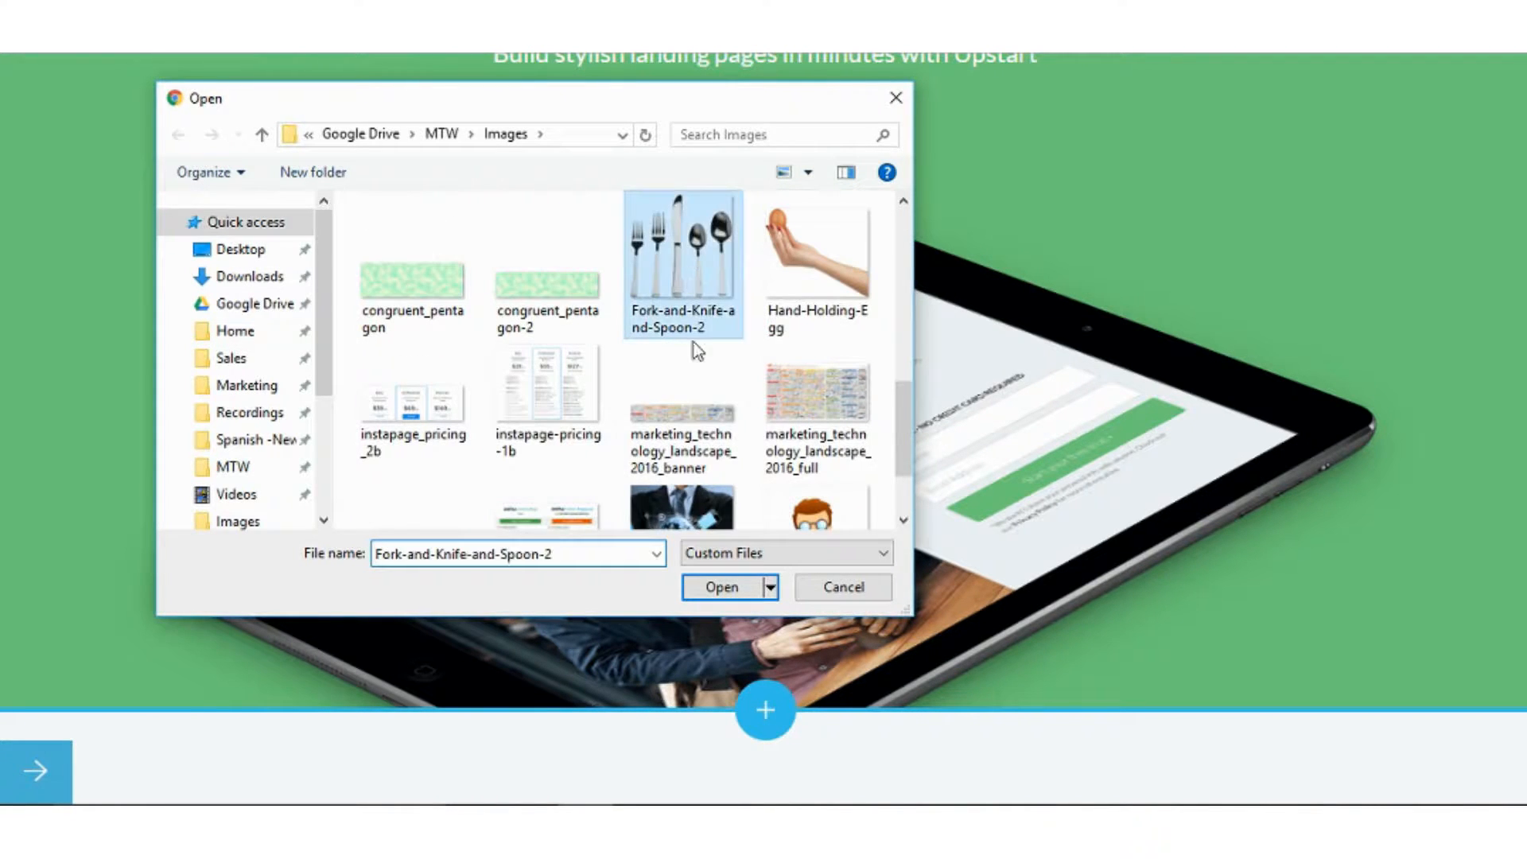
click(726, 586)
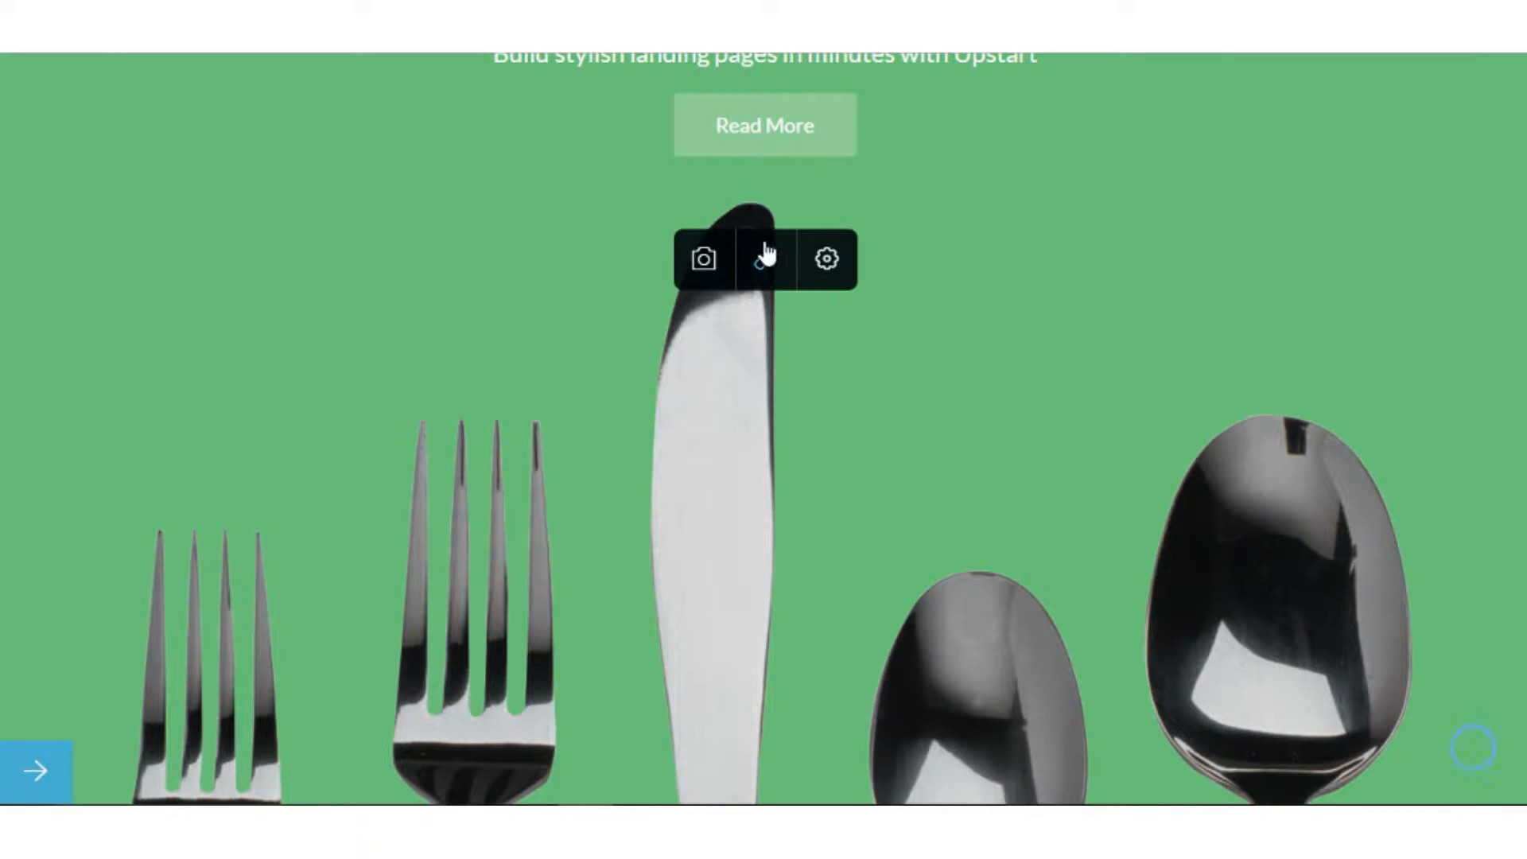
click(830, 262)
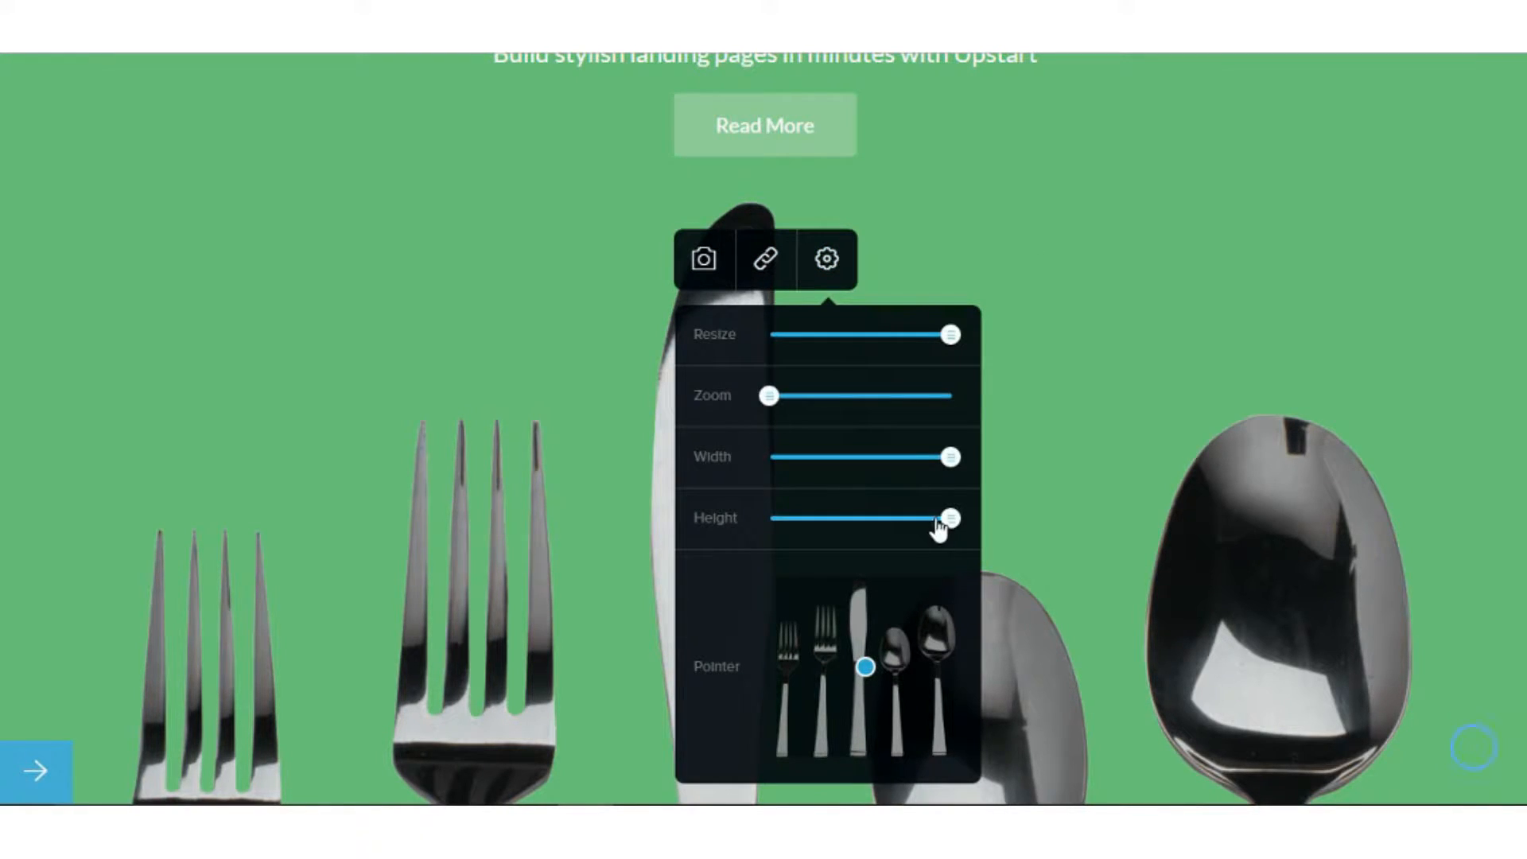
Tune the image's width, height, zoom and resize sliders until all five cutlery pieces show whole.
drag(950, 520, 946, 520)
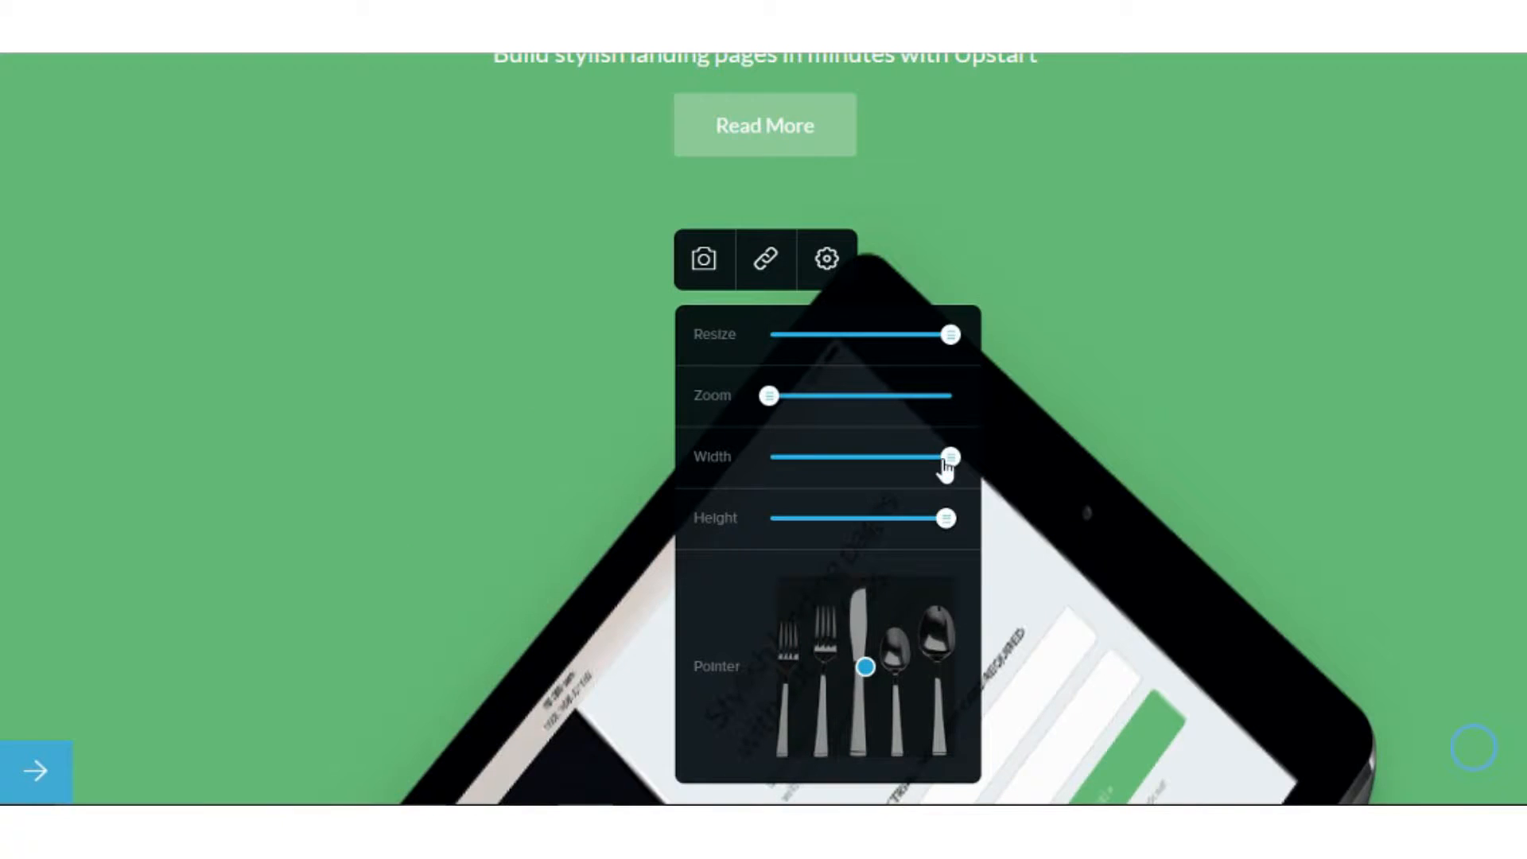
mouse_move(944, 461)
mouse_down()
mouse_move(910, 466)
mouse_move(952, 465)
mouse_up()
drag(947, 521, 890, 525)
drag(950, 461, 896, 469)
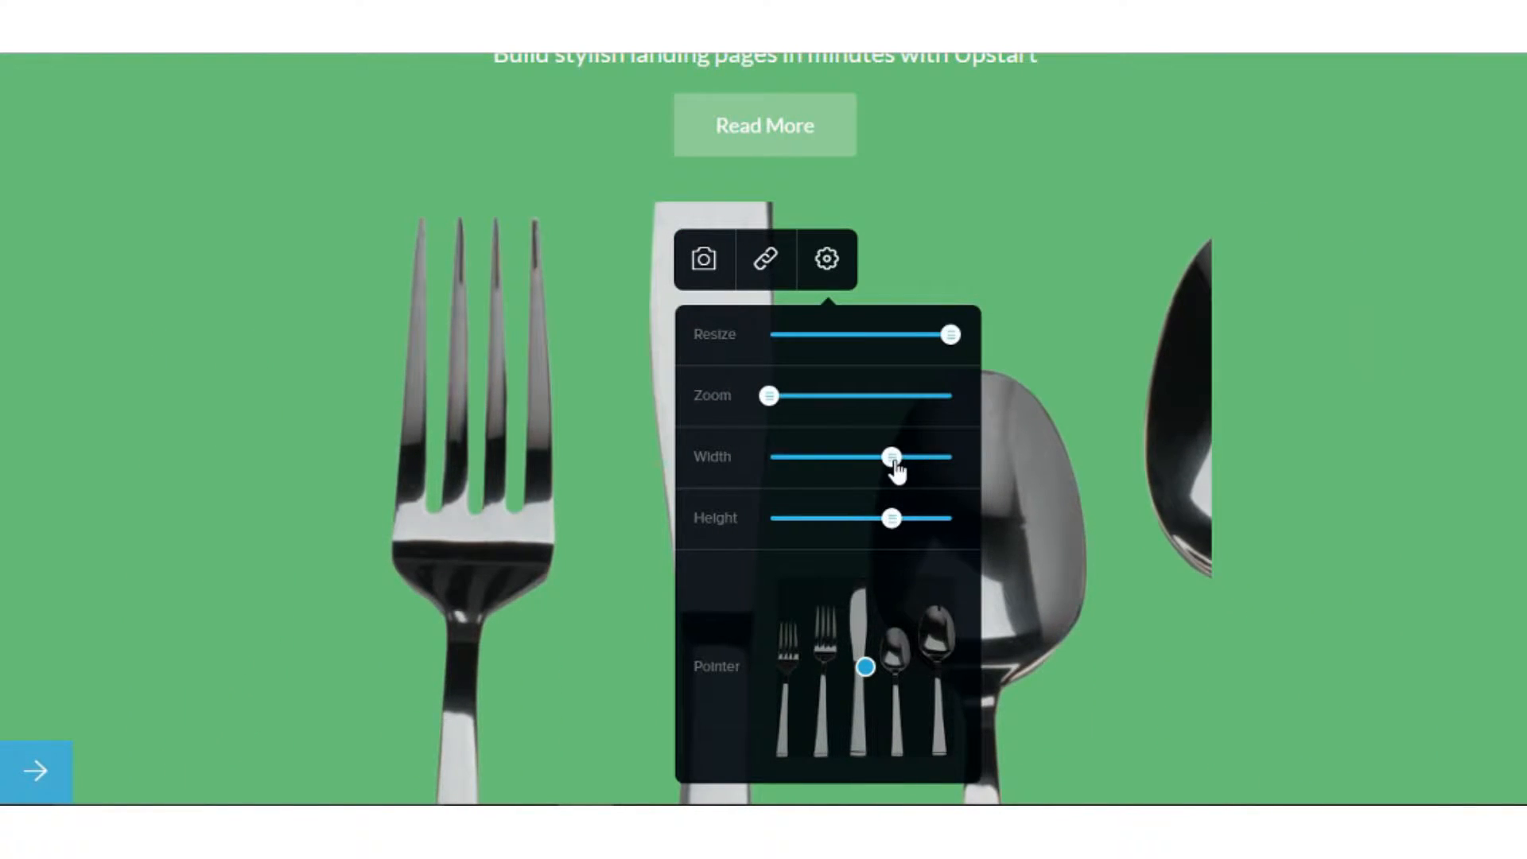
drag(896, 524, 865, 519)
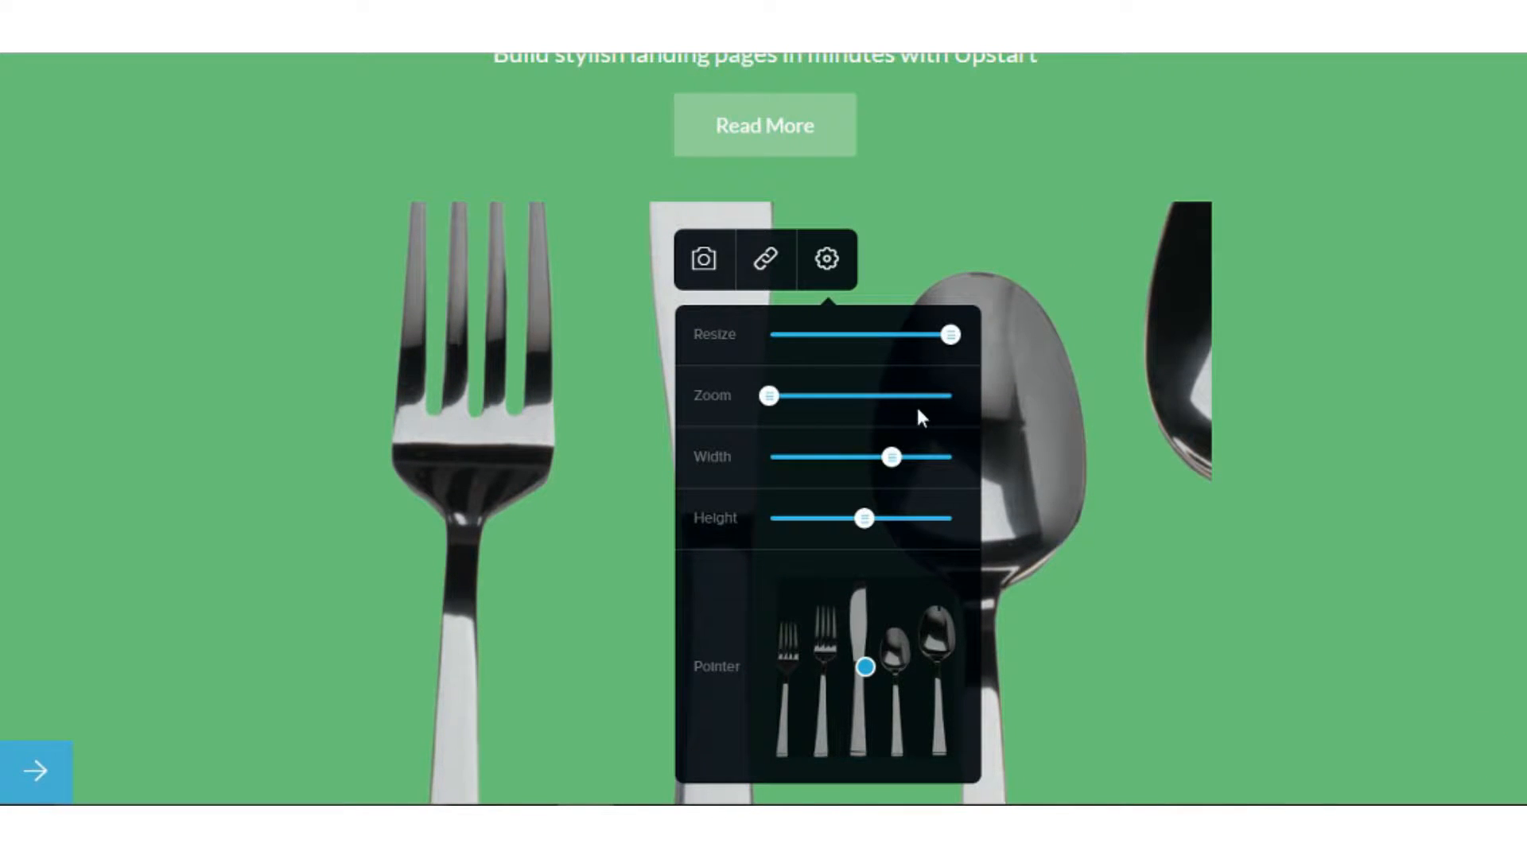
drag(890, 458, 954, 461)
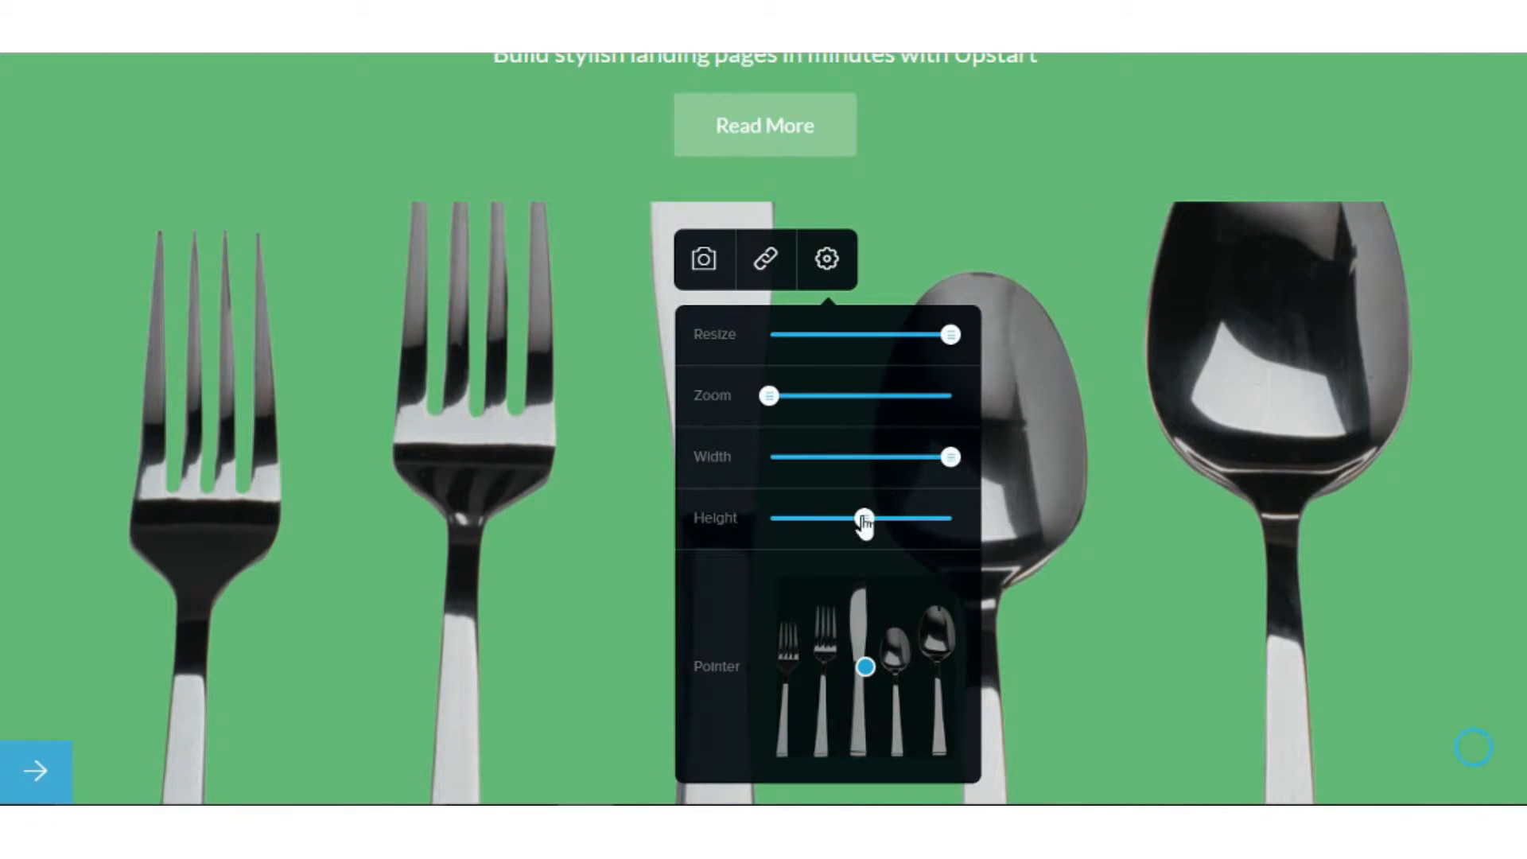
drag(863, 521, 893, 518)
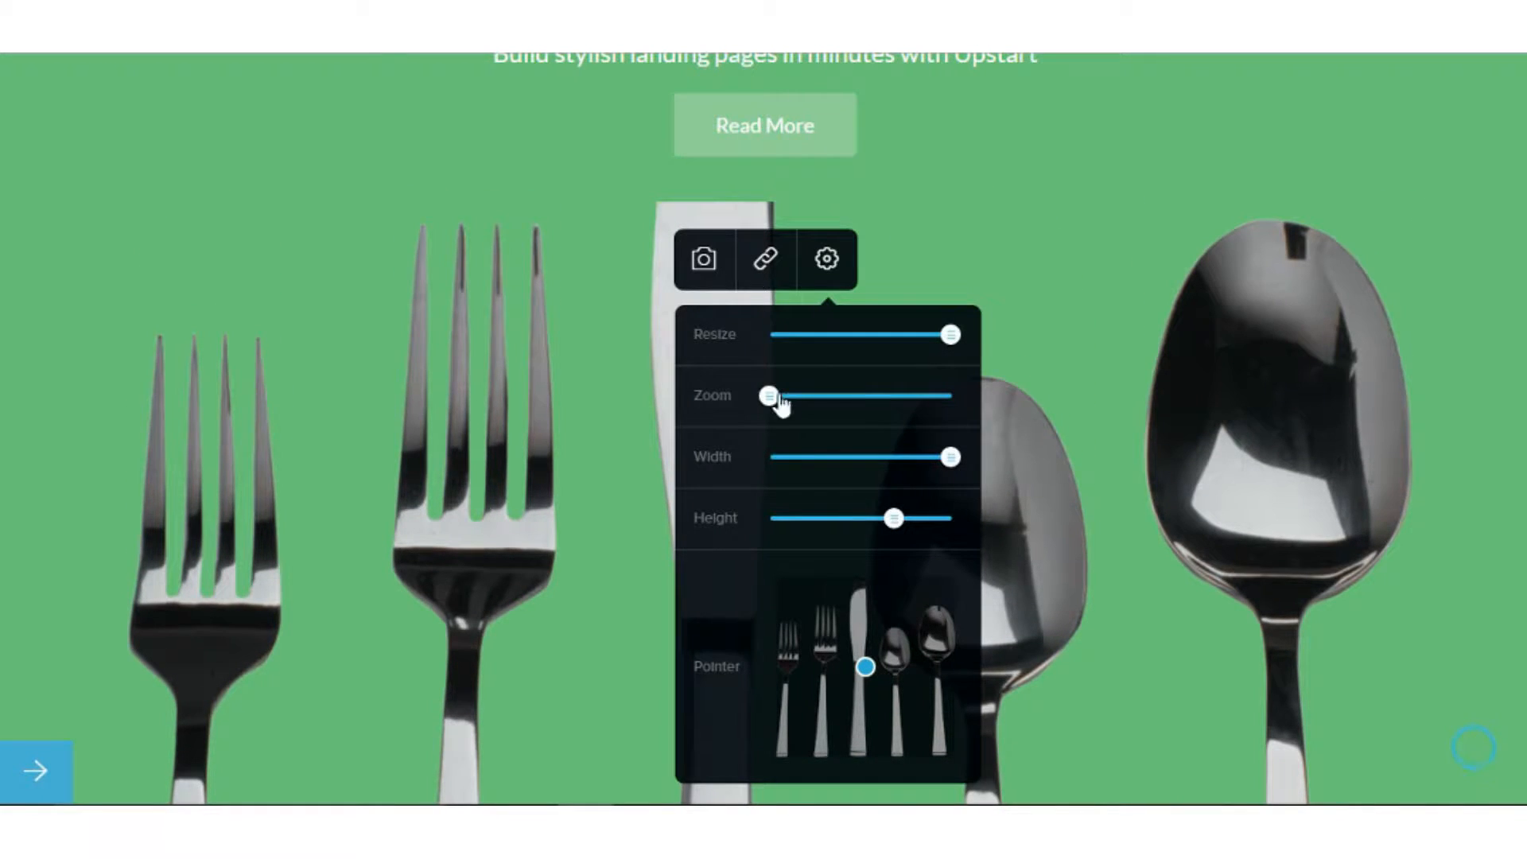
mouse_move(782, 404)
mouse_down()
mouse_move(804, 402)
mouse_move(771, 399)
mouse_up()
drag(951, 340, 877, 341)
drag(893, 518, 971, 521)
click(1112, 361)
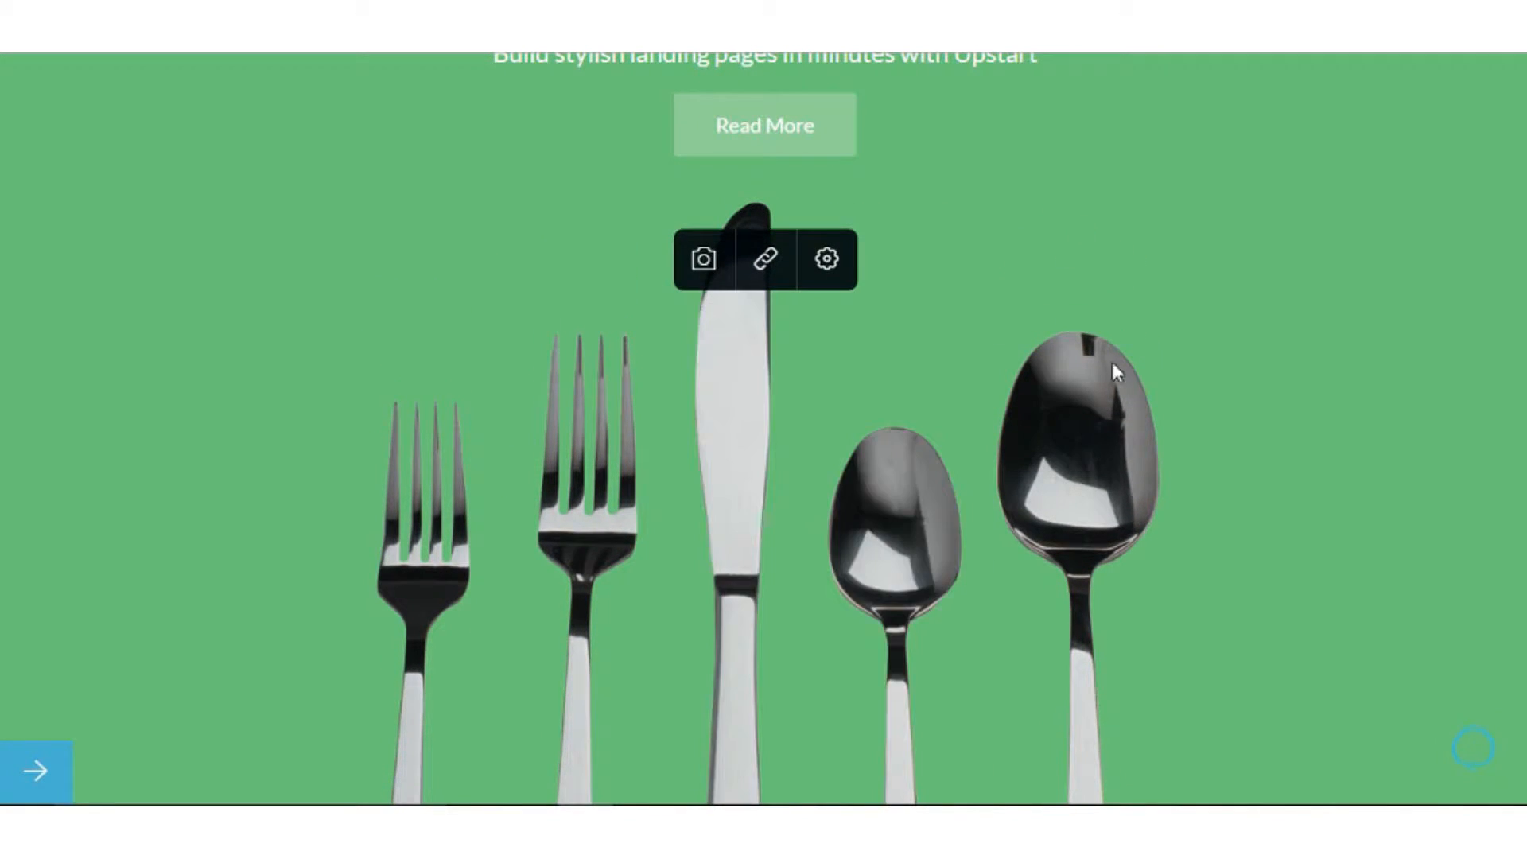
Delete the hero's Read More button, leaving the cutlery photo directly under the subtitle.
scroll(1141, 442, down, 2)
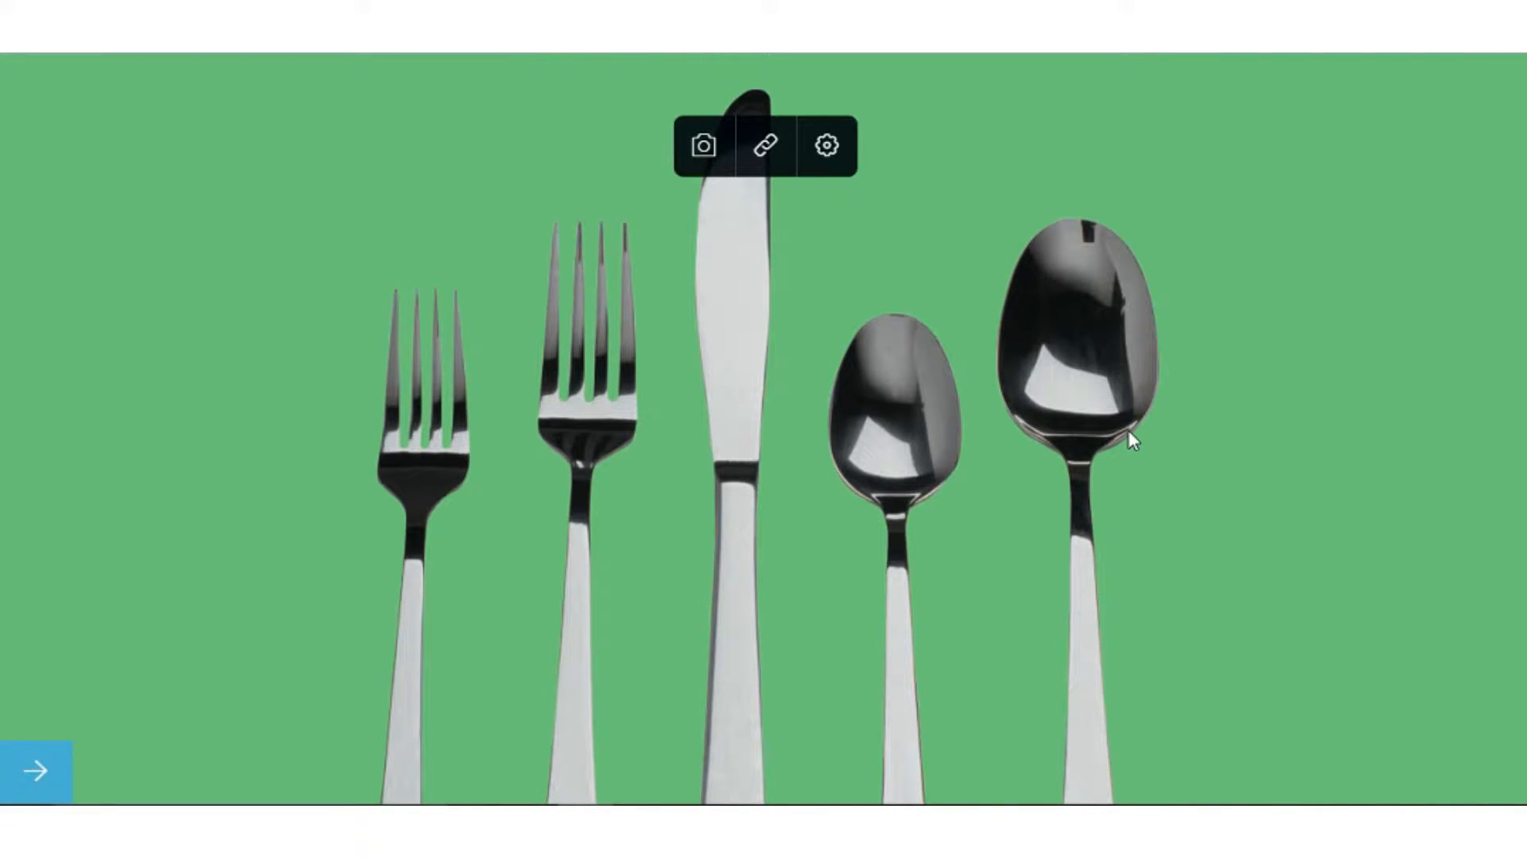
scroll(1128, 429, down, 3)
scroll(1122, 445, up, 2)
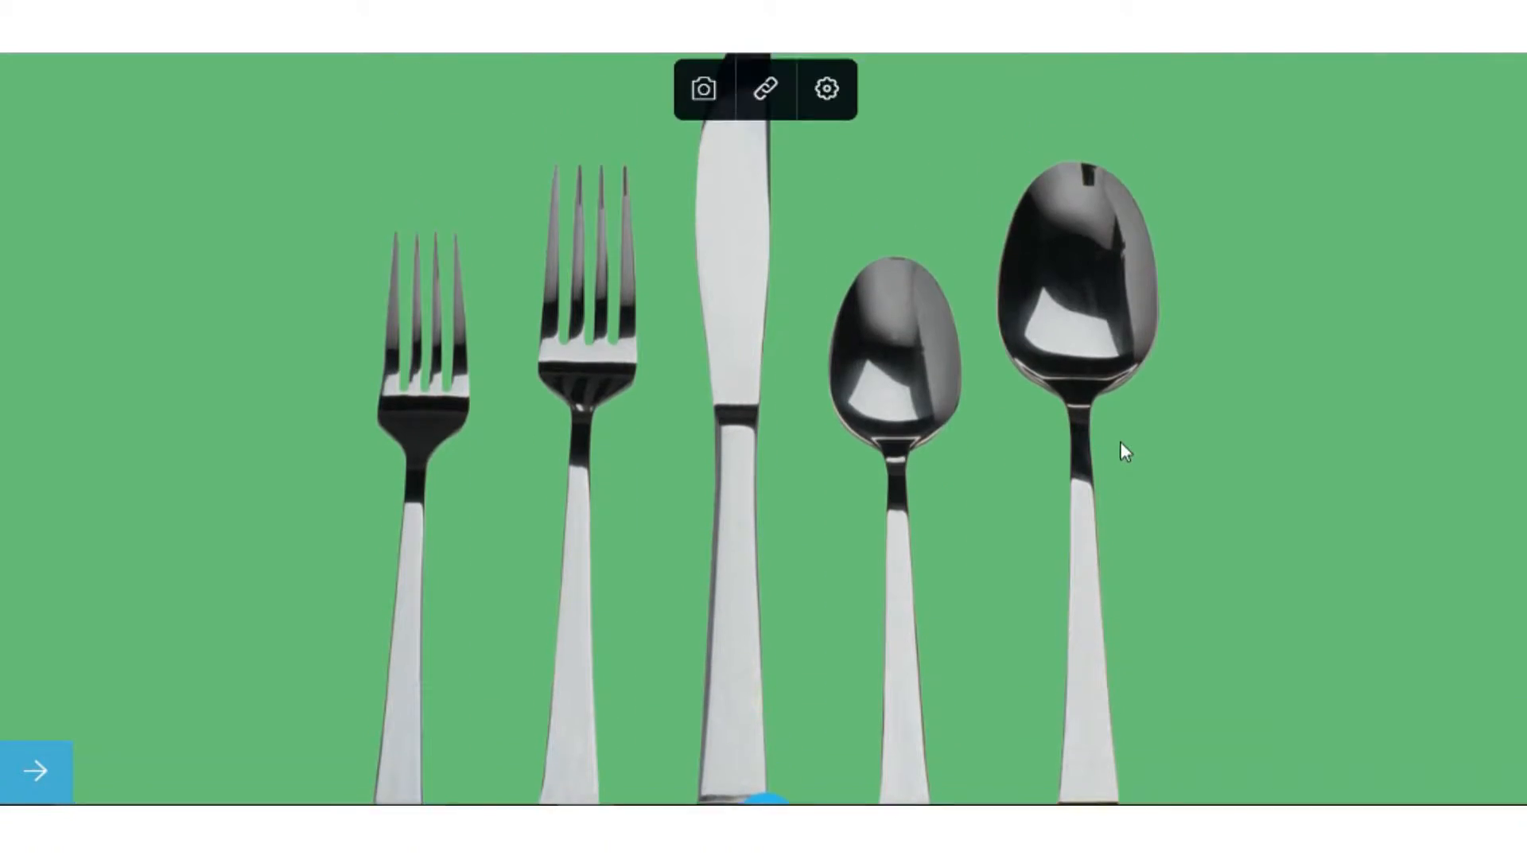
scroll(1120, 441, up, 4)
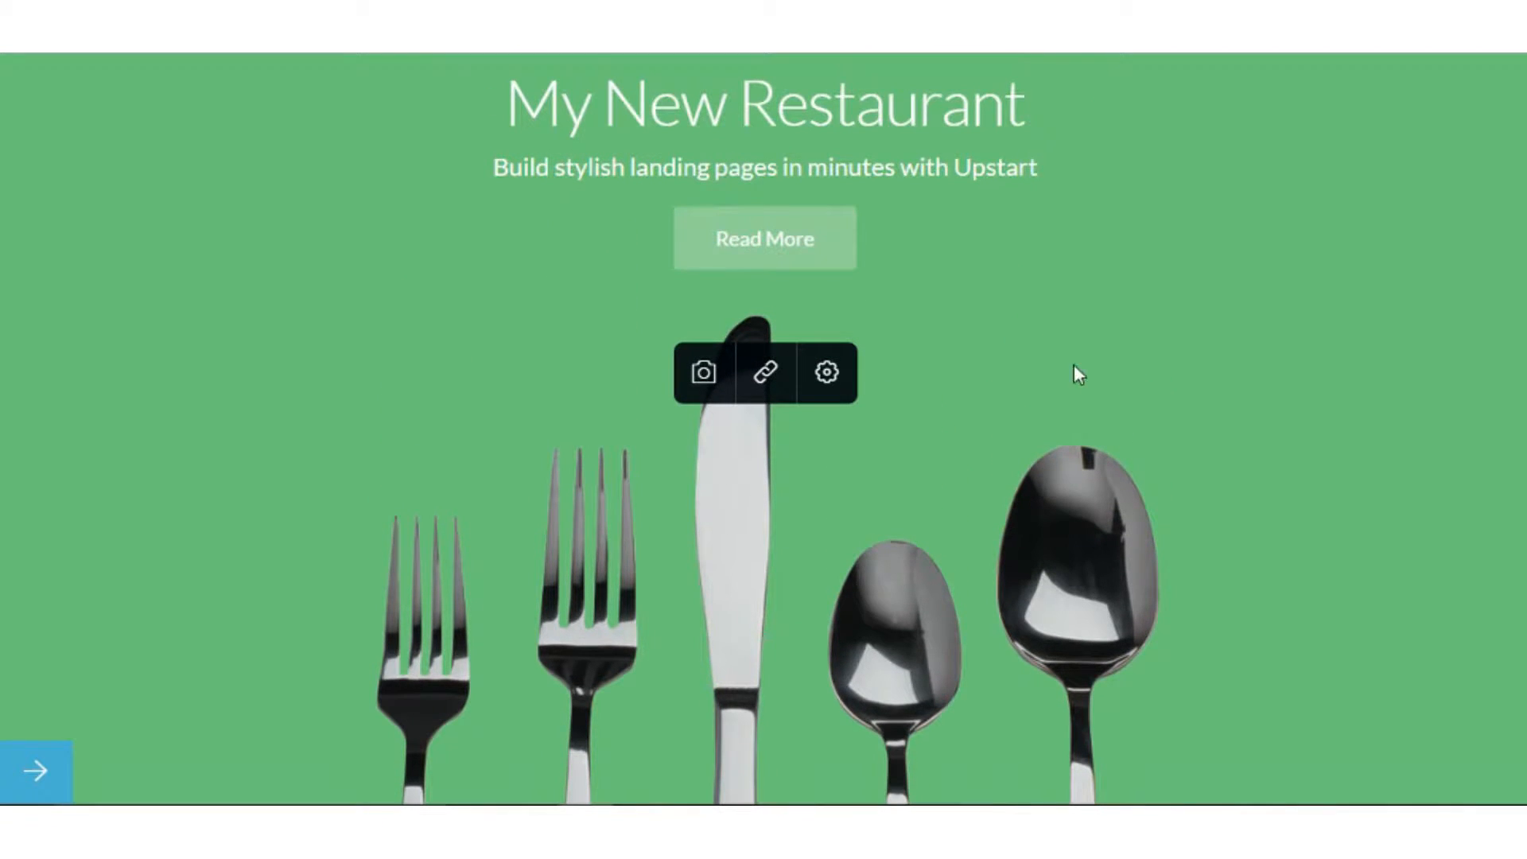
scroll(964, 348, up, 2)
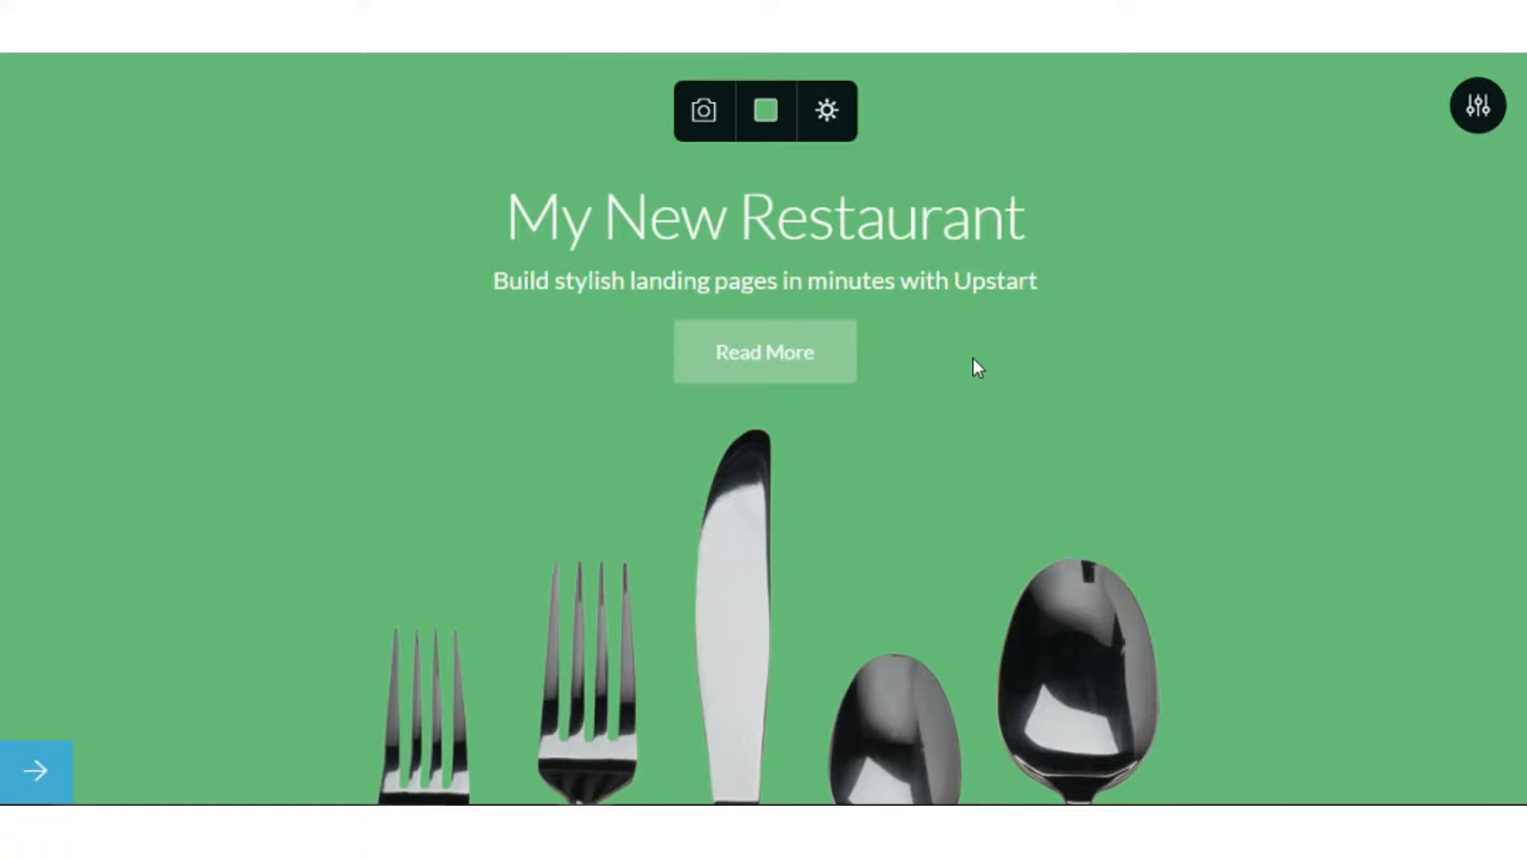
click(841, 354)
click(887, 279)
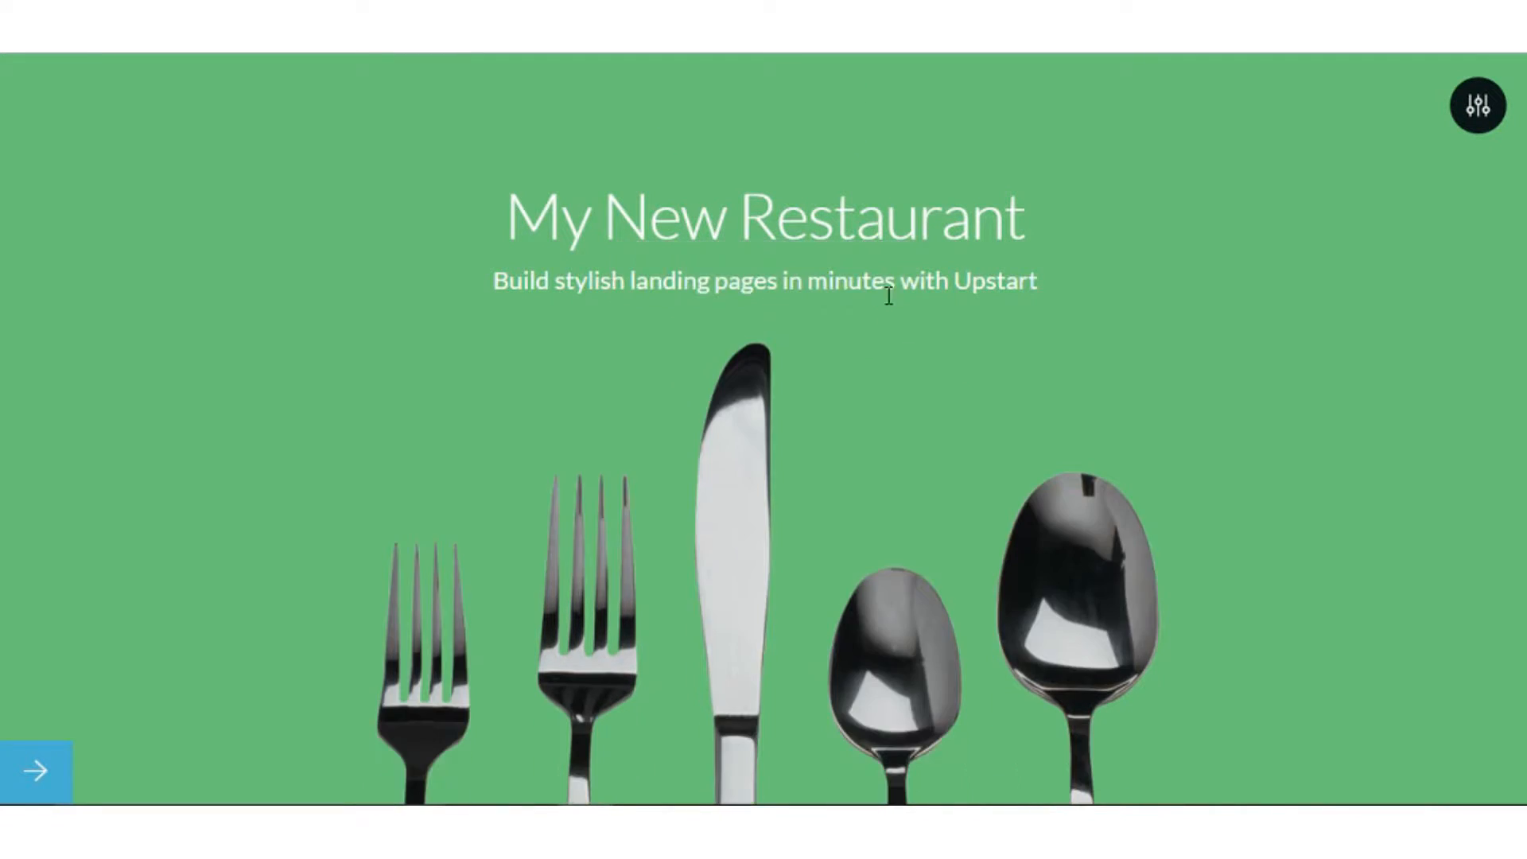
scroll(971, 413, down, 6)
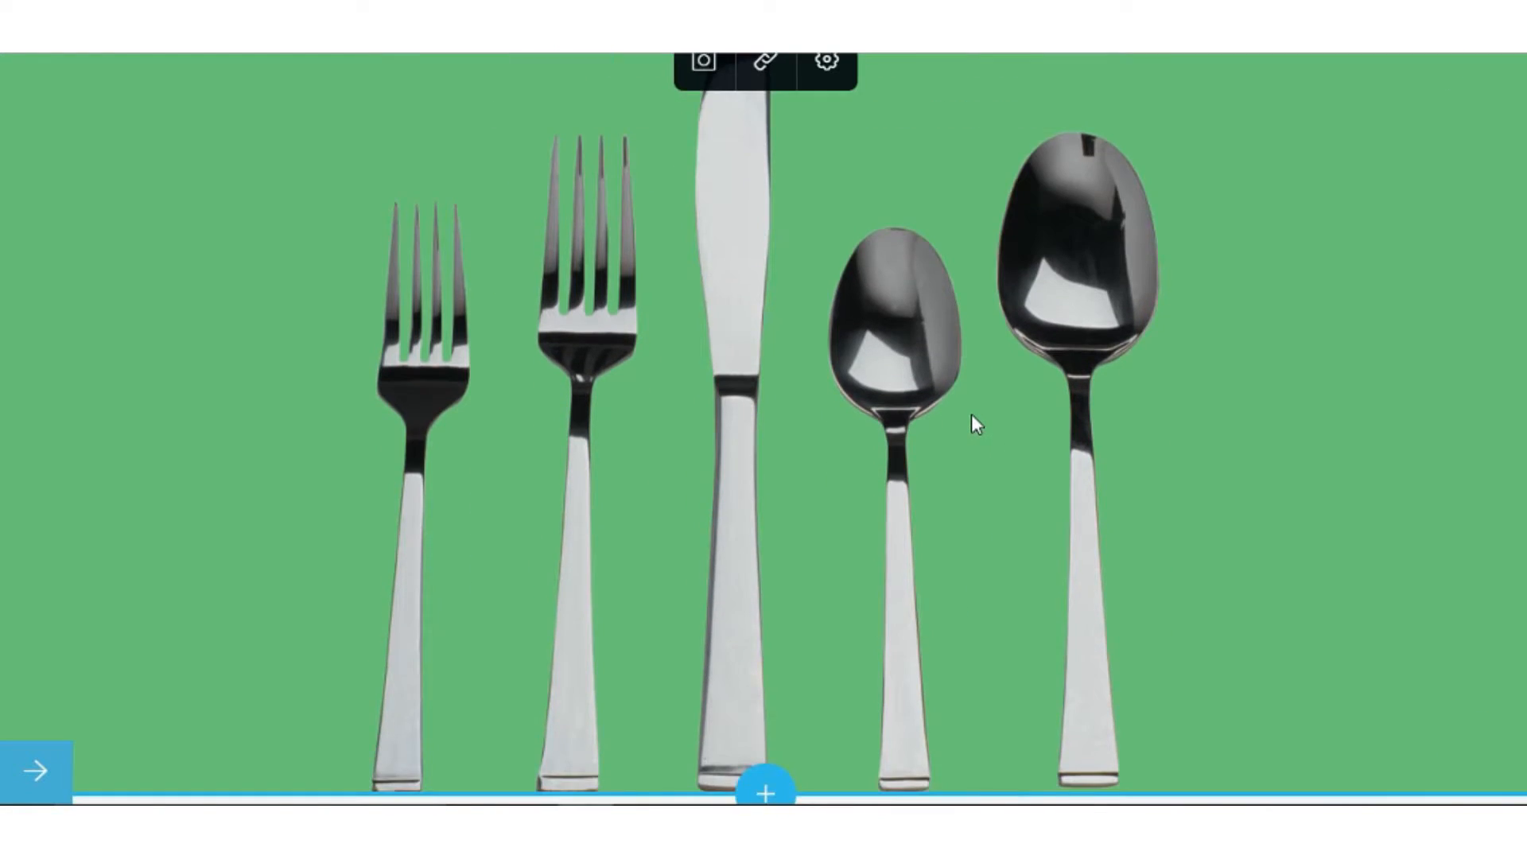
scroll(954, 390, up, 5)
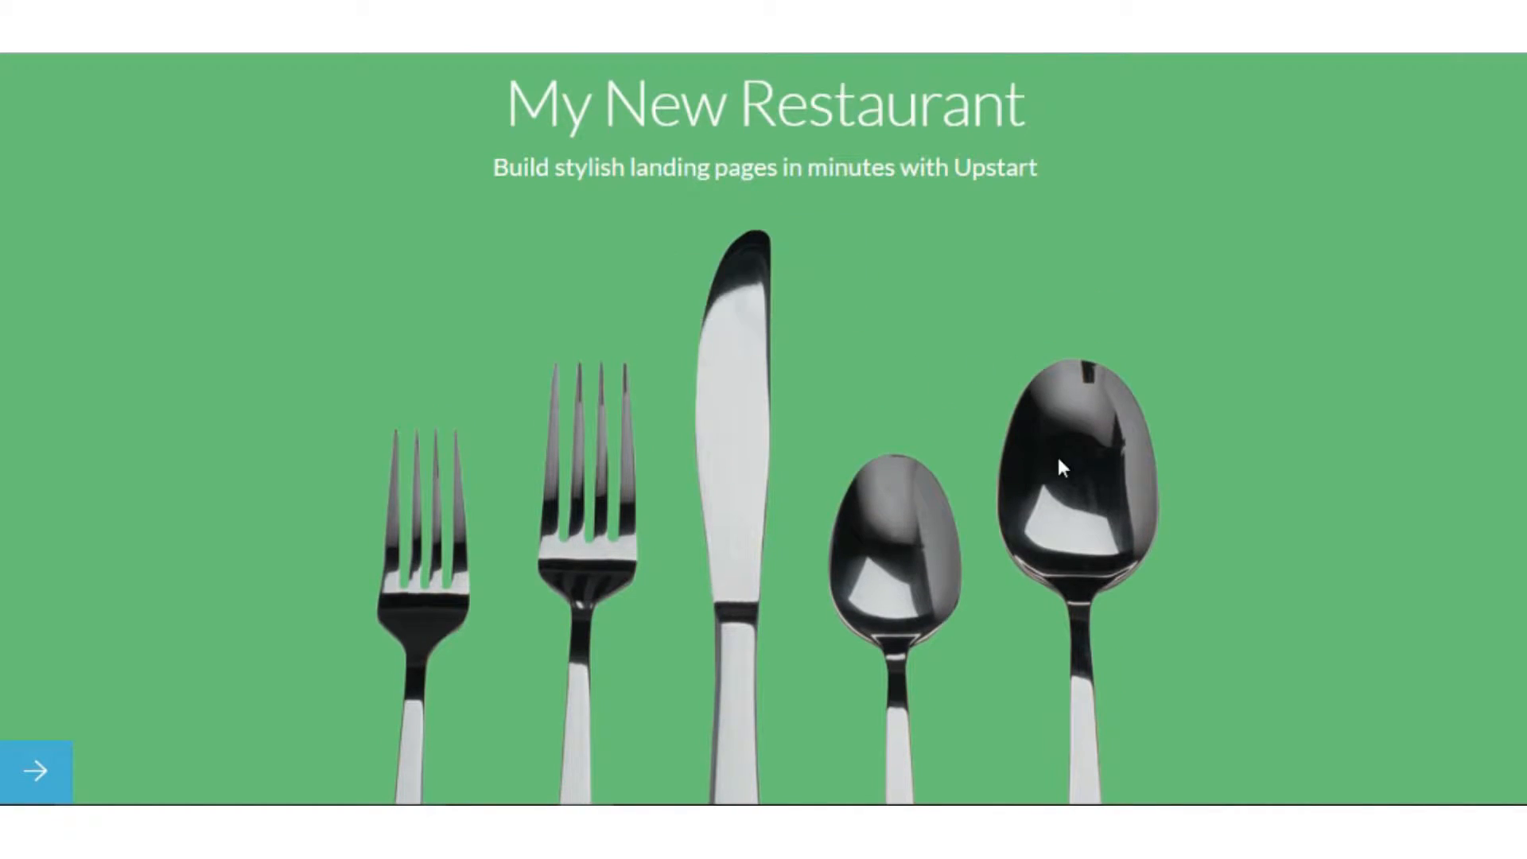
scroll(1060, 467, down, 8)
scroll(1057, 541, up, 8)
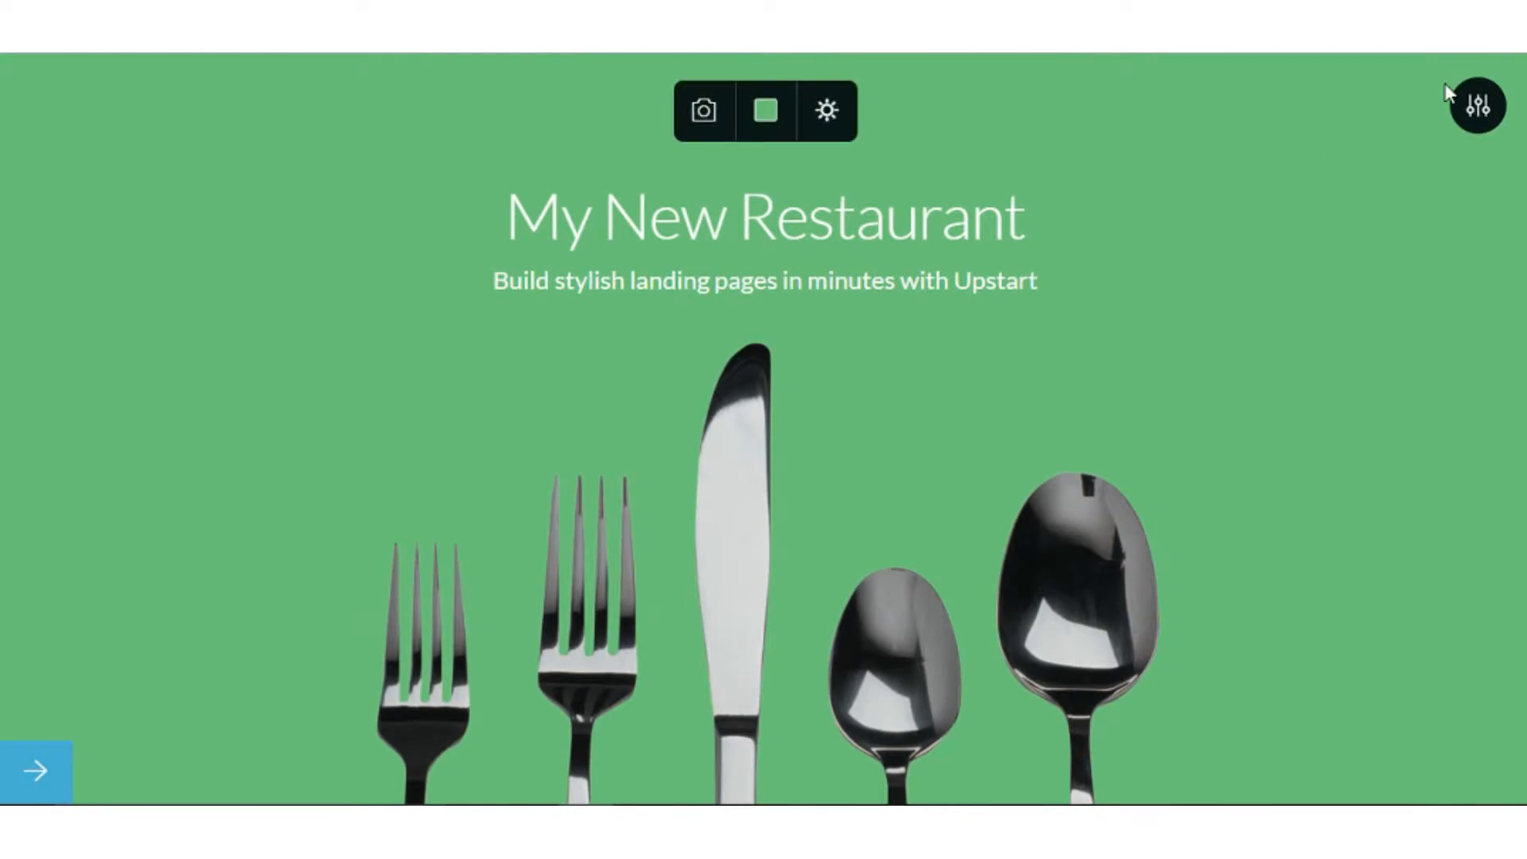
Switch on the Add Elements toggle in the hero section's settings.
click(1480, 104)
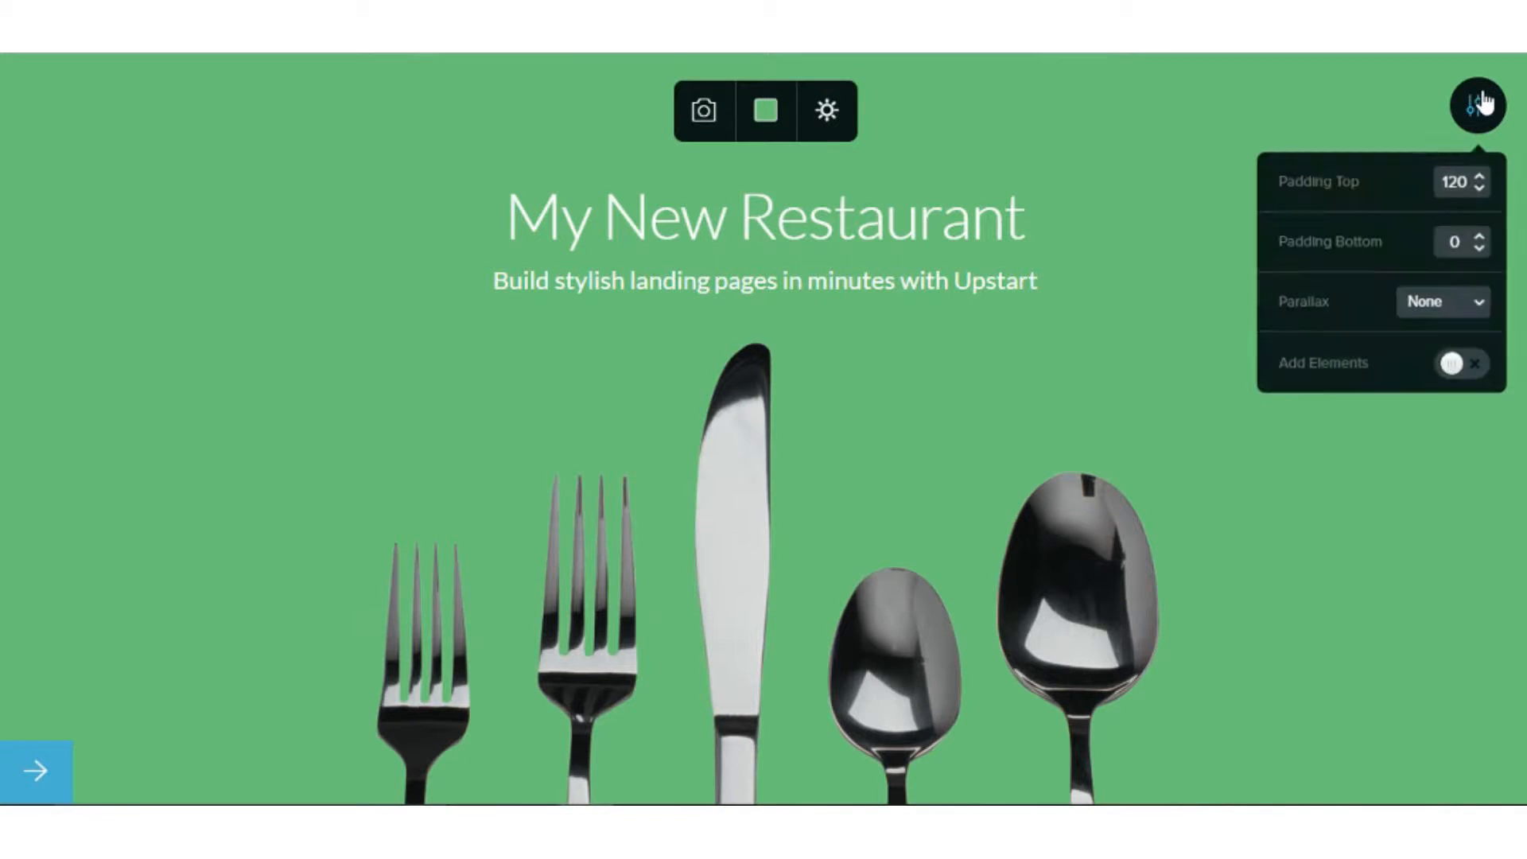
click(1447, 367)
scroll(1358, 446, down, 7)
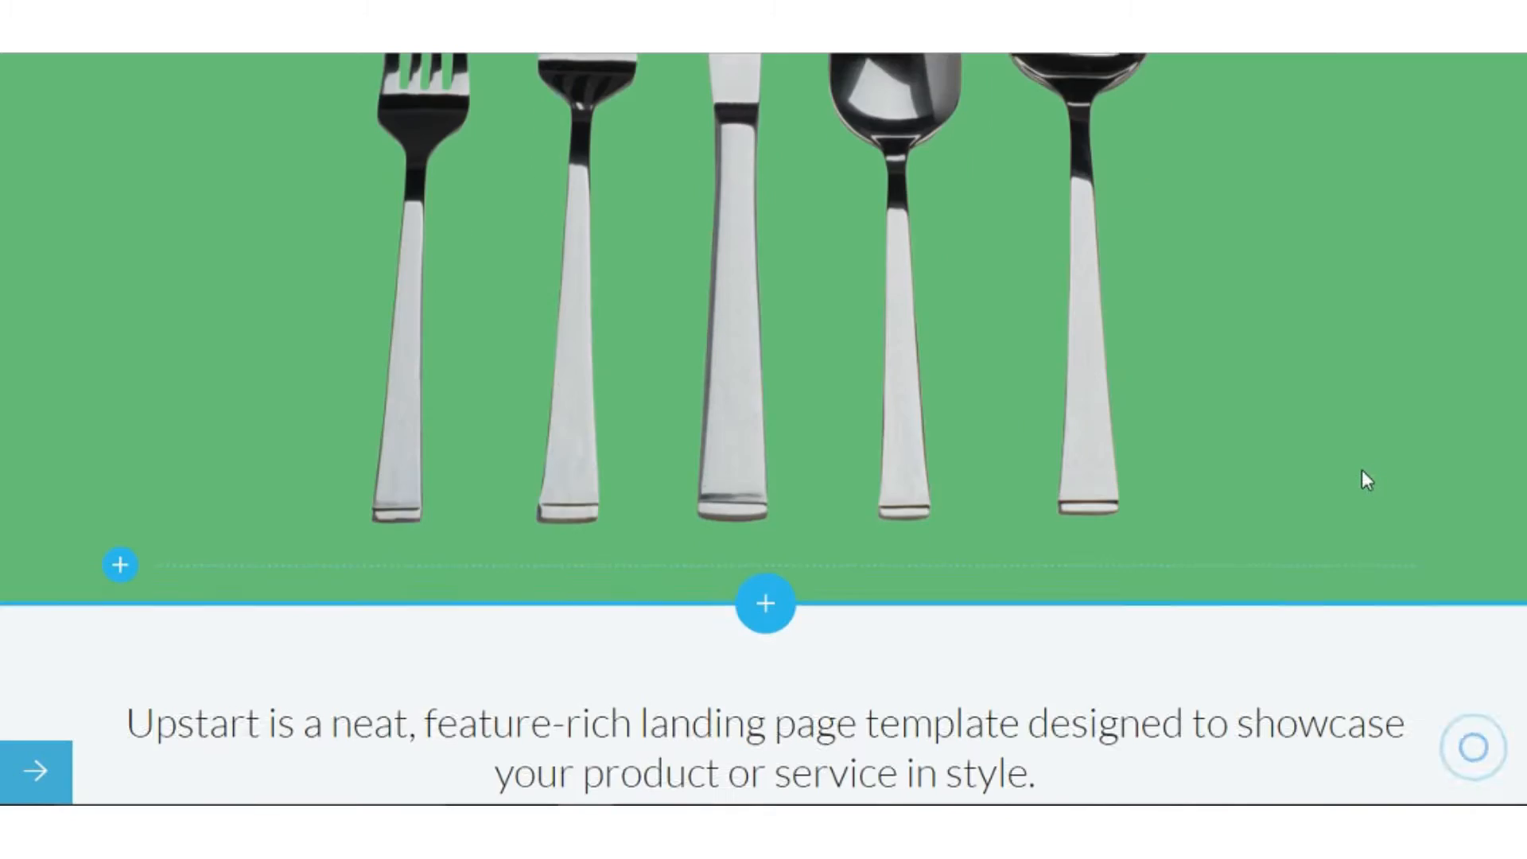
scroll(1357, 478, up, 7)
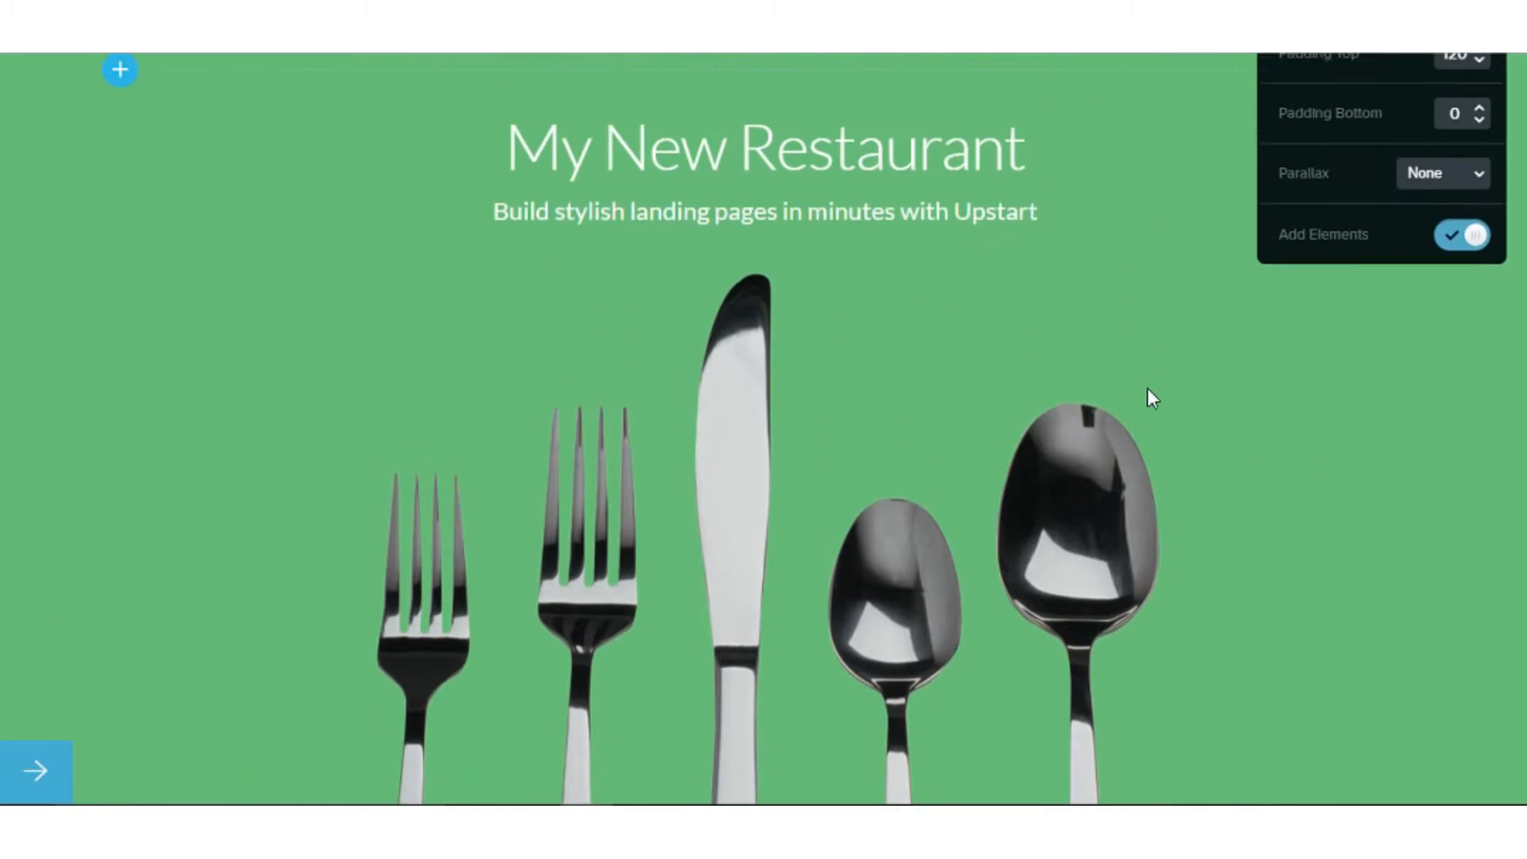
scroll(776, 186, down, 7)
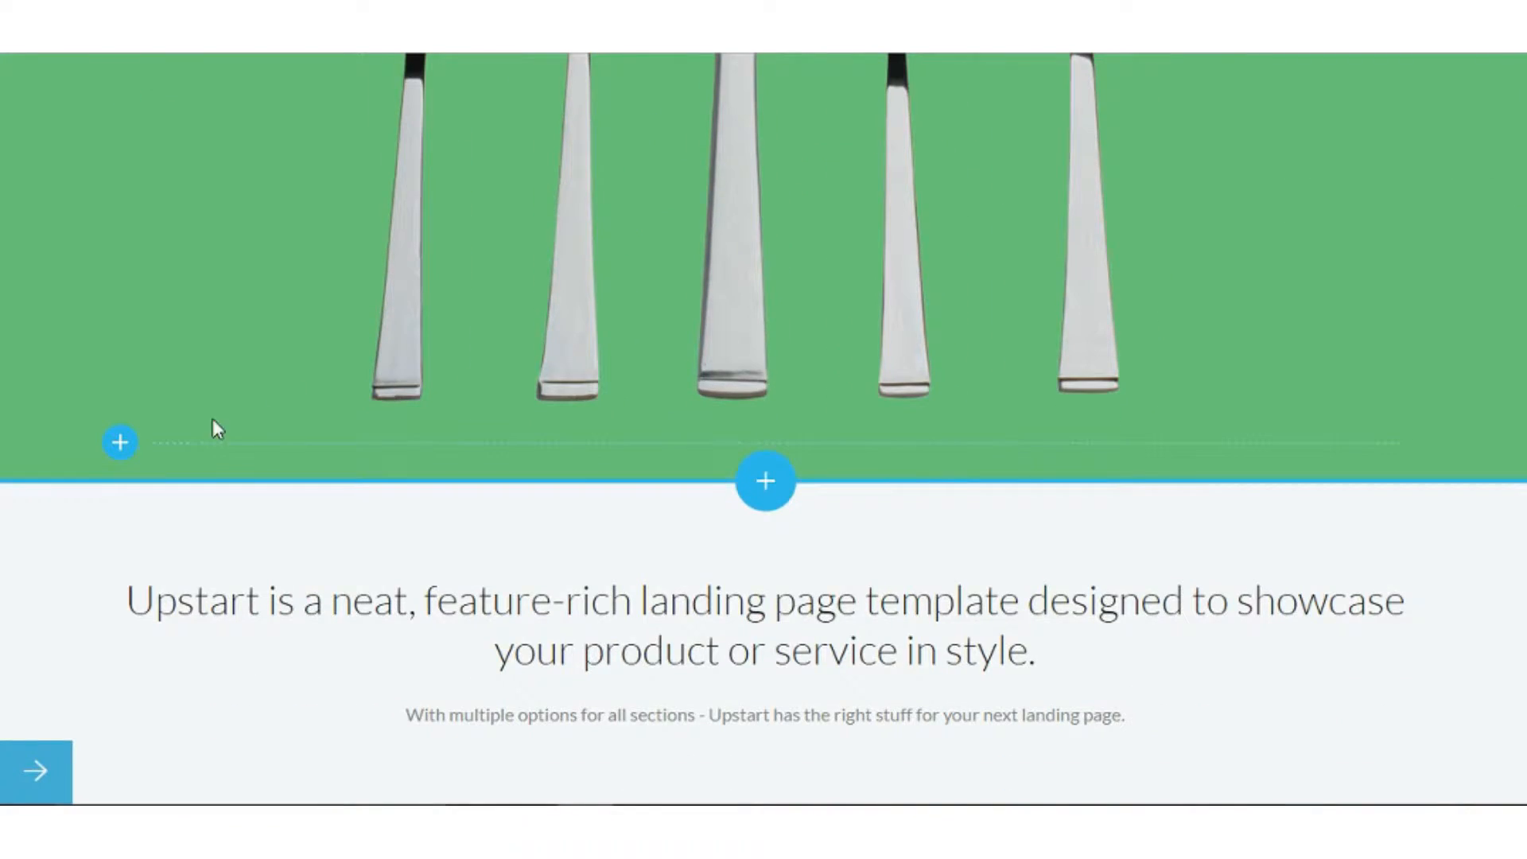
click(120, 443)
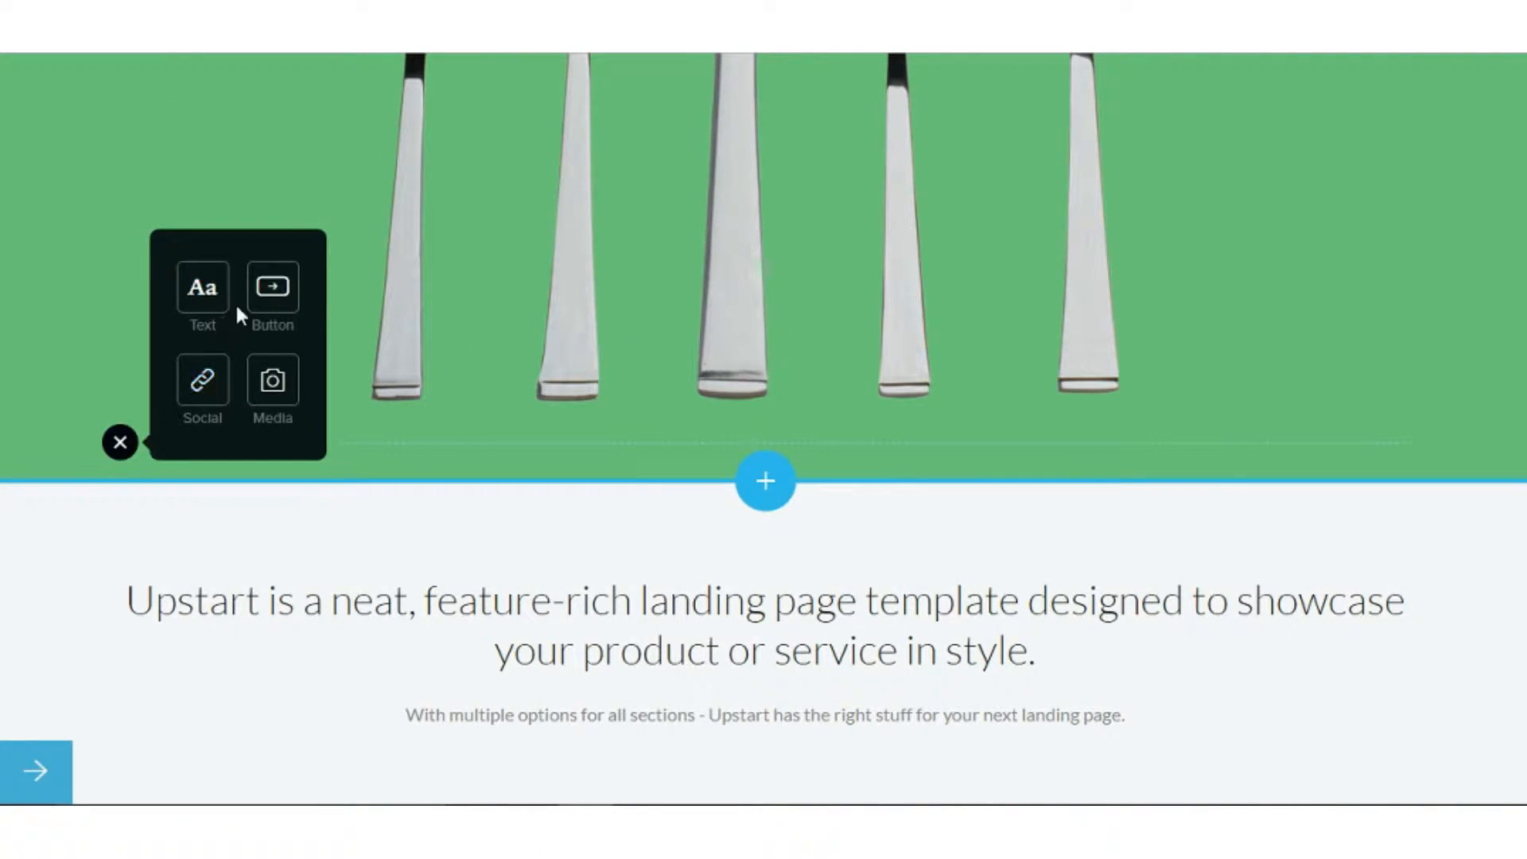
Insert a Call To Action button under the cutlery and colour it blue (#4650d1).
click(269, 300)
click(856, 474)
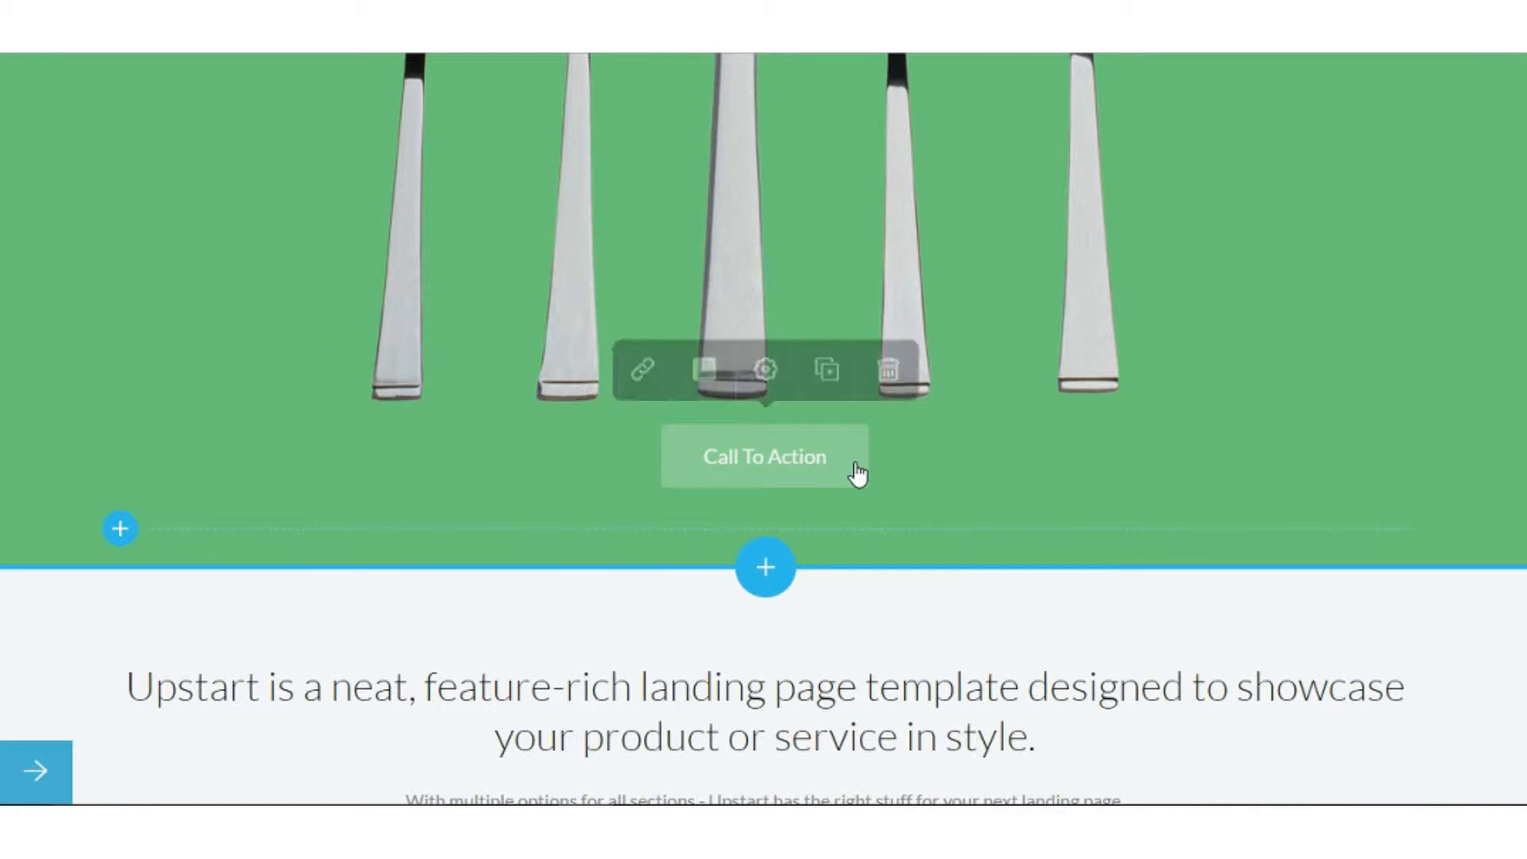
click(703, 379)
mouse_move(732, 530)
mouse_down()
mouse_move(779, 528)
mouse_move(791, 583)
mouse_up()
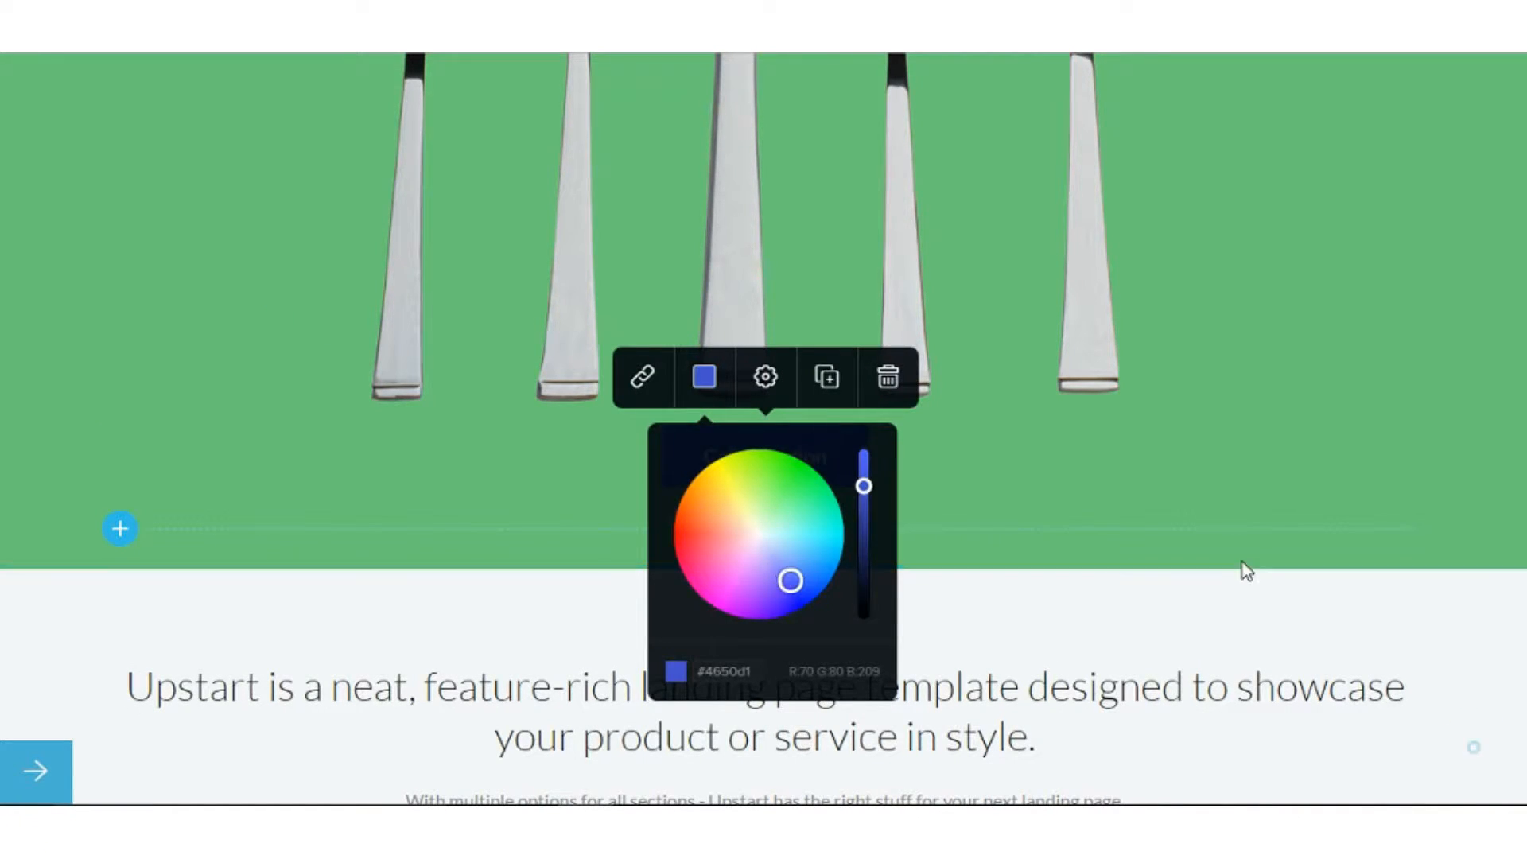
click(1219, 470)
click(1218, 470)
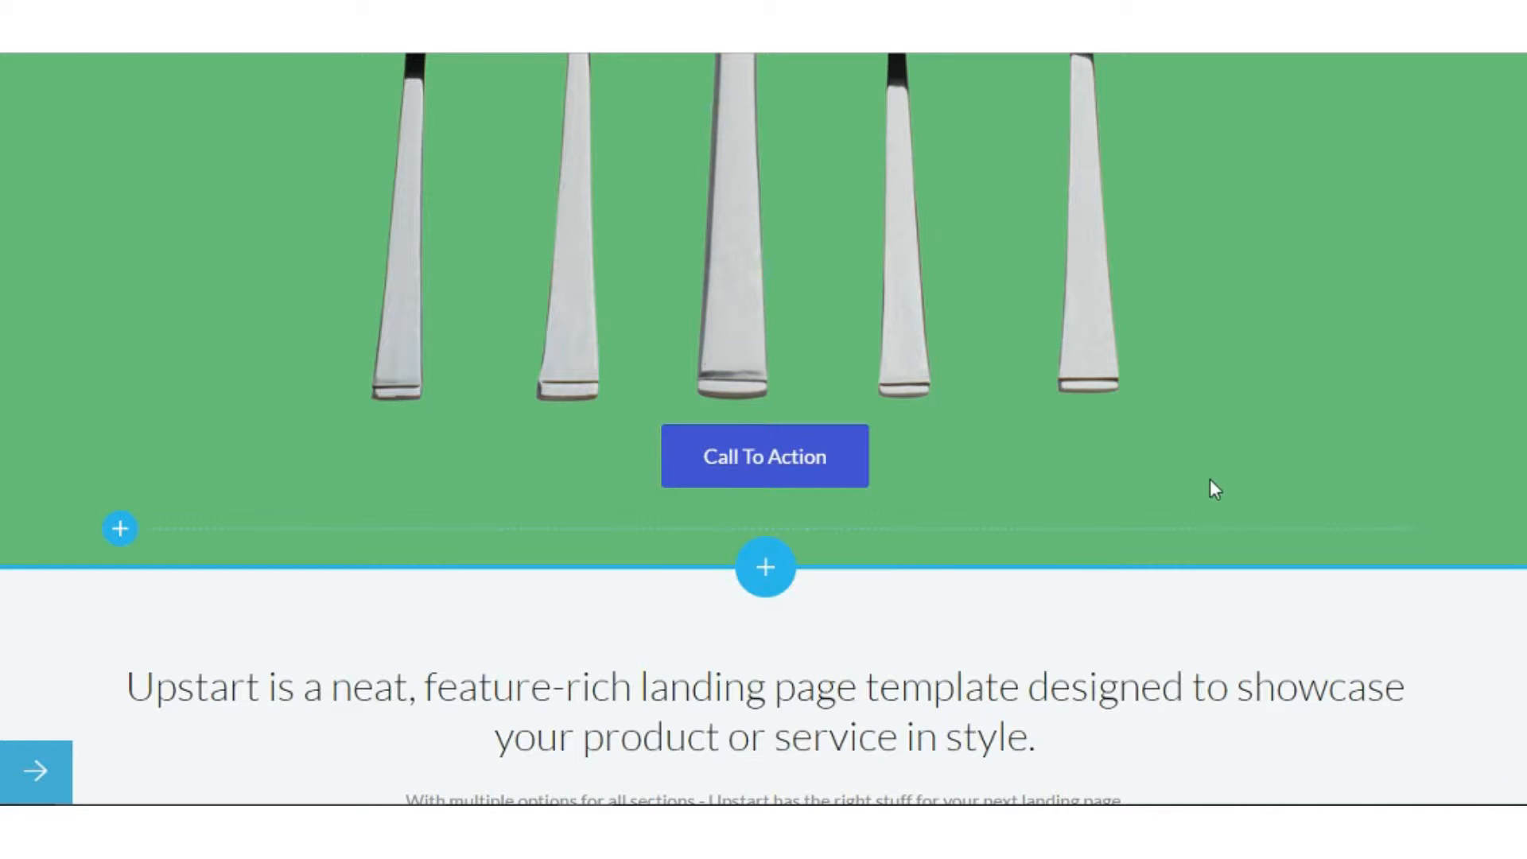
scroll(1191, 484, up, 8)
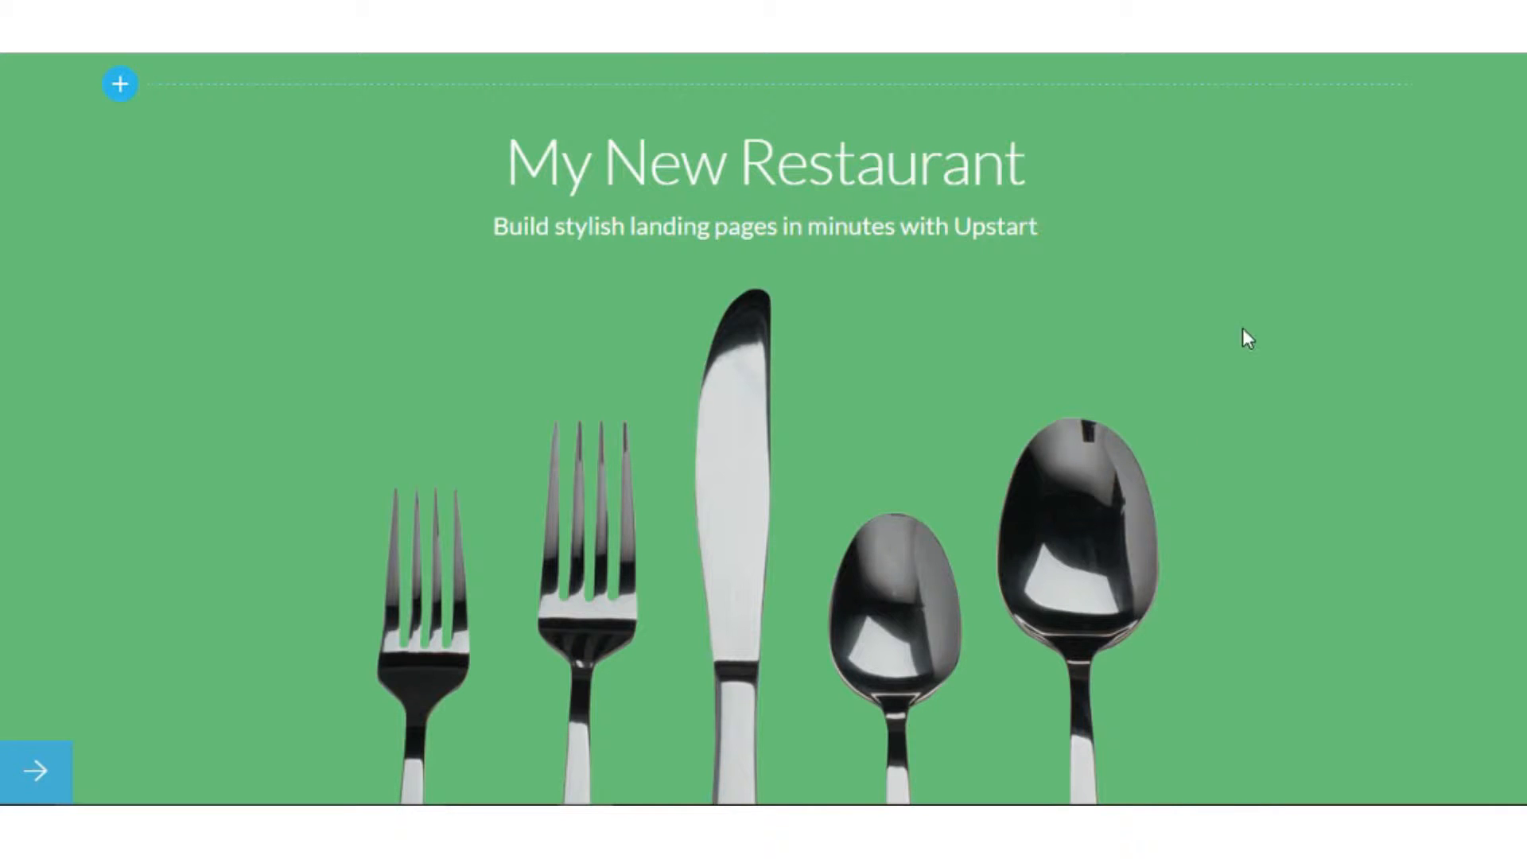
click(1475, 105)
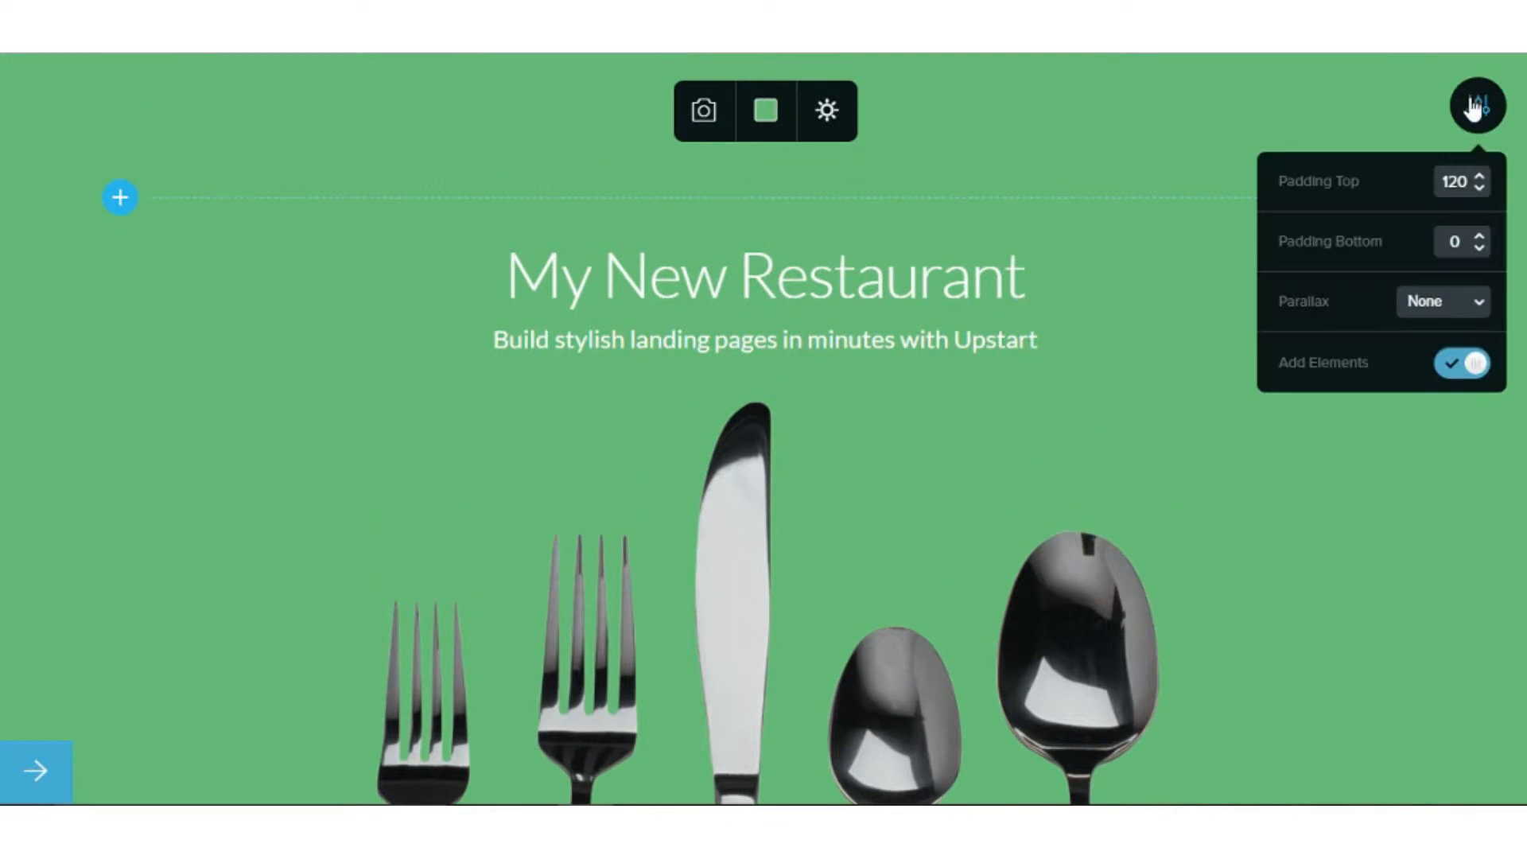
click(1149, 263)
scroll(1139, 282, down, 10)
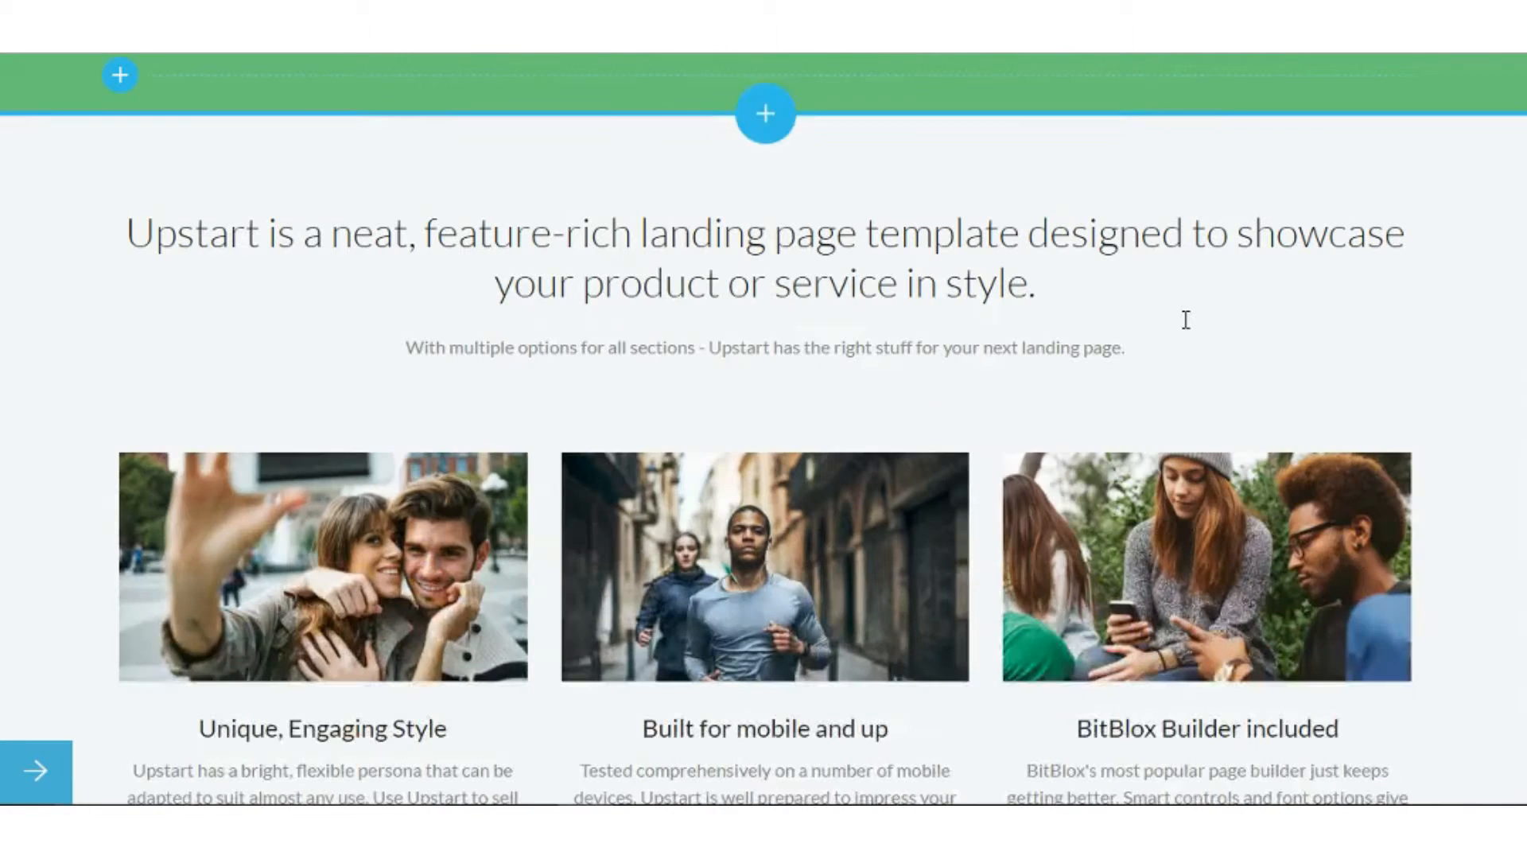
click(1188, 275)
scroll(1181, 314, down, 3)
scroll(1175, 327, up, 6)
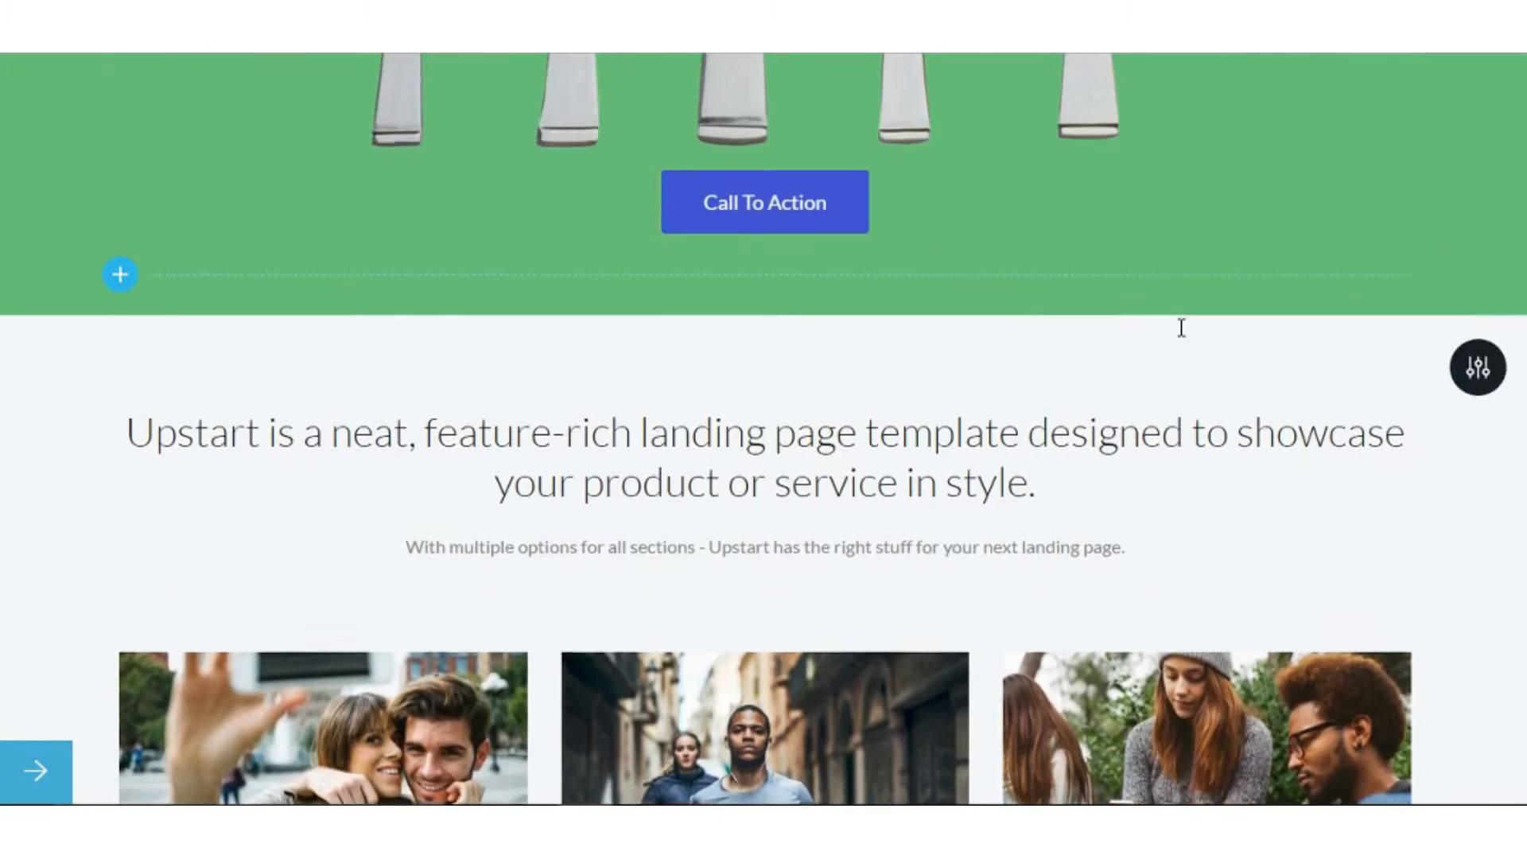
scroll(1179, 327, down, 3)
scroll(1184, 337, down, 4)
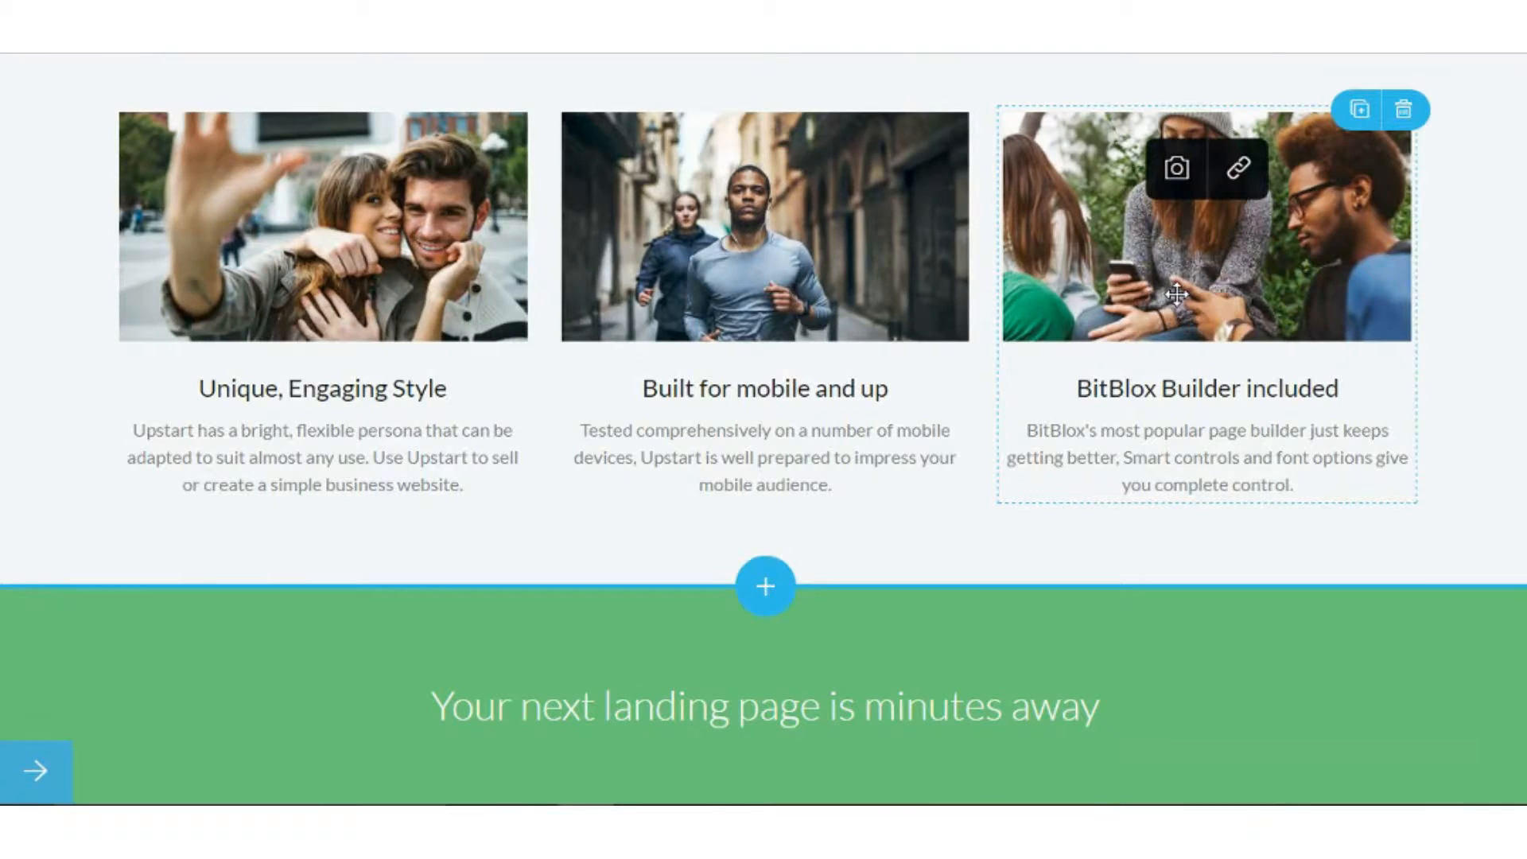
scroll(1183, 318, up, 5)
scroll(1180, 271, up, 3)
scroll(1280, 295, down, 4)
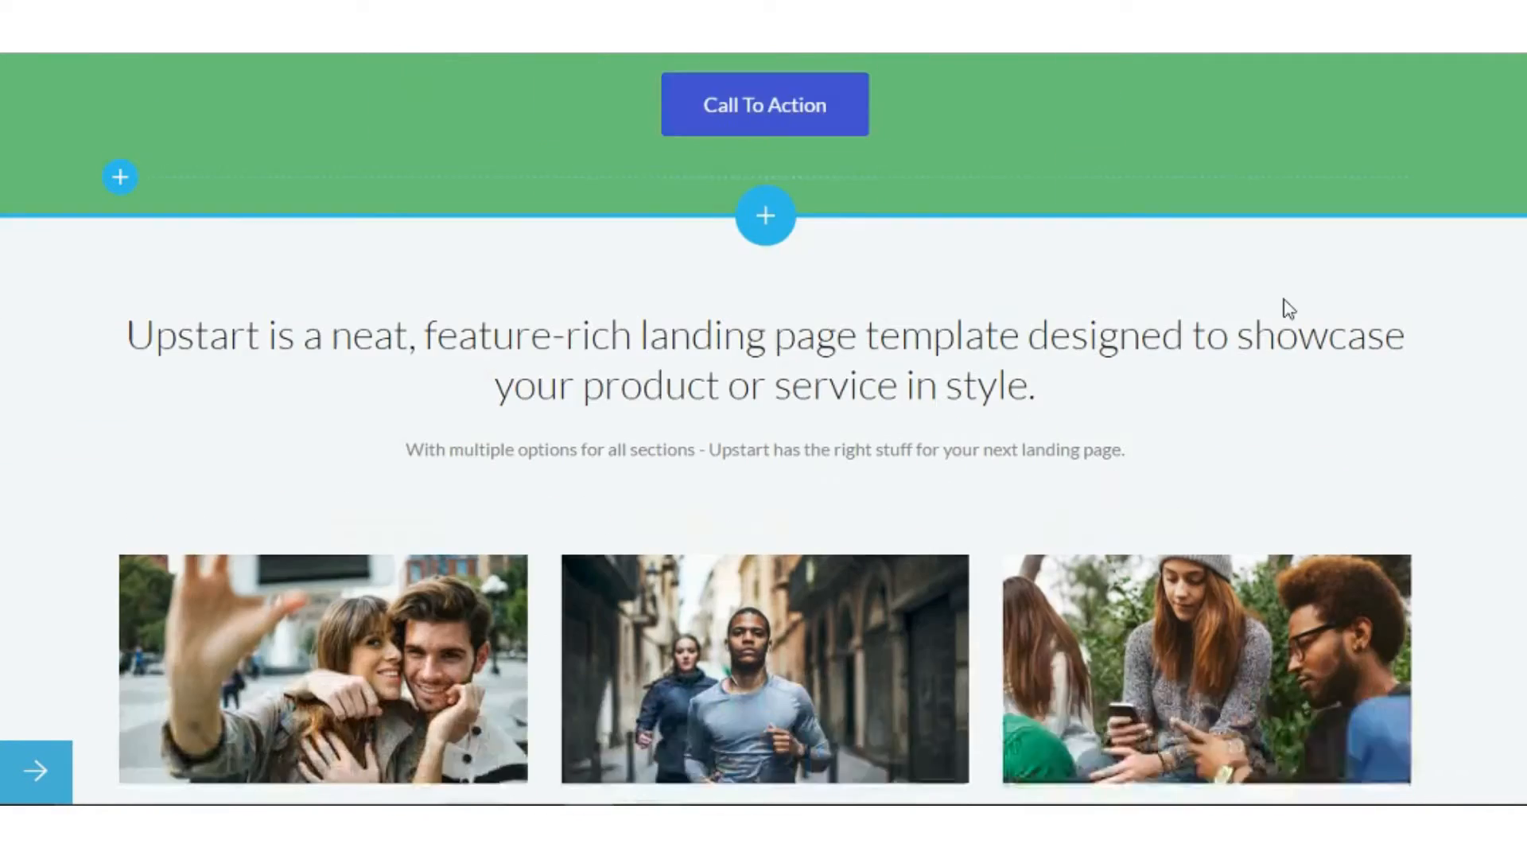
scroll(1384, 445, down, 15)
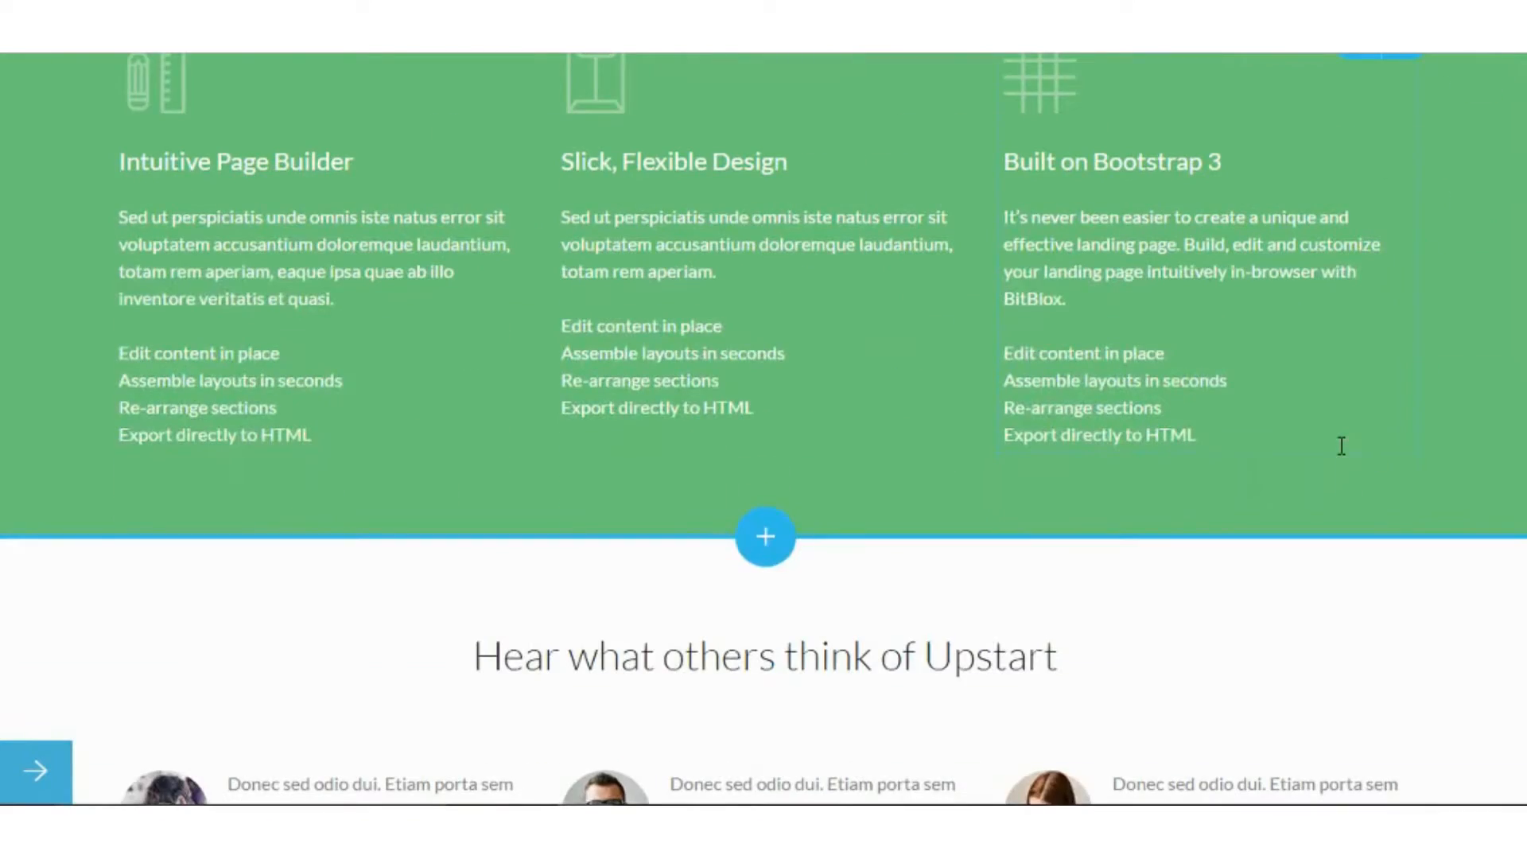
scroll(1343, 459, down, 8)
scroll(1339, 453, up, 6)
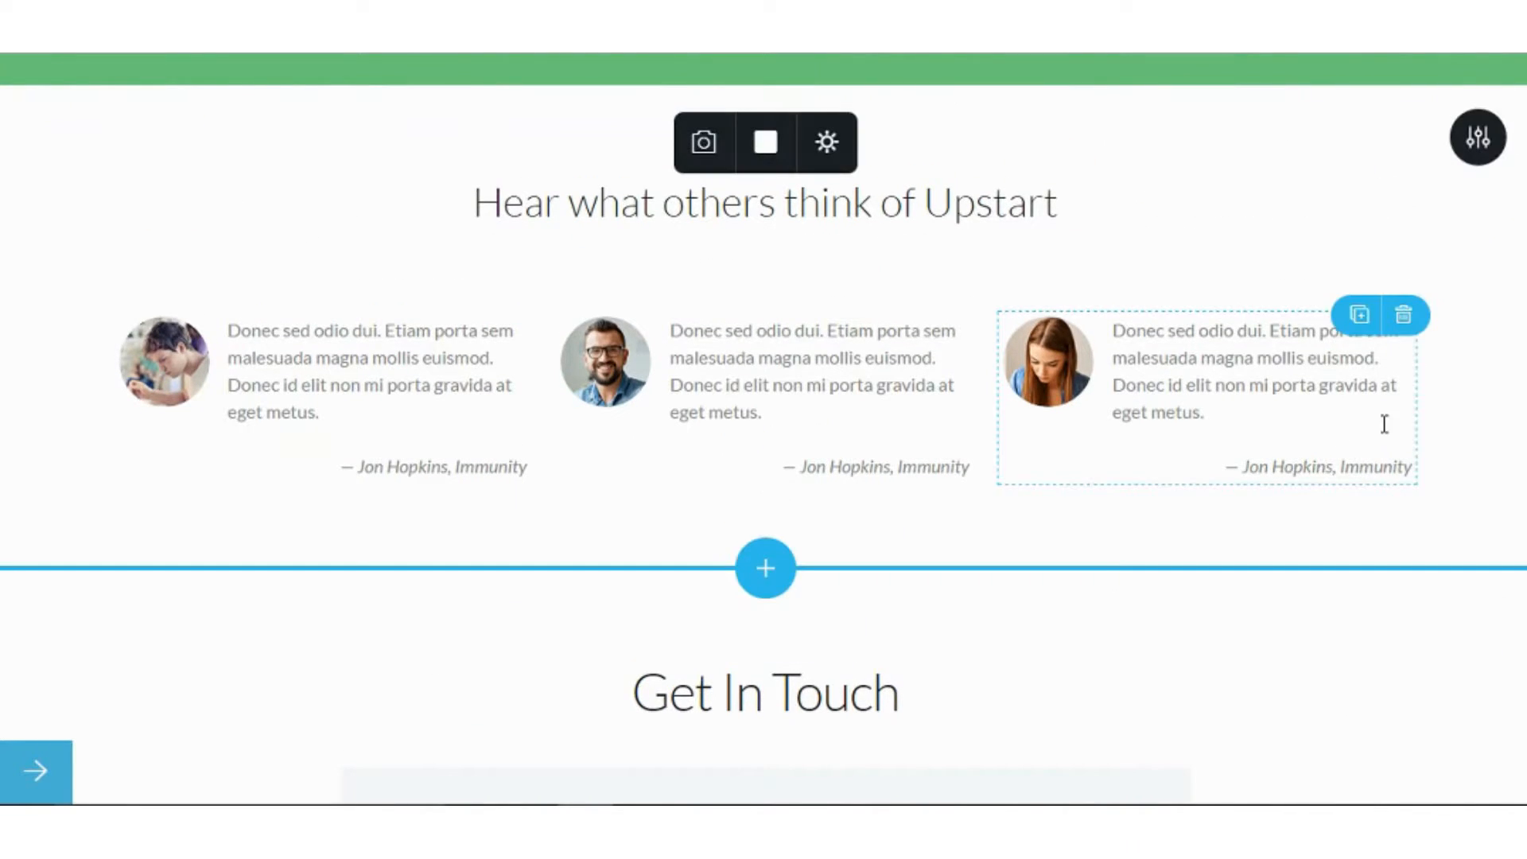
scroll(1374, 639, down, 3)
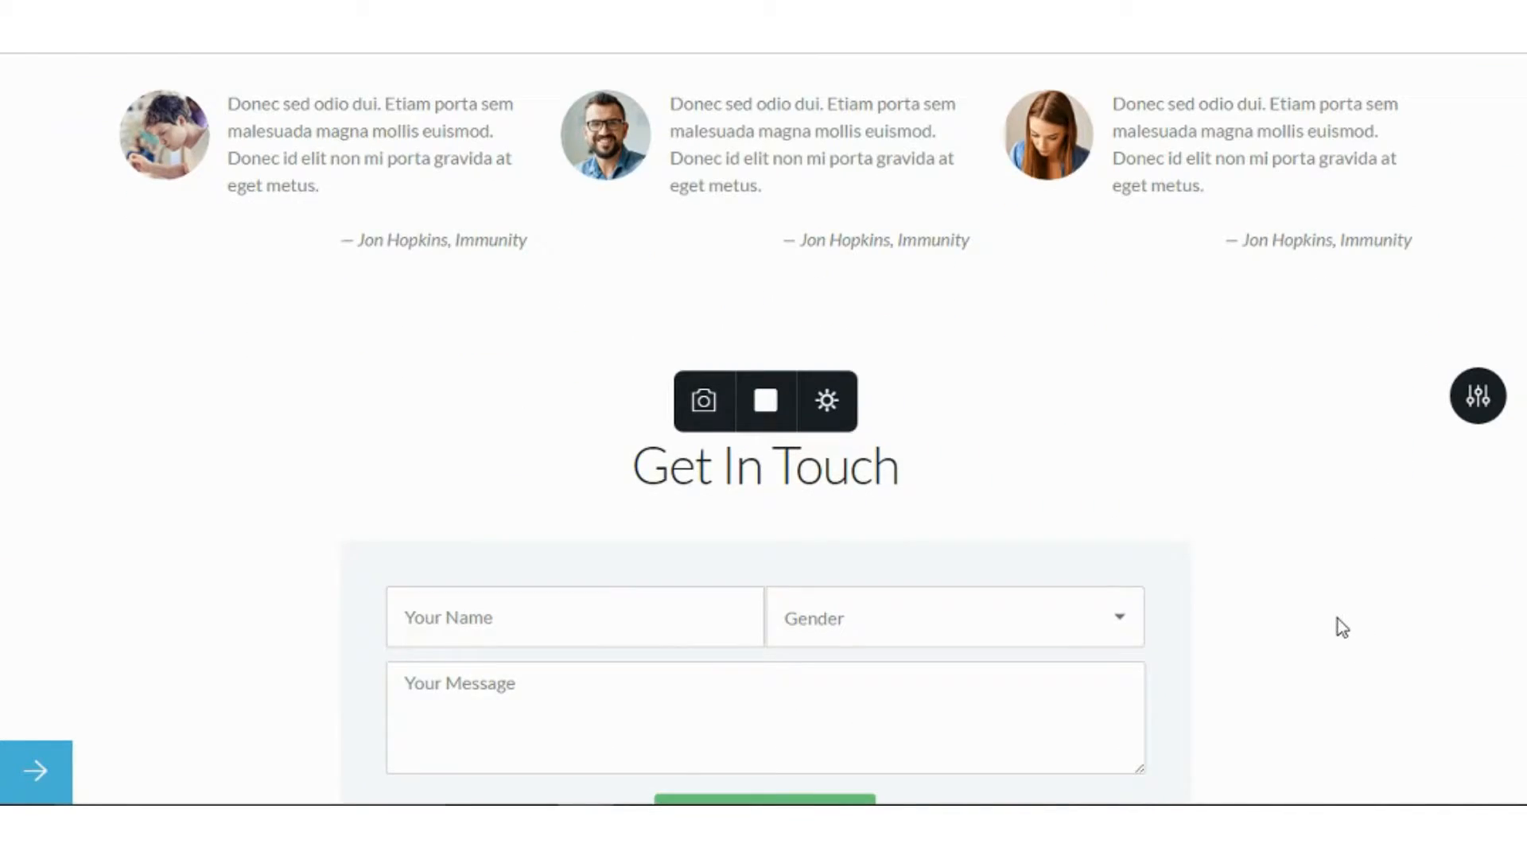
Turn on Dark Style for the Get In Touch contact section and scroll to review it.
click(1478, 396)
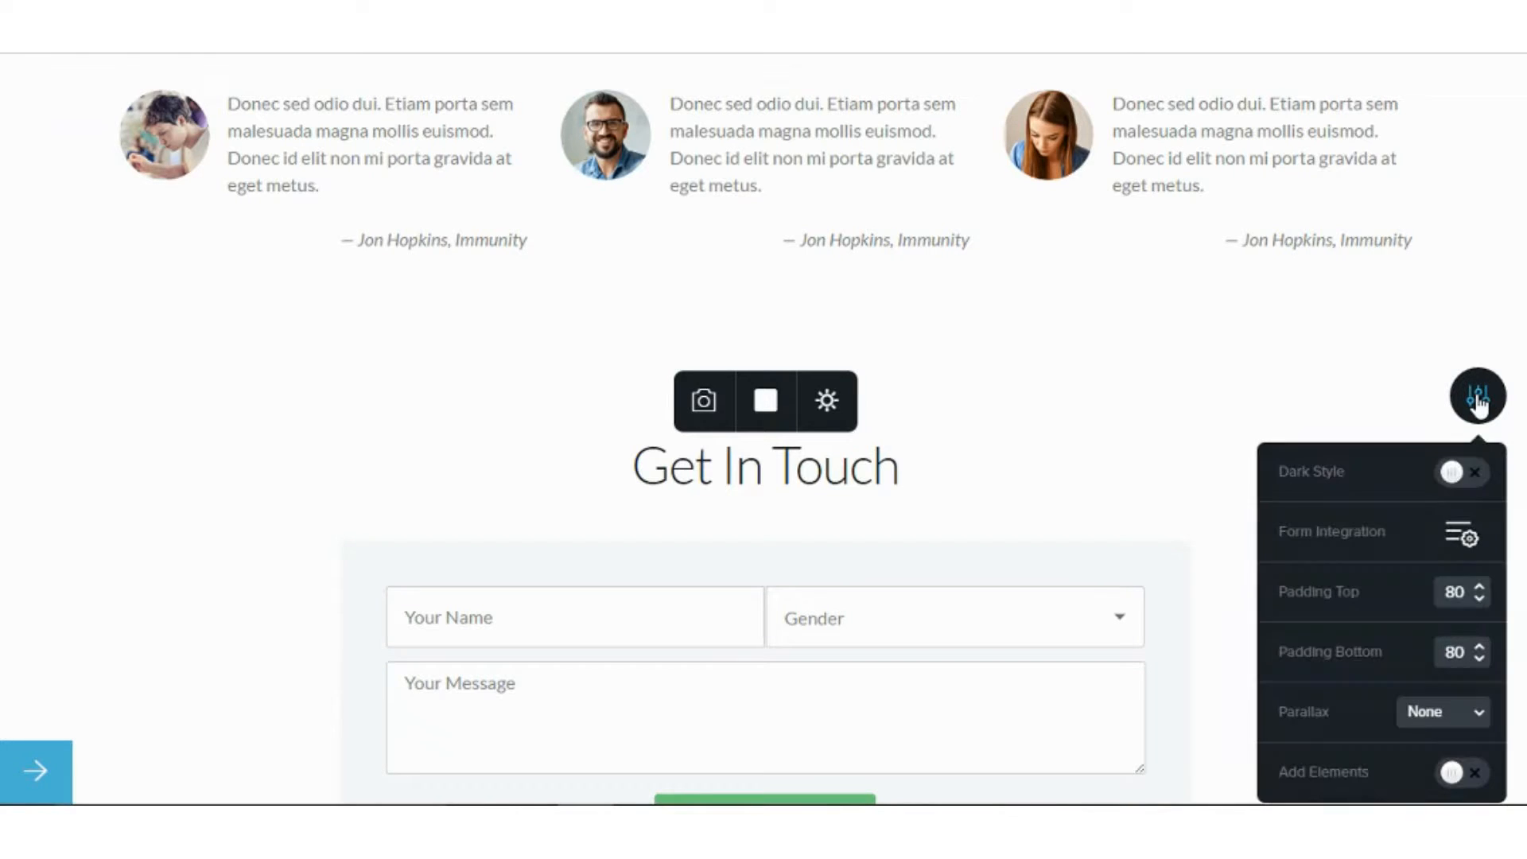
click(1460, 474)
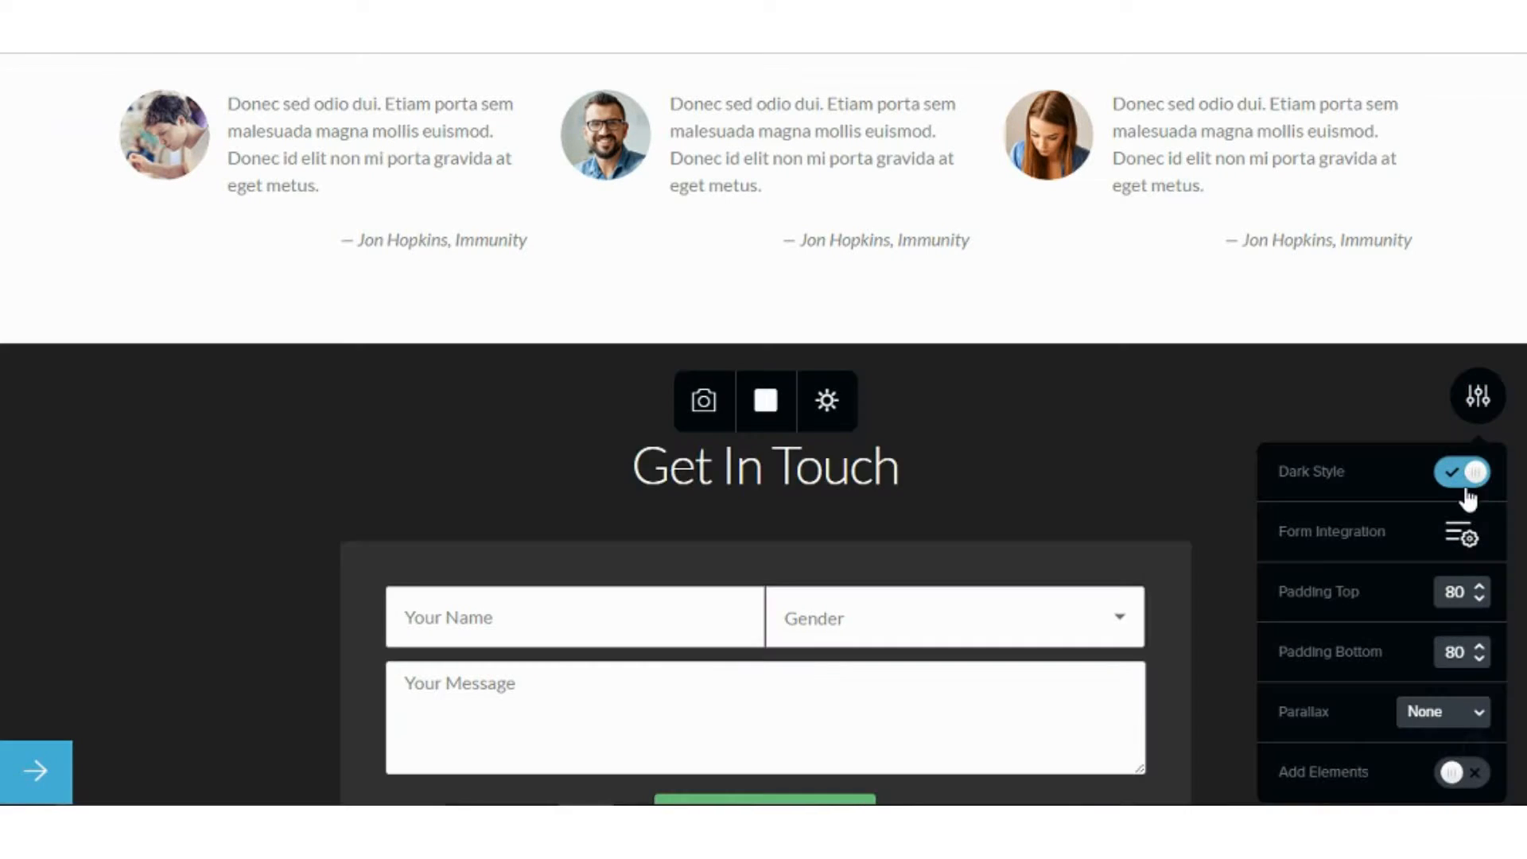
click(1185, 445)
scroll(1187, 436, up, 3)
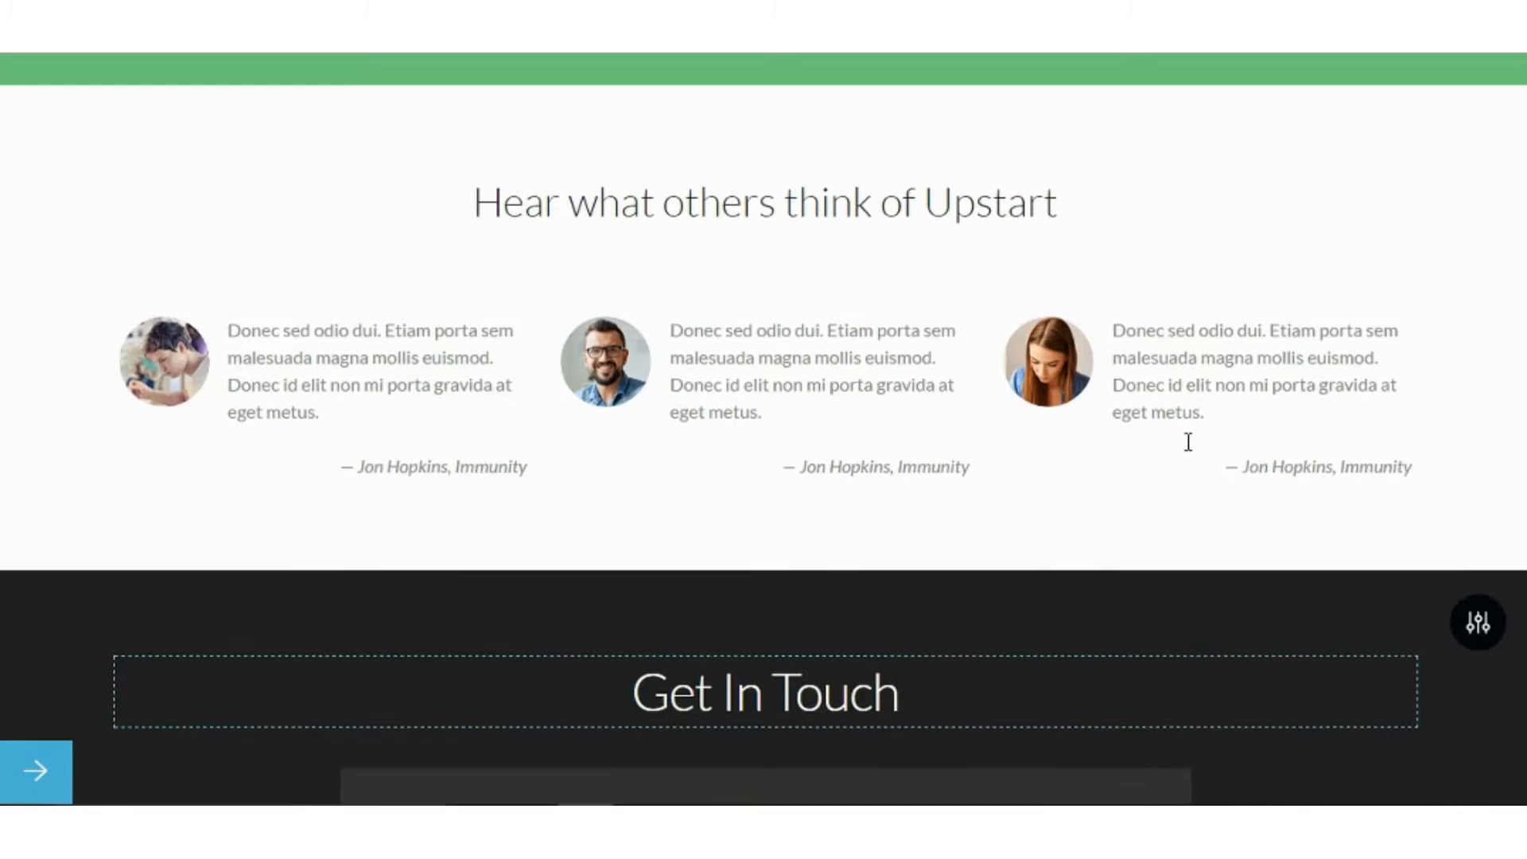
scroll(1245, 497, down, 4)
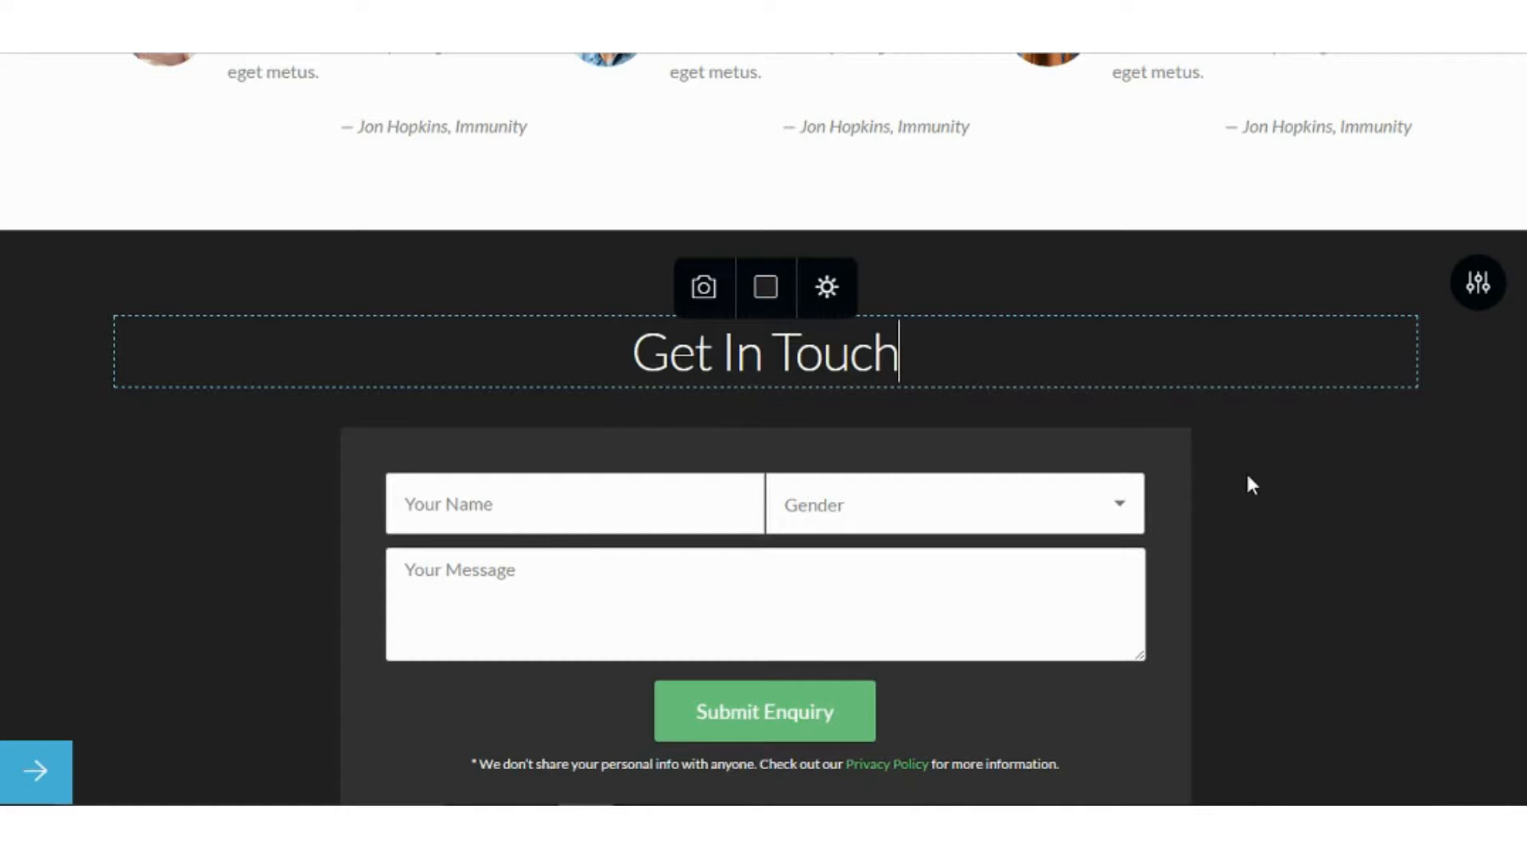
scroll(1247, 477, up, 10)
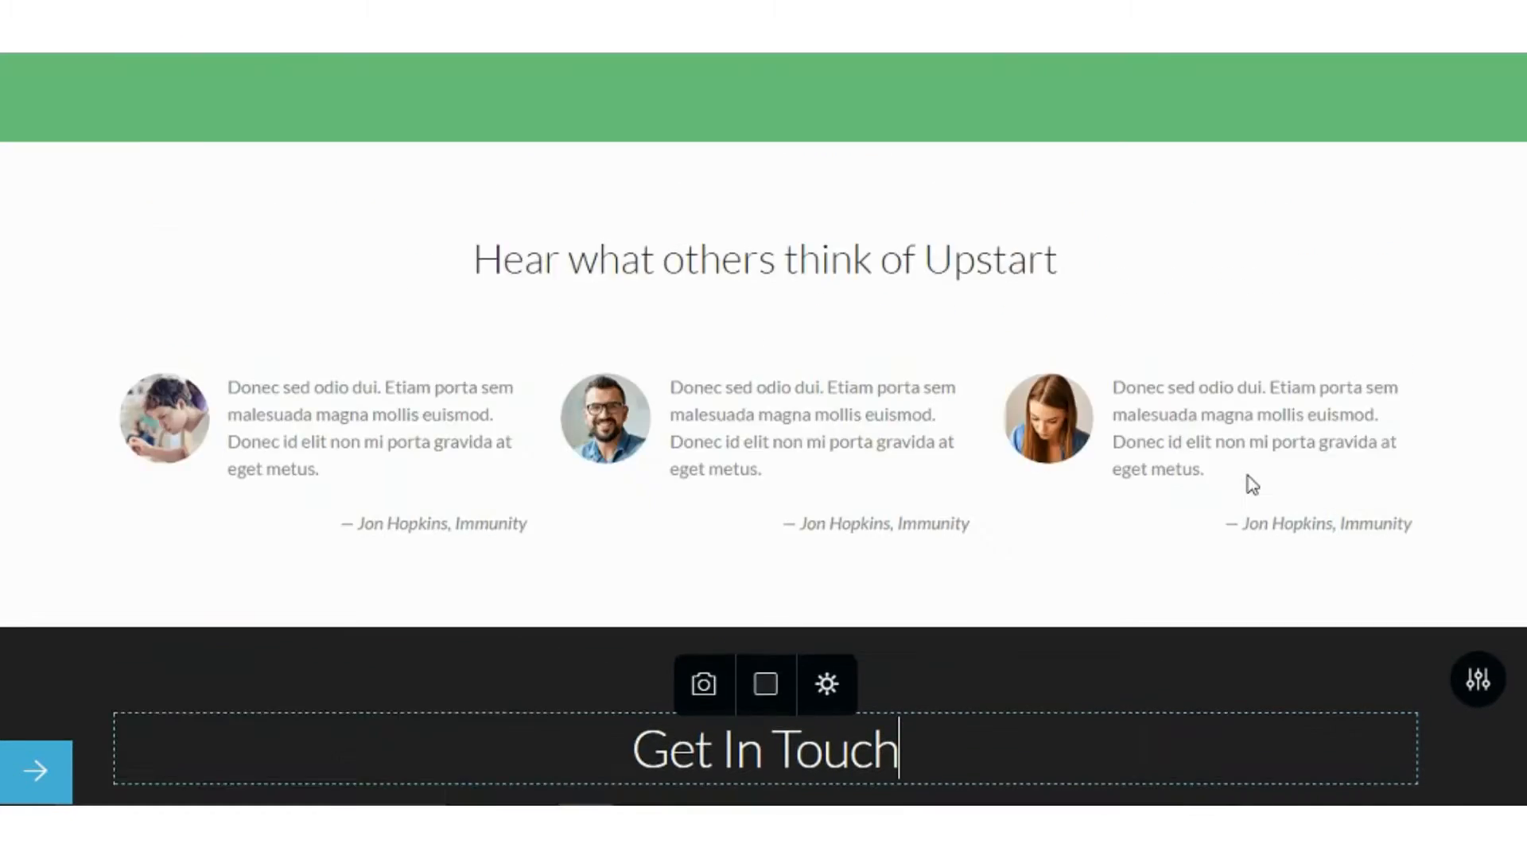
scroll(1247, 473, up, 10)
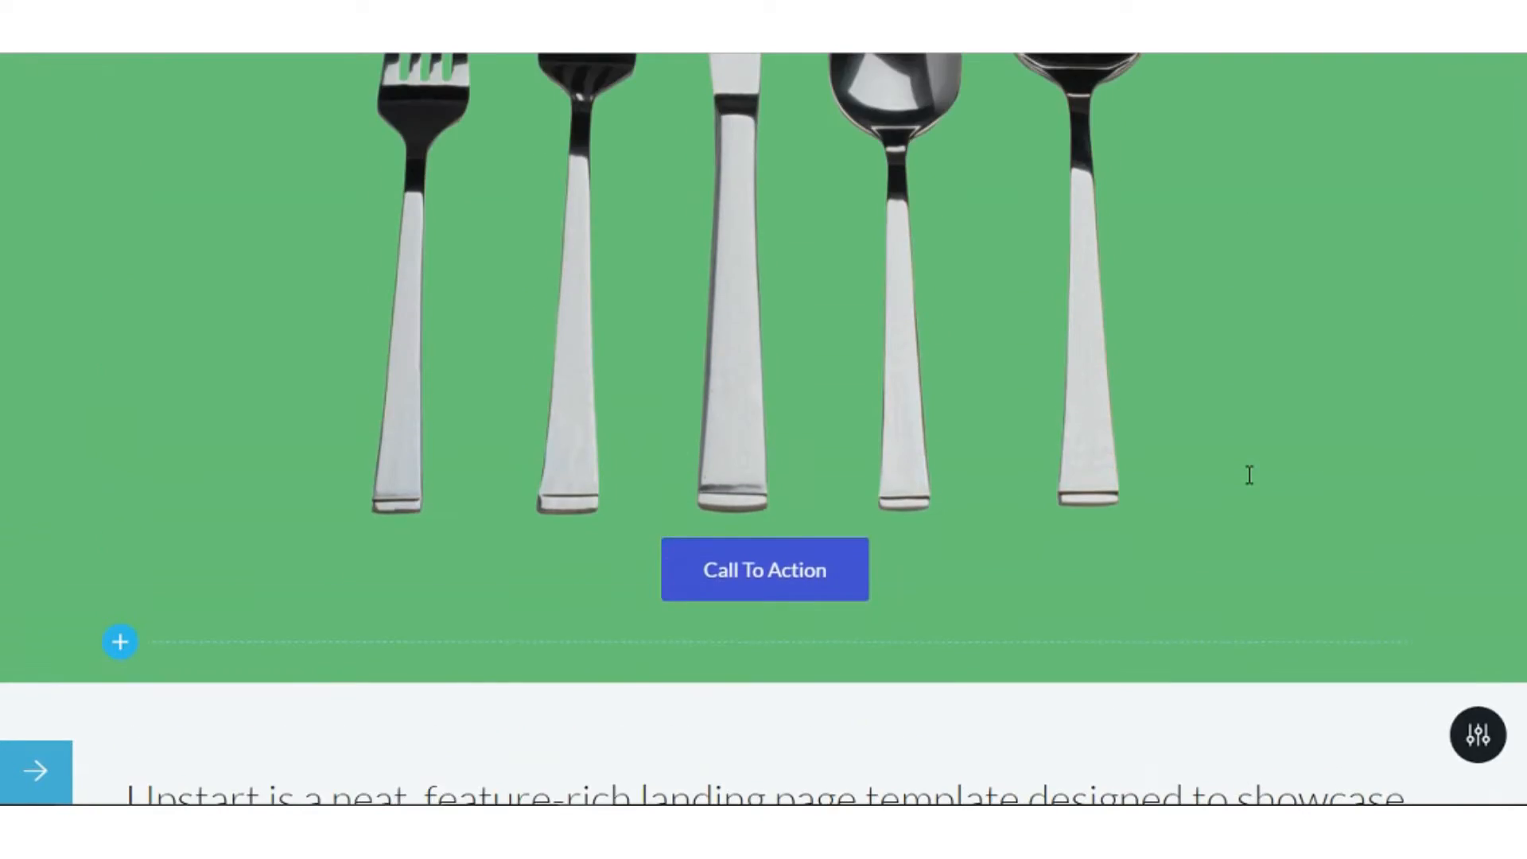
scroll(1247, 474, up, 5)
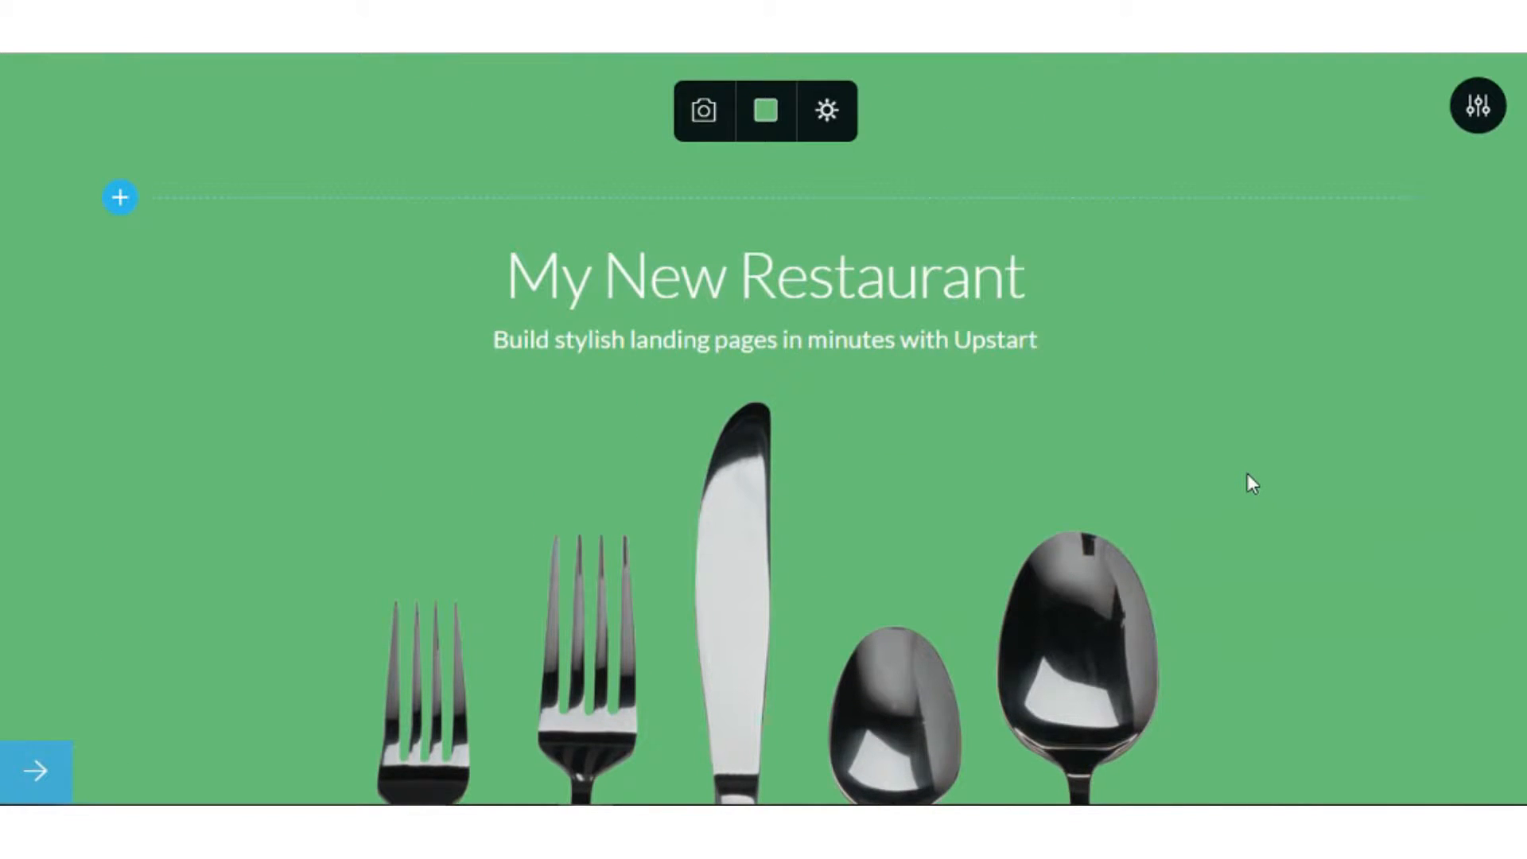
scroll(1246, 482, down, 5)
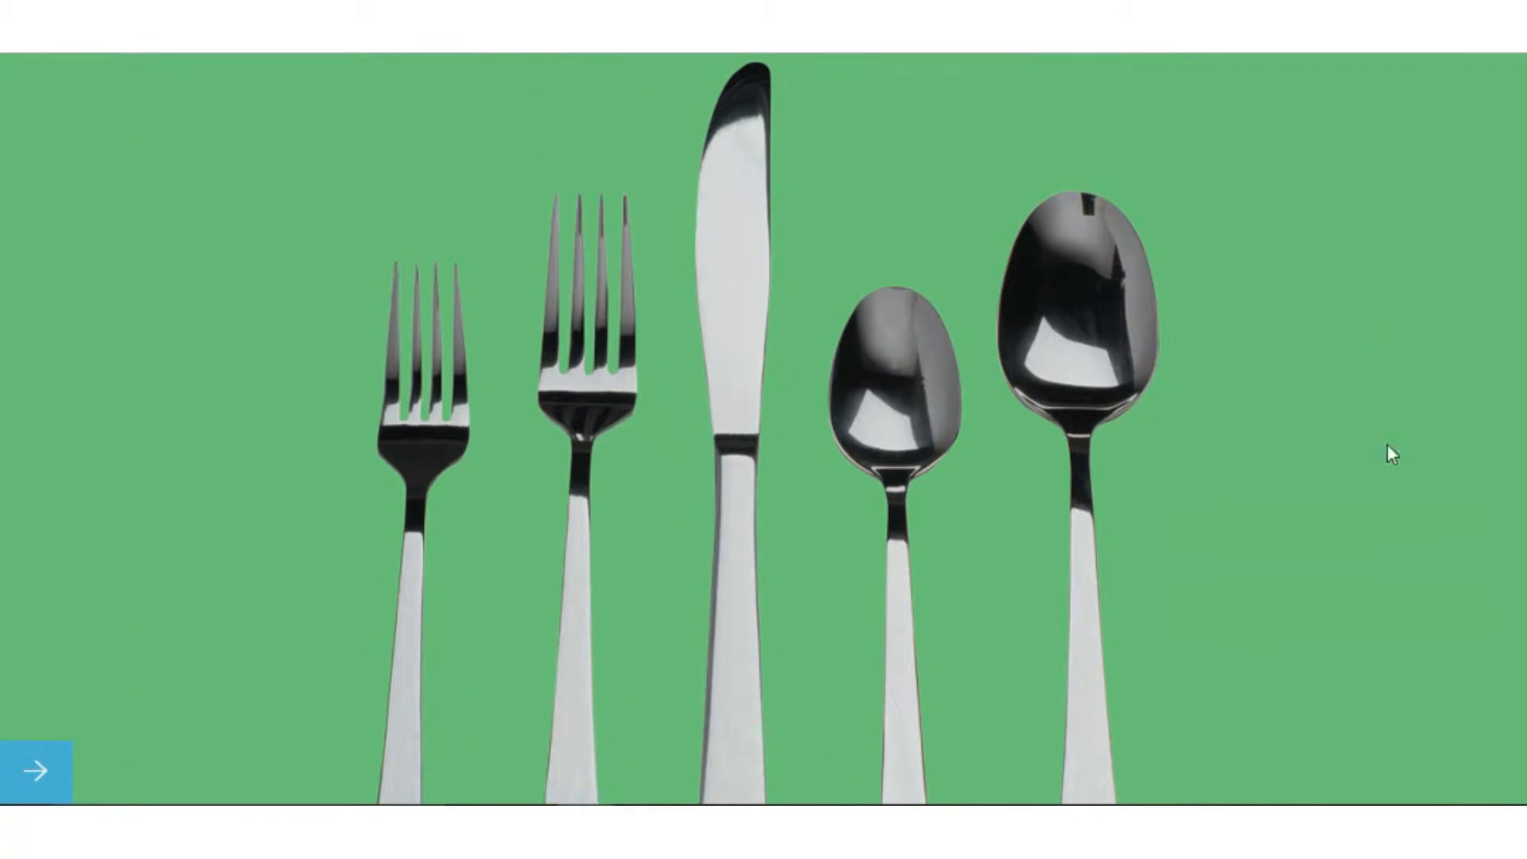
scroll(1472, 624, down, 8)
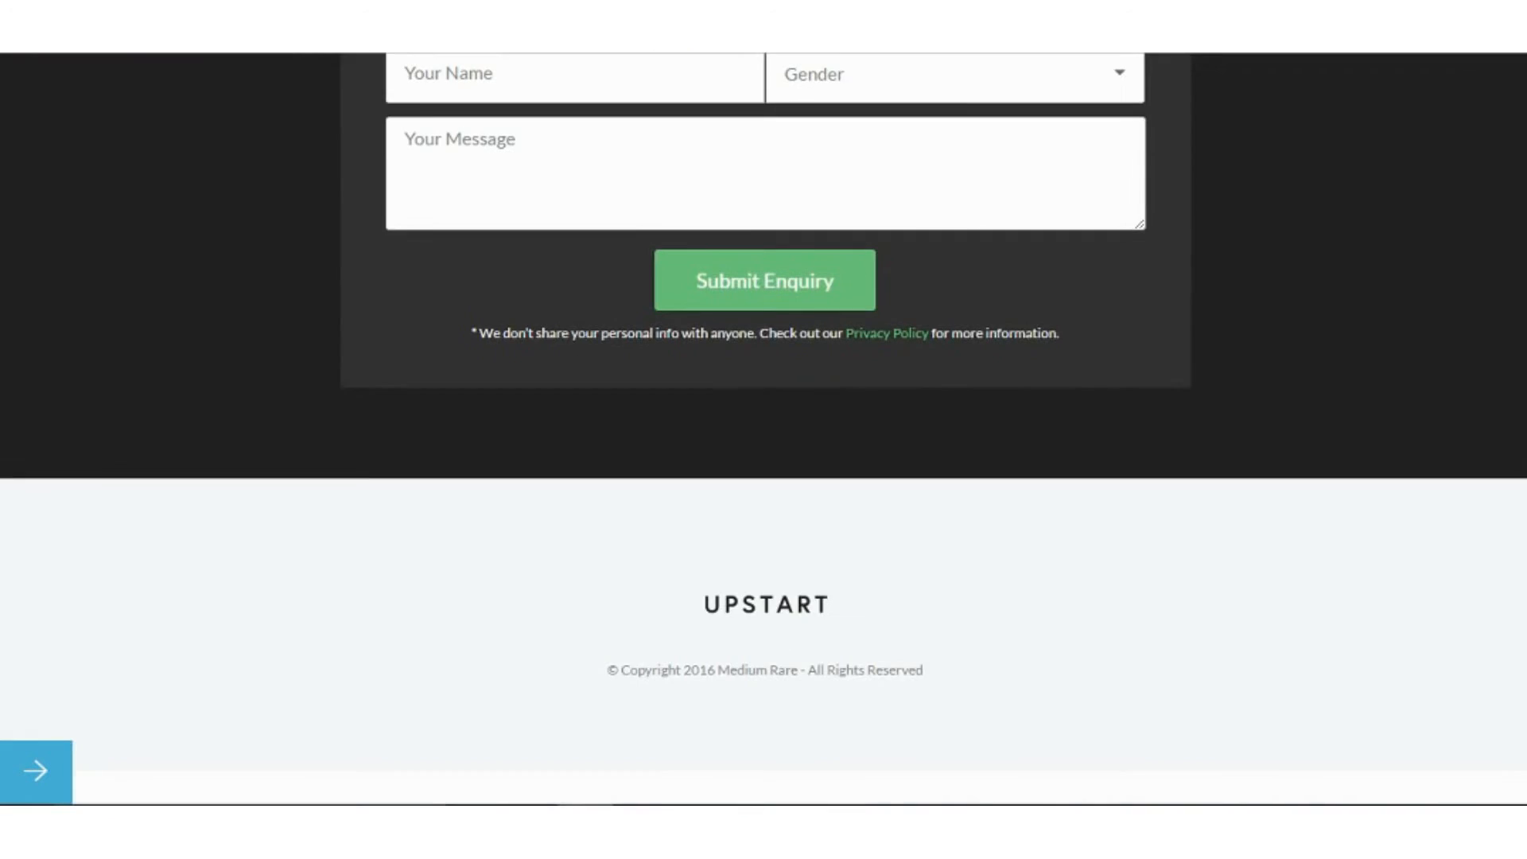
scroll(1472, 624, up, 5)
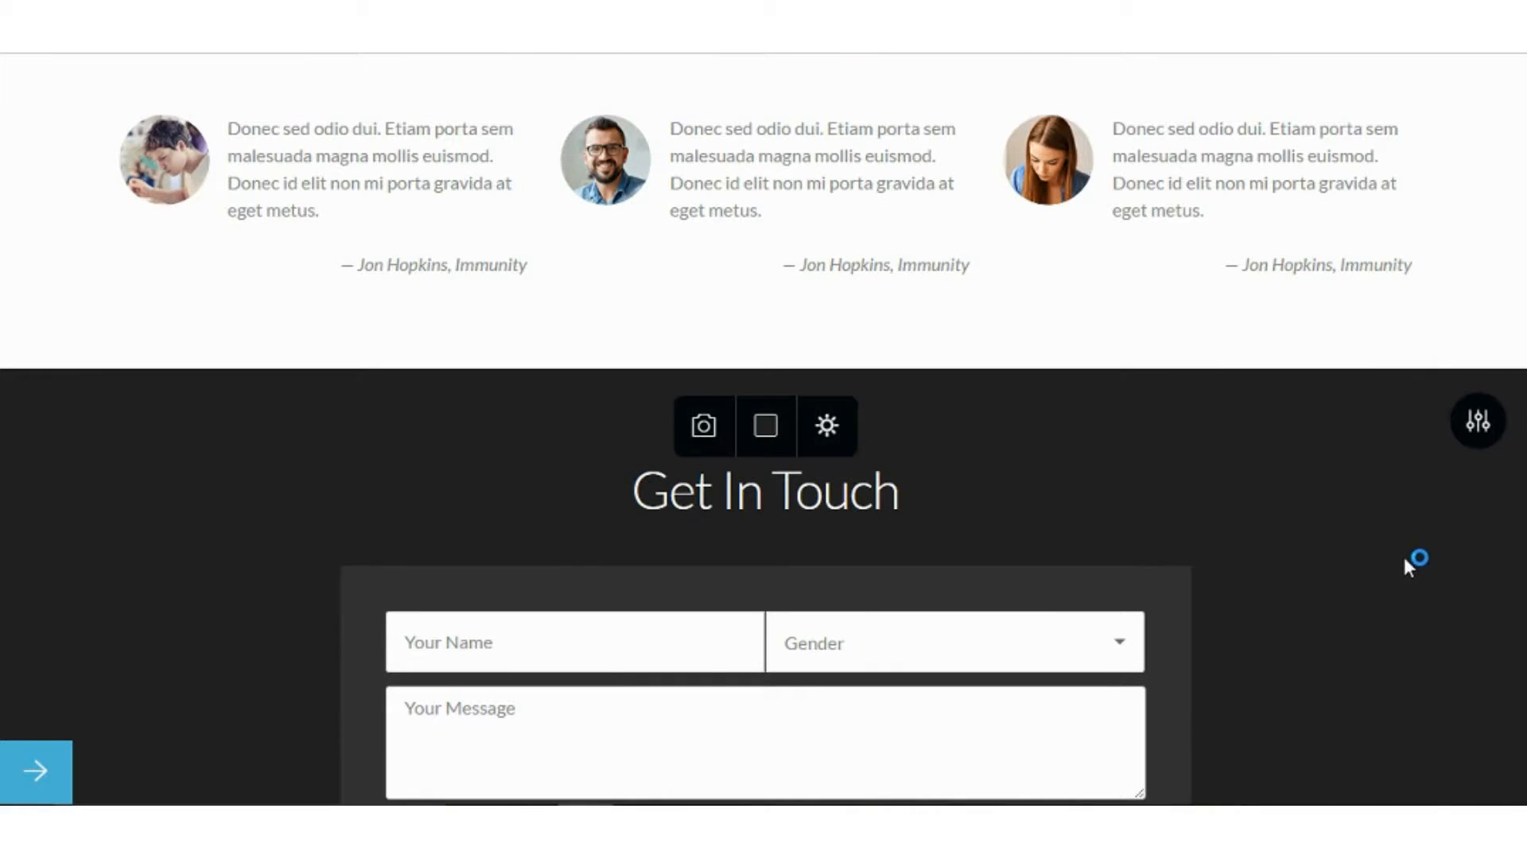
Set the Get In Touch section's parallax to Fixed and begin choosing a background image.
click(1477, 426)
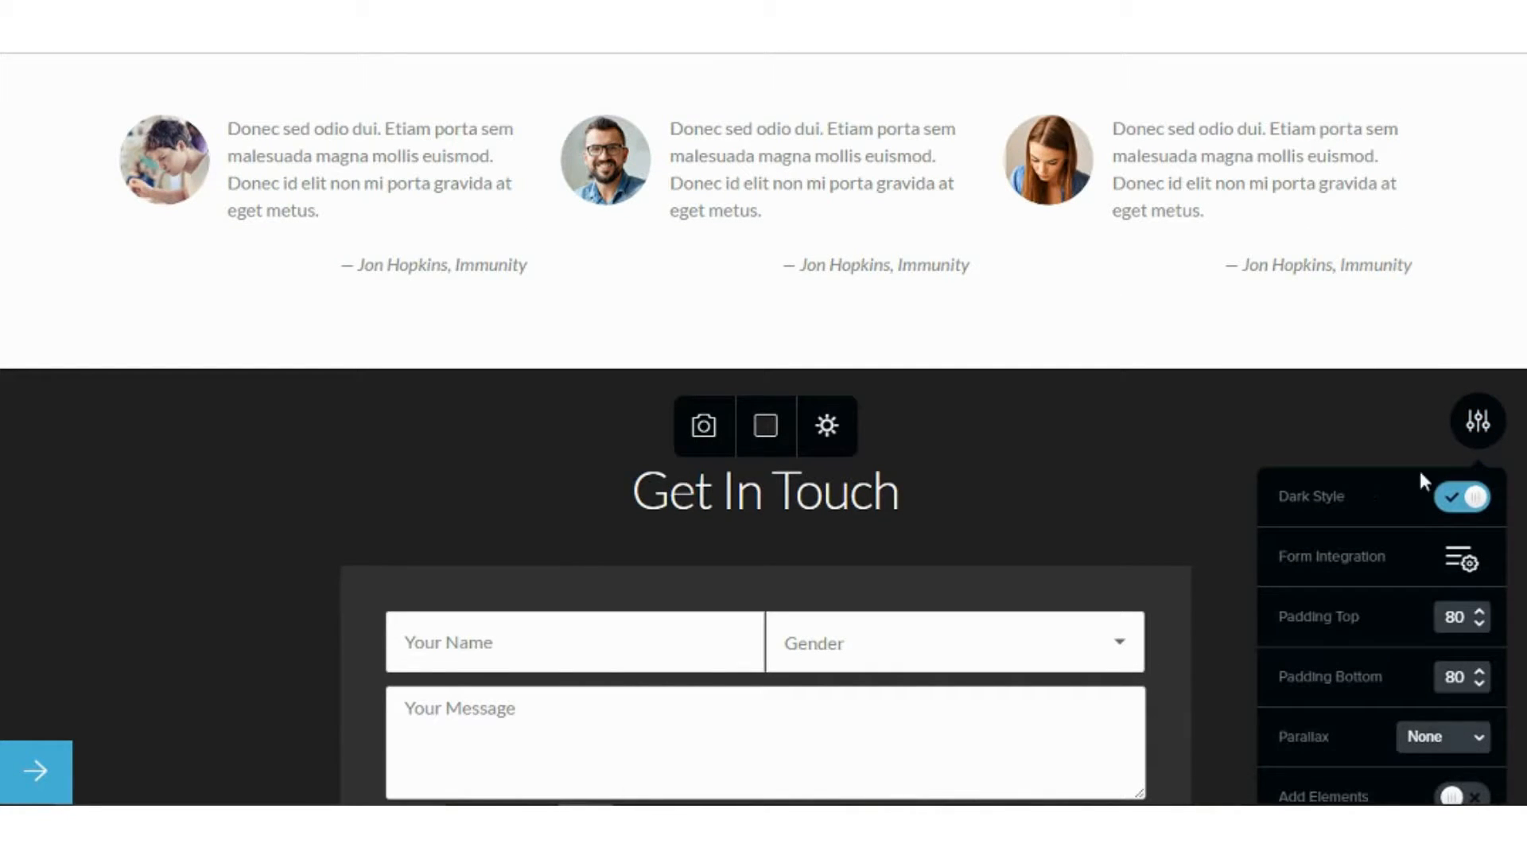
scroll(1422, 482, down, 2)
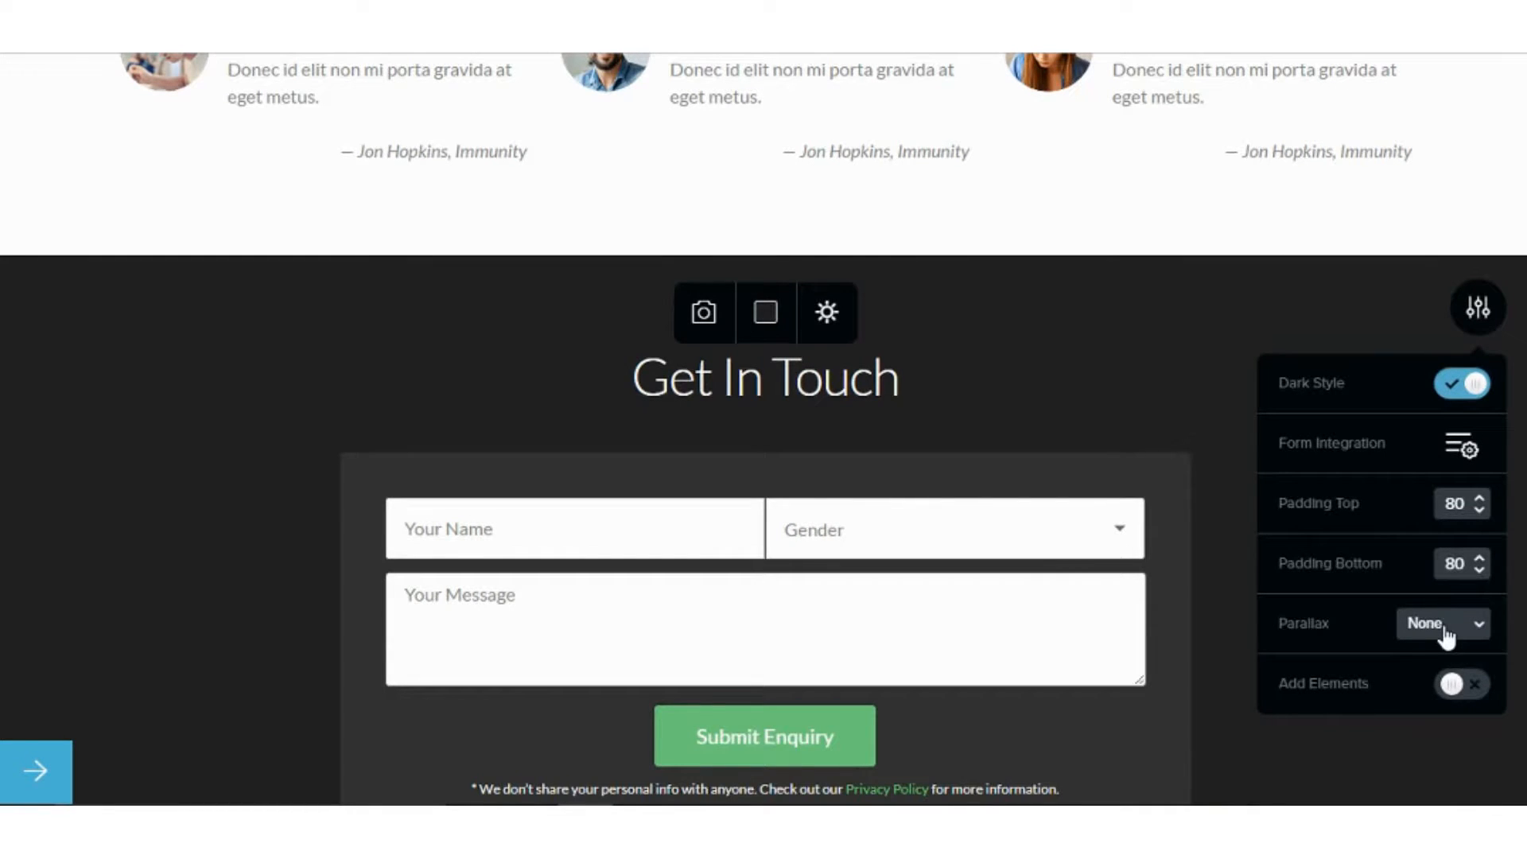
click(1441, 628)
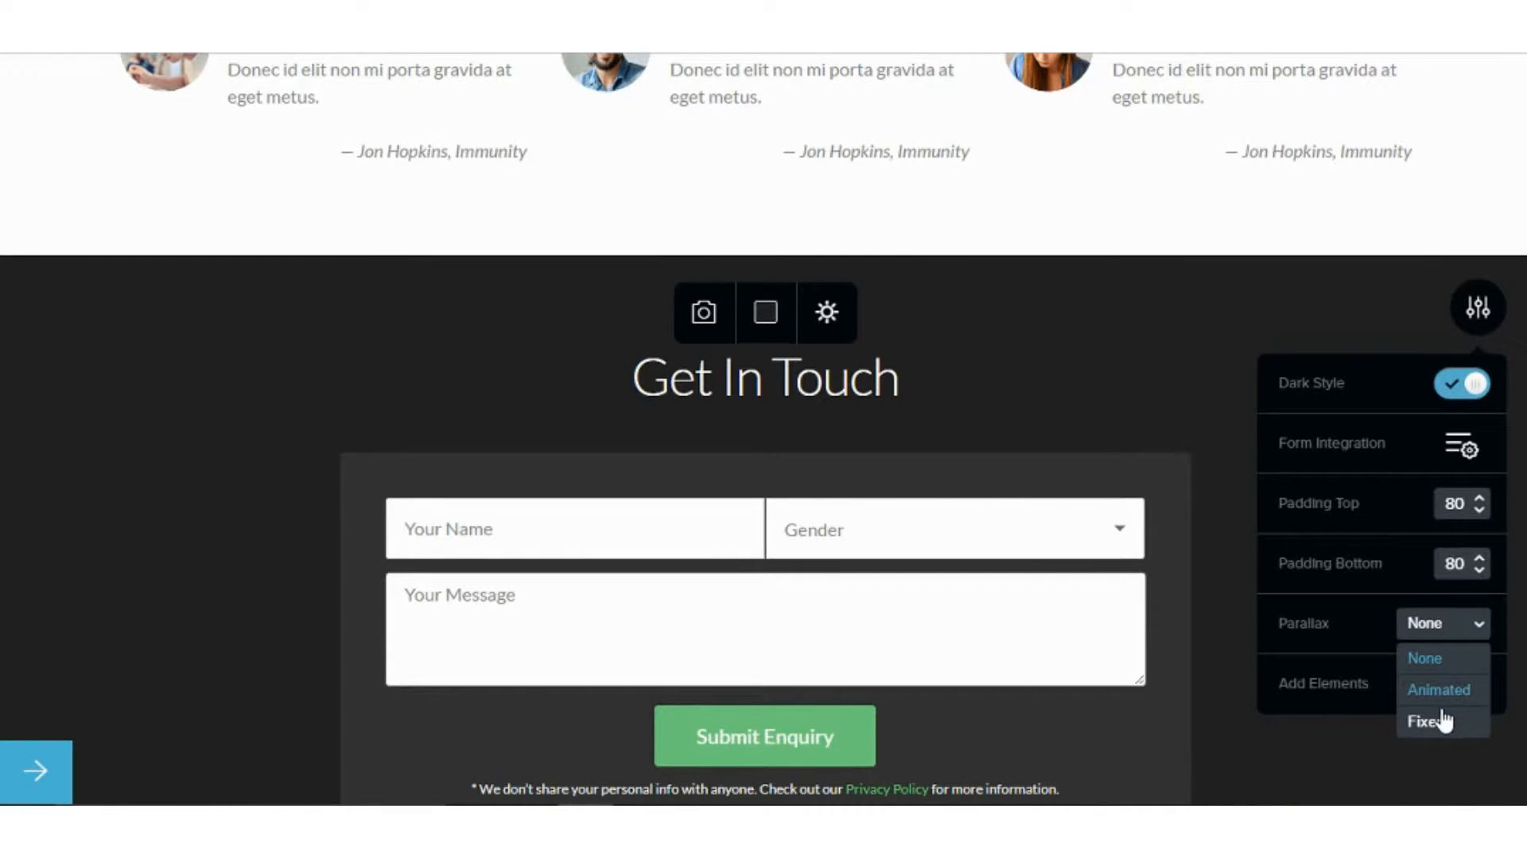
click(1428, 721)
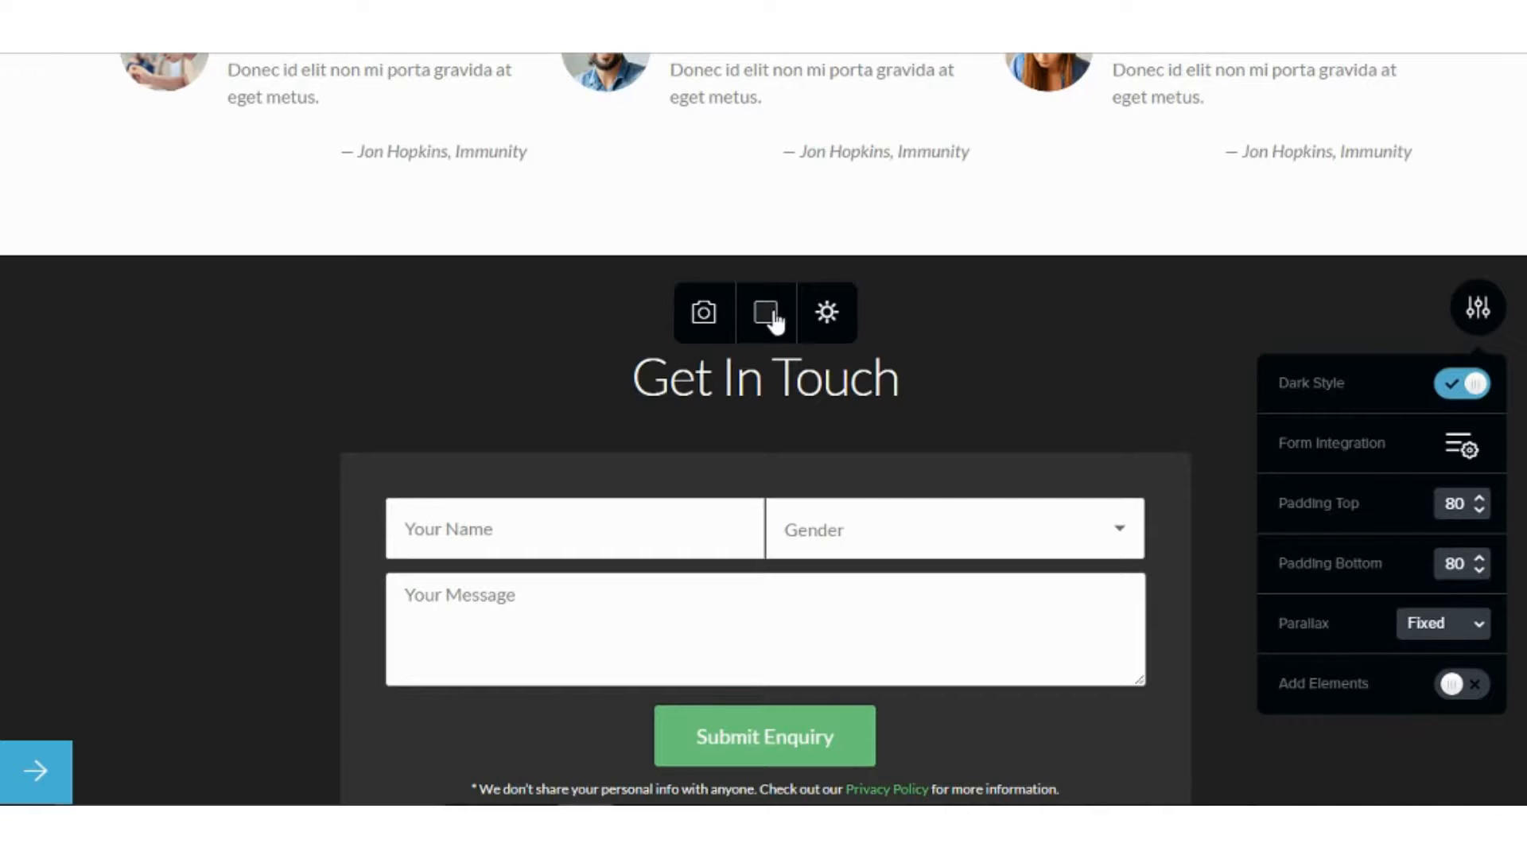
click(714, 310)
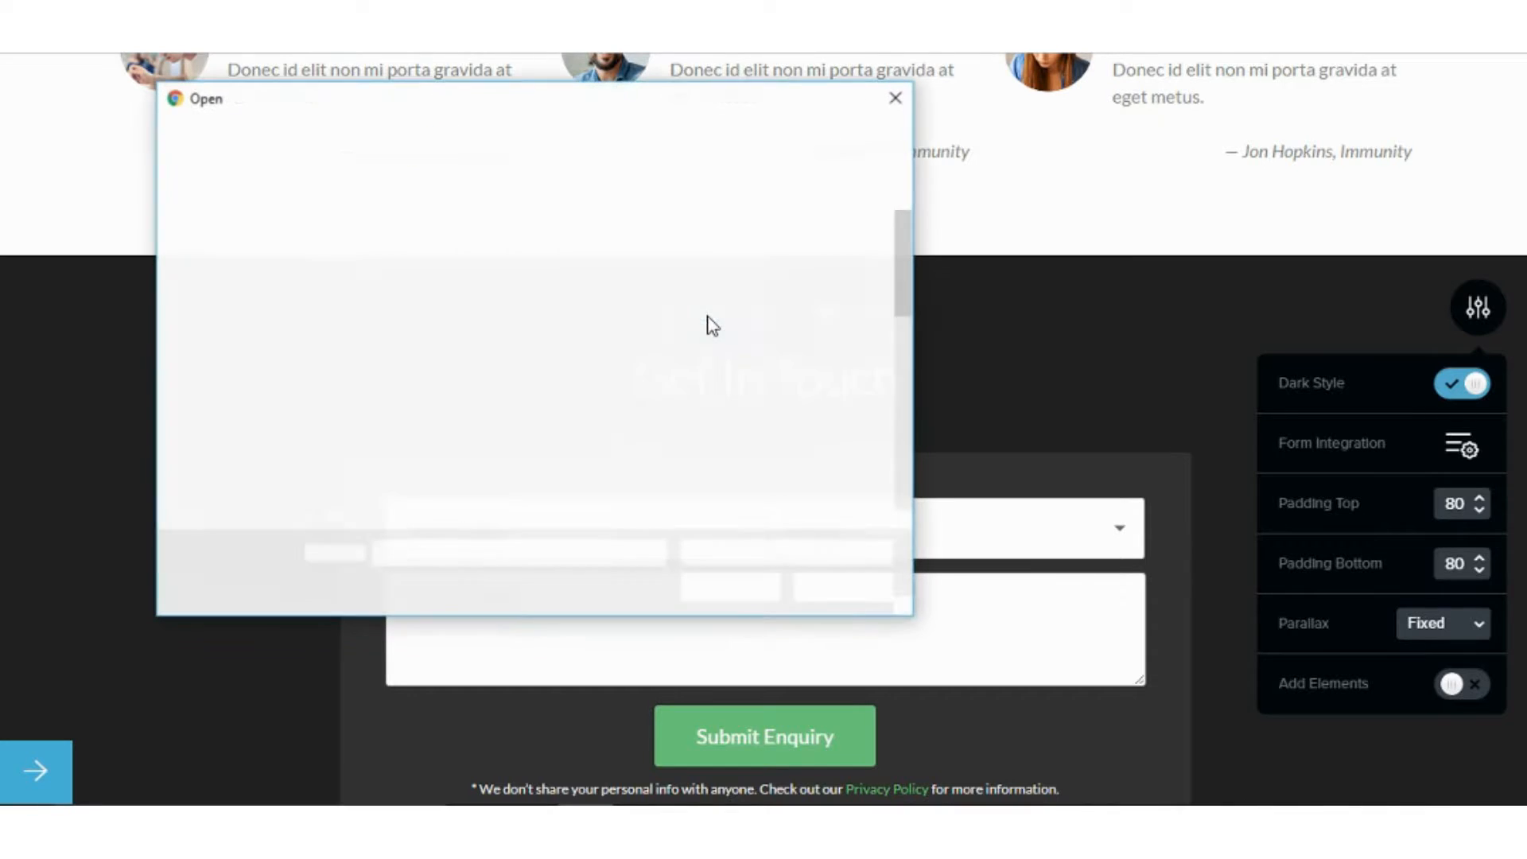
Use Hand-Holding-Egg from Google Drive > MTW > Images as the contact section background.
scroll(414, 294, down, 6)
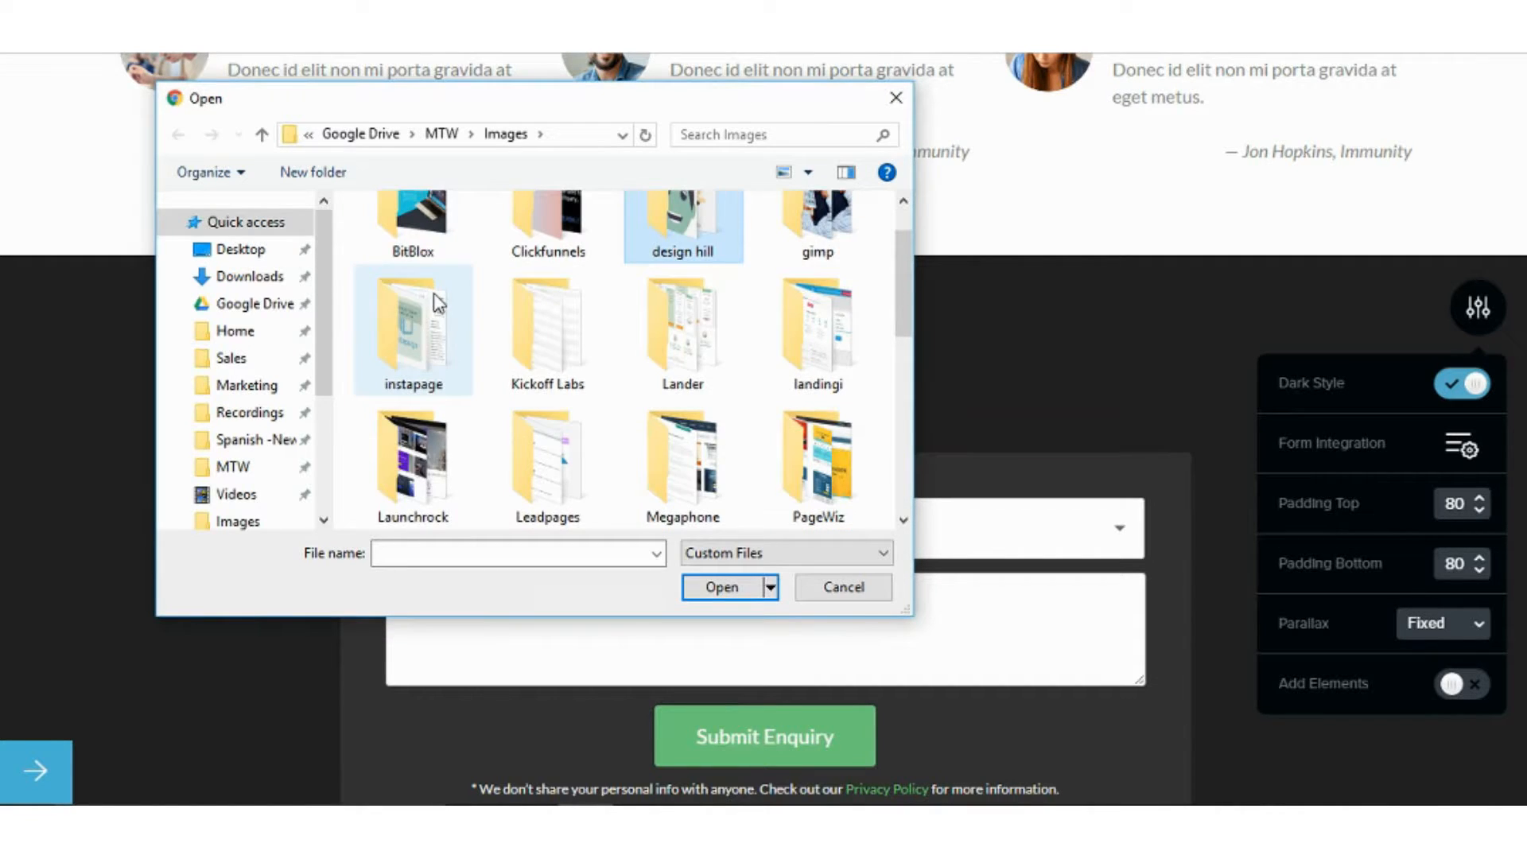
scroll(779, 319, up, 2)
click(817, 278)
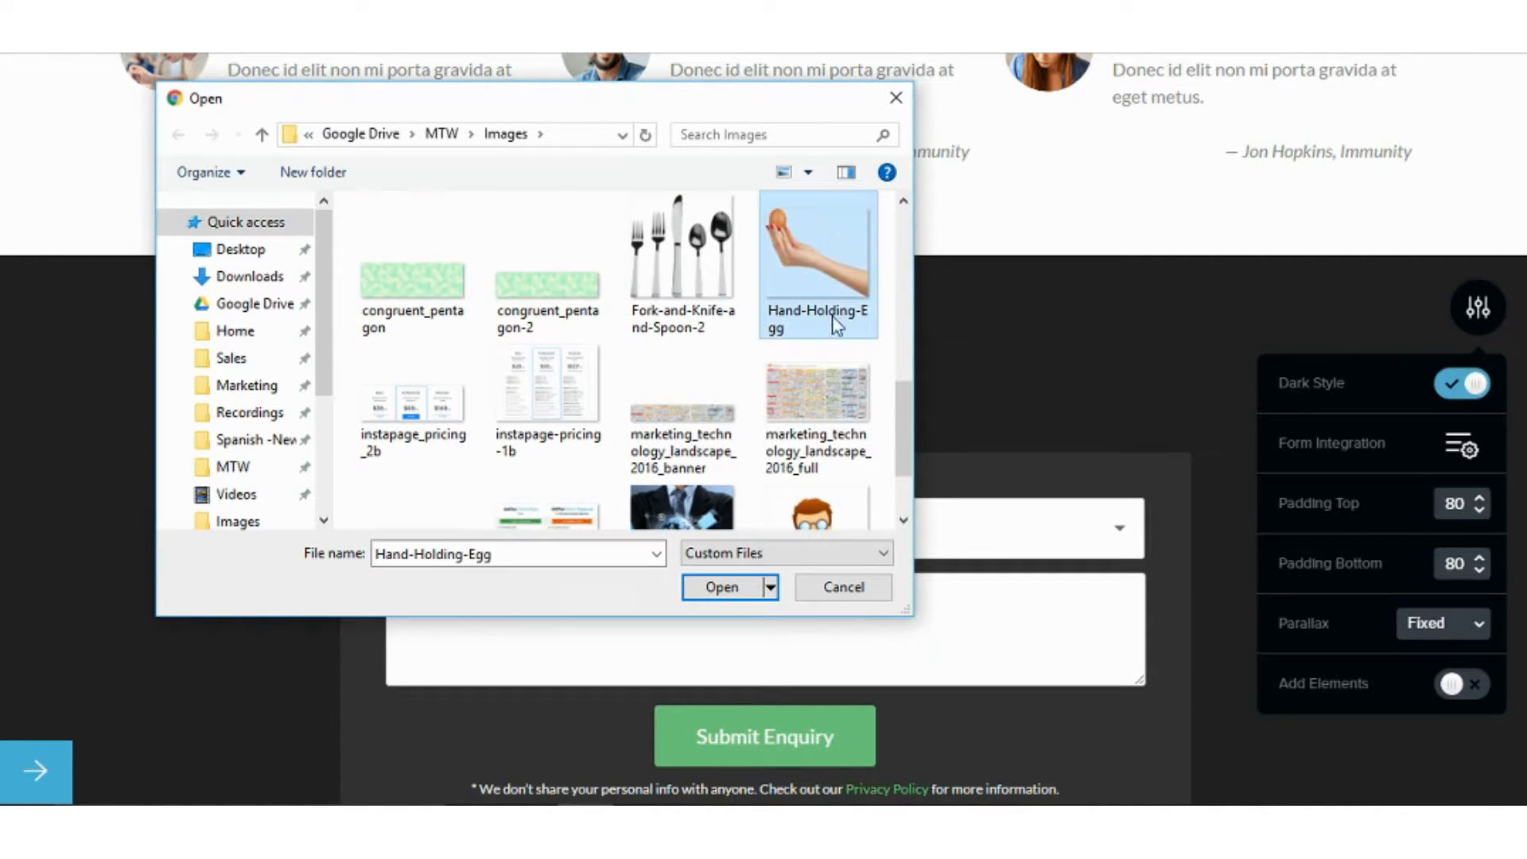
click(749, 589)
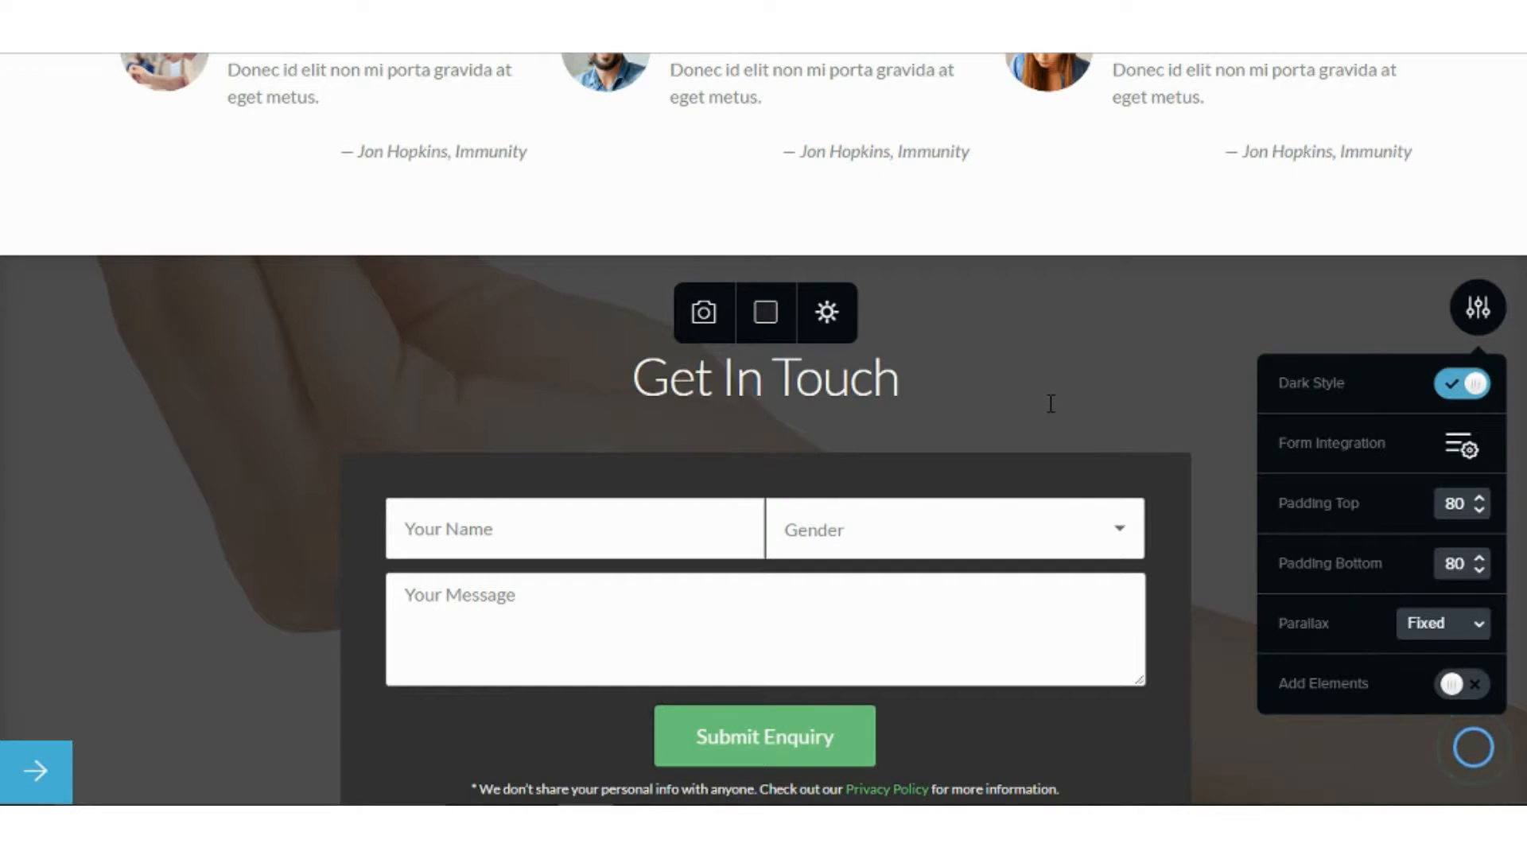
scroll(1054, 401, up, 3)
Switch the Get In Touch parallax from Fixed to Animated and scroll to preview the moving background.
scroll(1051, 404, down, 4)
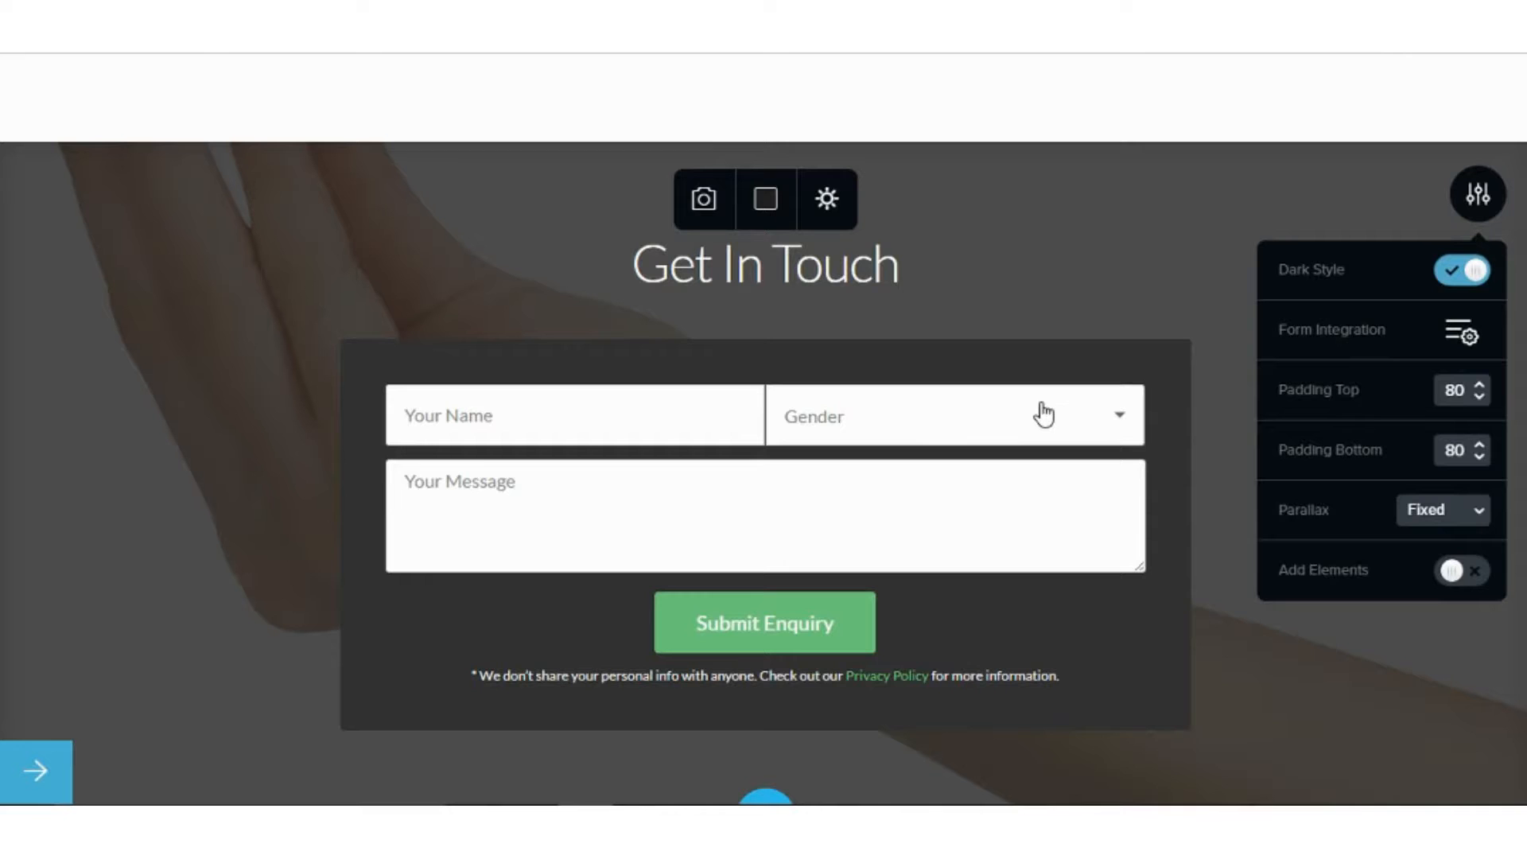
click(1444, 517)
click(1431, 581)
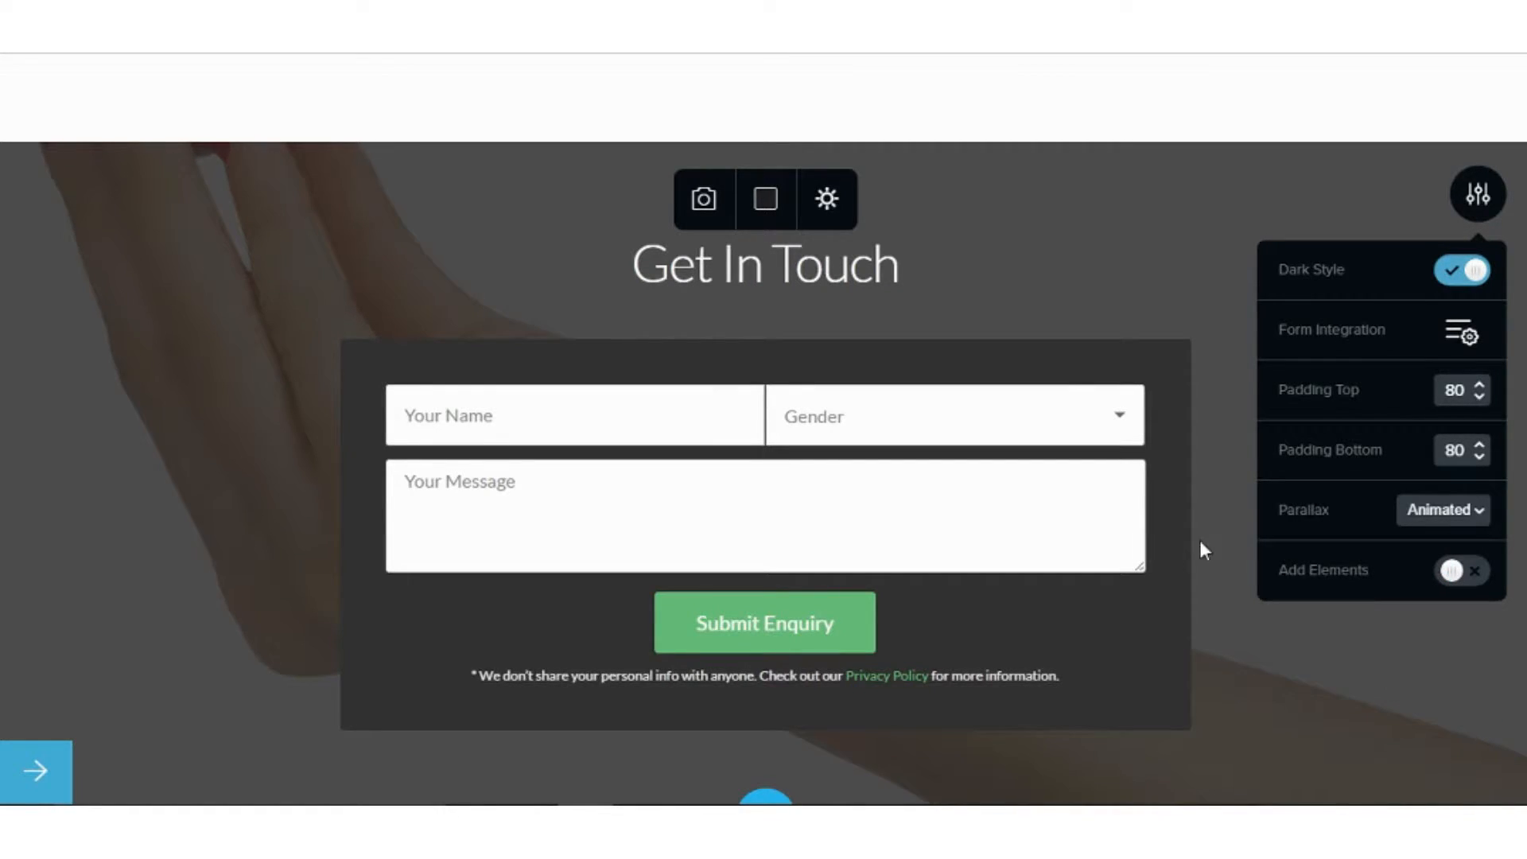
scroll(1234, 607, up, 6)
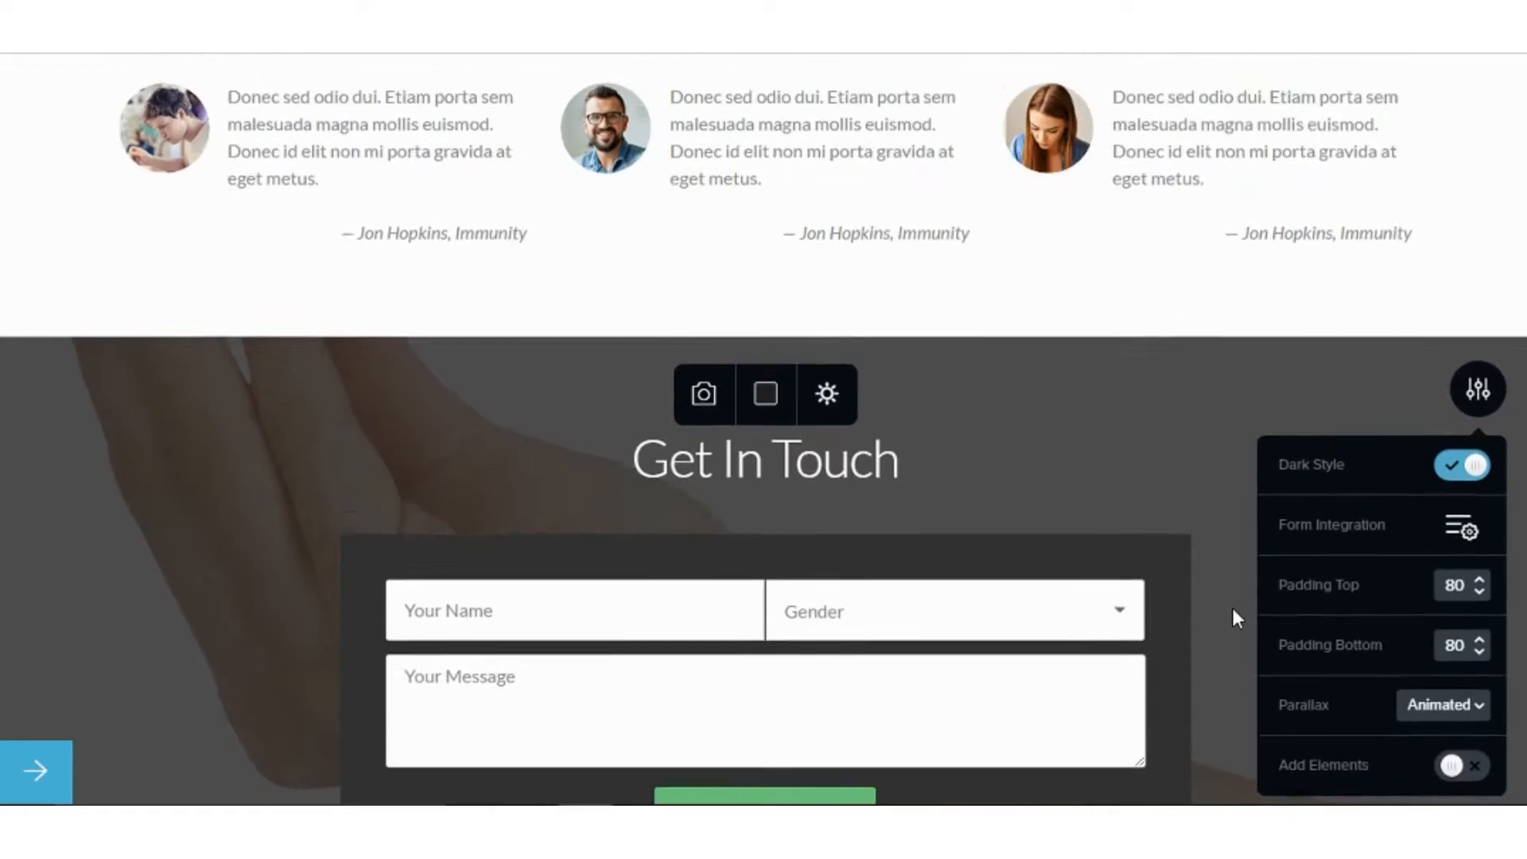
scroll(1228, 603, down, 4)
scroll(1220, 604, down, 6)
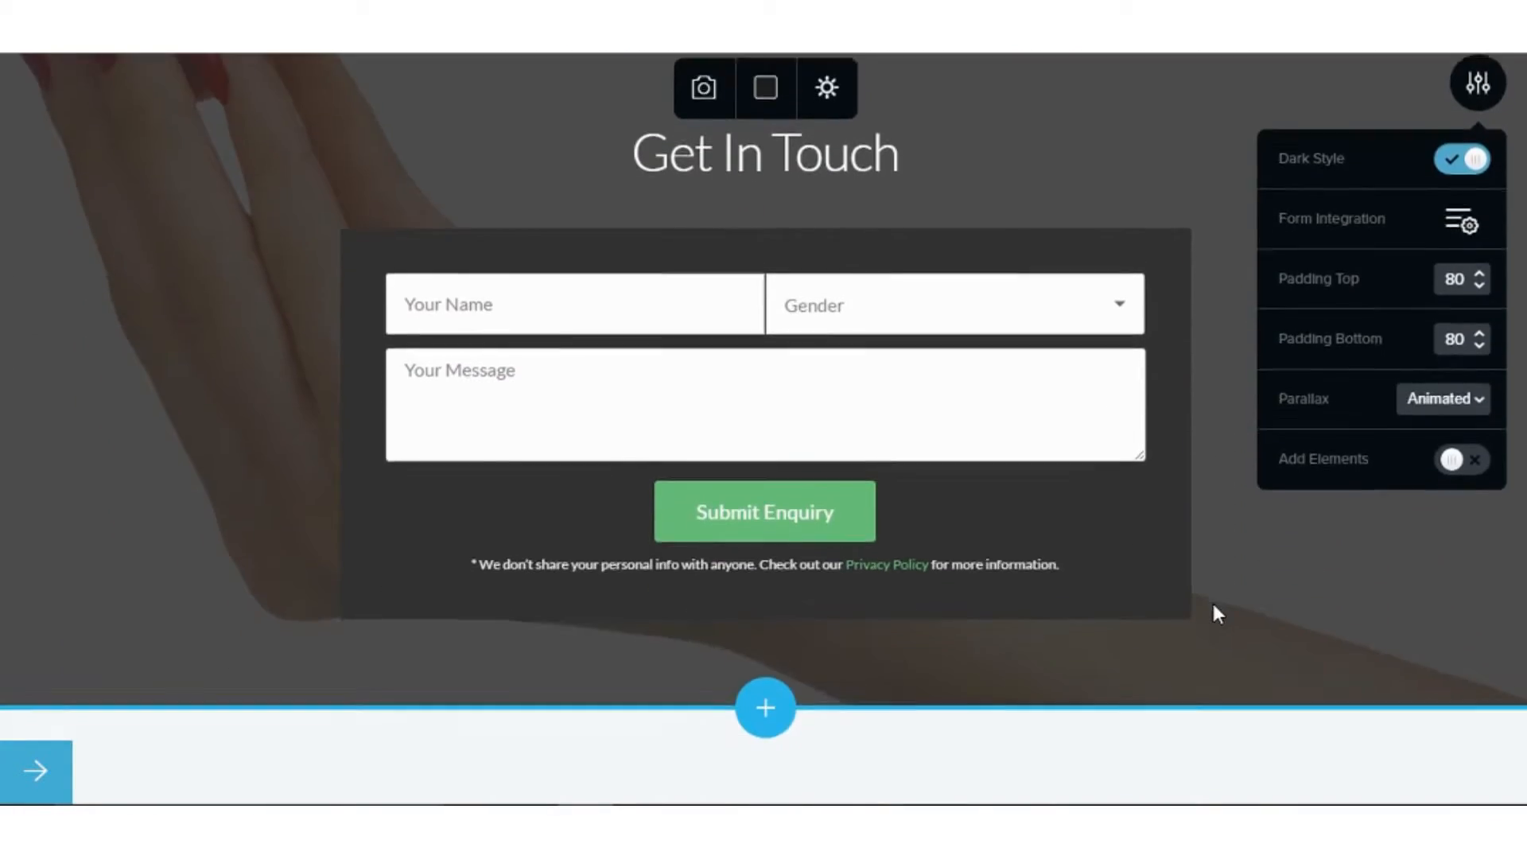
scroll(1202, 608, up, 4)
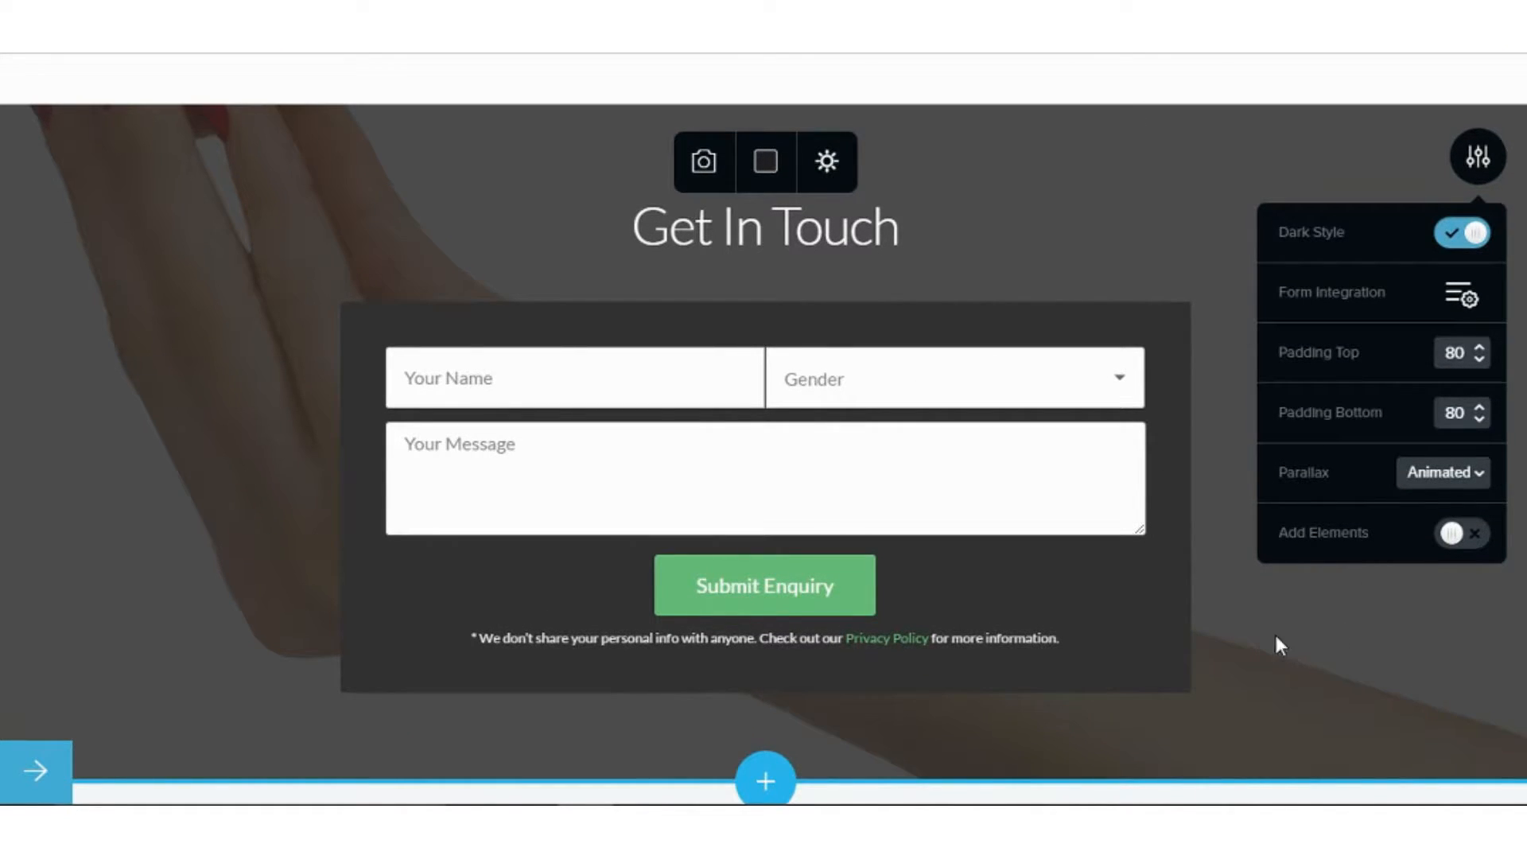
scroll(1211, 587, up, 2)
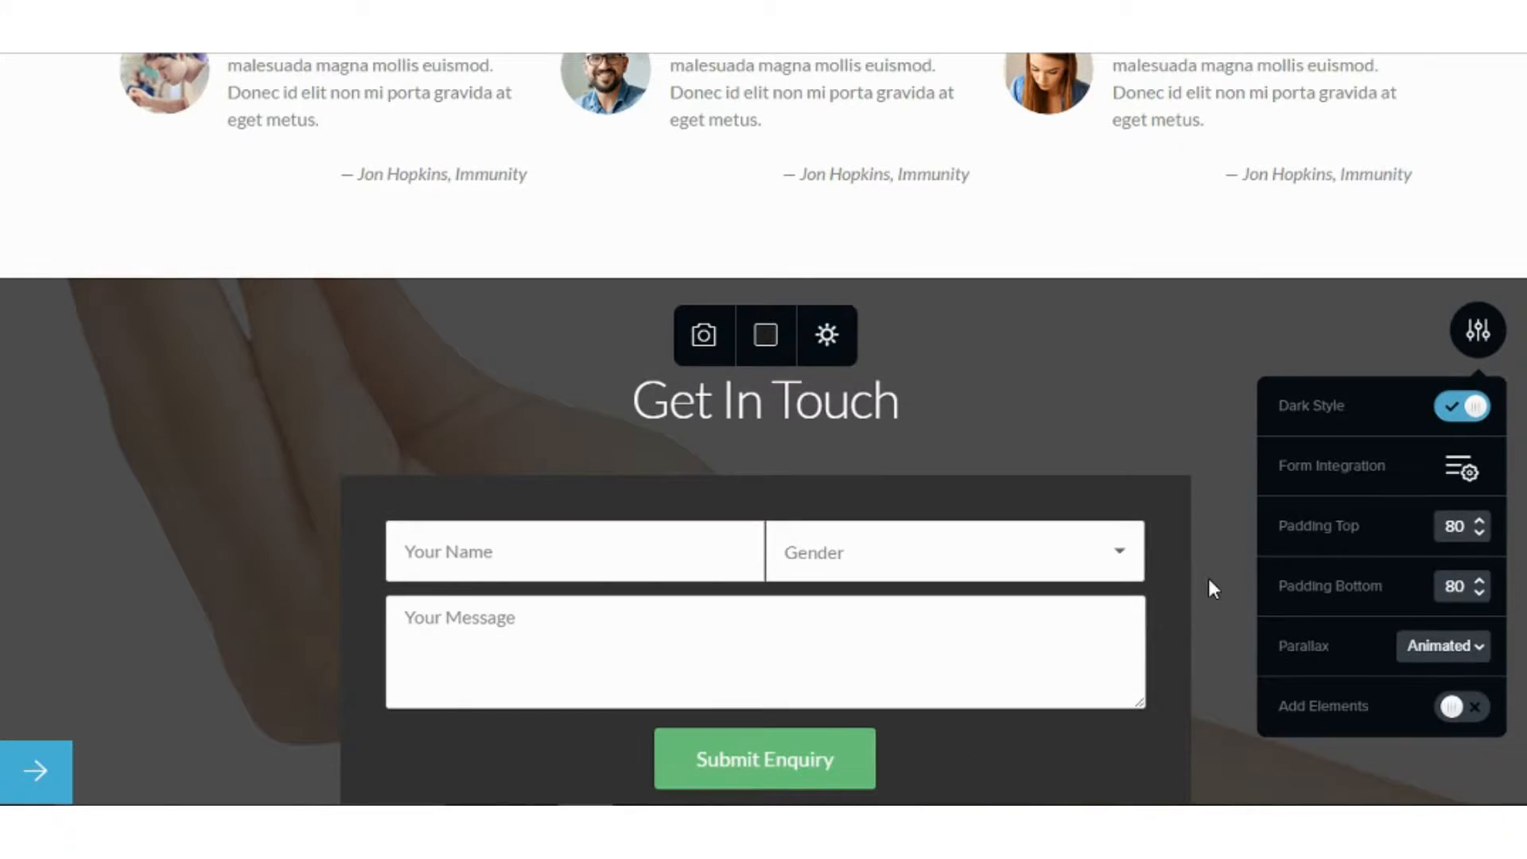
scroll(1209, 581, up, 5)
scroll(1209, 580, down, 5)
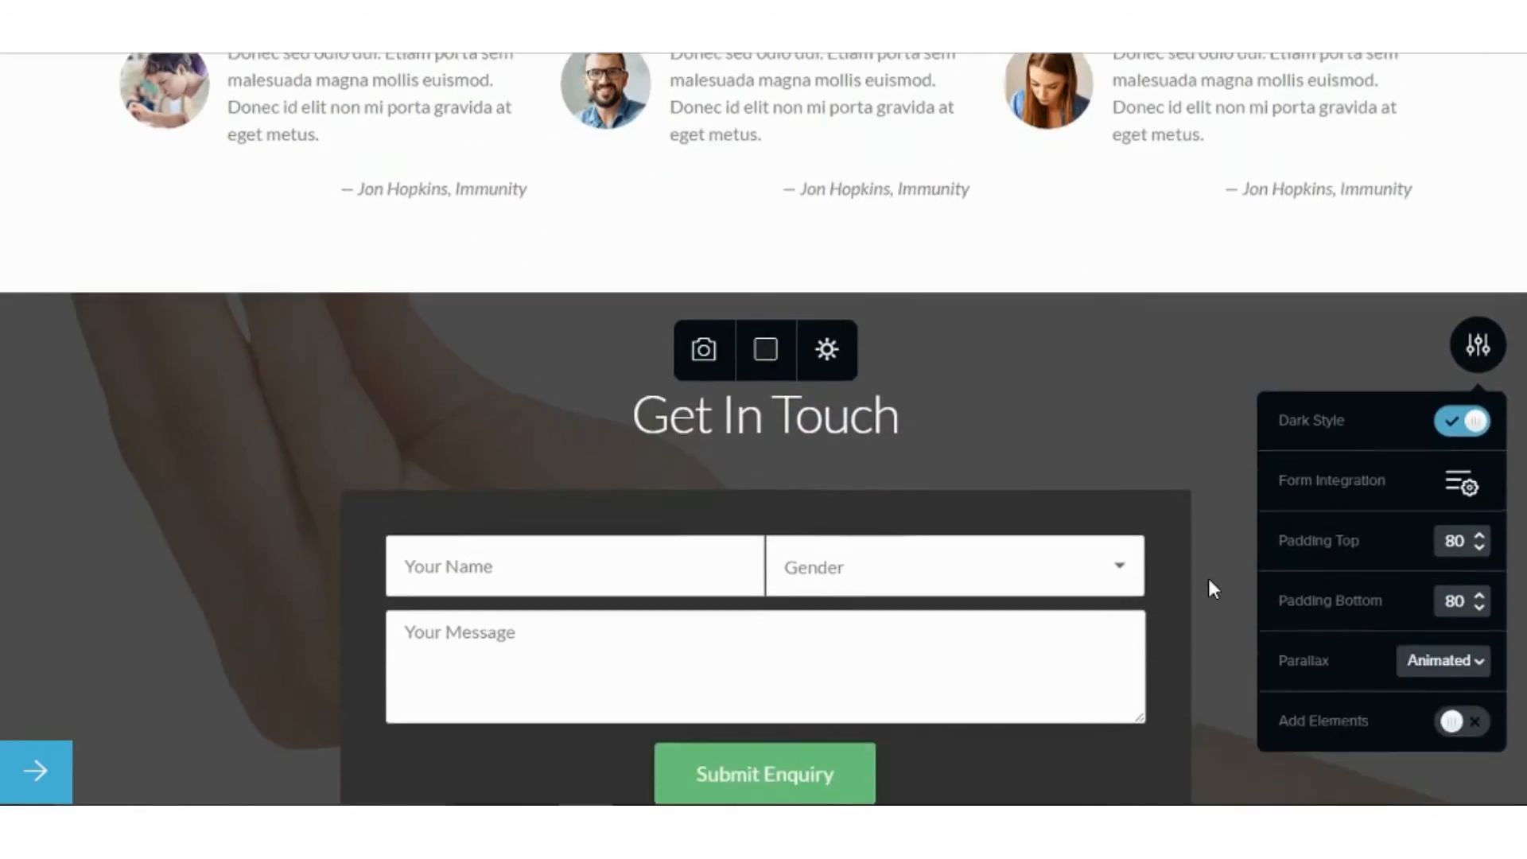
scroll(1209, 580, up, 4)
scroll(1208, 579, up, 15)
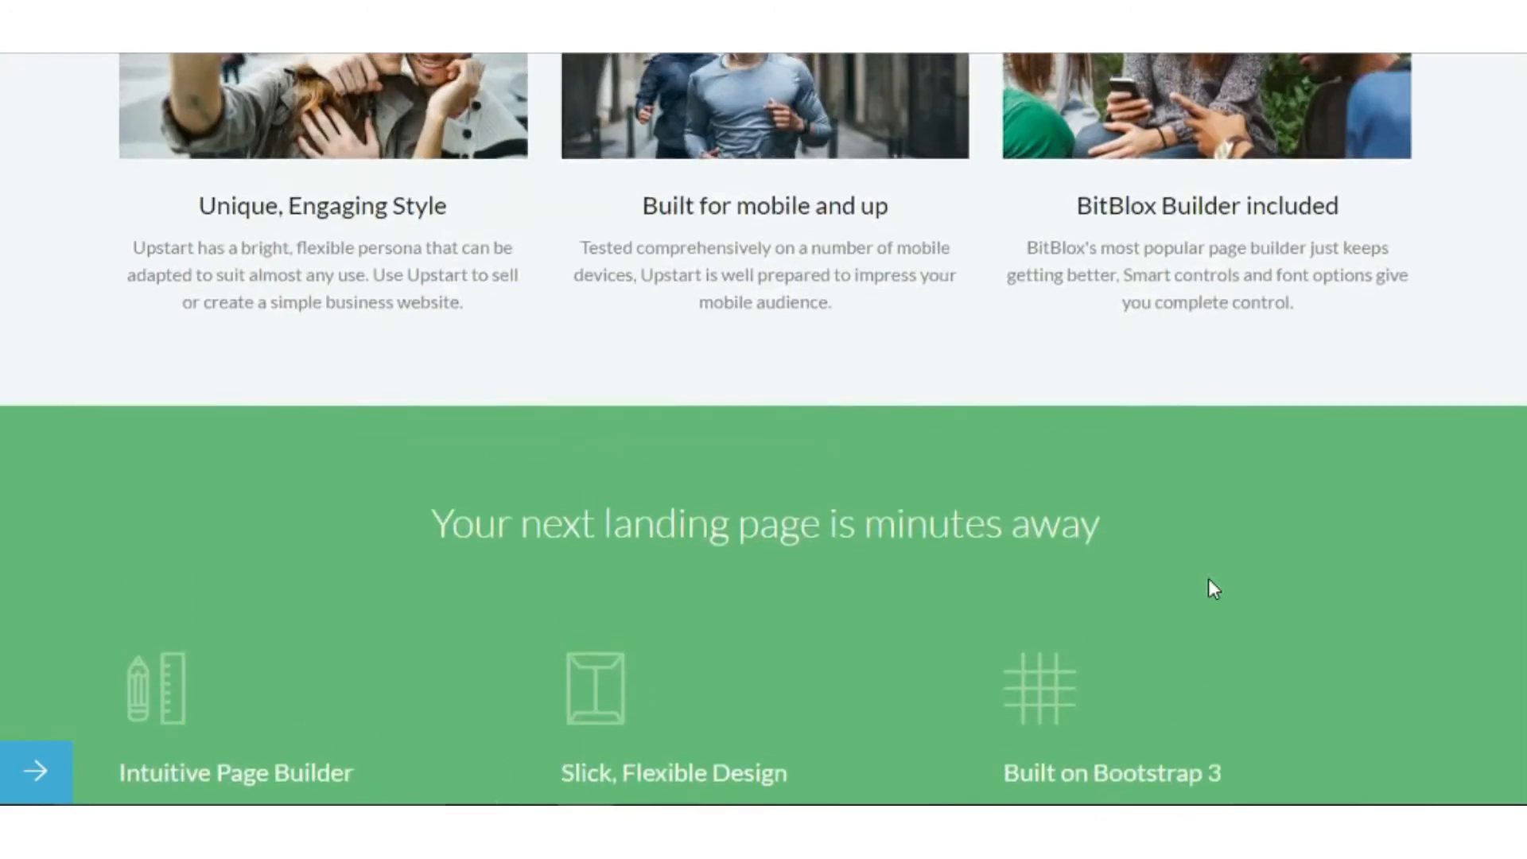
scroll(1209, 579, up, 4)
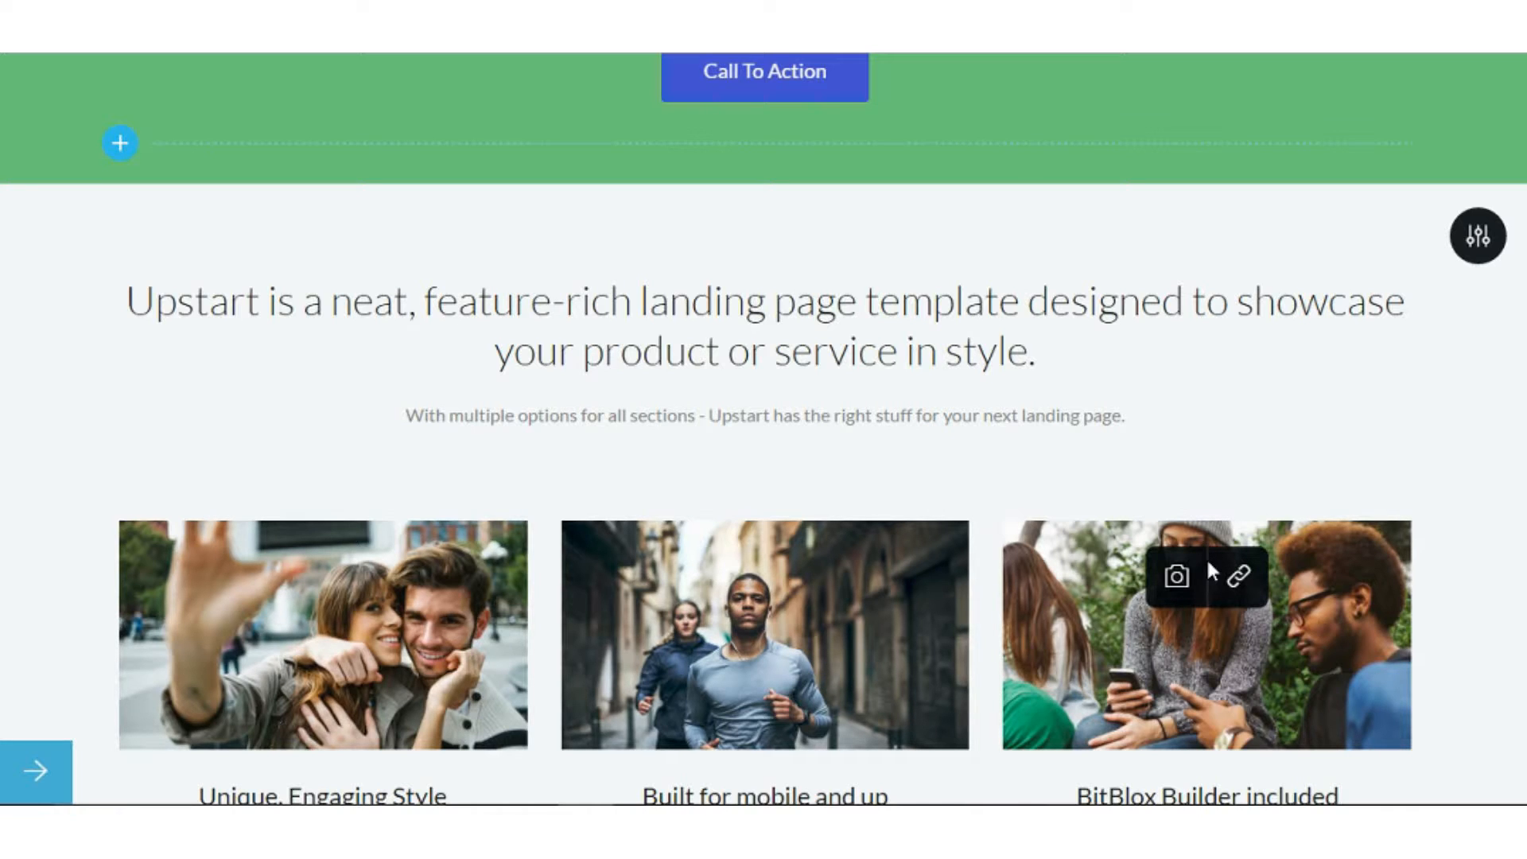
scroll(1207, 562, up, 3)
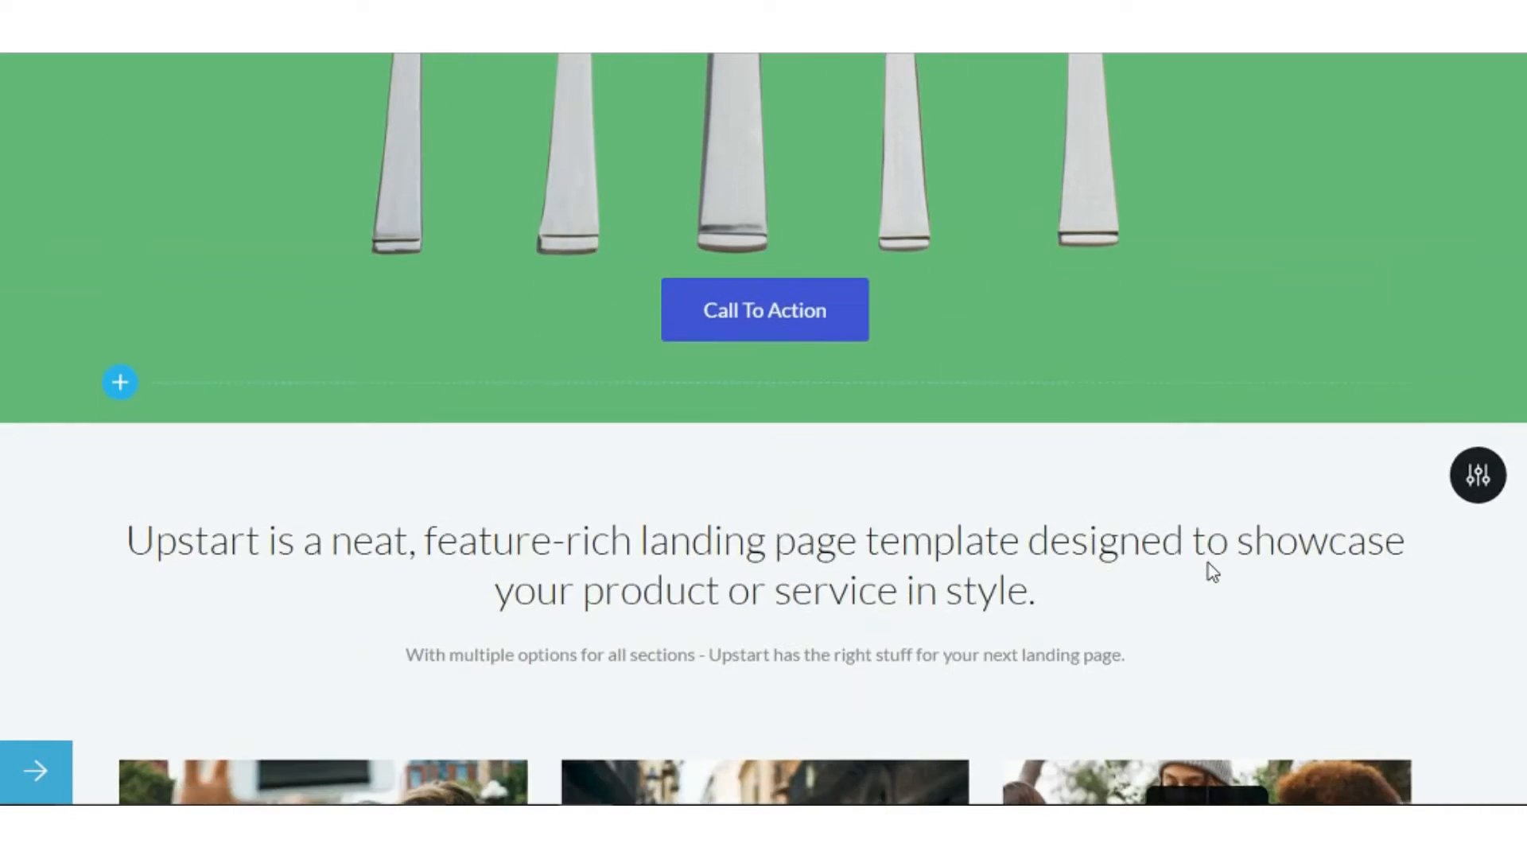
scroll(1207, 568, down, 10)
scroll(1201, 566, down, 15)
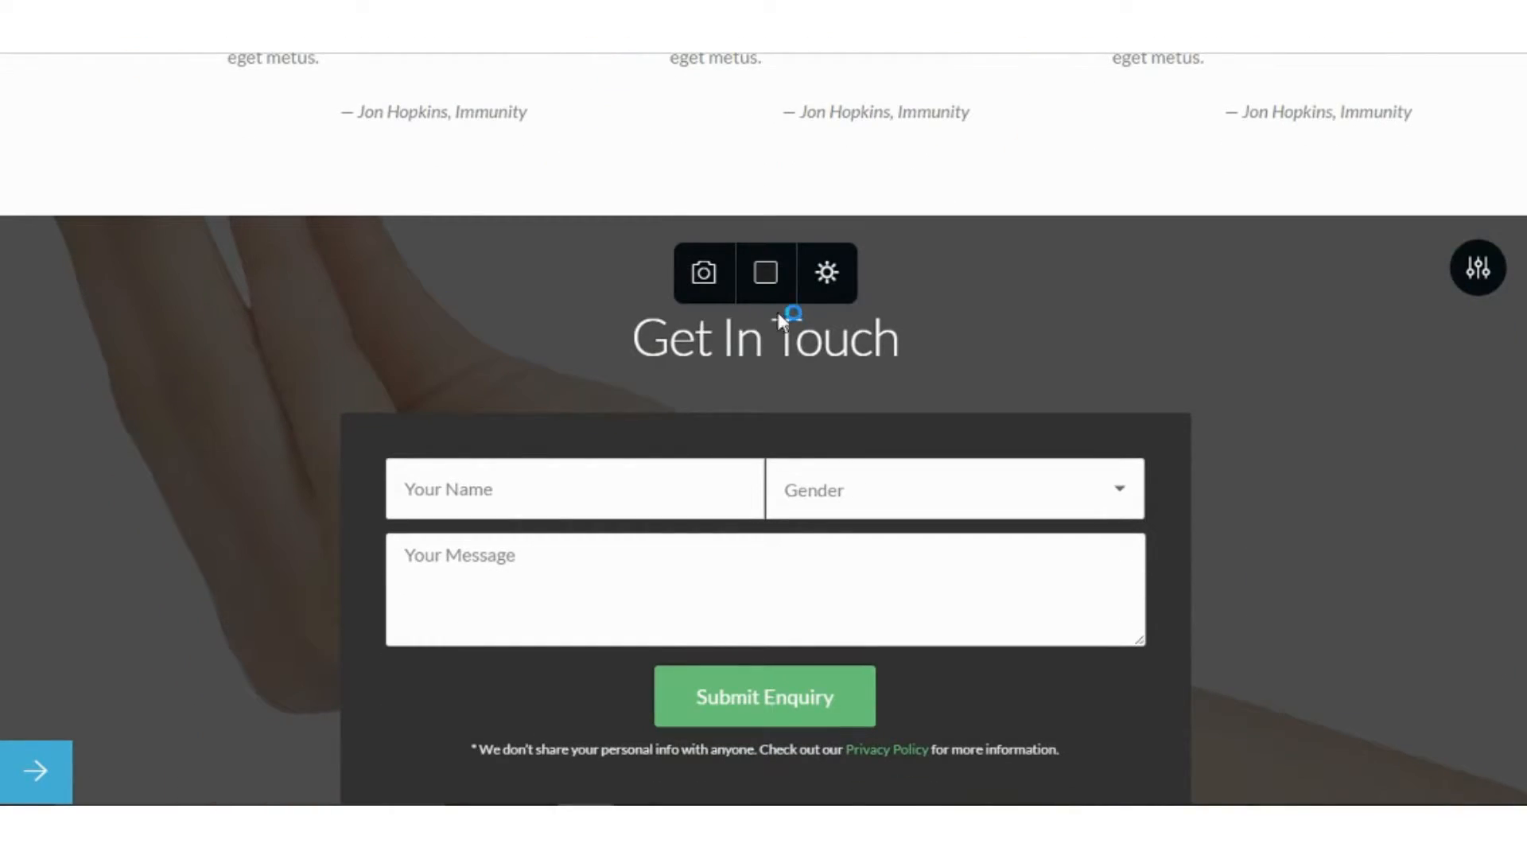
Change the Get In Touch background overlay from grey #222222 to dark green #0b2e0b.
click(768, 296)
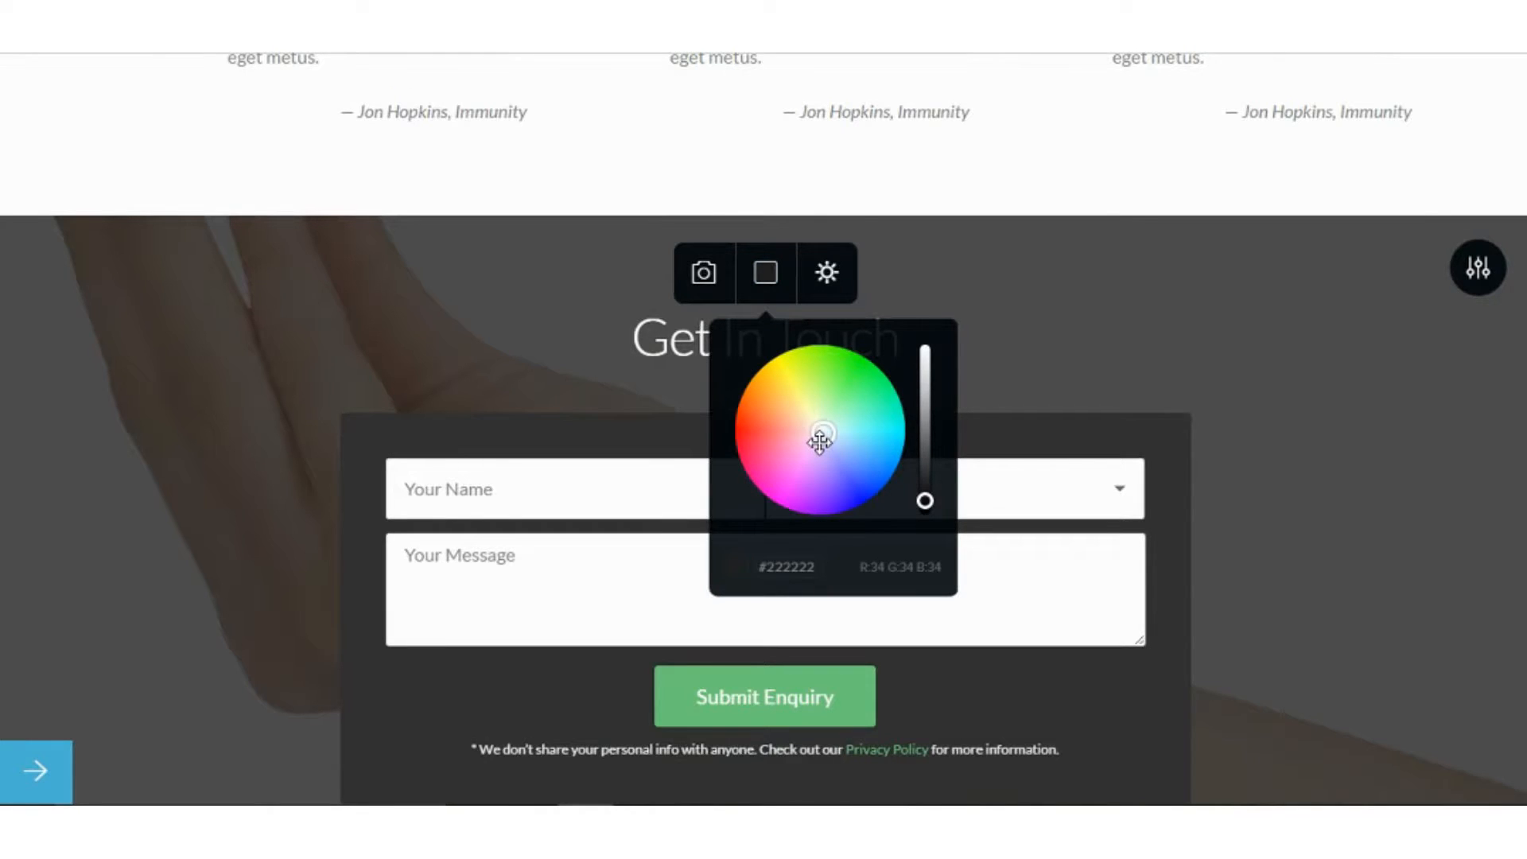
click(649, 366)
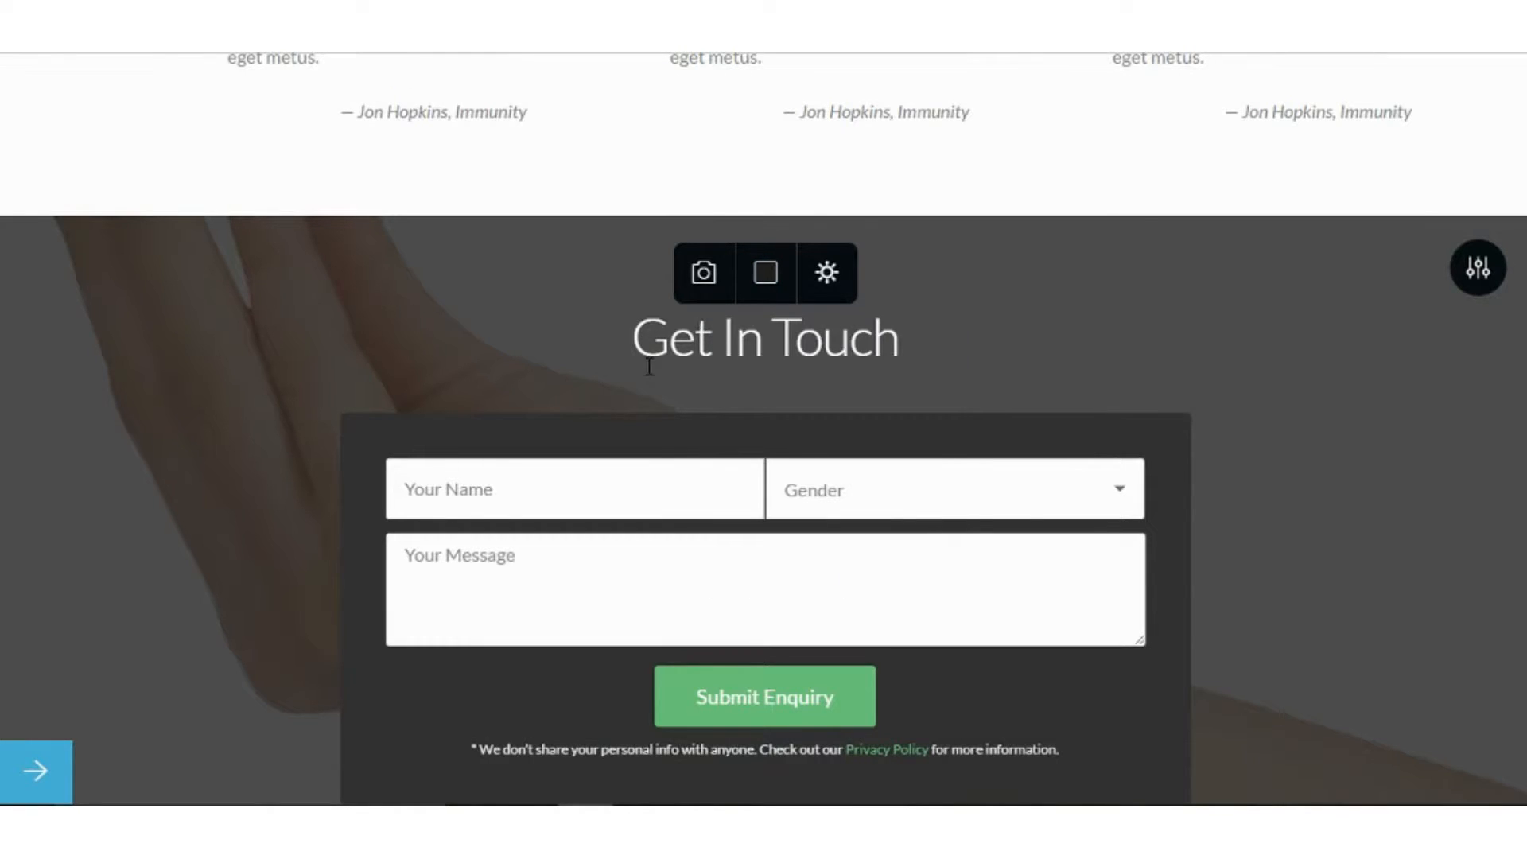
click(766, 296)
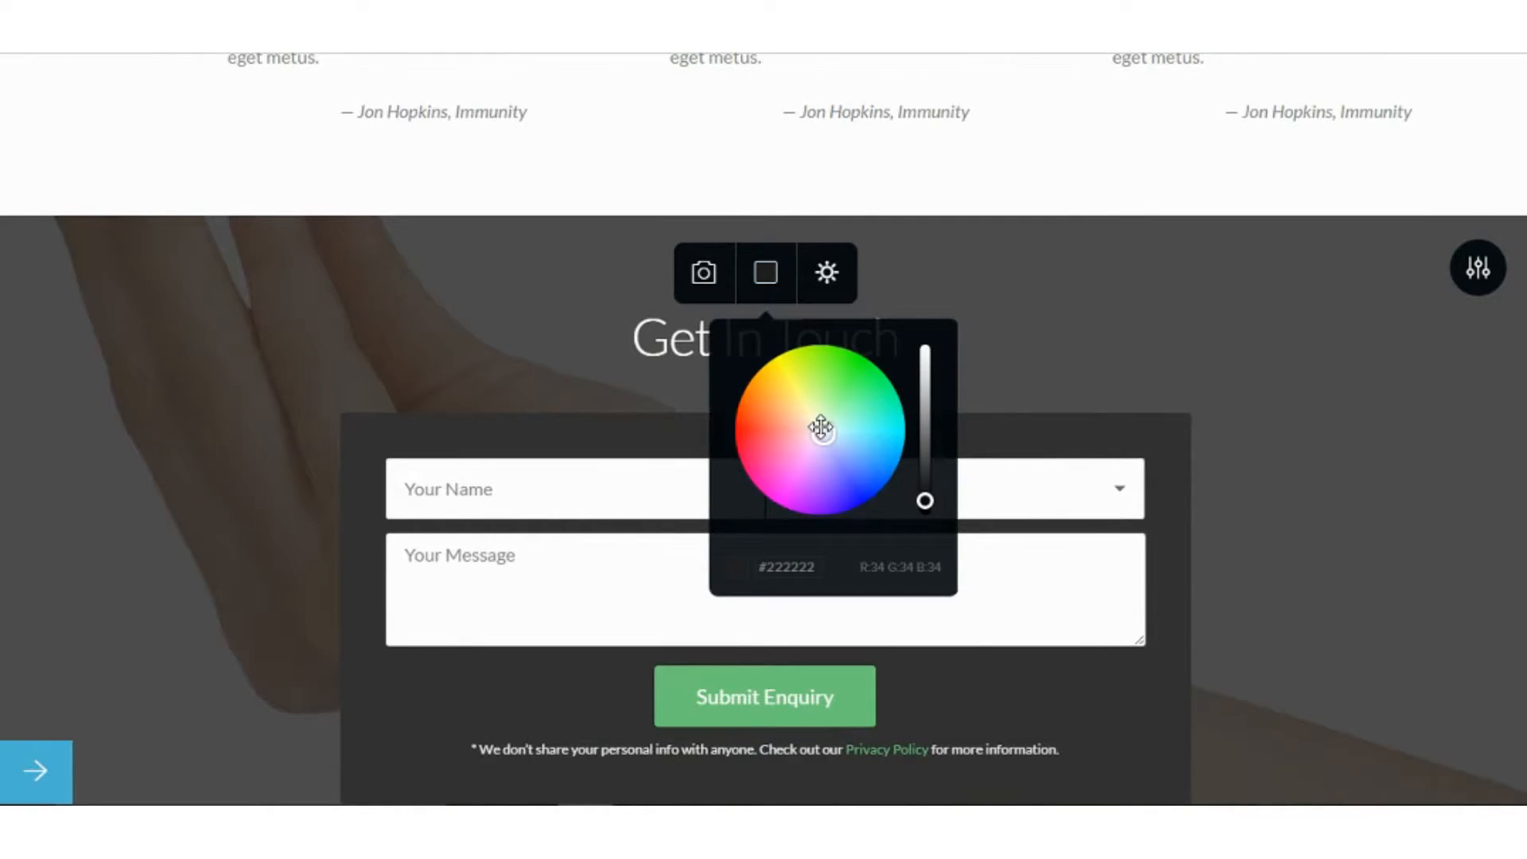
drag(822, 431, 852, 372)
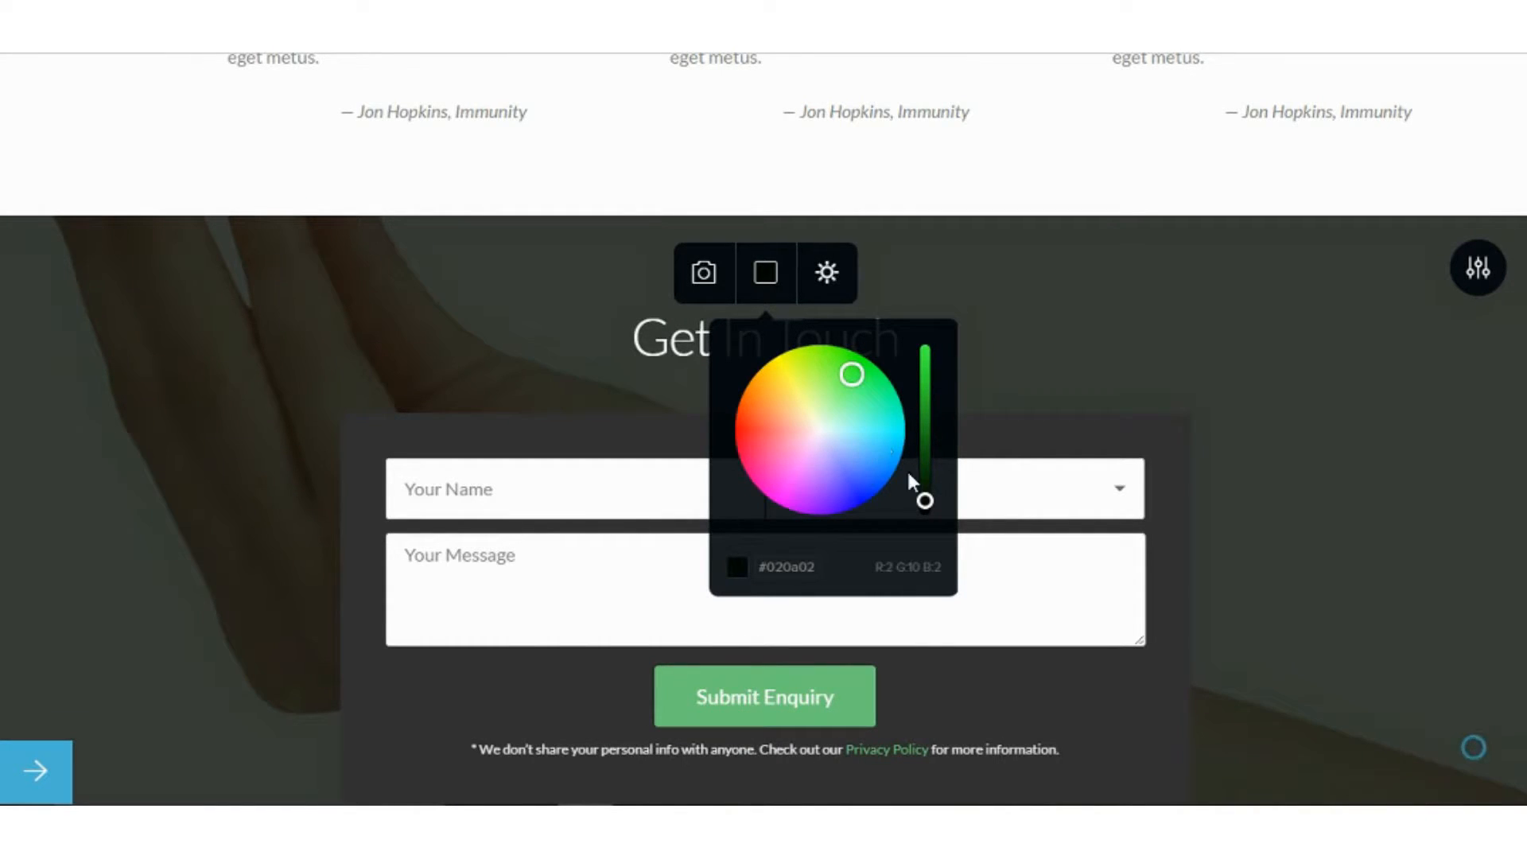
mouse_move(924, 499)
mouse_down()
mouse_move(922, 399)
mouse_move(922, 471)
mouse_up()
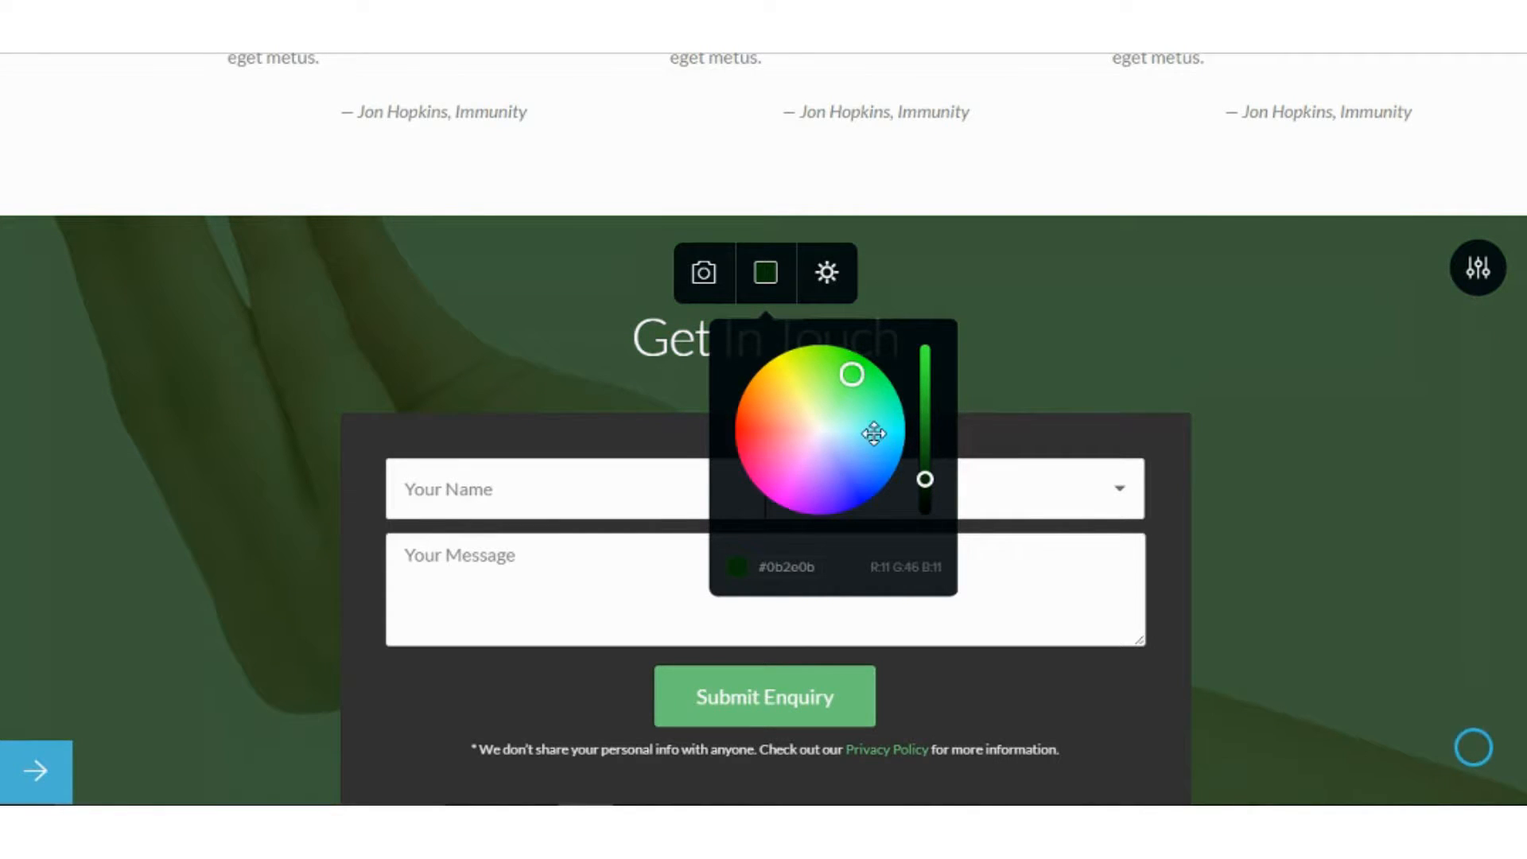
click(1252, 453)
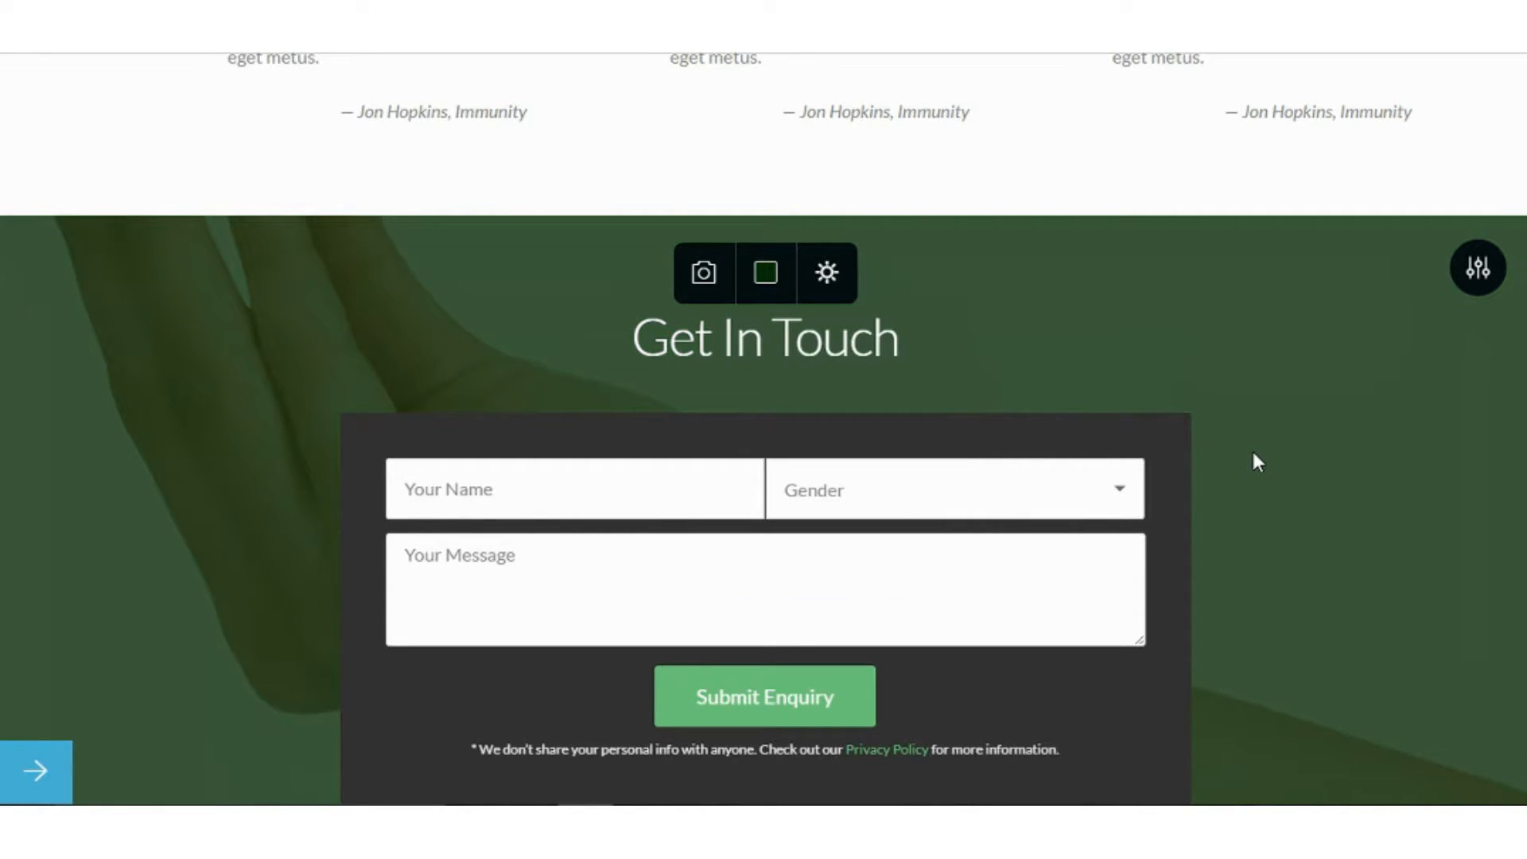
Give the Slick, Flexible Design feature column the folded map icon from the ICONS picker.
scroll(1252, 450, up, 10)
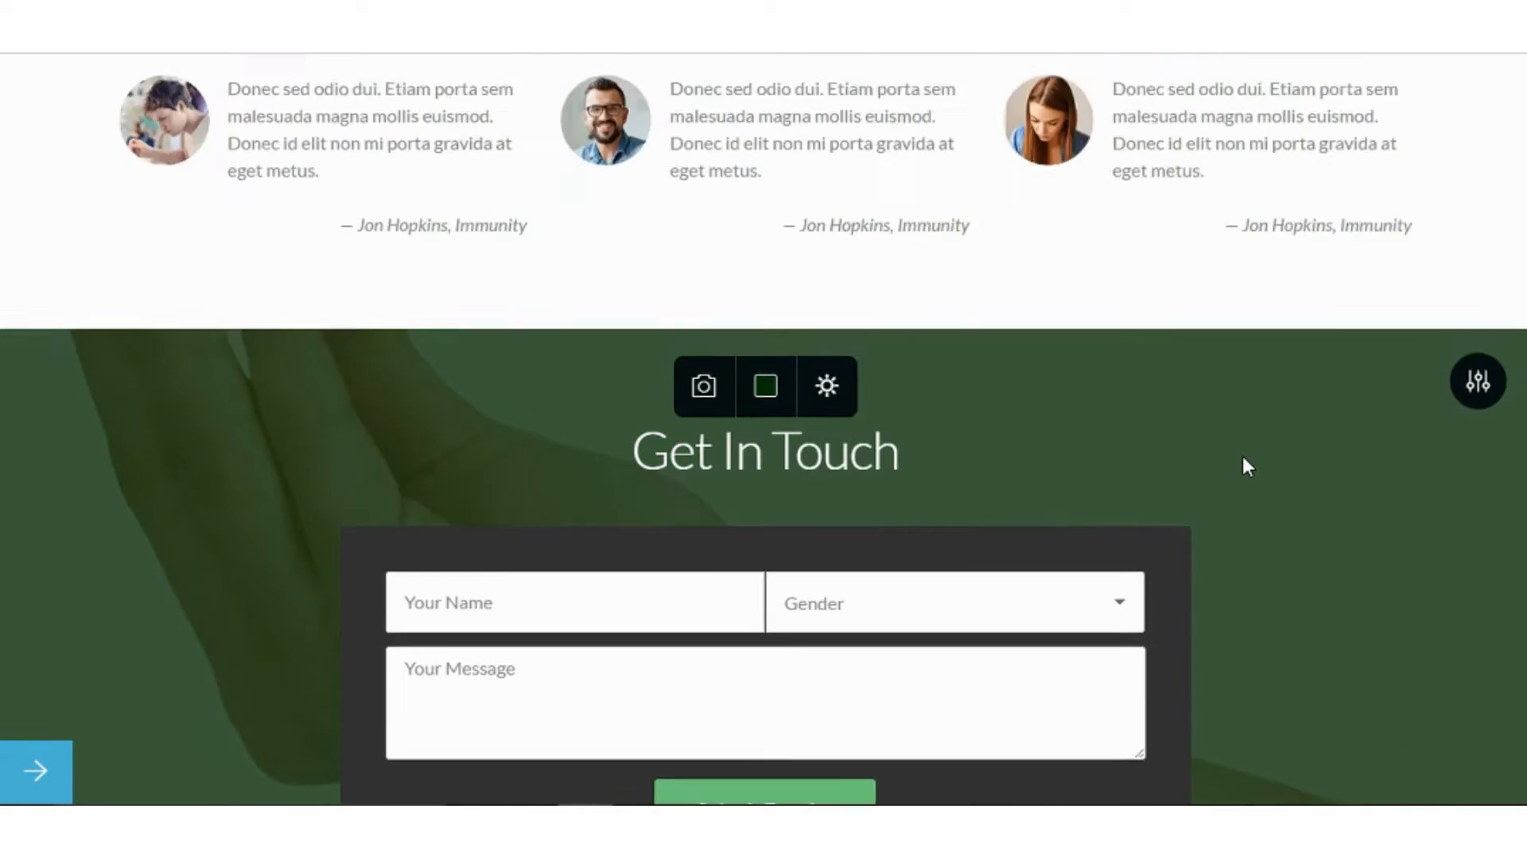
scroll(1239, 459, up, 10)
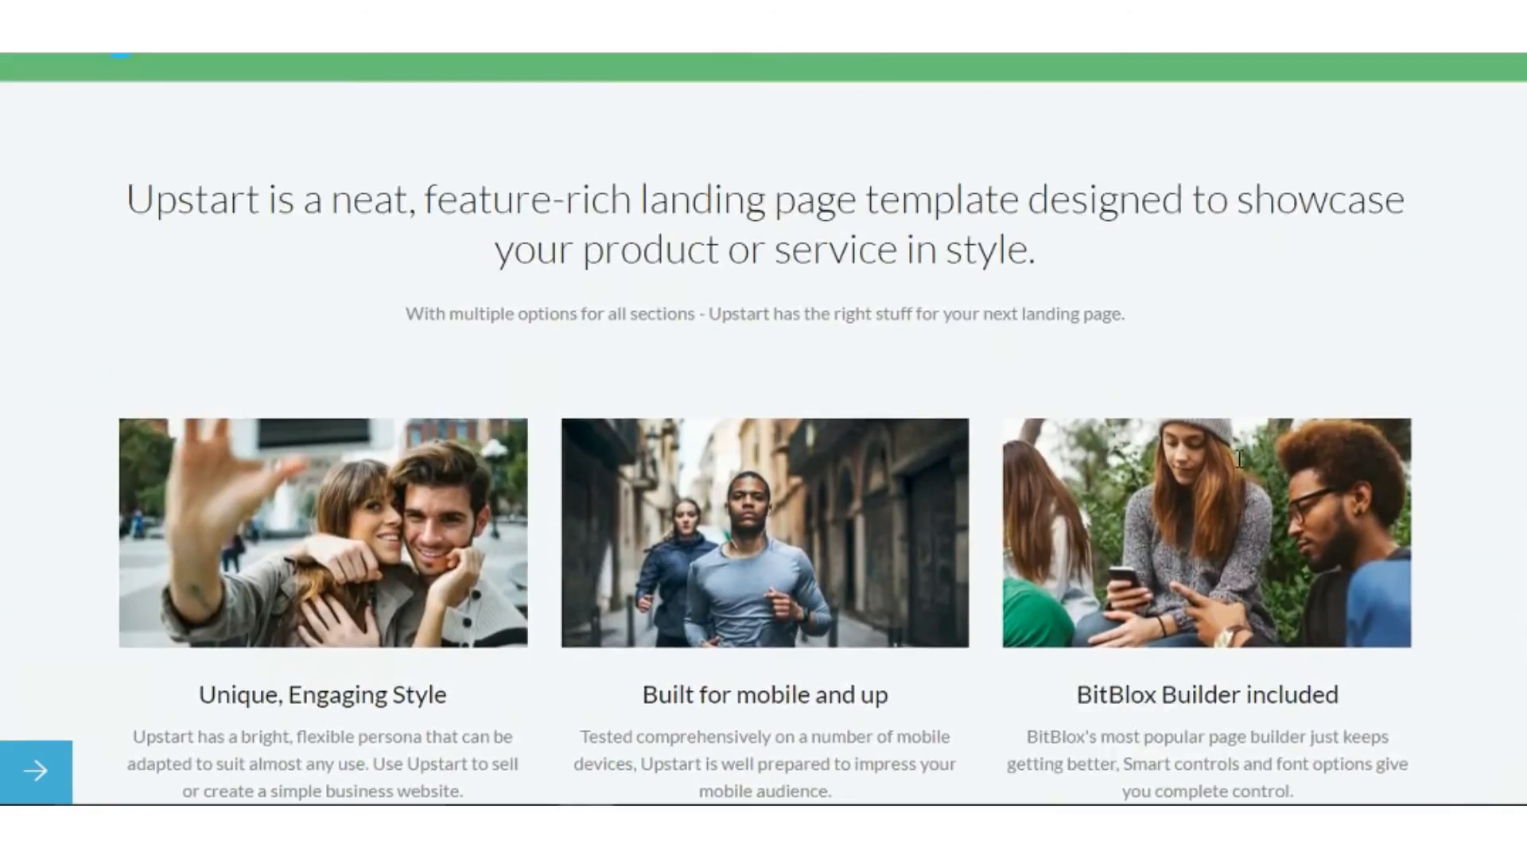
scroll(1235, 465, down, 8)
scroll(1204, 447, down, 6)
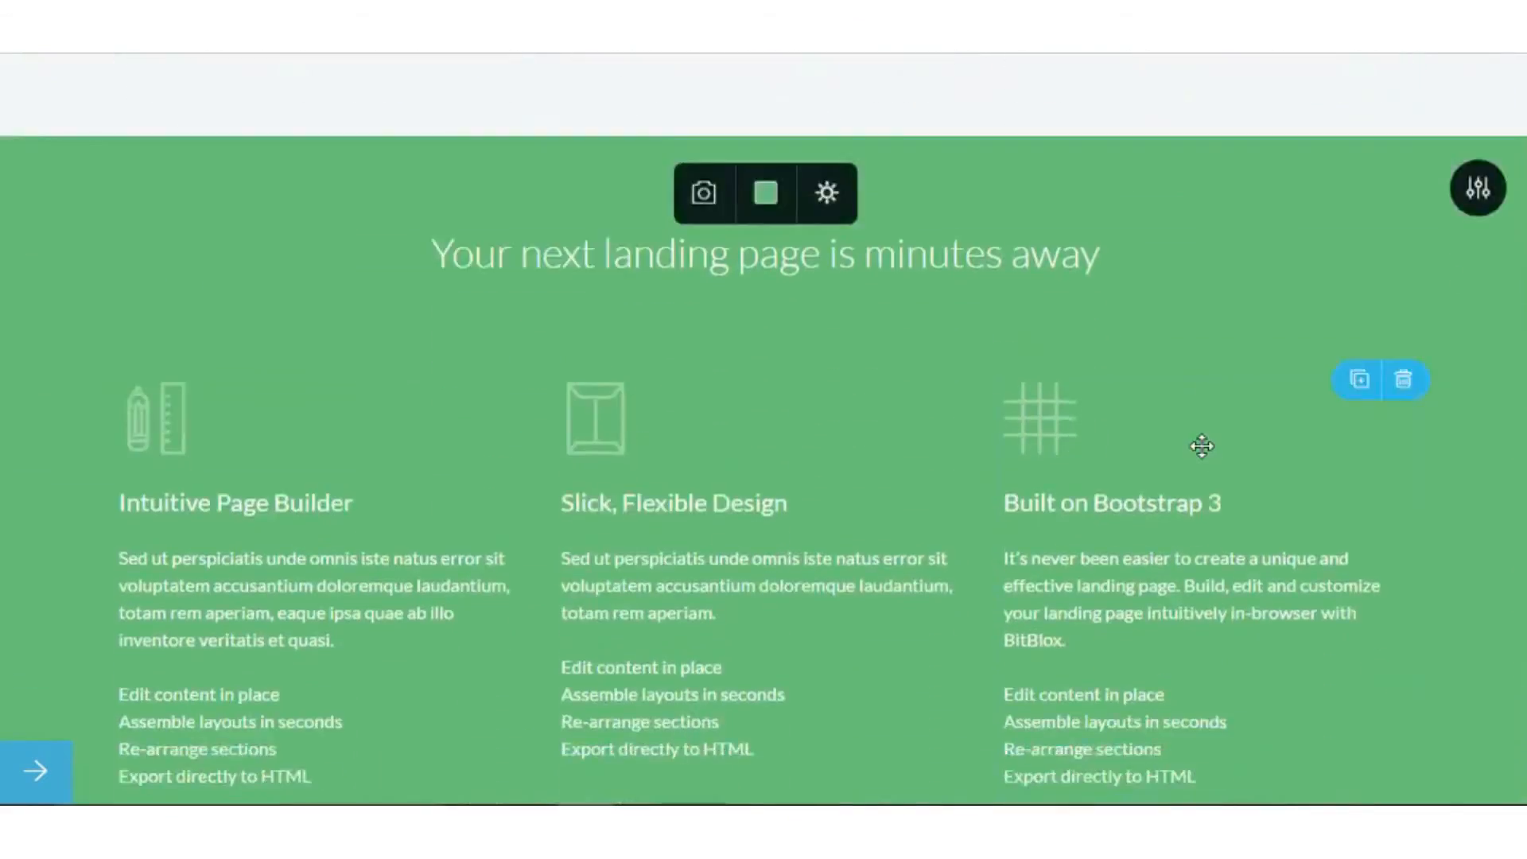
scroll(1200, 446, up, 1)
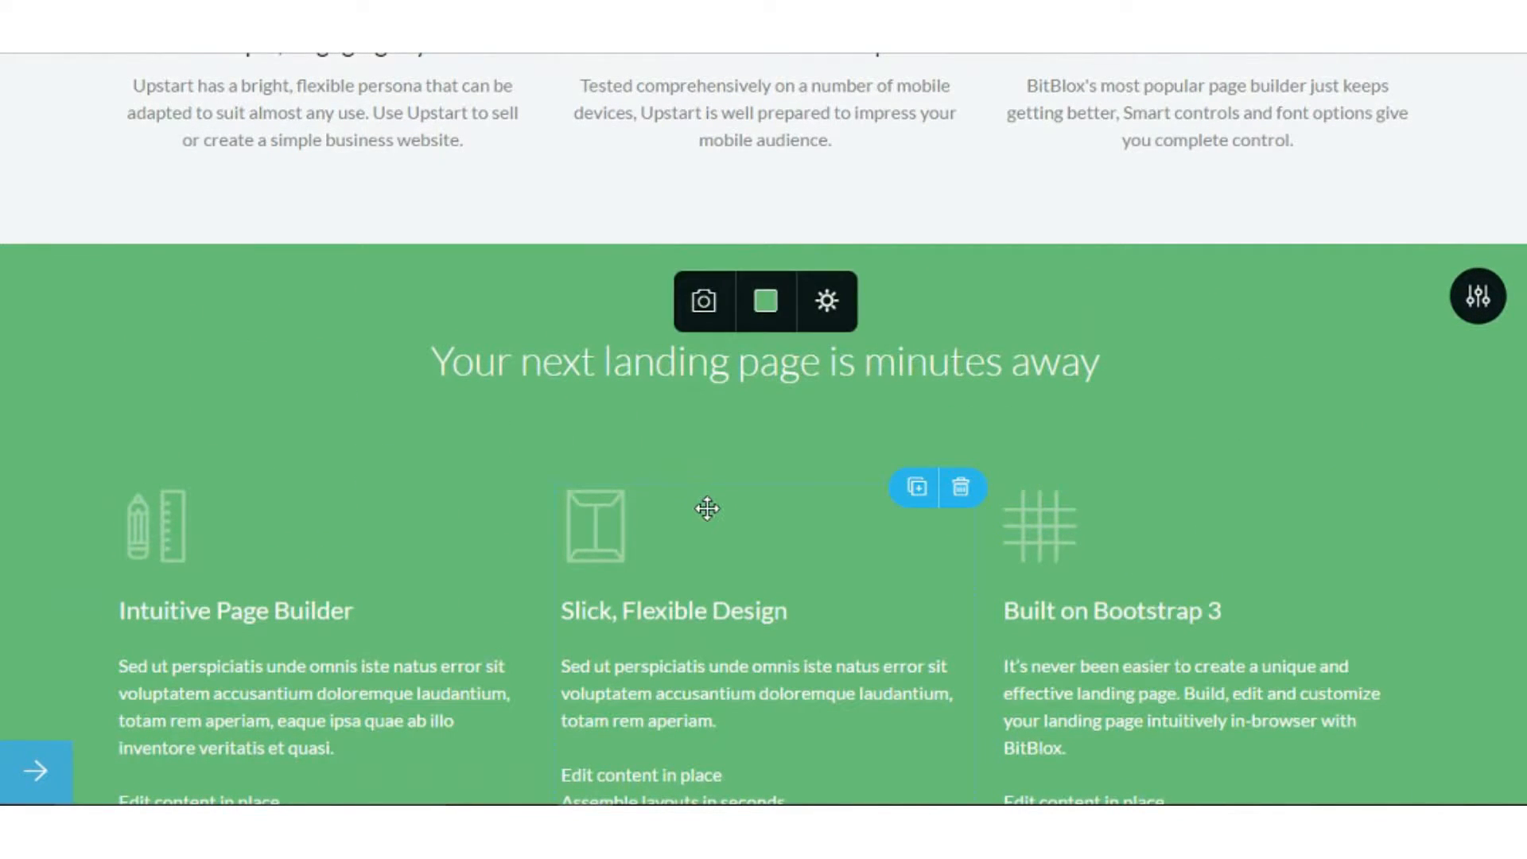
click(536, 441)
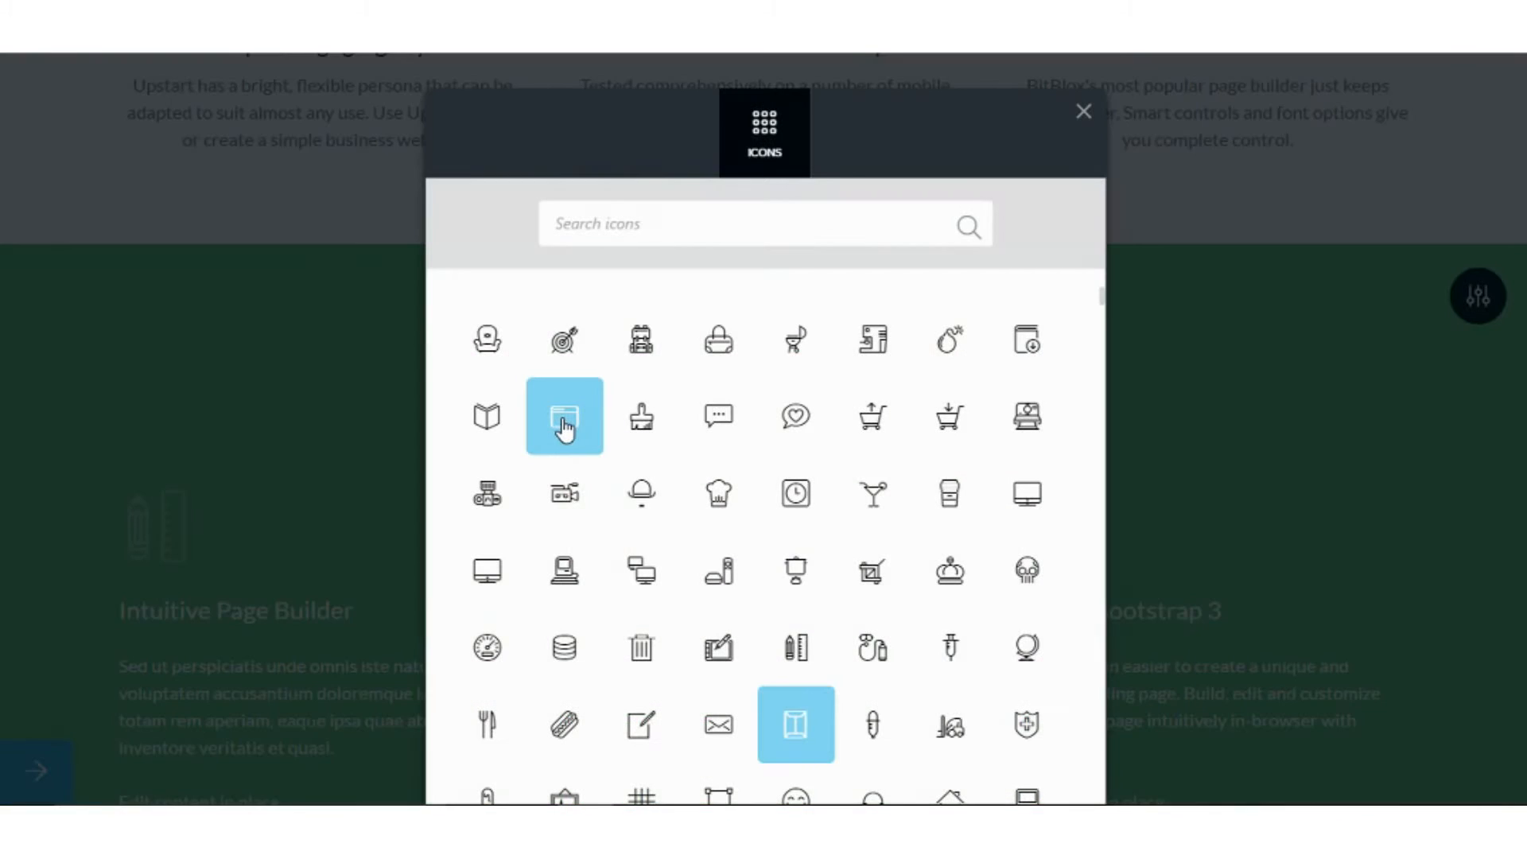
scroll(598, 440, down, 5)
scroll(598, 440, down, 10)
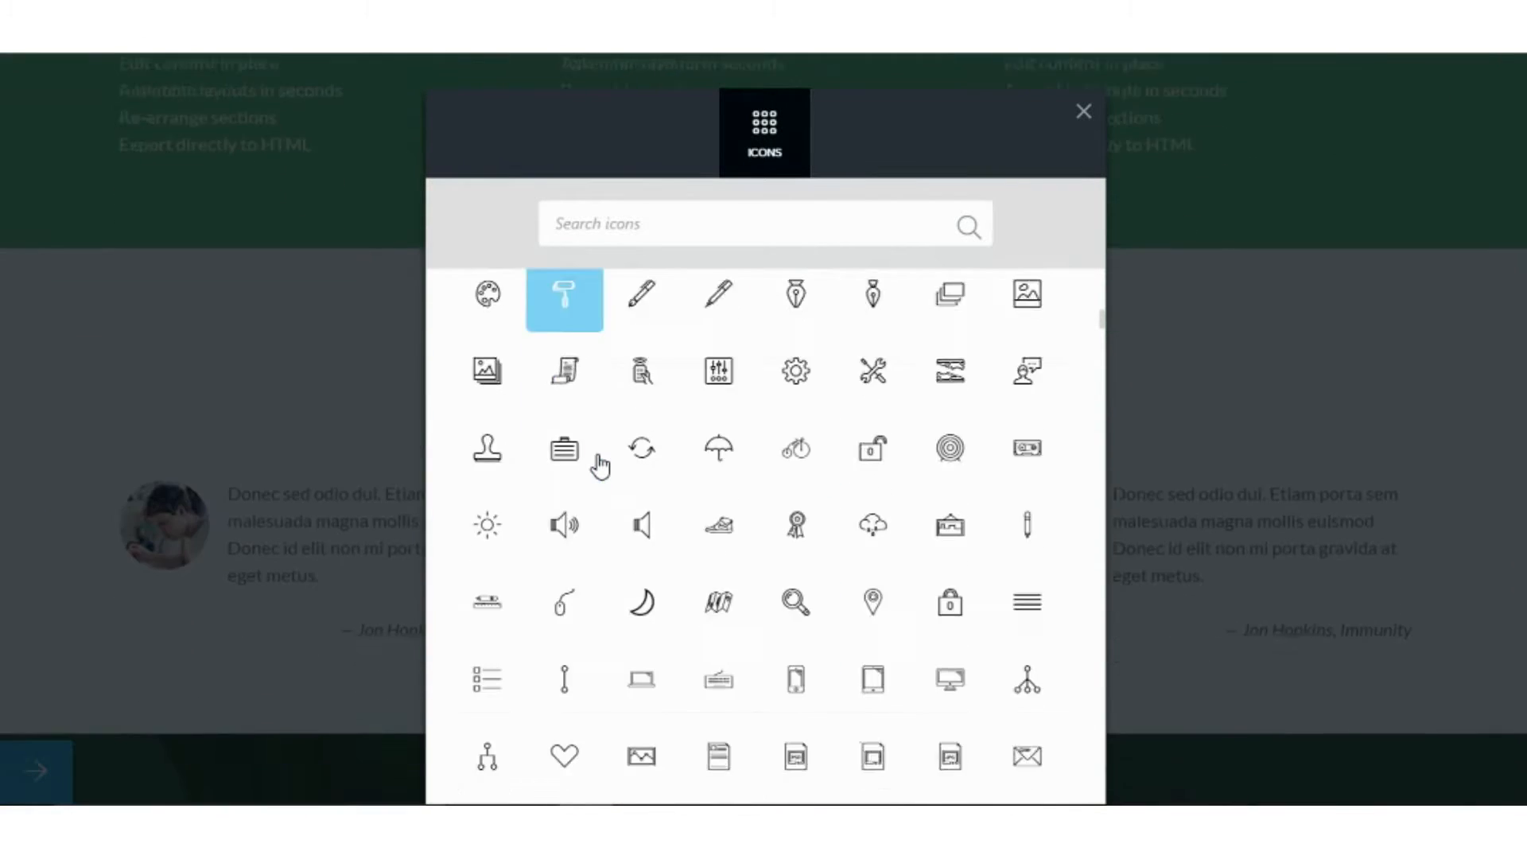
scroll(599, 465, up, 3)
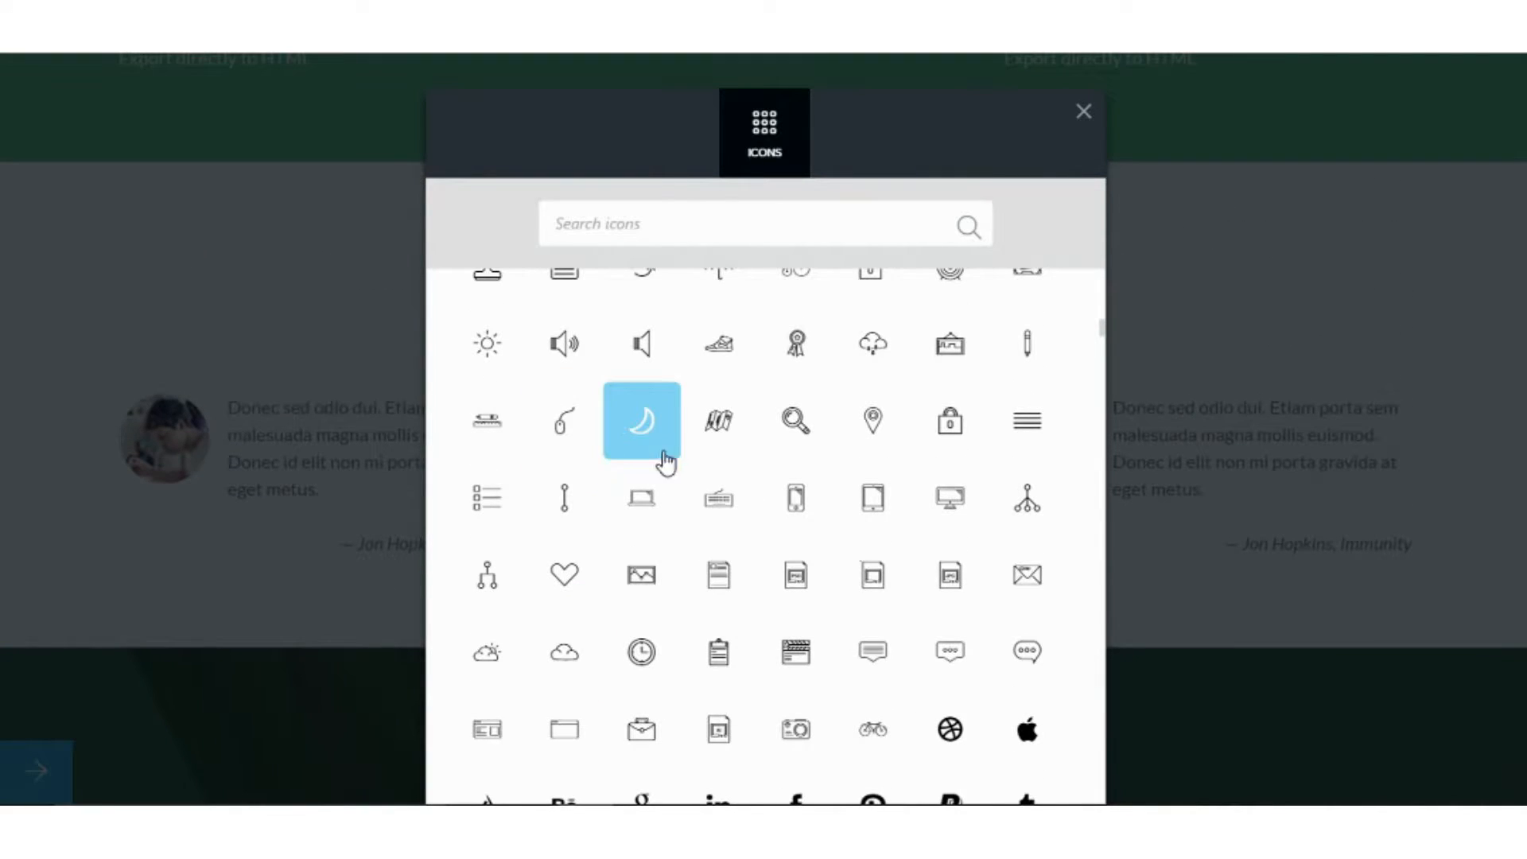
click(740, 452)
scroll(862, 487, up, 6)
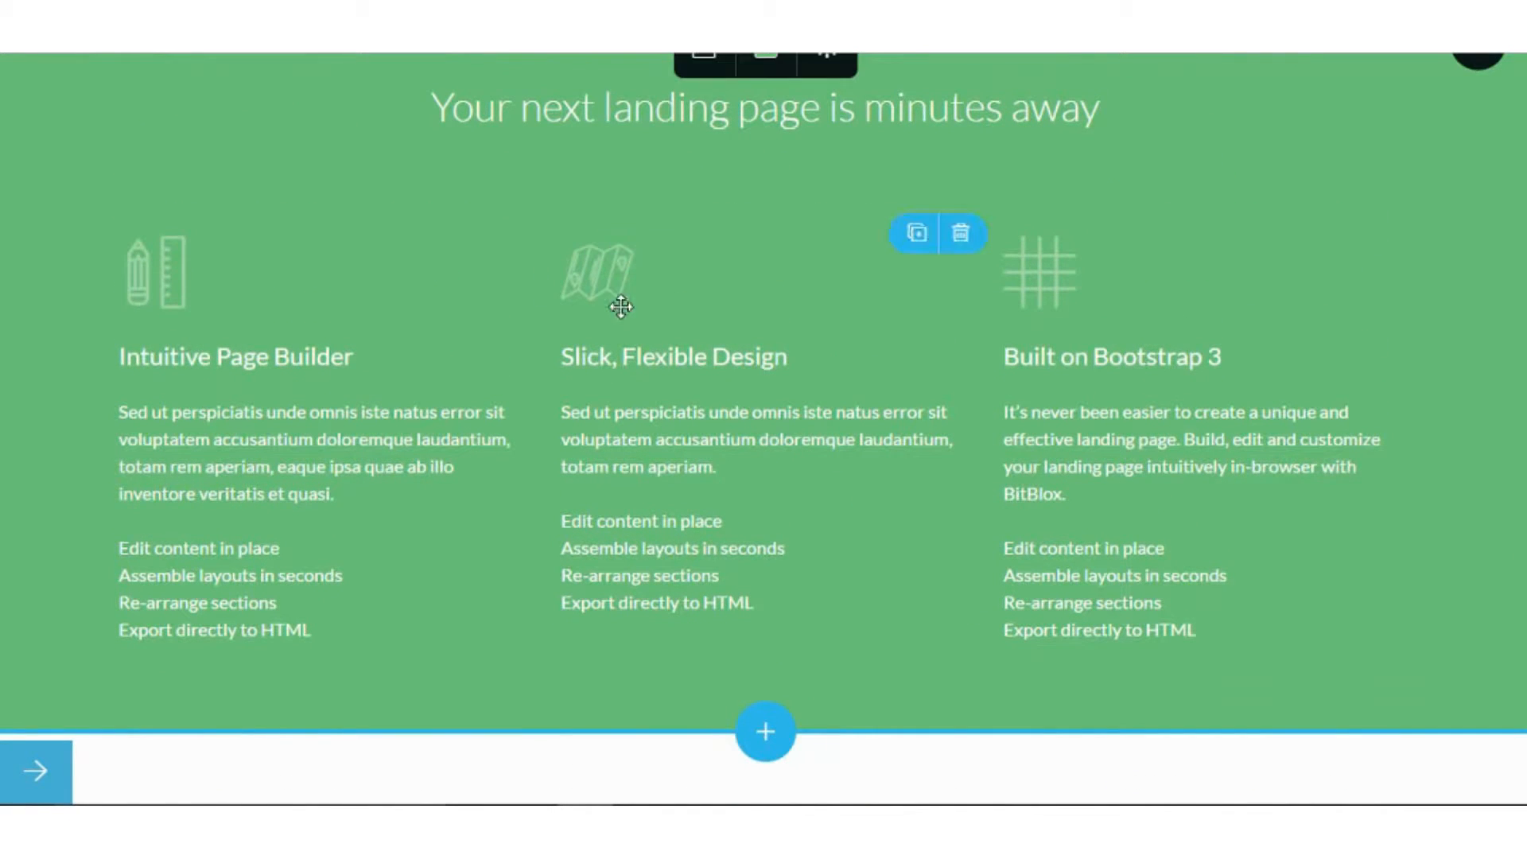
scroll(676, 334, down, 2)
scroll(841, 443, down, 5)
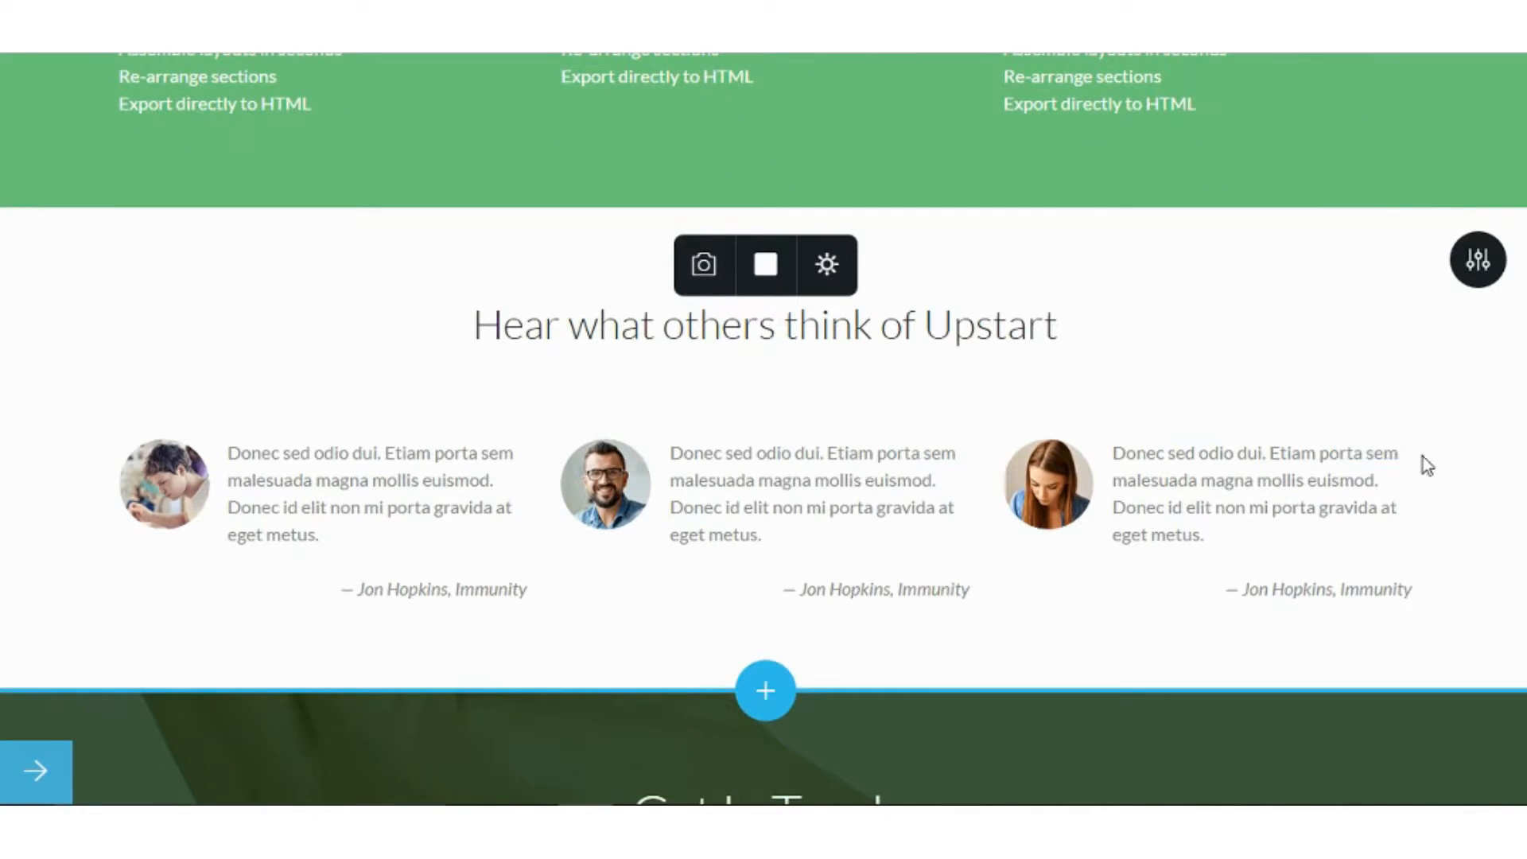
Delete the third quote from the 'Hear what others think of Upstart' testimonials.
click(1403, 436)
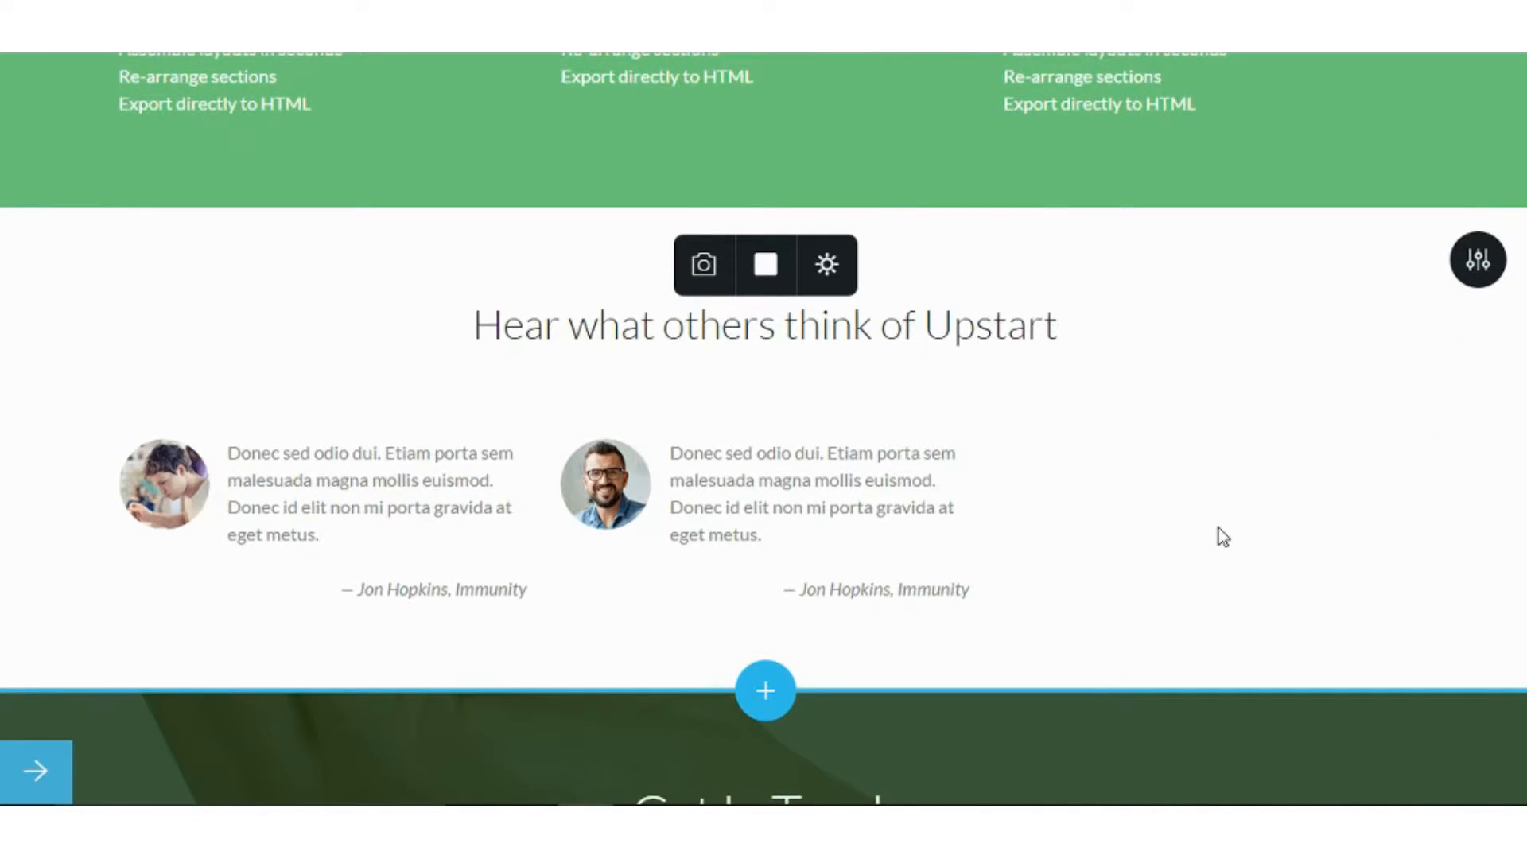
scroll(746, 519, up, 3)
scroll(746, 522, down, 3)
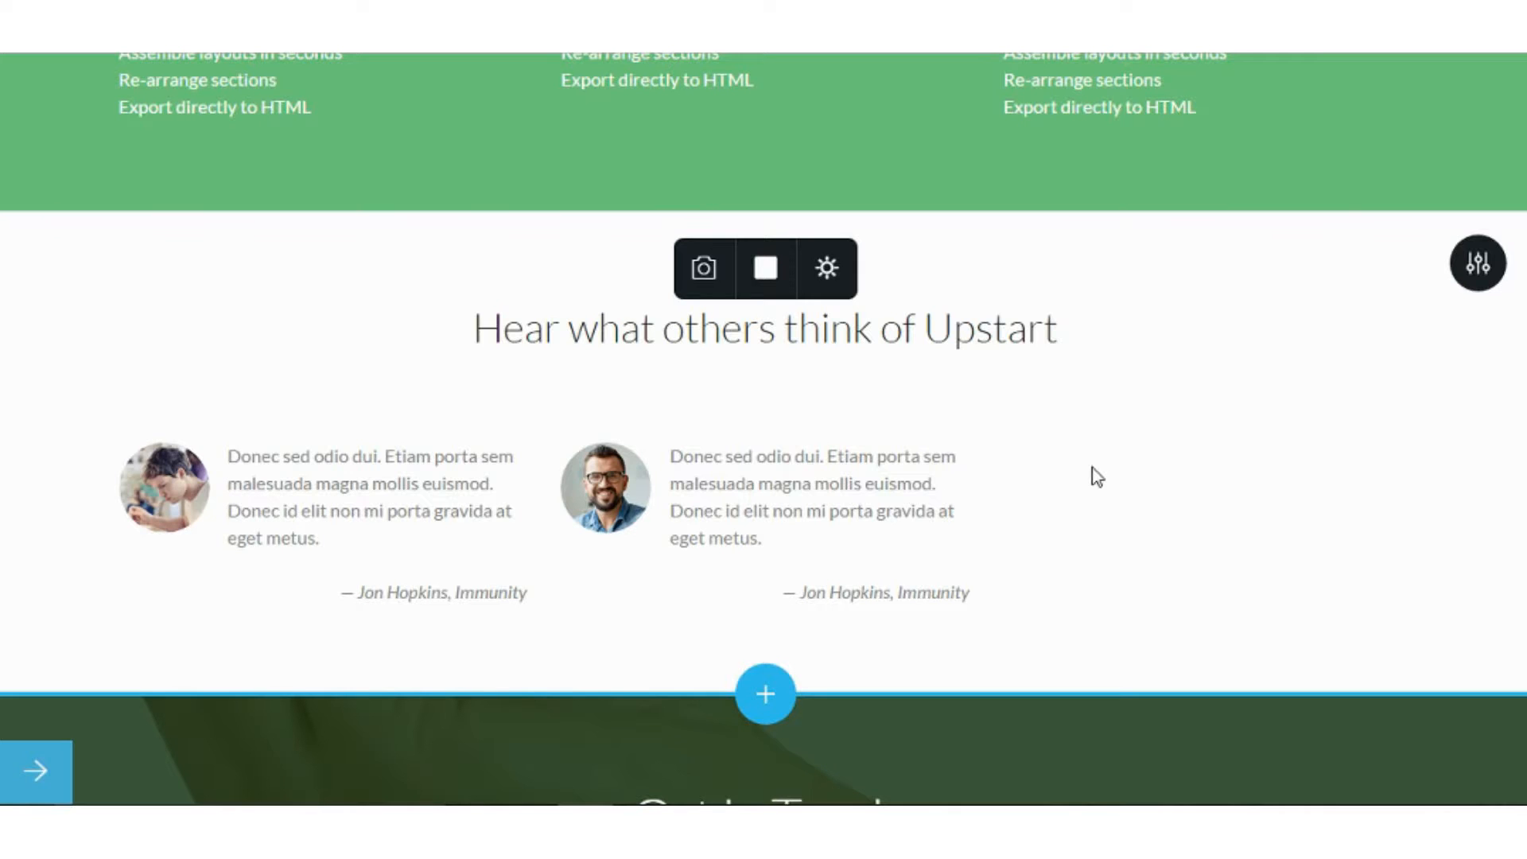
Scroll up to the My New Restaurant hero, then down to its blue Call To Action button.
scroll(1097, 477, up, 10)
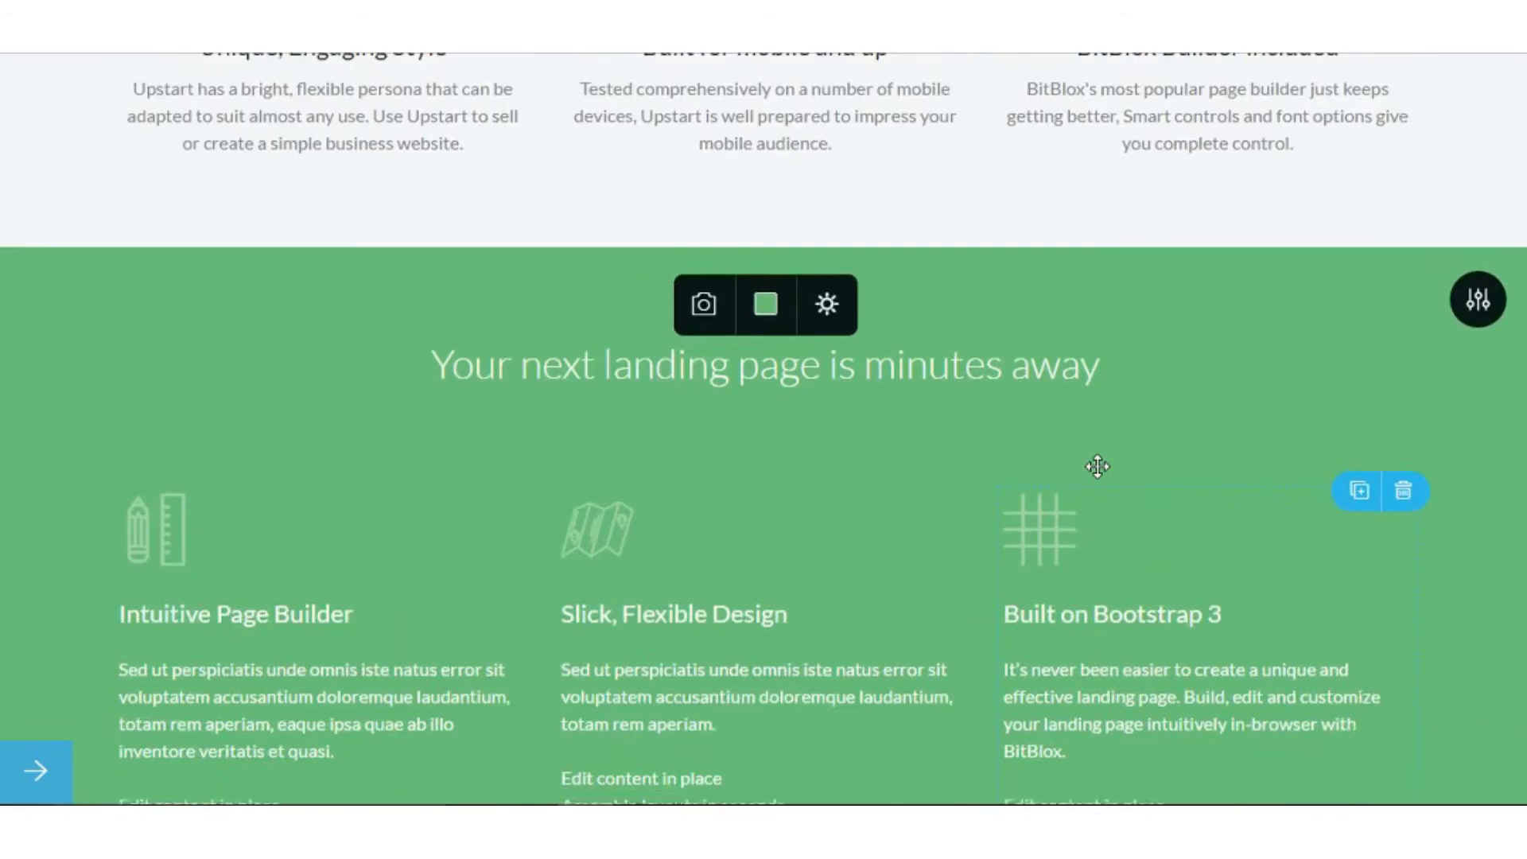
scroll(1098, 469, up, 10)
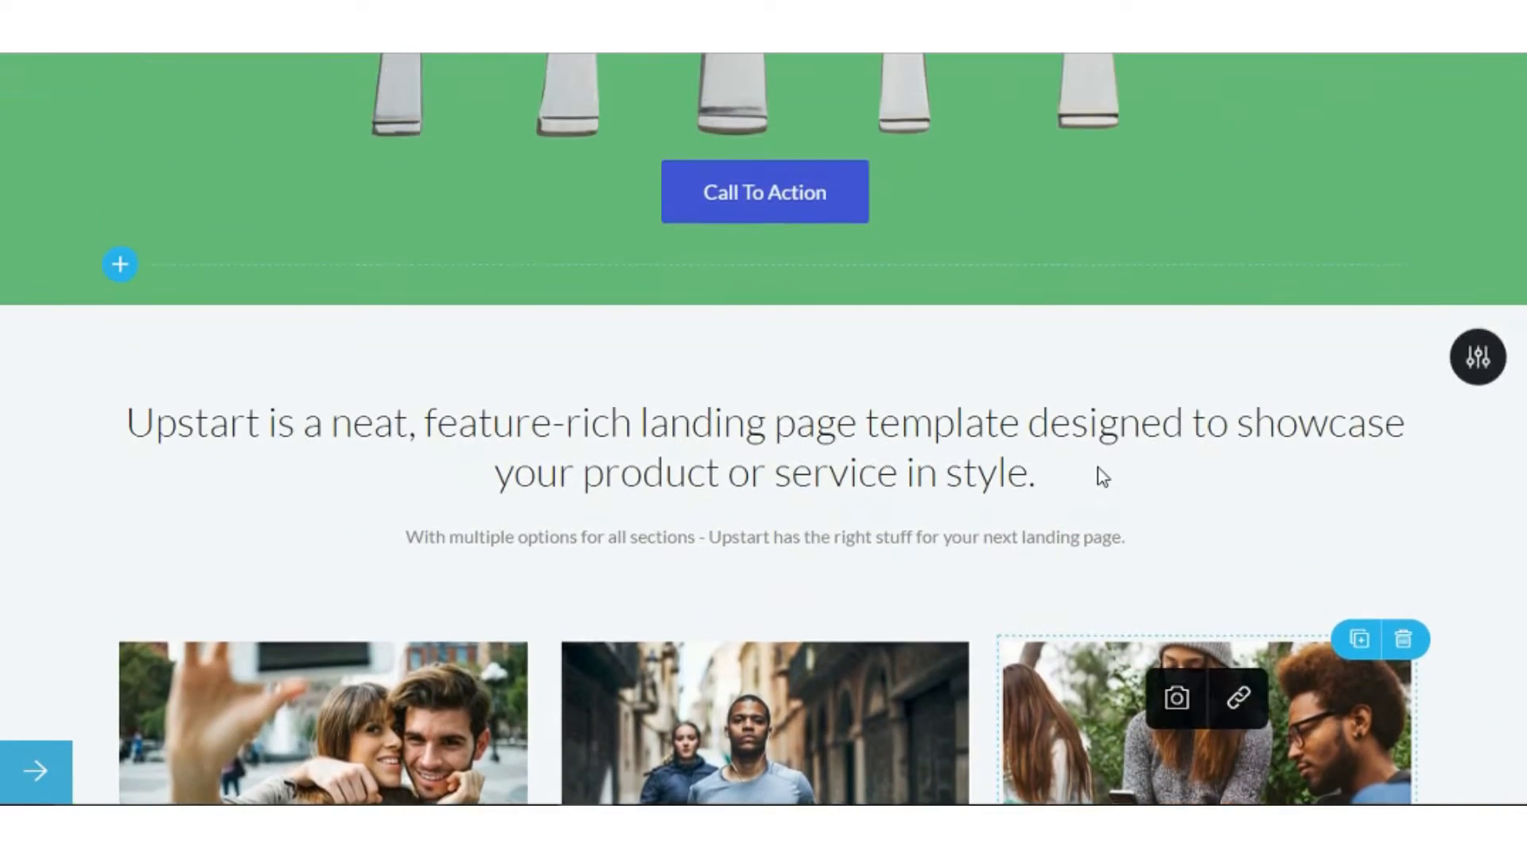
scroll(1101, 475, up, 10)
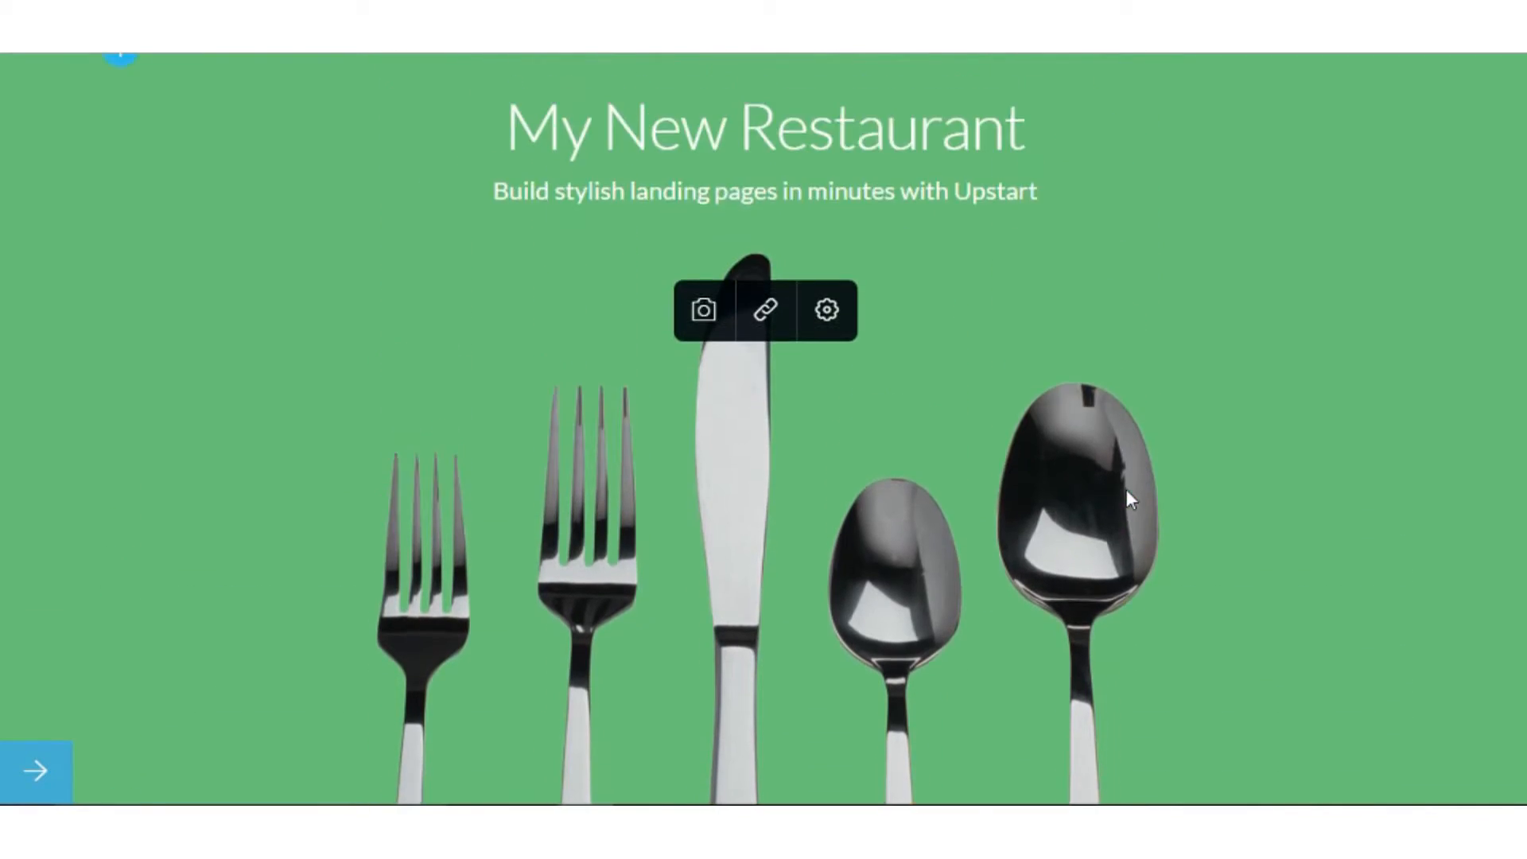
scroll(1129, 499, up, 1)
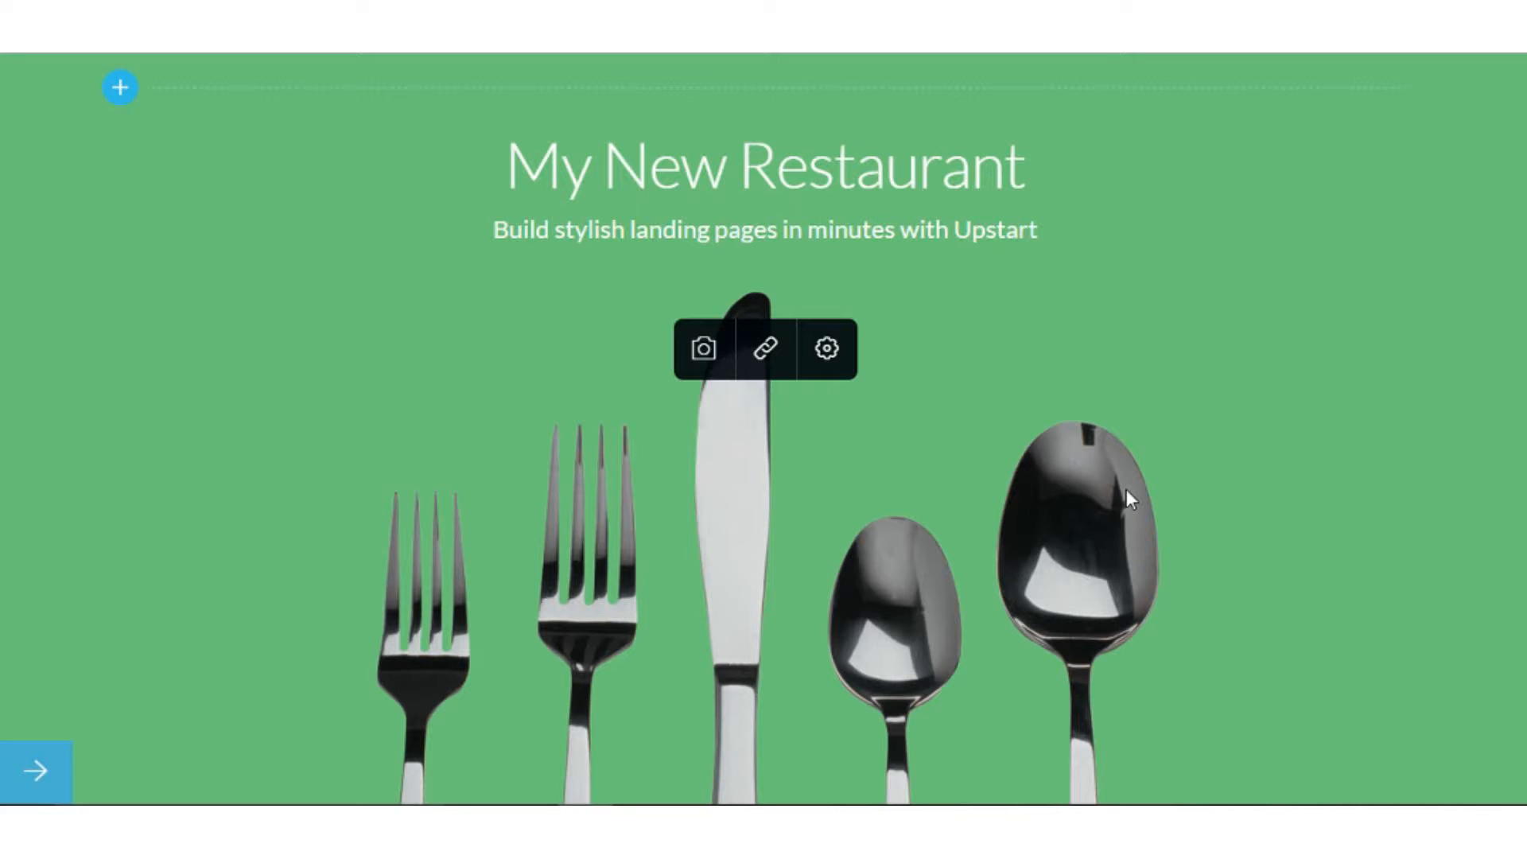
scroll(1128, 495, down, 2)
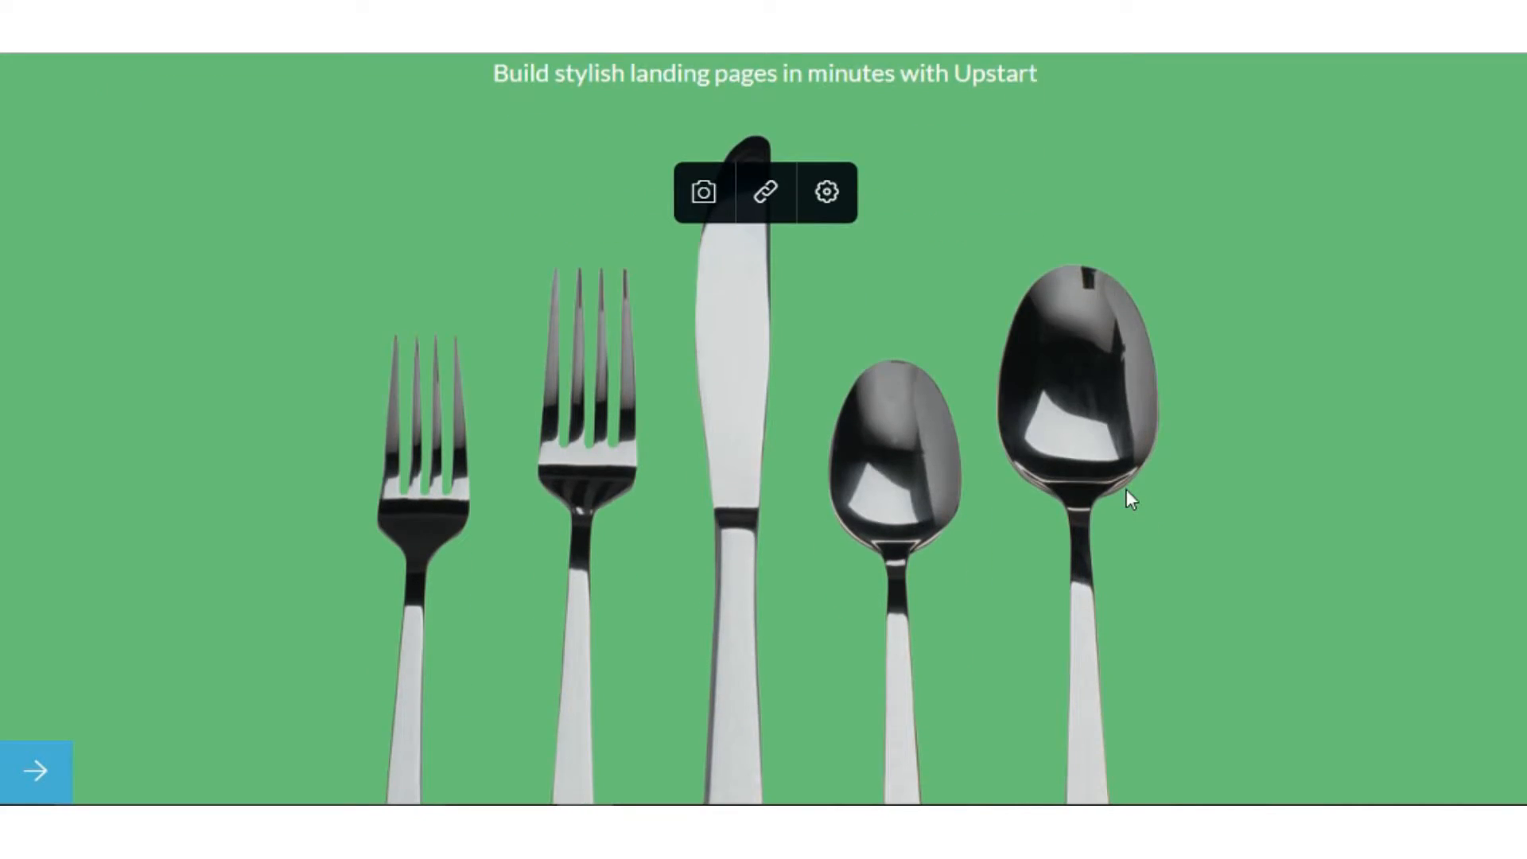
scroll(1128, 495, down, 2)
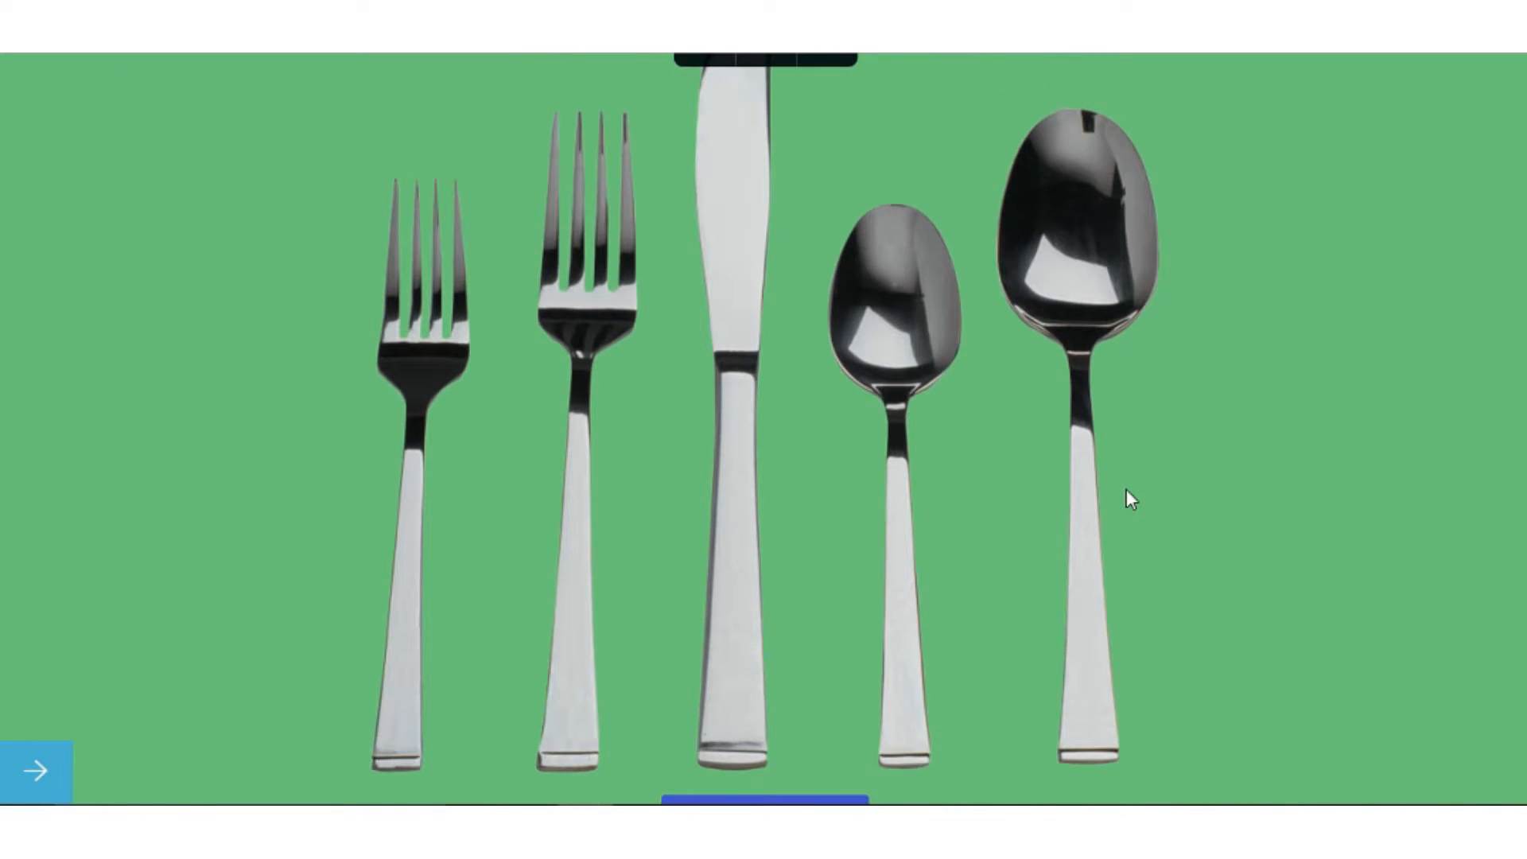
scroll(1128, 495, down, 3)
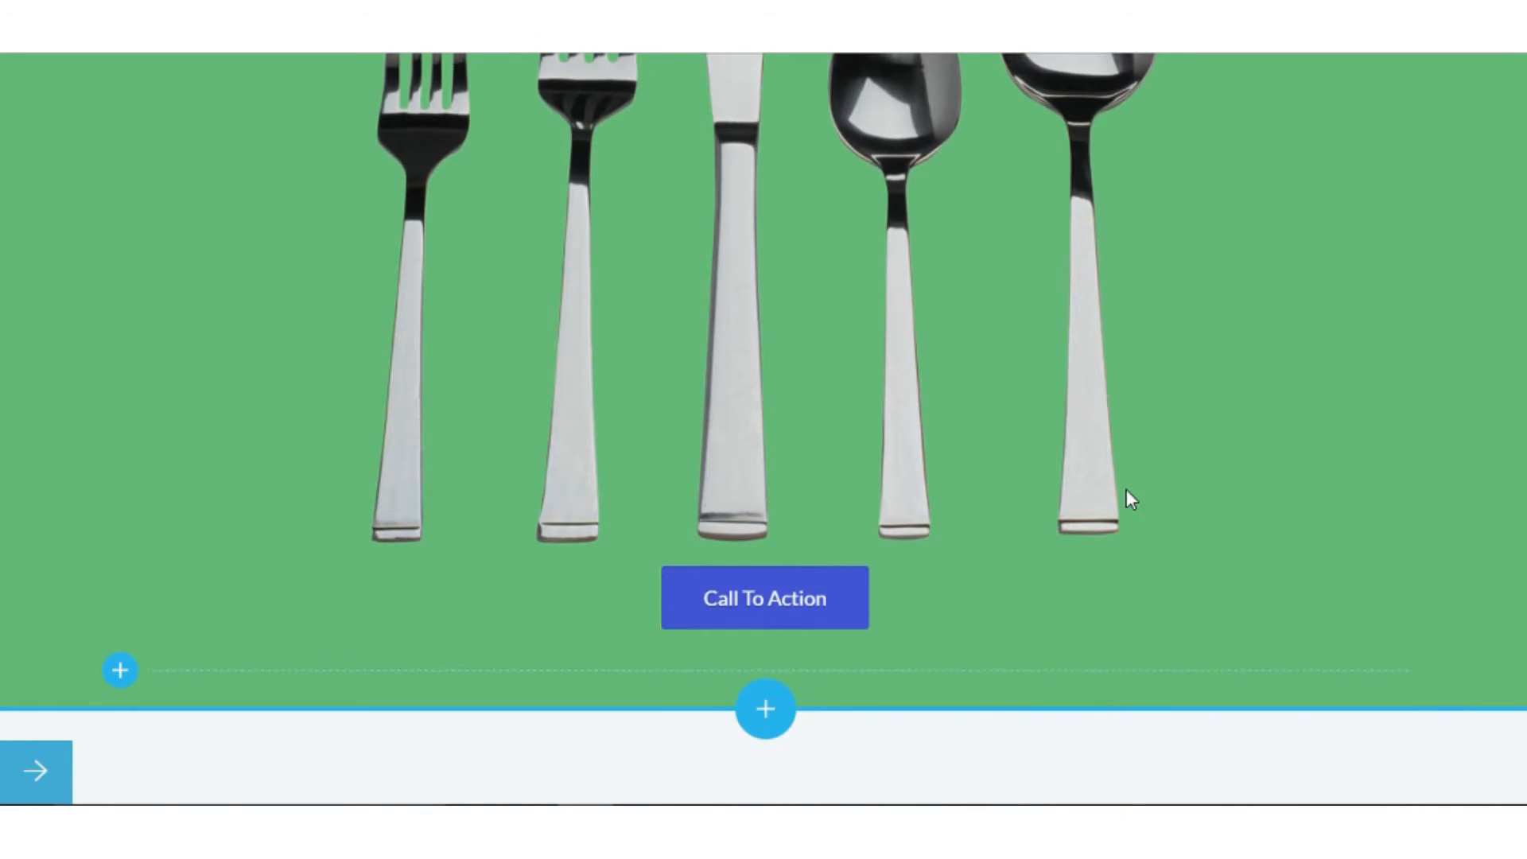
scroll(1127, 495, down, 3)
mouse_move(1131, 499)
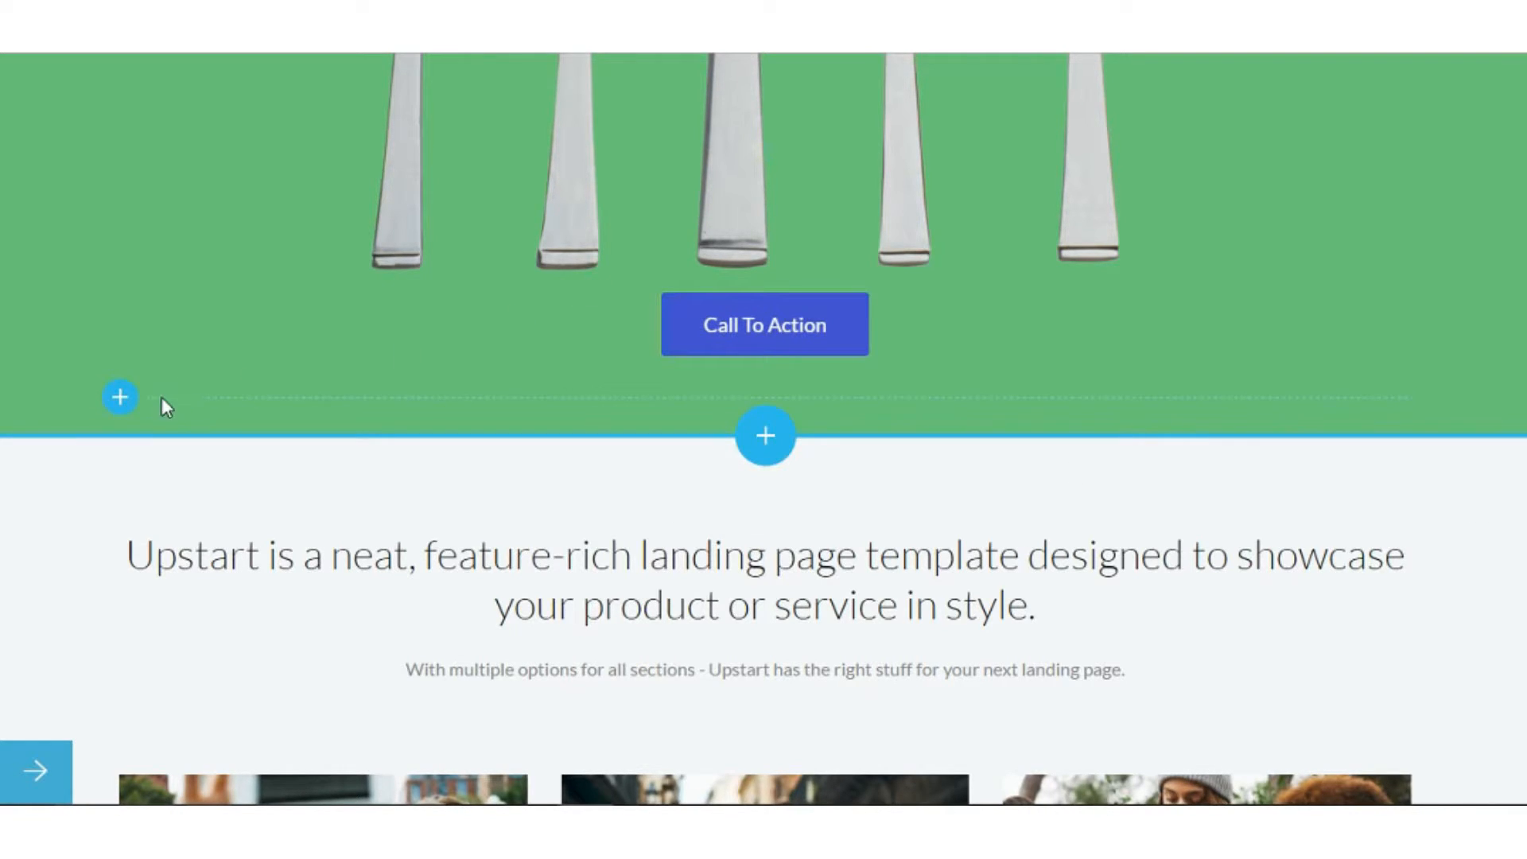
click(120, 397)
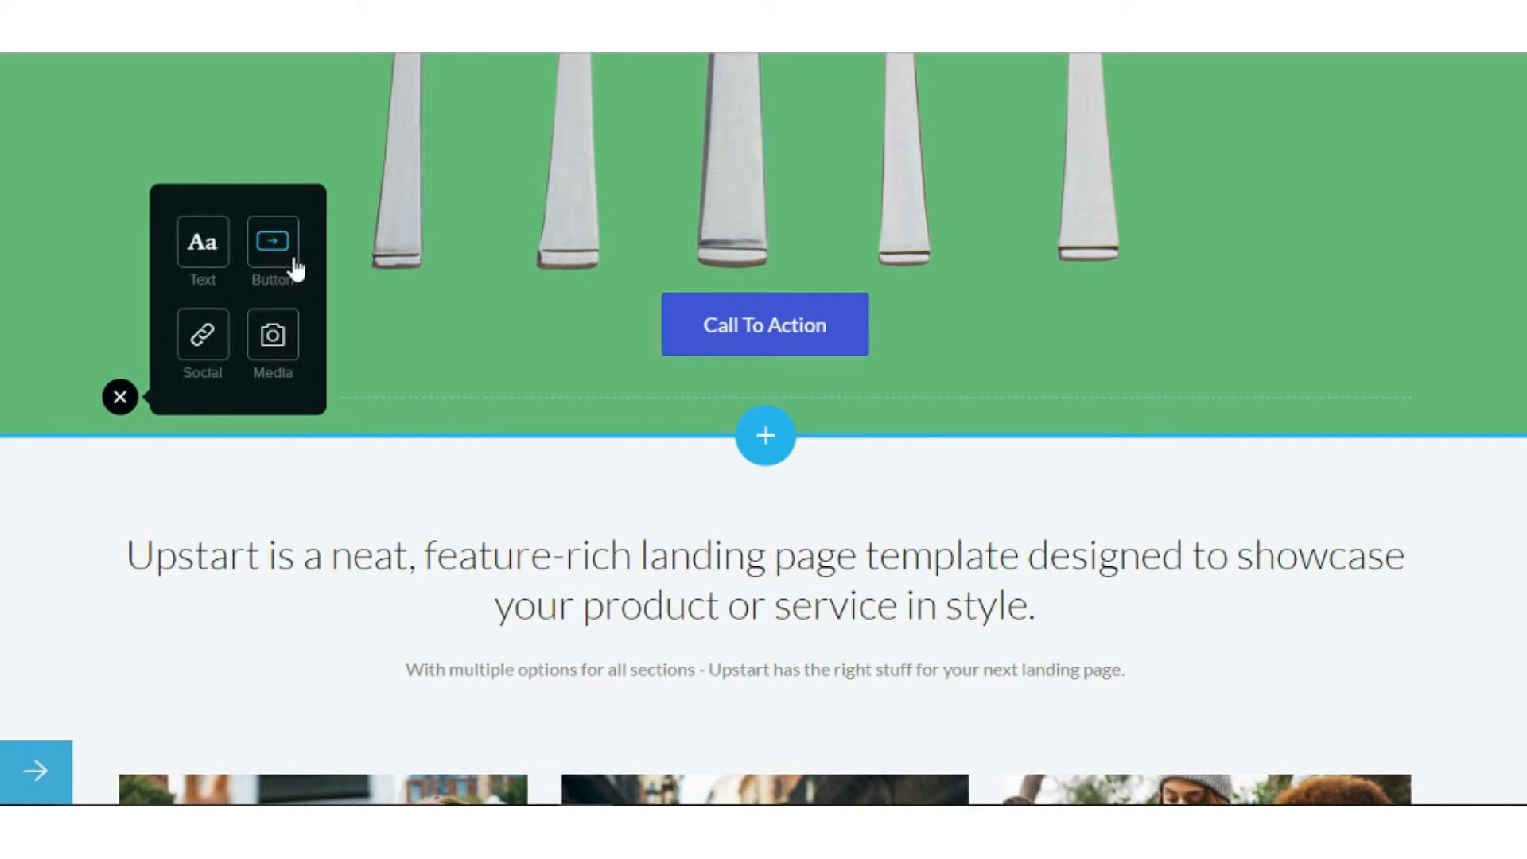
click(495, 323)
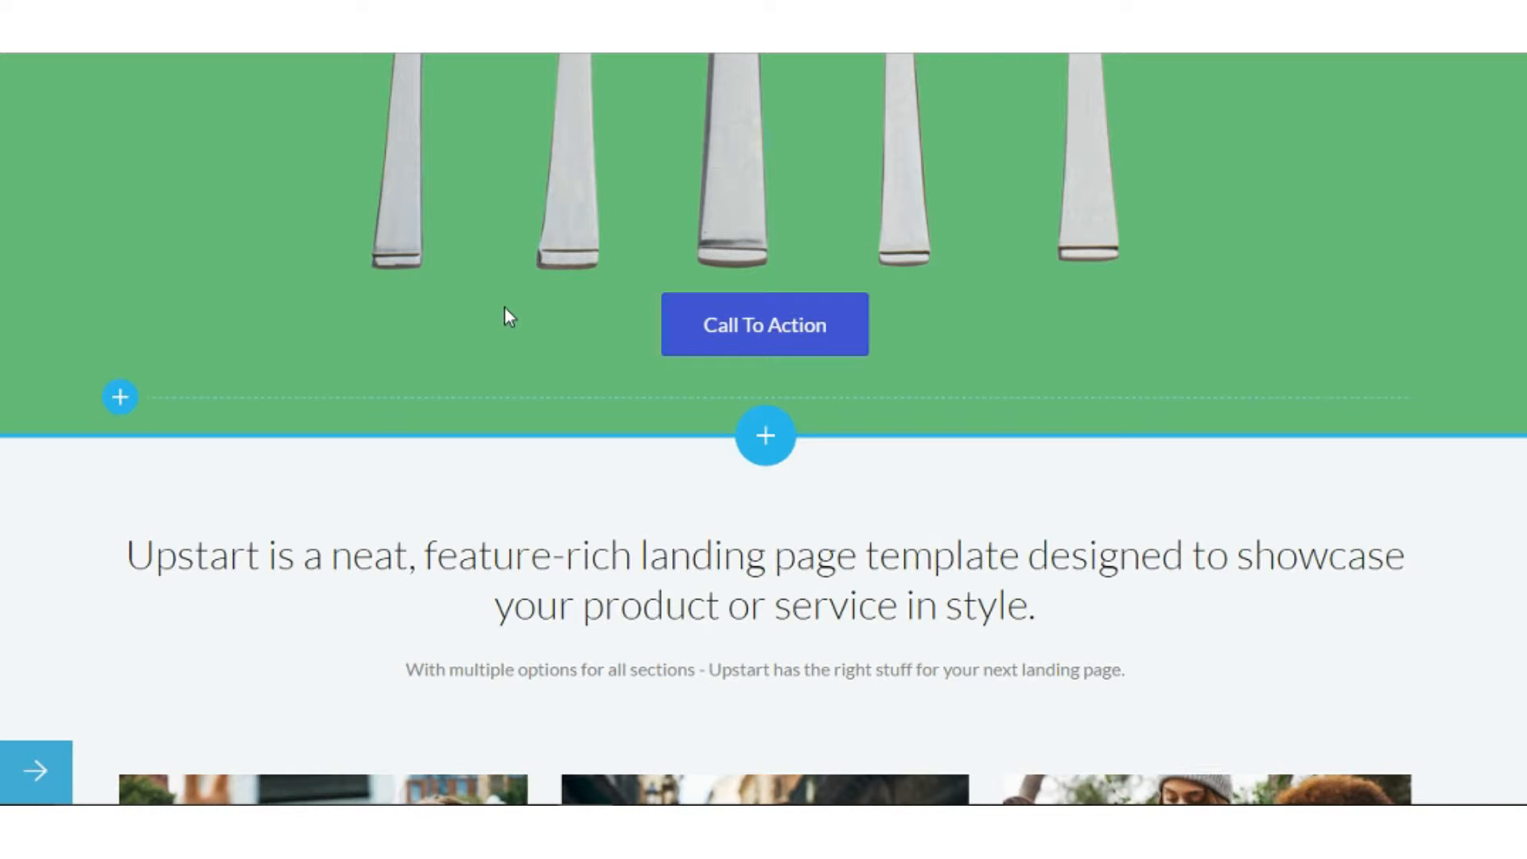
Scroll down to the Get In Touch form and select its green Submit Enquiry button.
drag(1525, 159, 1526, 645)
scroll(1101, 555, down, 3)
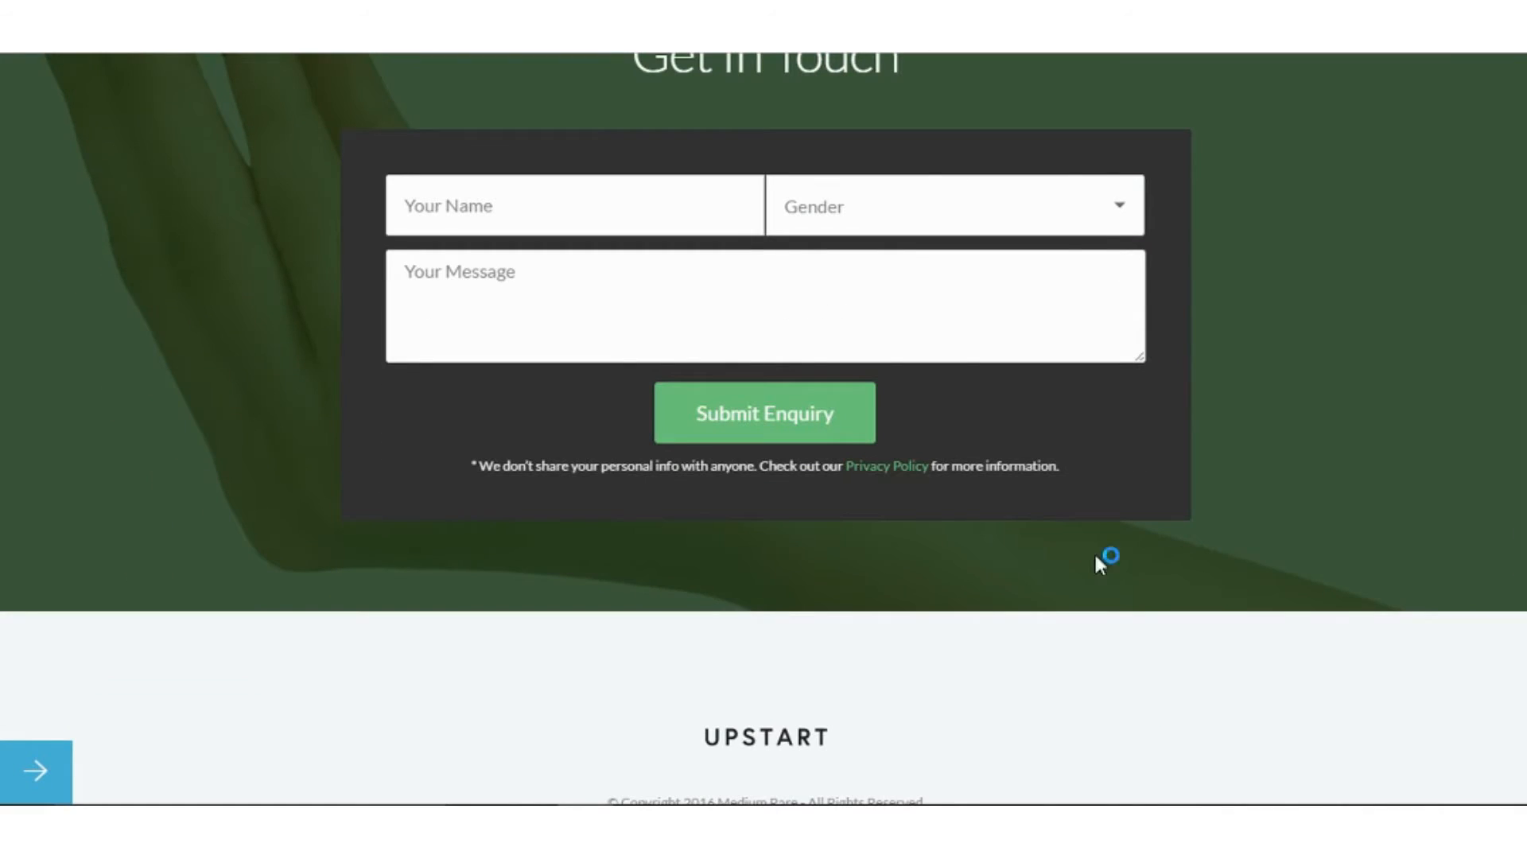
click(839, 430)
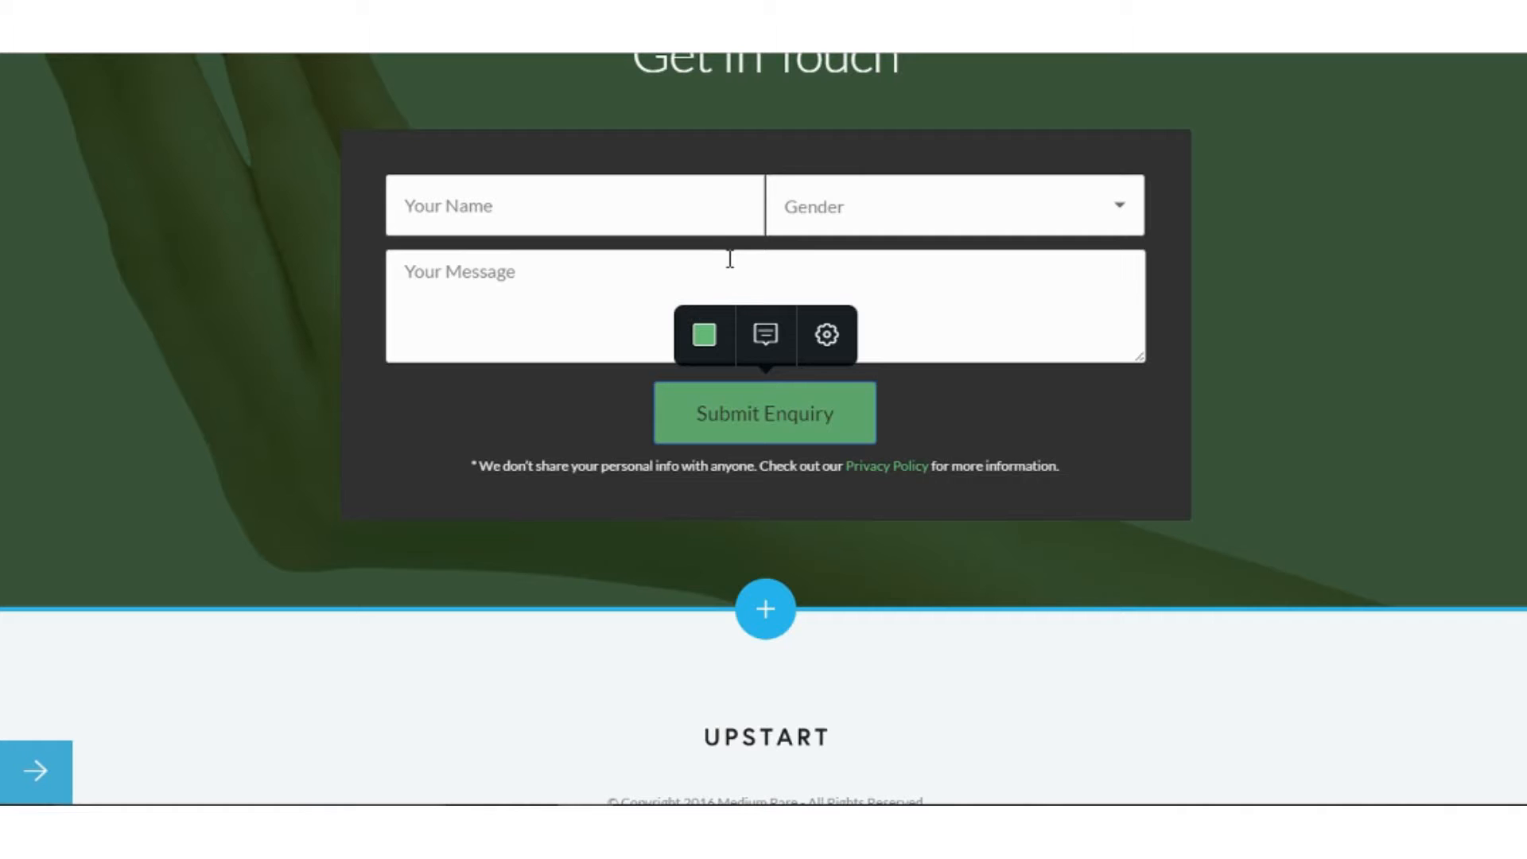
Open the project's Settings at Domains > Use 3rd Party Domain.
click(36, 769)
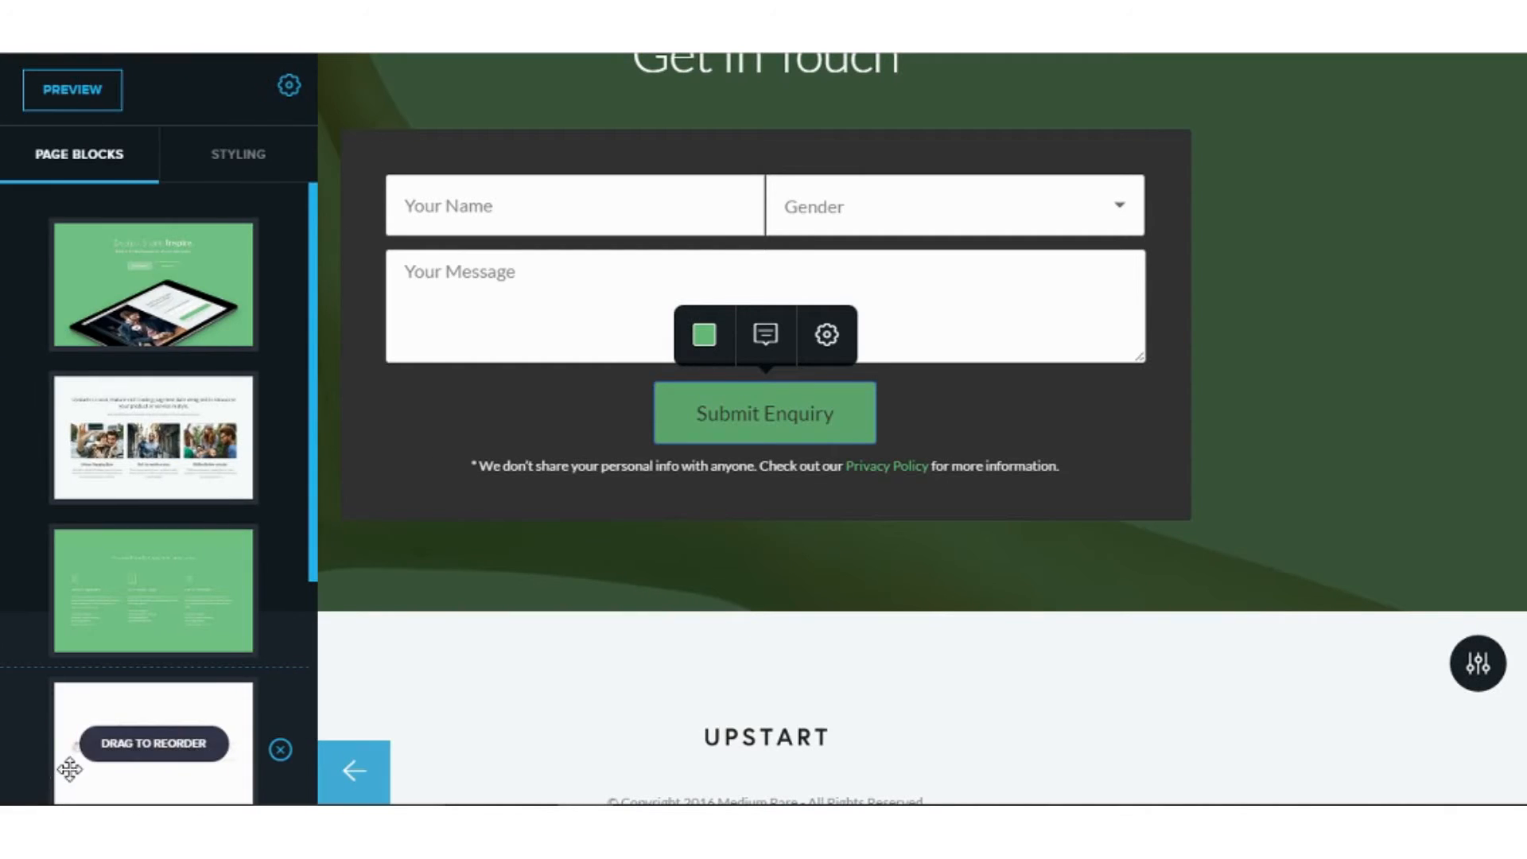
click(291, 89)
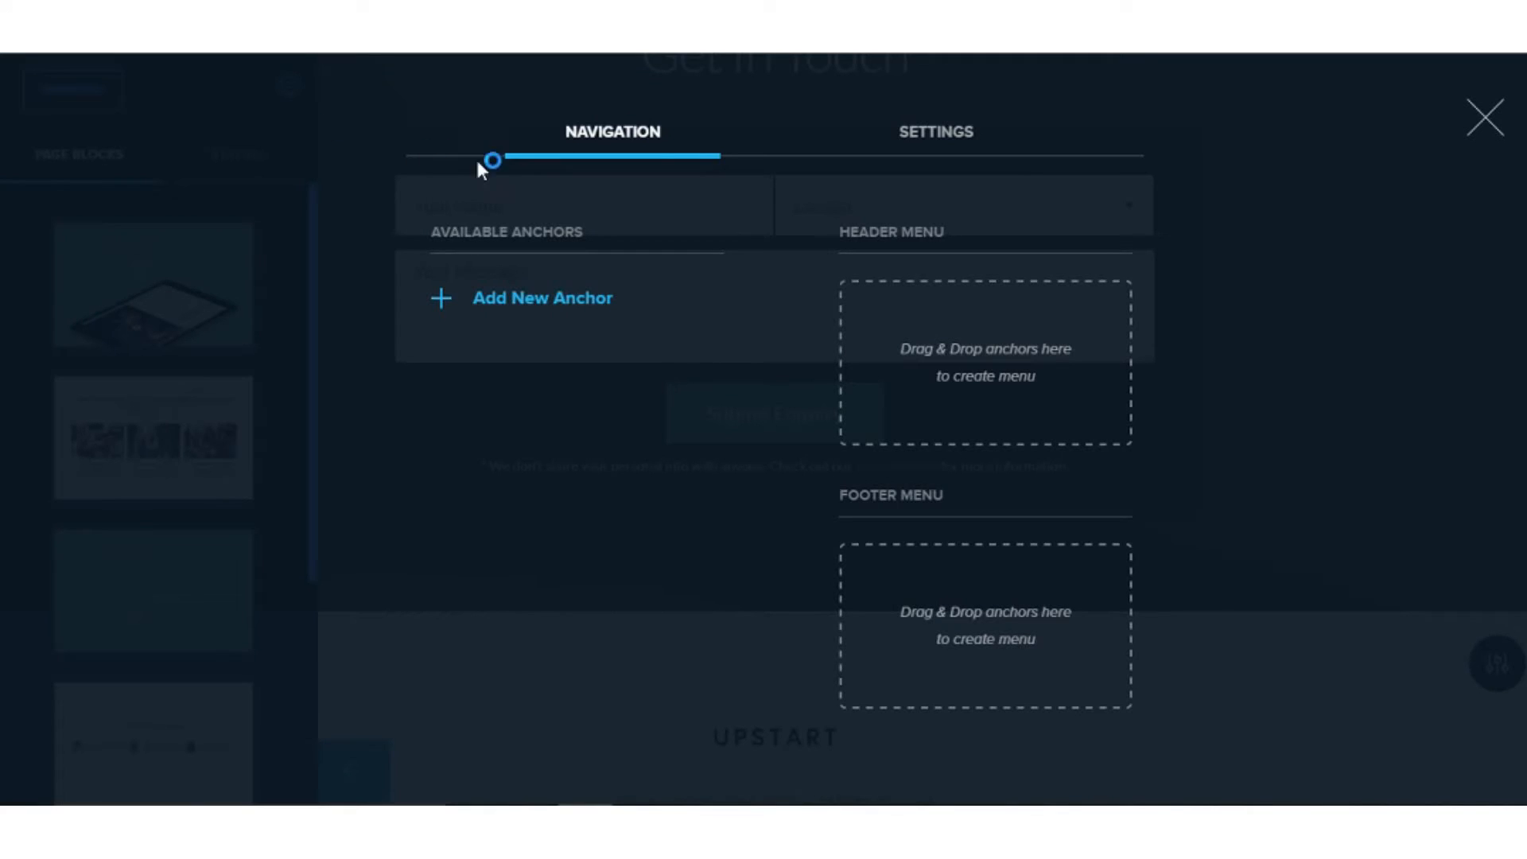
click(963, 146)
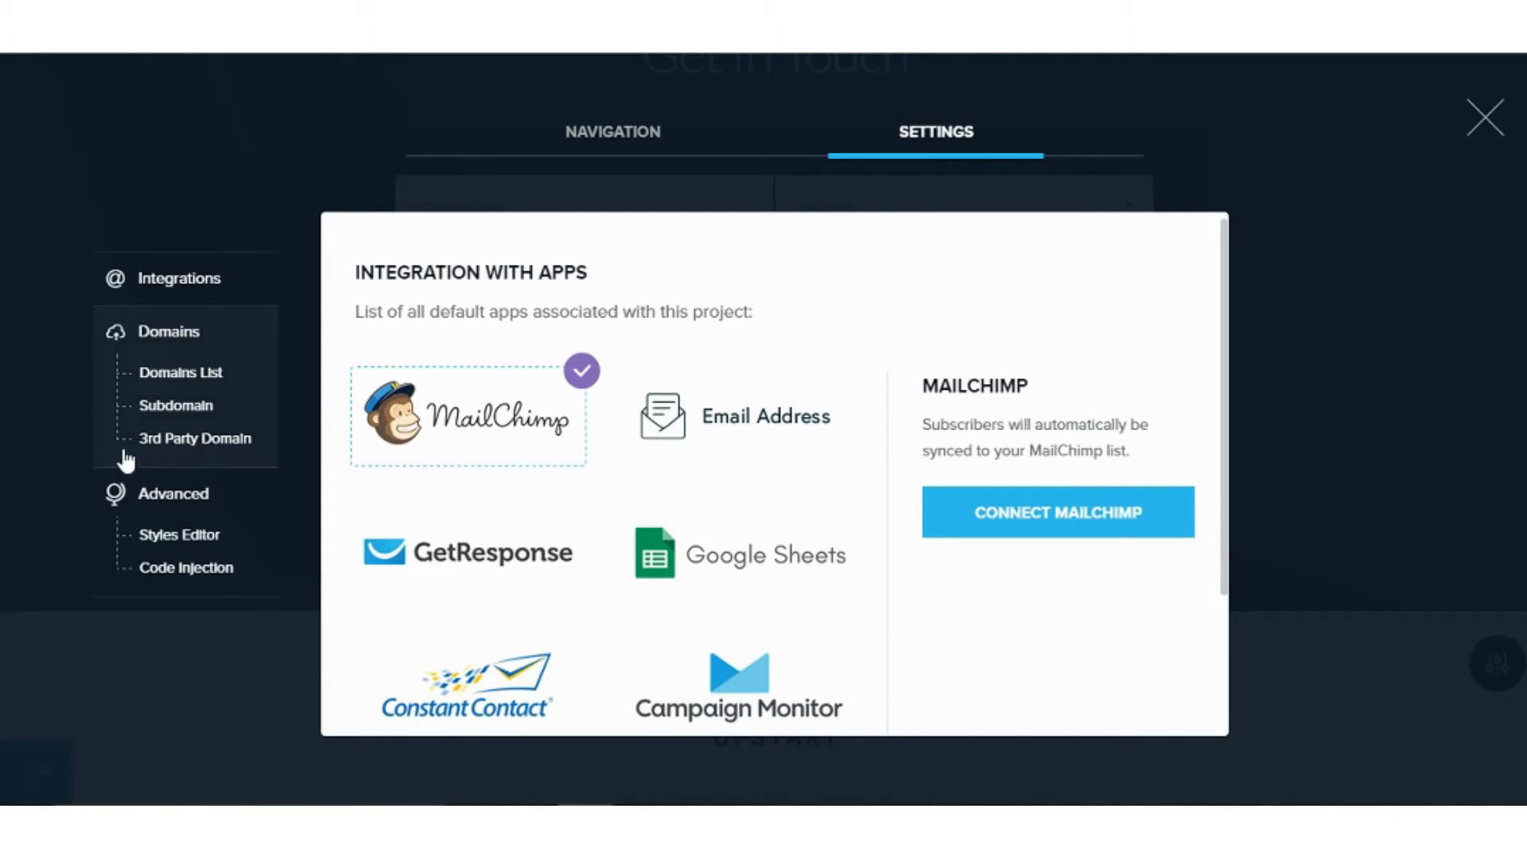
click(189, 439)
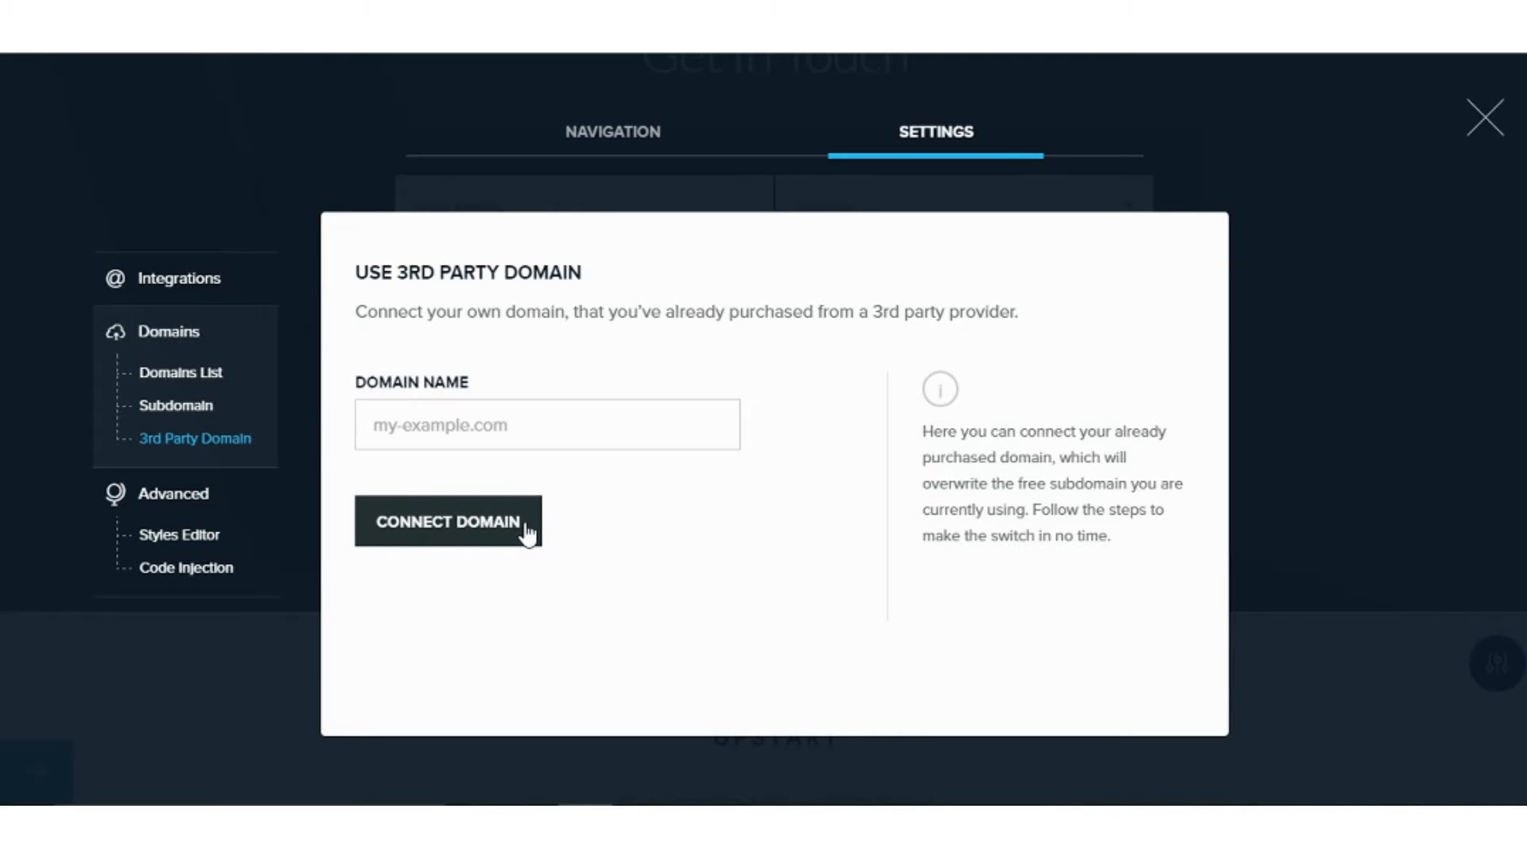
Replace the free subdomain name with maitechwiz, then bring up the Code Injection settings.
click(188, 404)
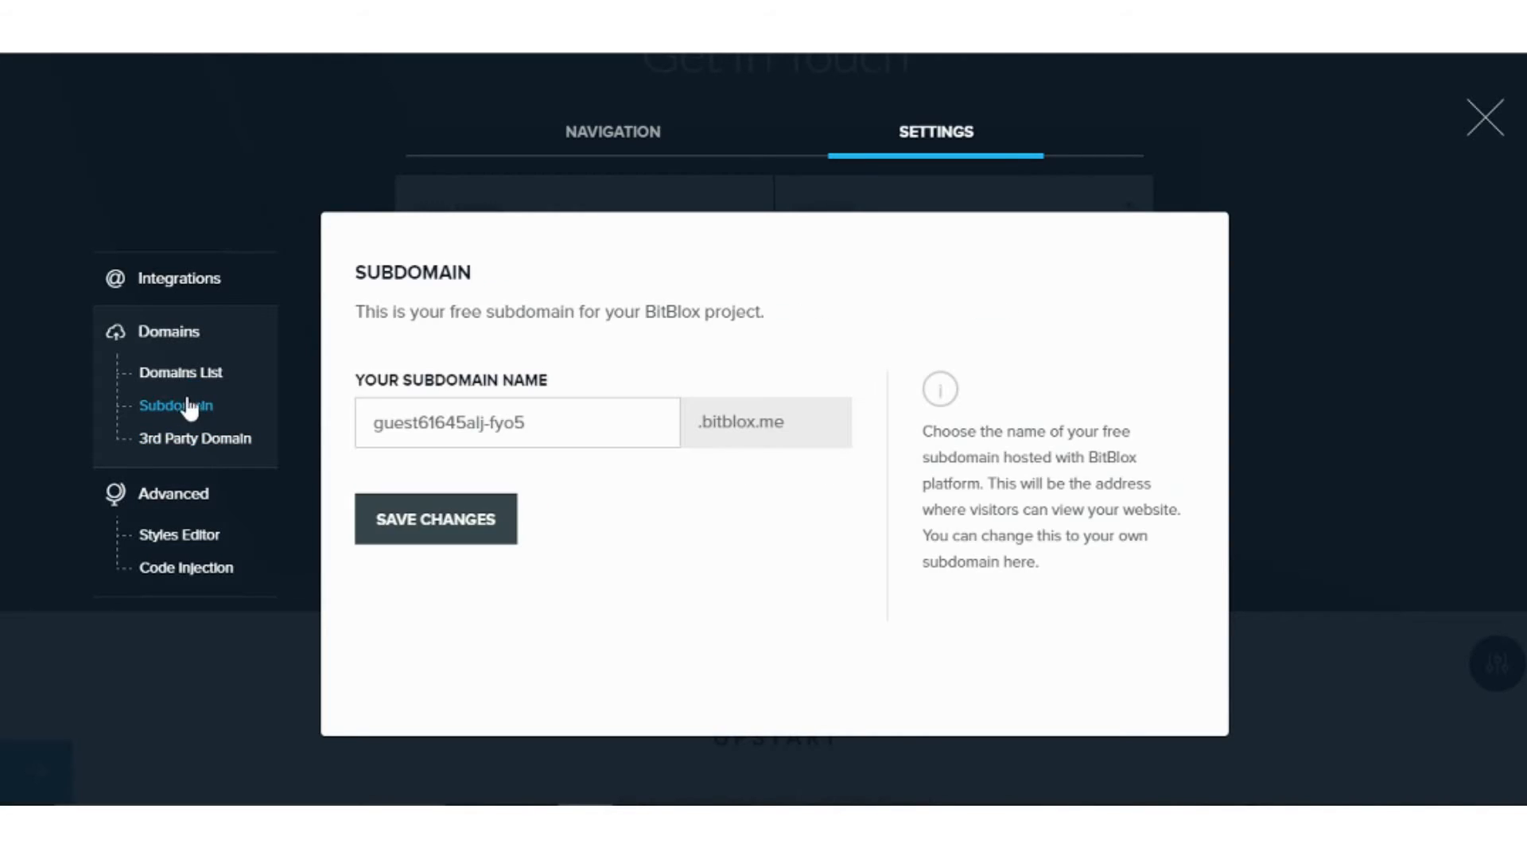
triple_click(397, 421)
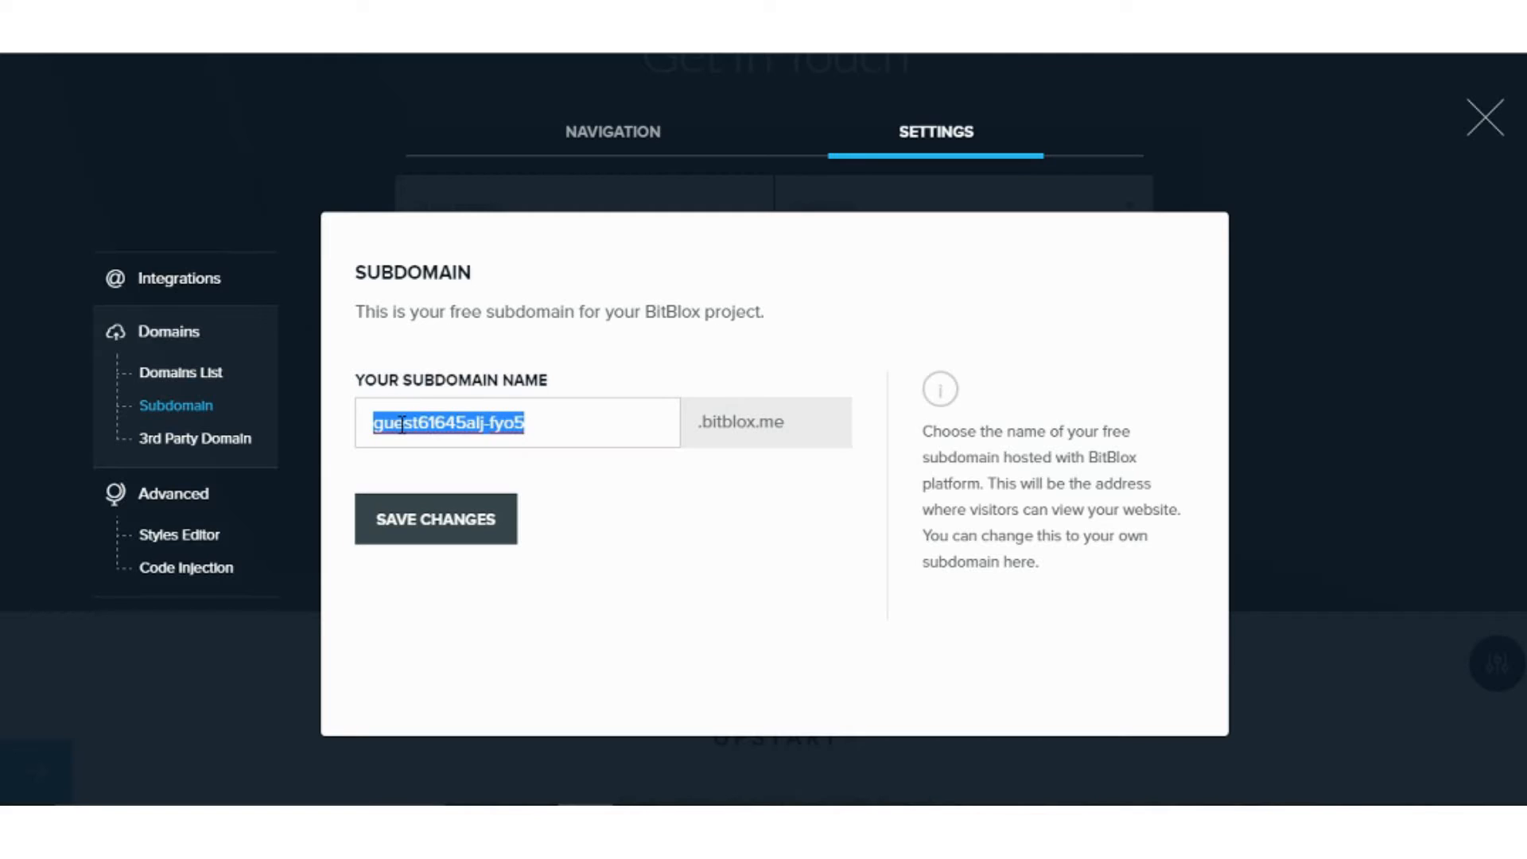
text(maitechwi)
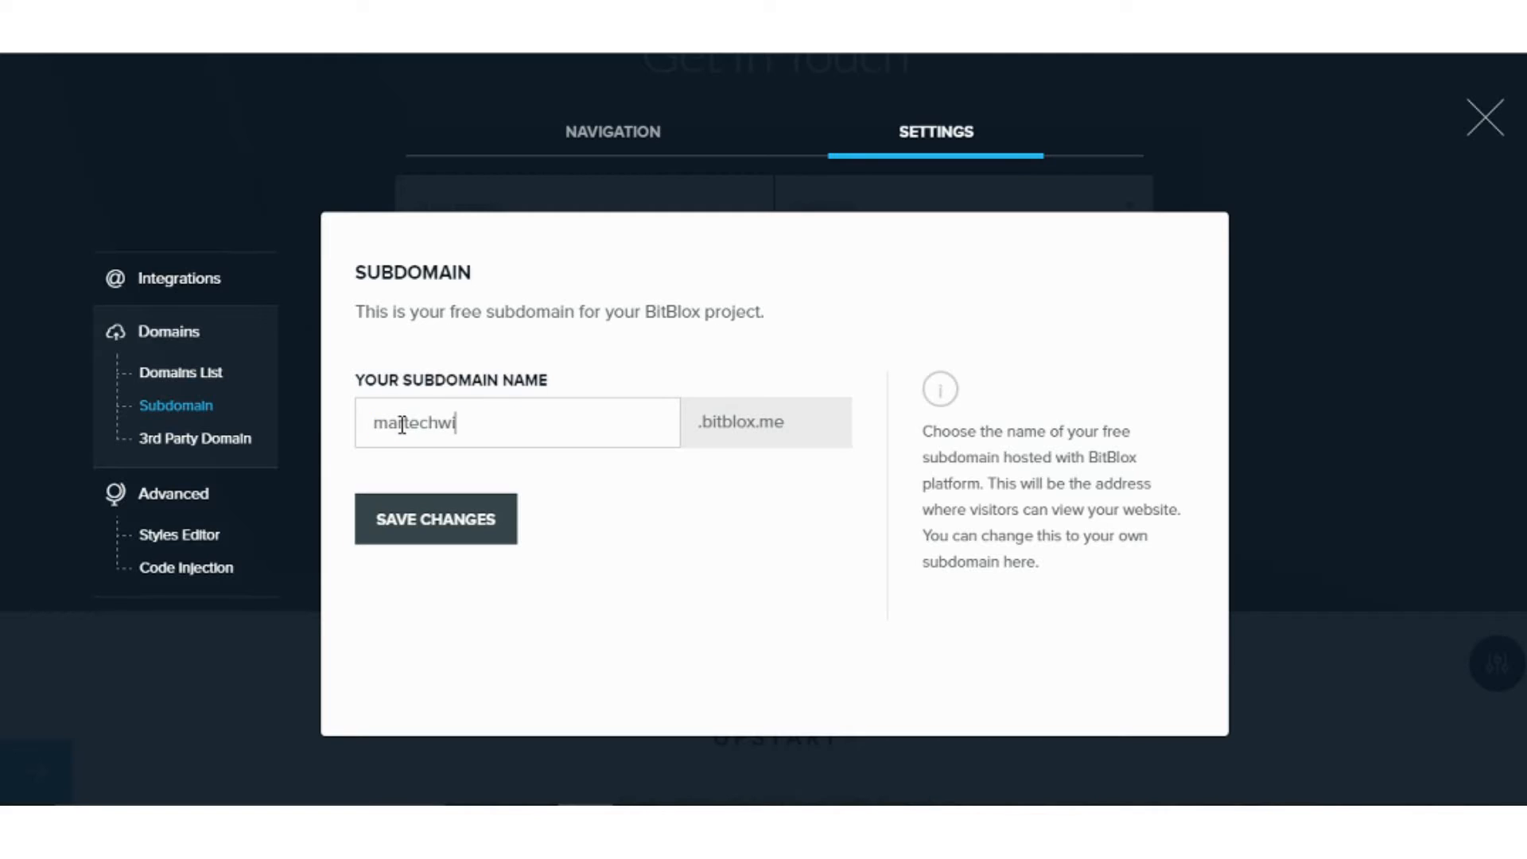
text(z)
click(224, 569)
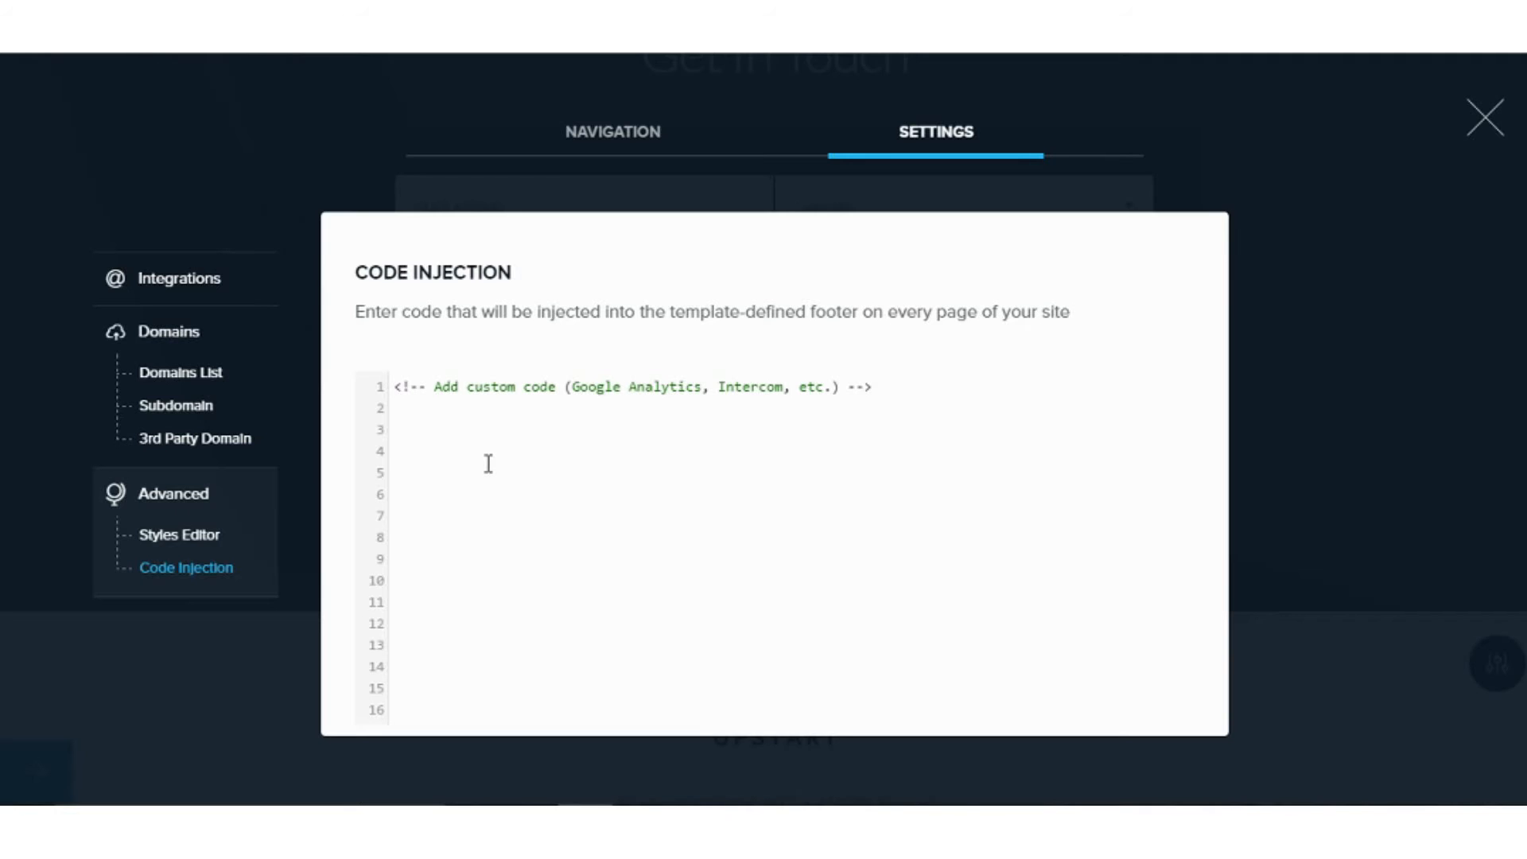
Return to Integrations and browse services like MailChimp, GetResponse, AWeber and Google Sheets.
click(123, 280)
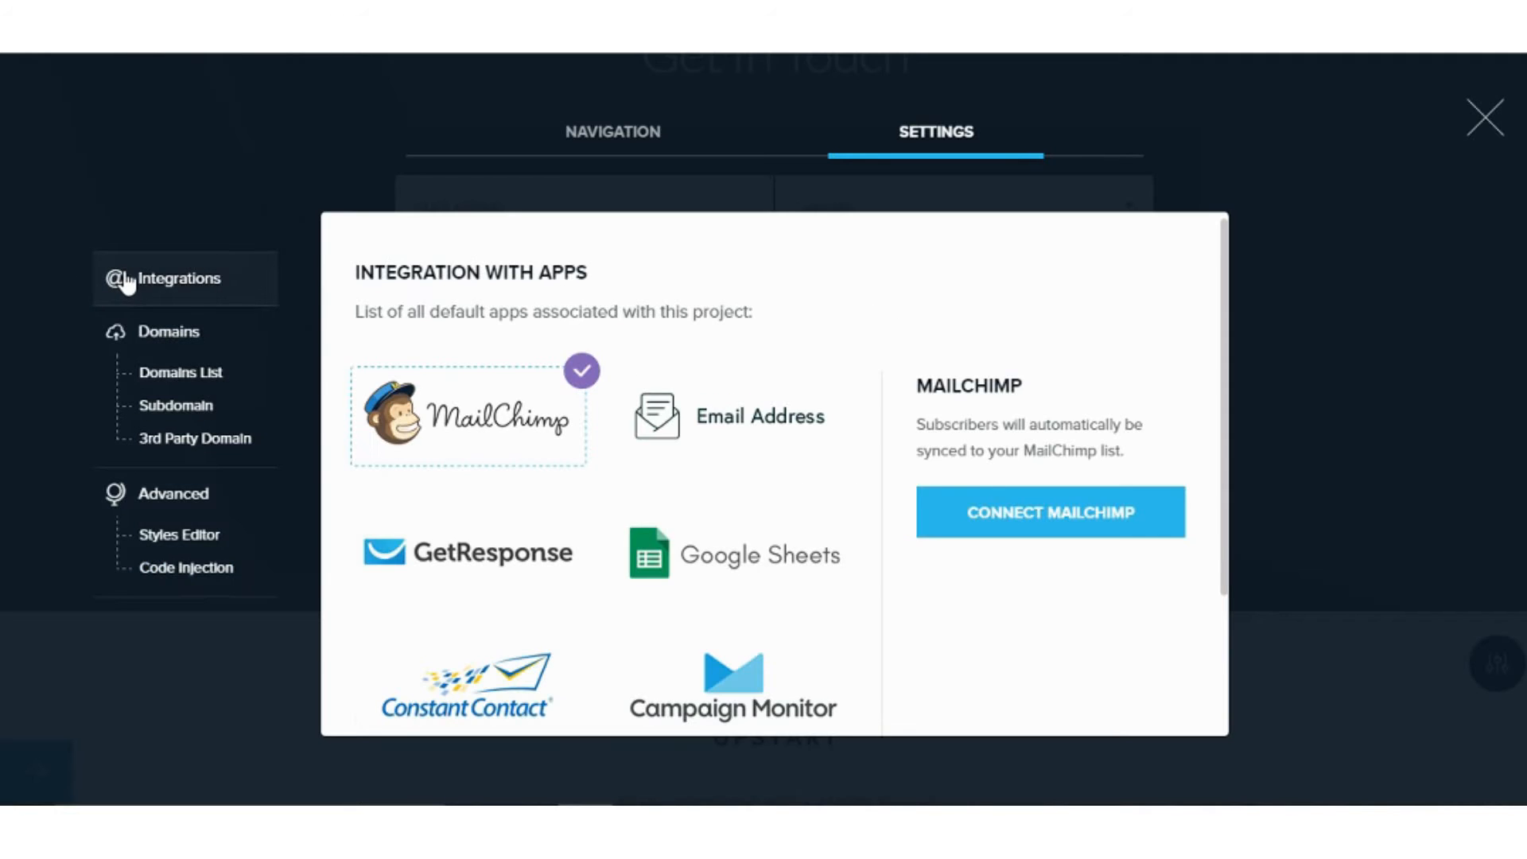
scroll(1028, 312, down, 2)
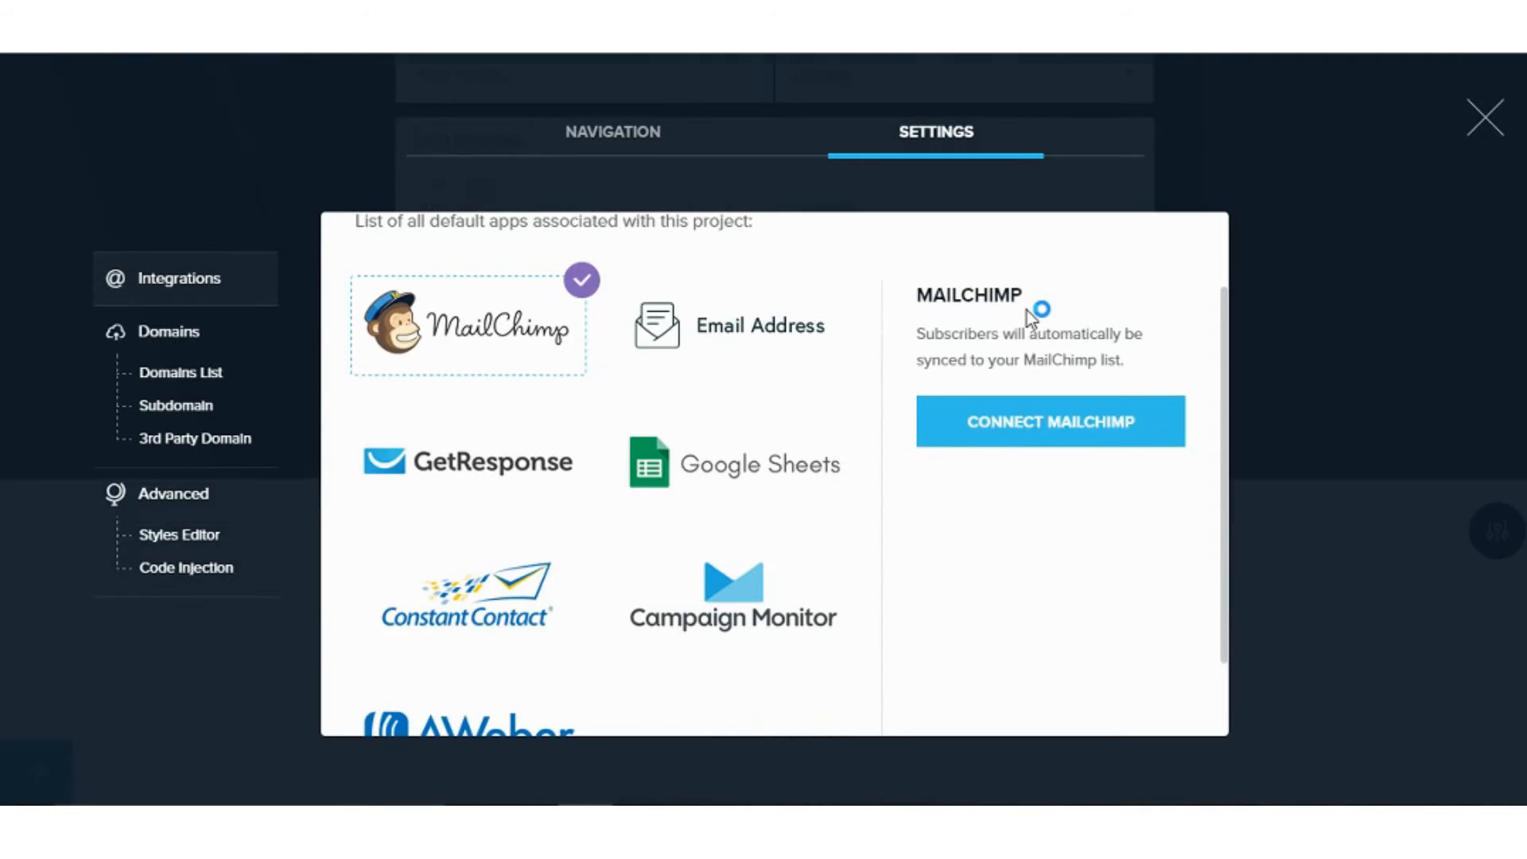
scroll(1027, 312, down, 1)
scroll(1022, 322, up, 2)
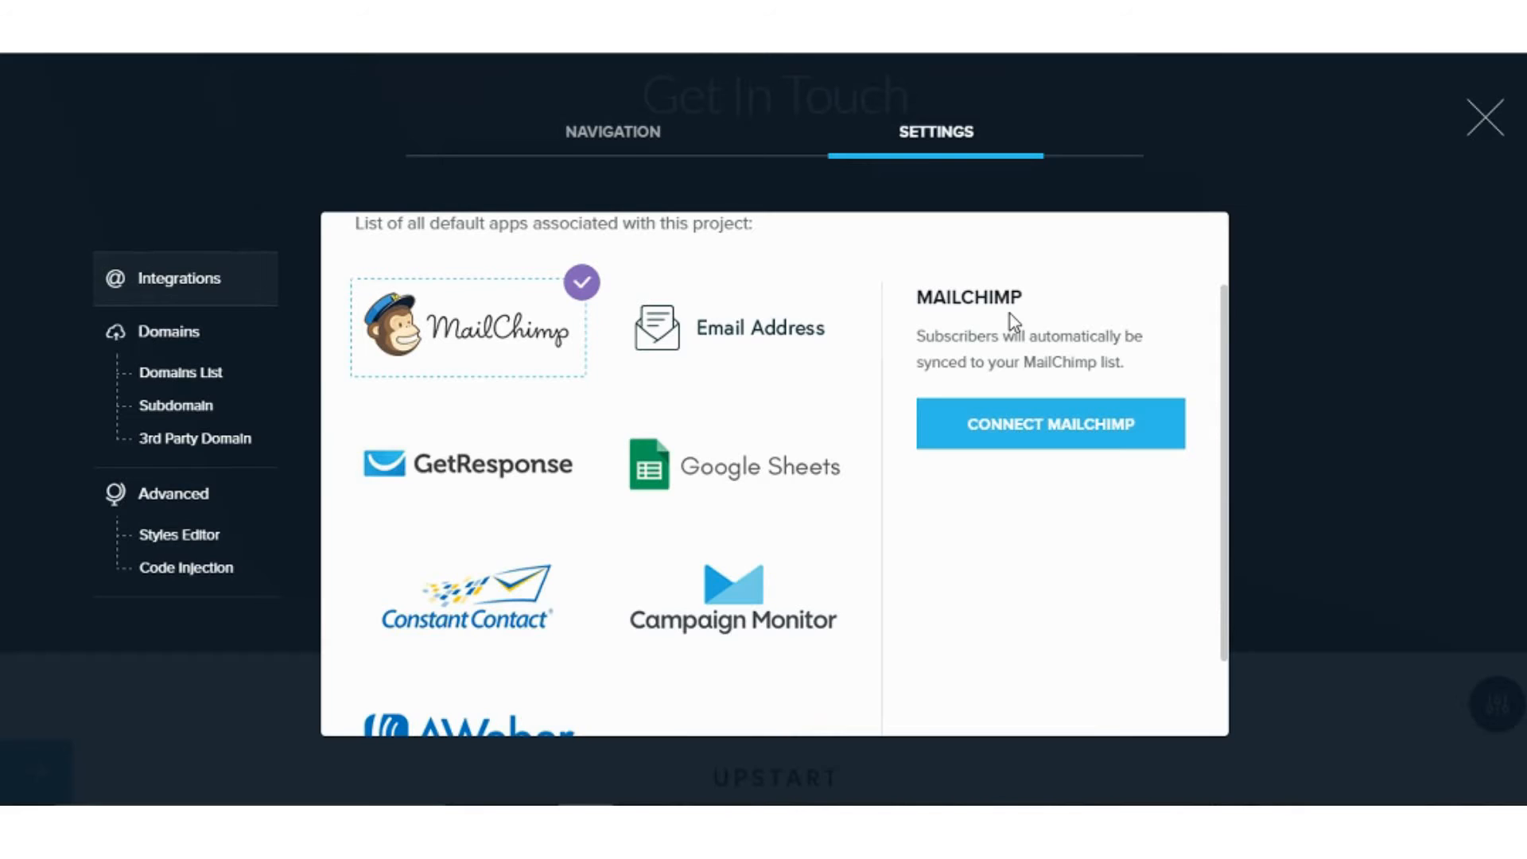
scroll(1003, 322, down, 2)
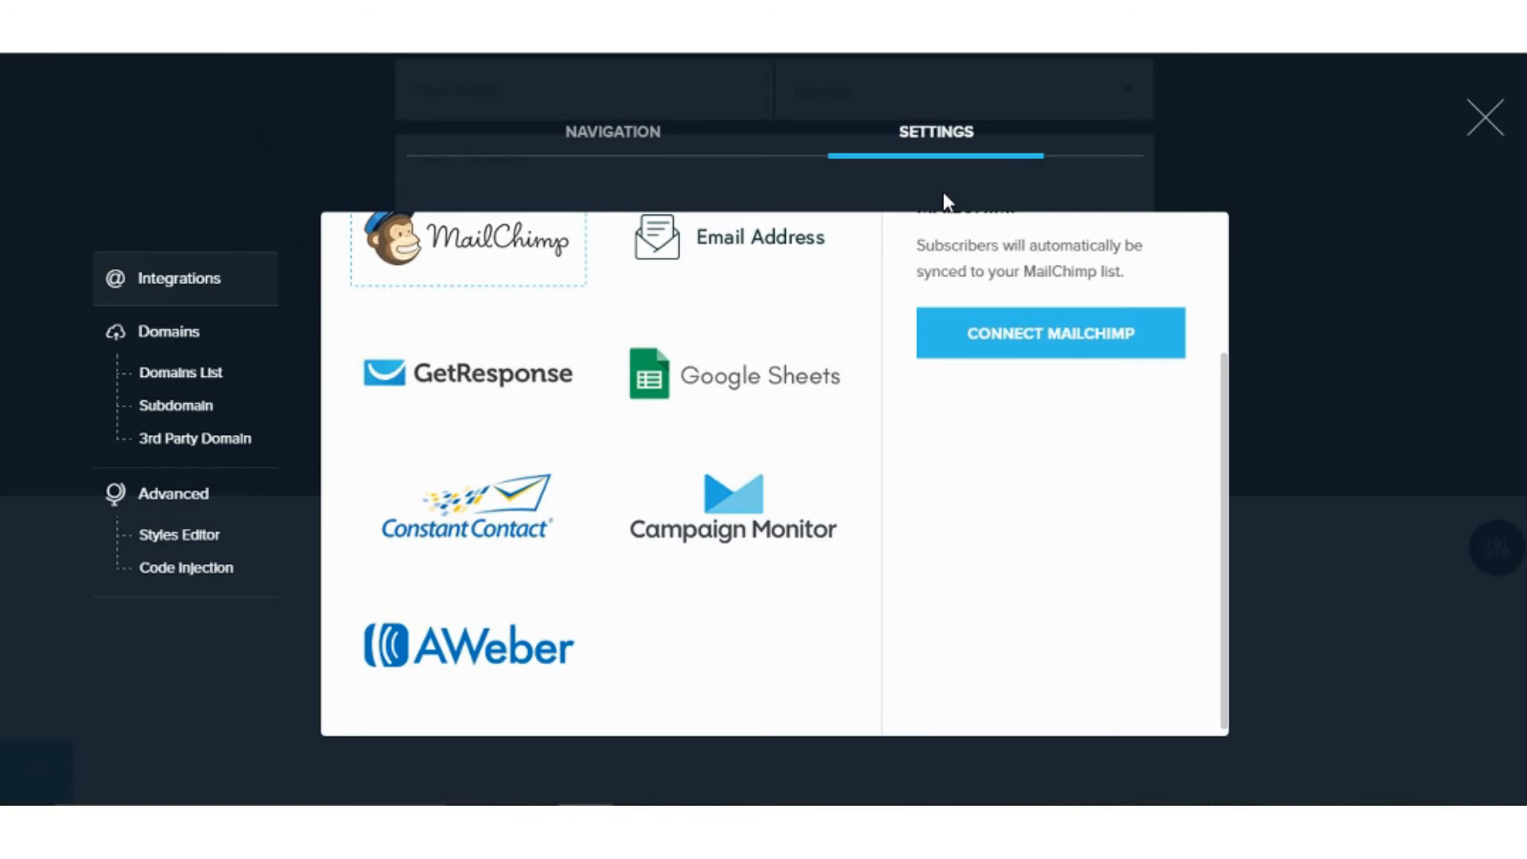
Close the project settings and select the Submit Enquiry button in the Get In Touch form.
click(1484, 127)
scroll(1342, 302, up, 7)
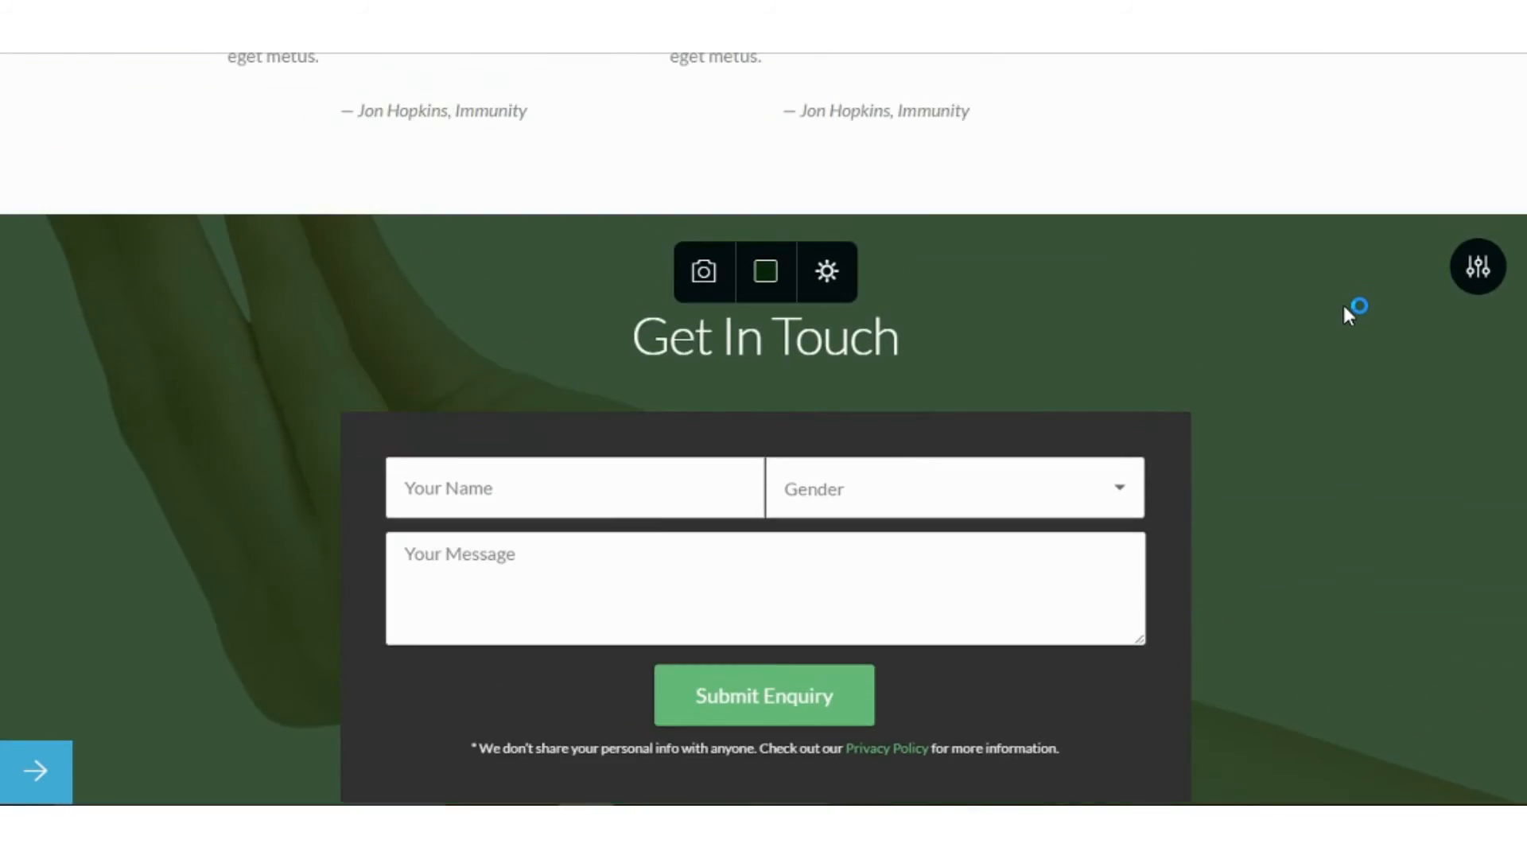
scroll(1309, 334, down, 5)
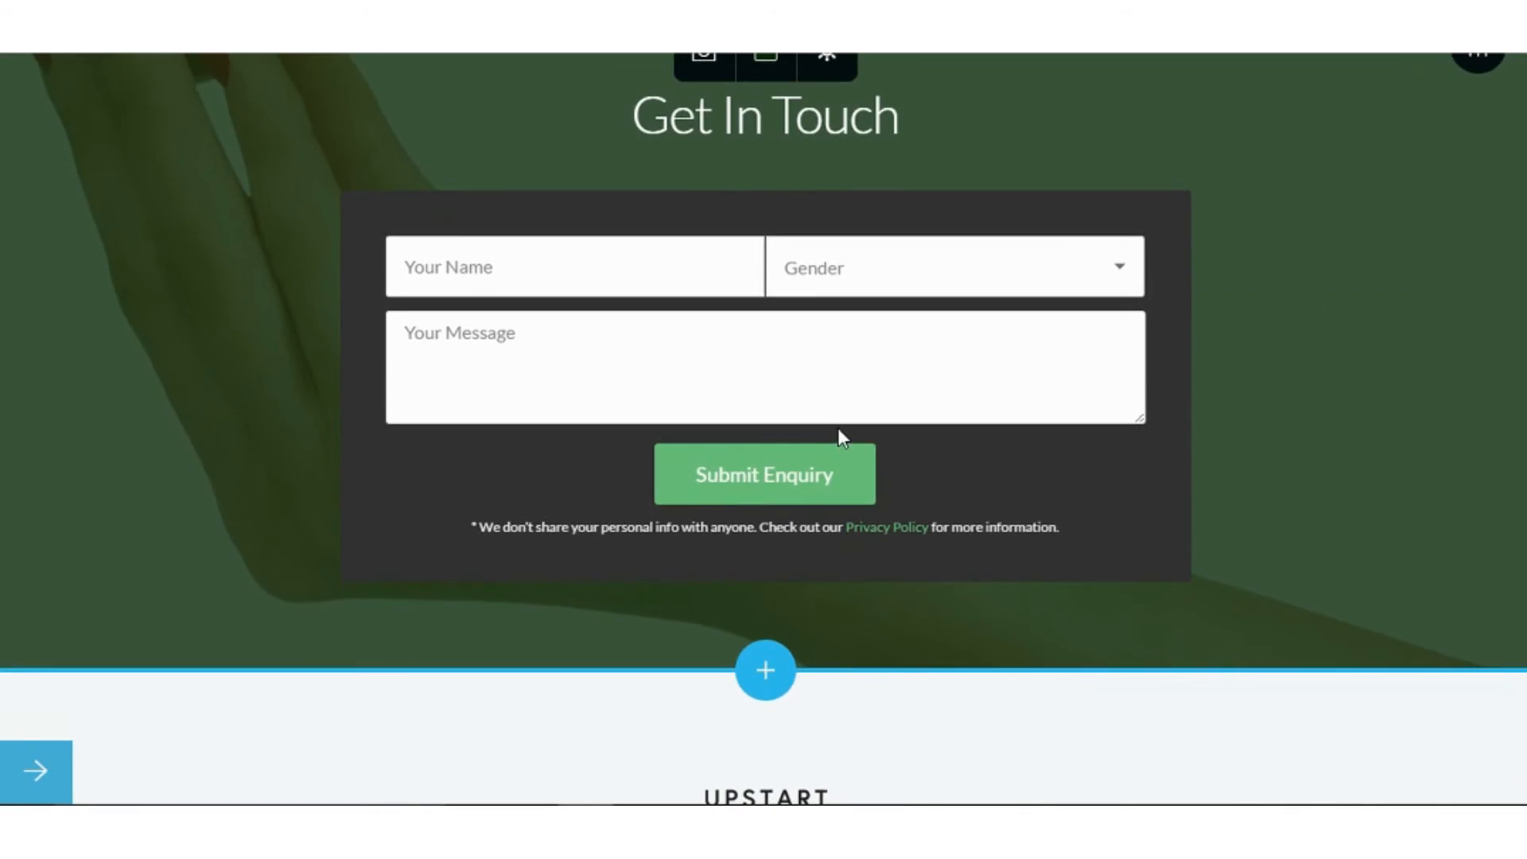
click(835, 471)
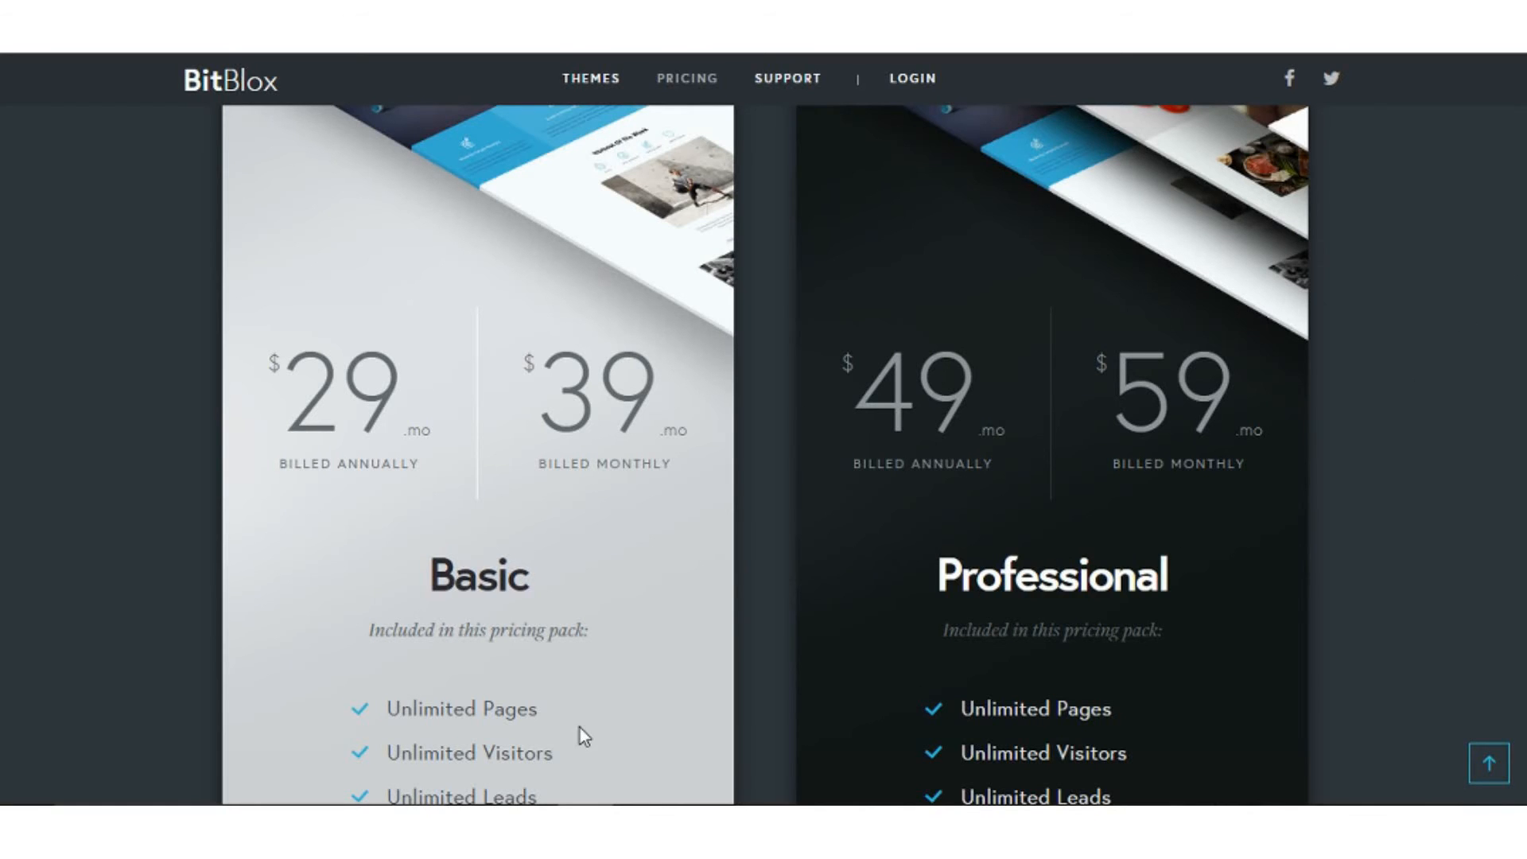
Scroll the pricing page to compare Basic ($29/$39) and Professional ($49/$59) plan features.
scroll(579, 728, down, 2)
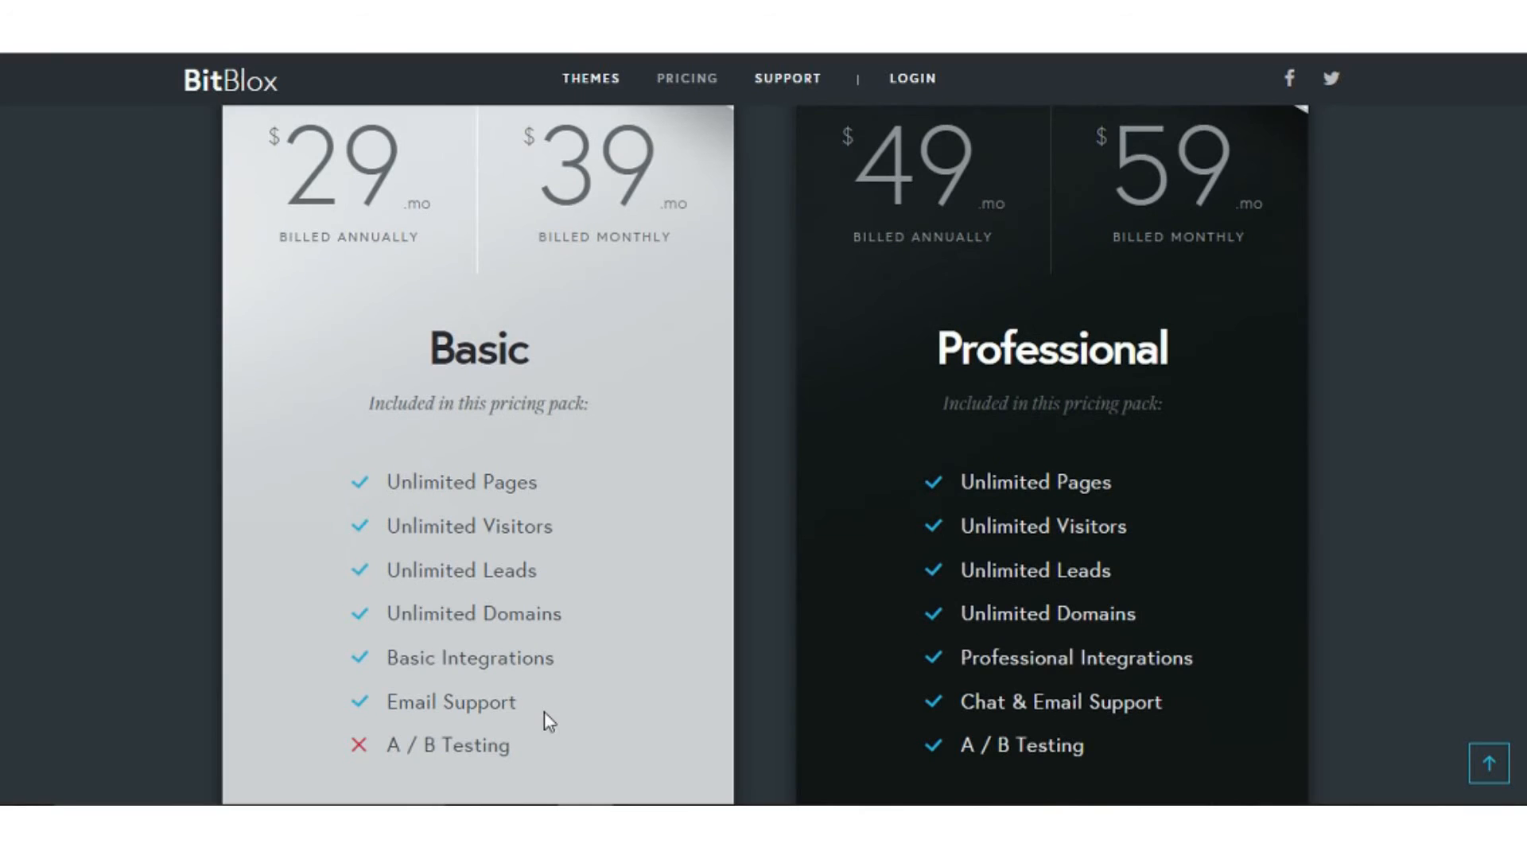